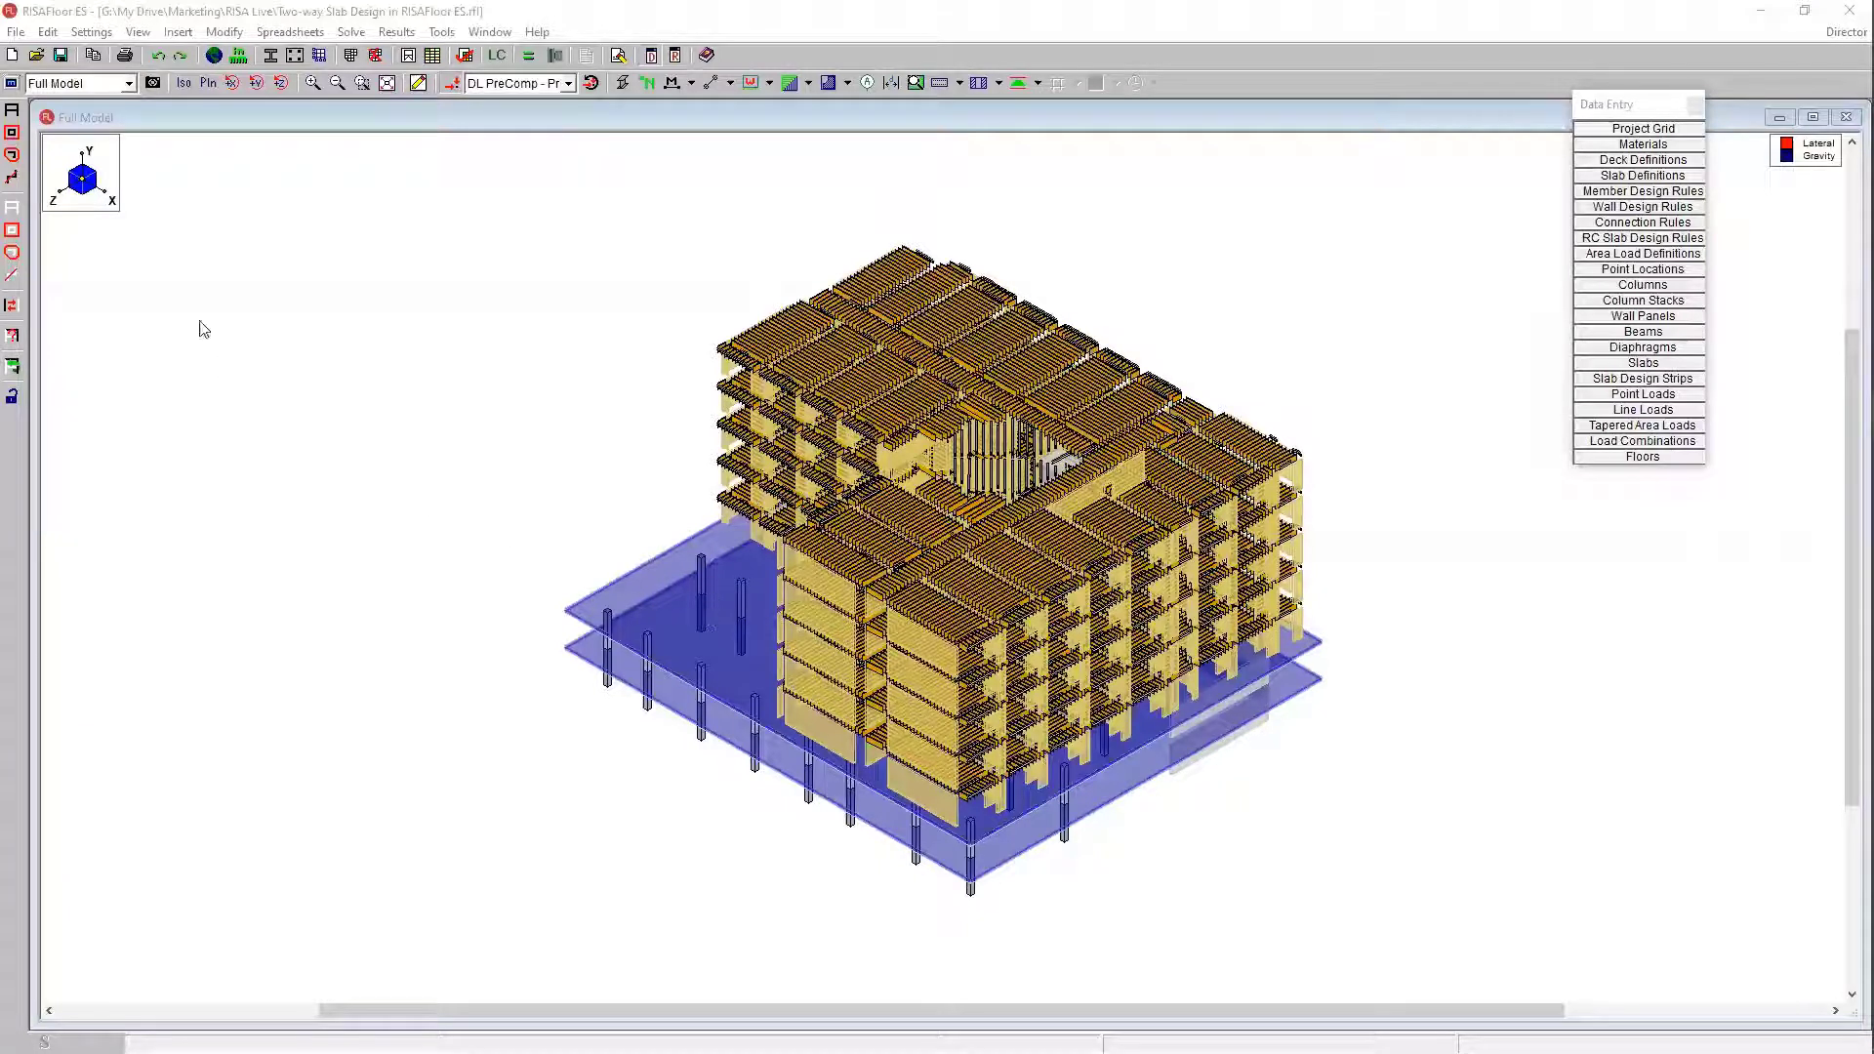
# Step: Display the Parking Garage - 1 slab floor plan in place of the full model
pyautogui.click(124, 88)
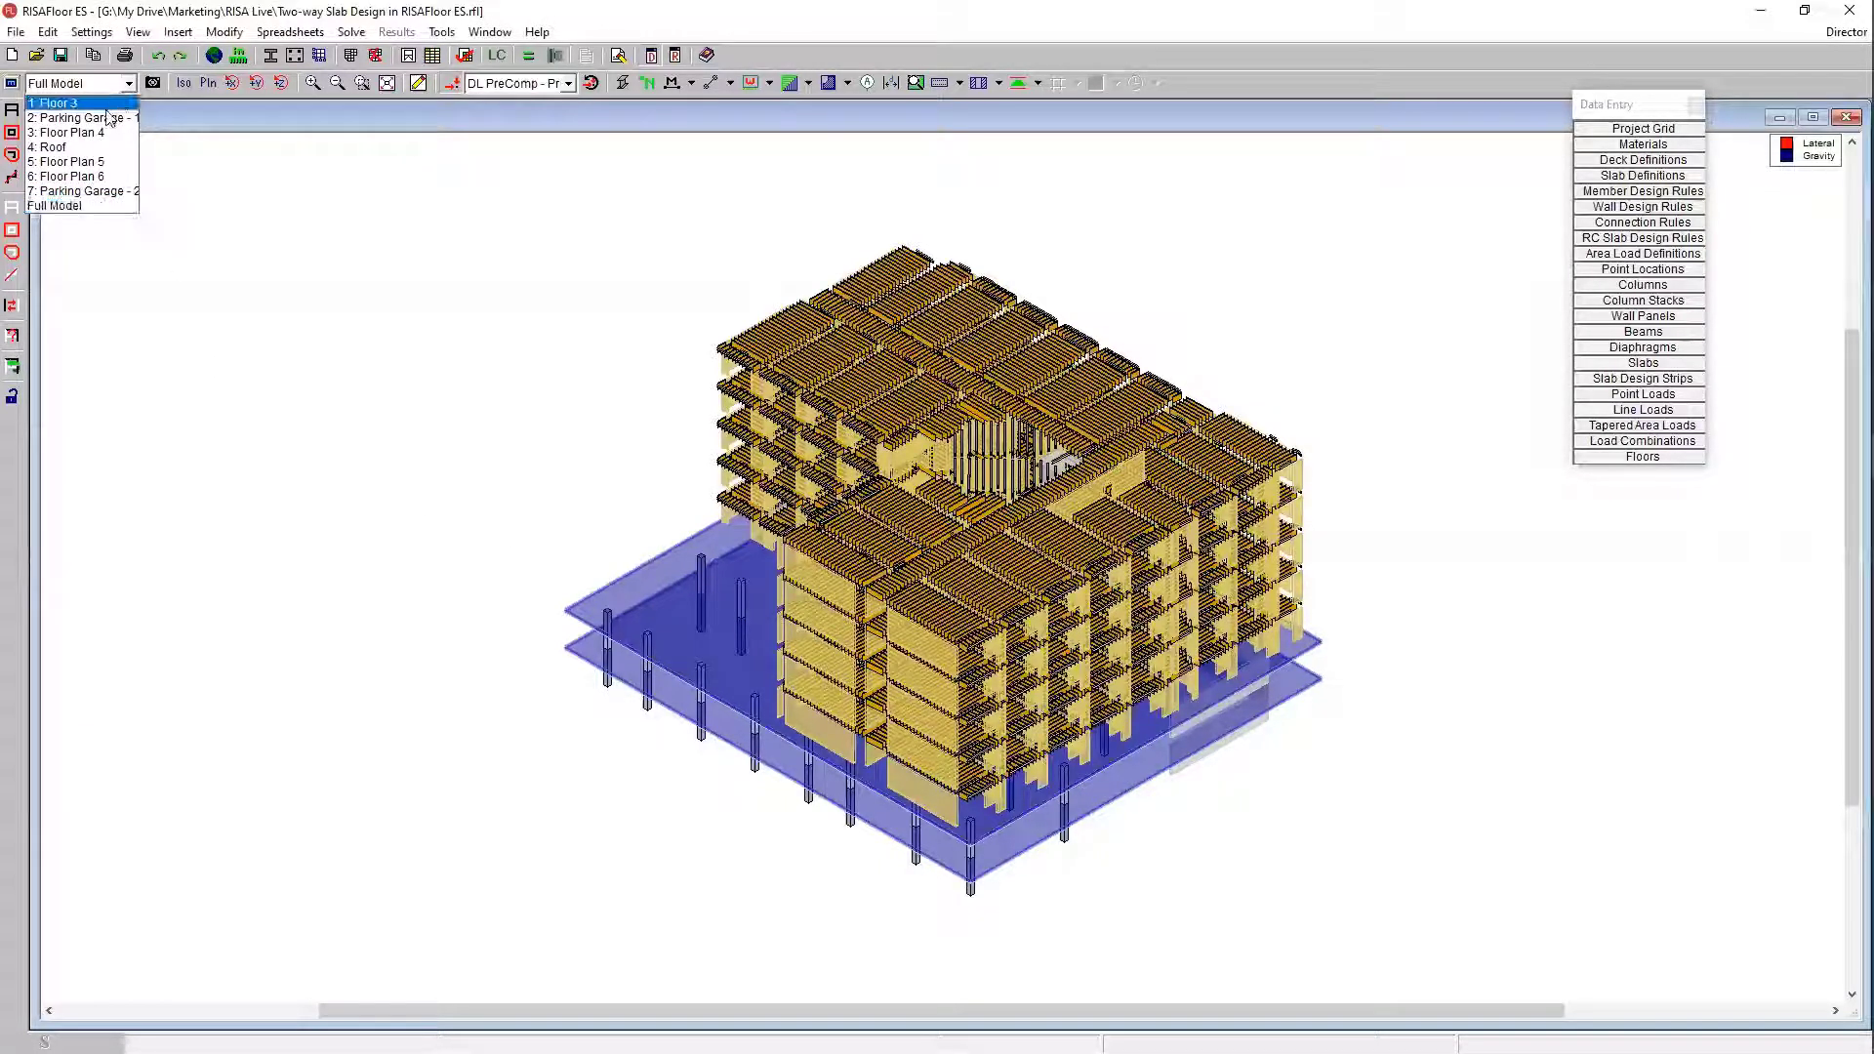
pyautogui.click(90, 118)
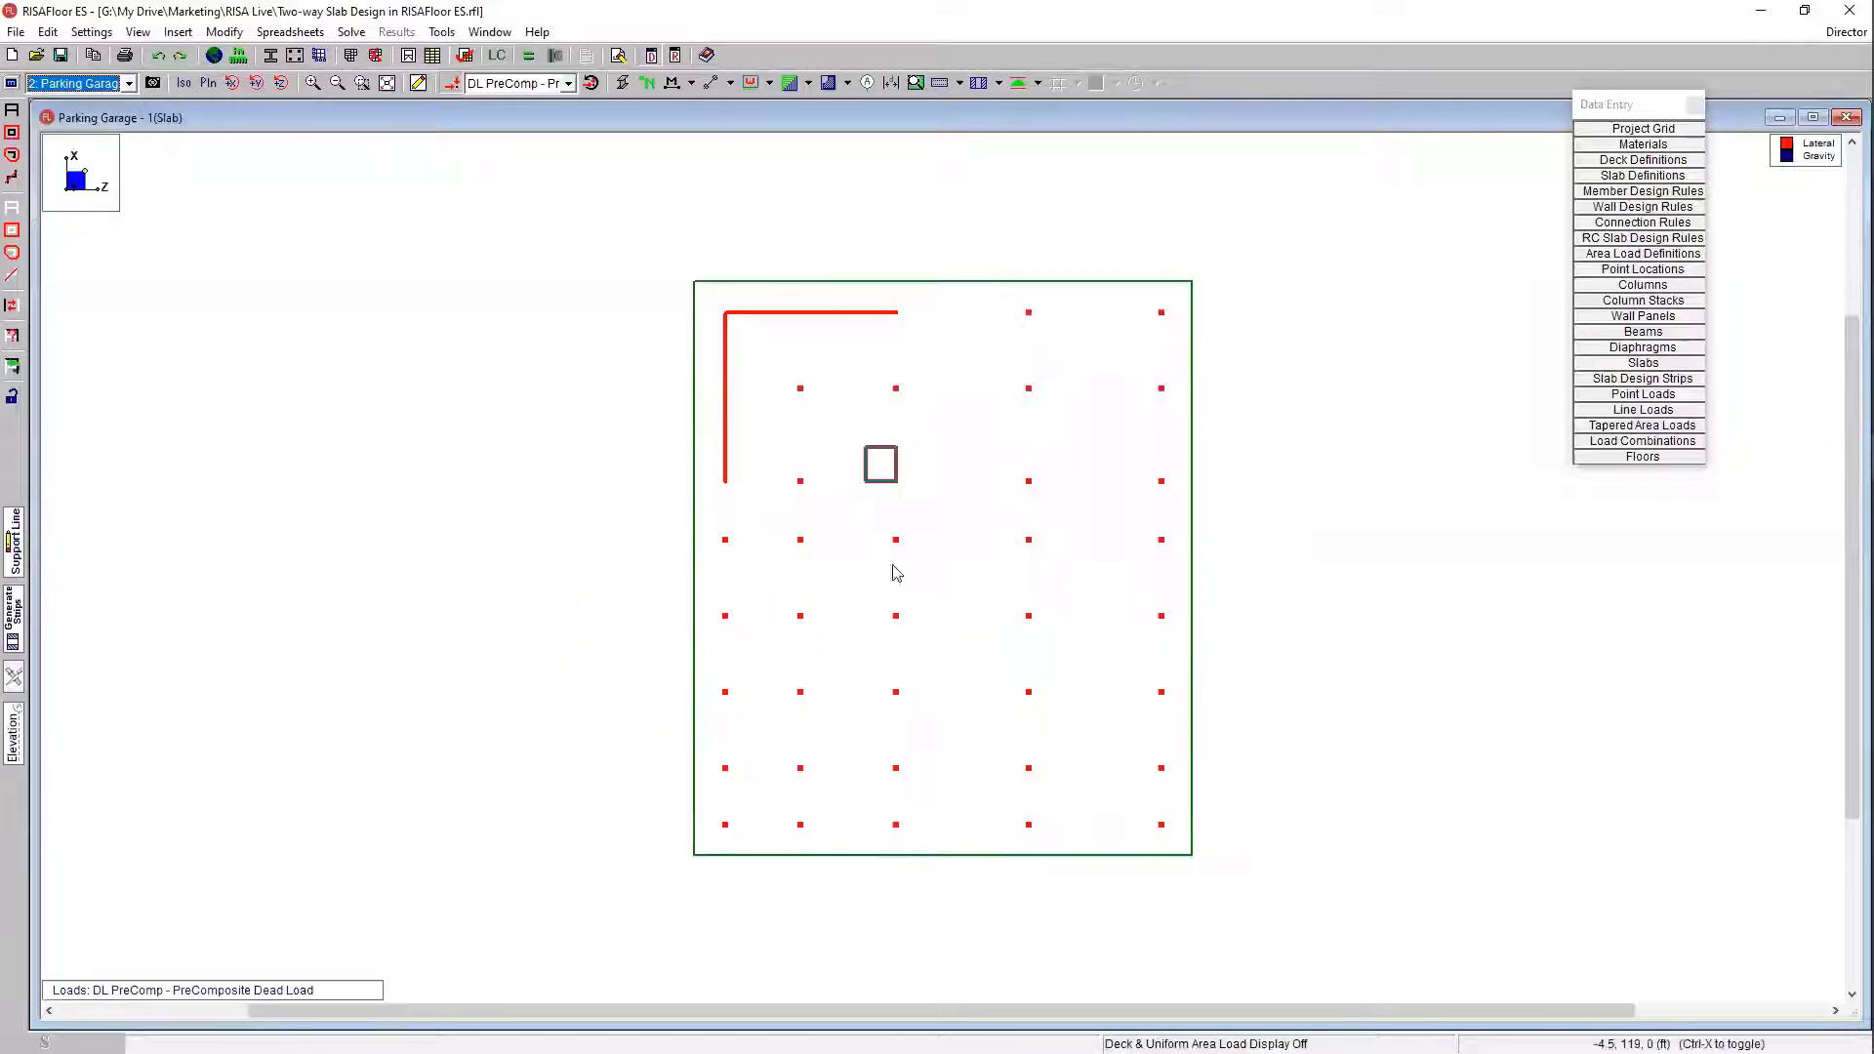
pyautogui.moveTo(1024, 565); pyautogui.dragTo(902, 536, button='middle')
pyautogui.scroll(3, 828, 485)
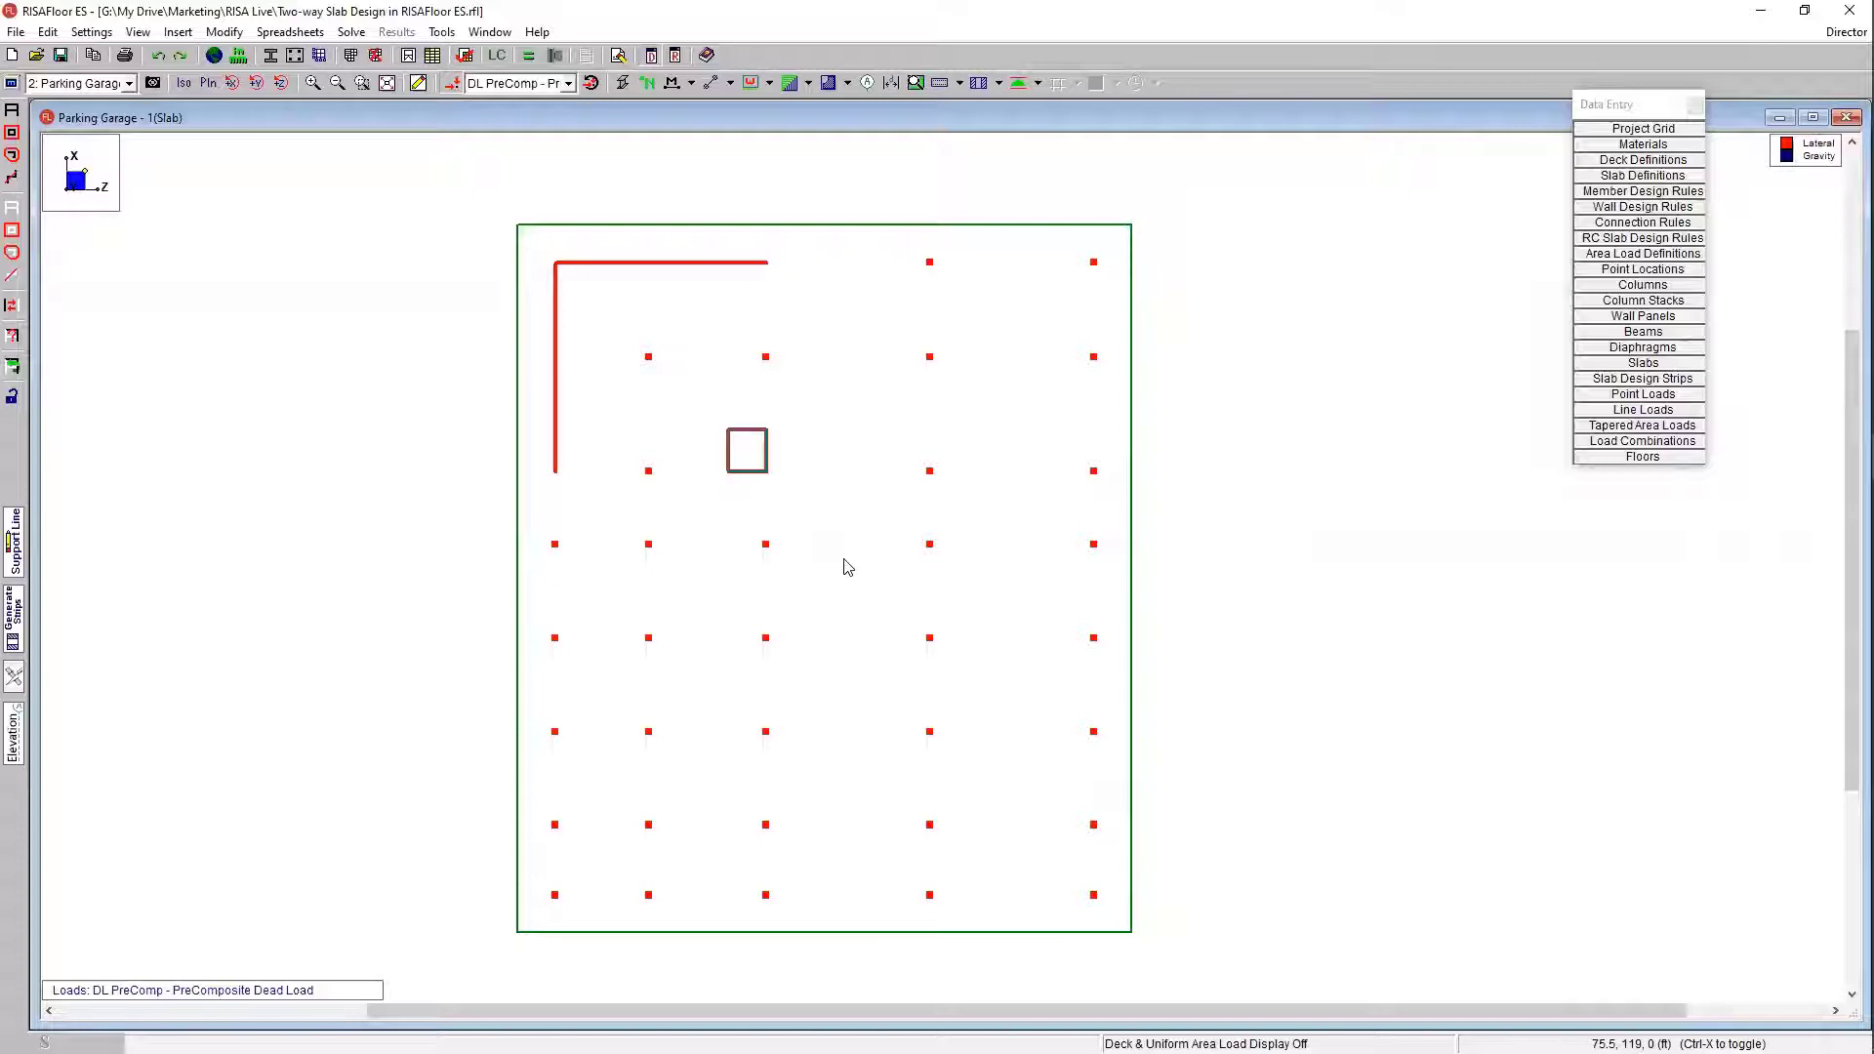
pyautogui.click(188, 39)
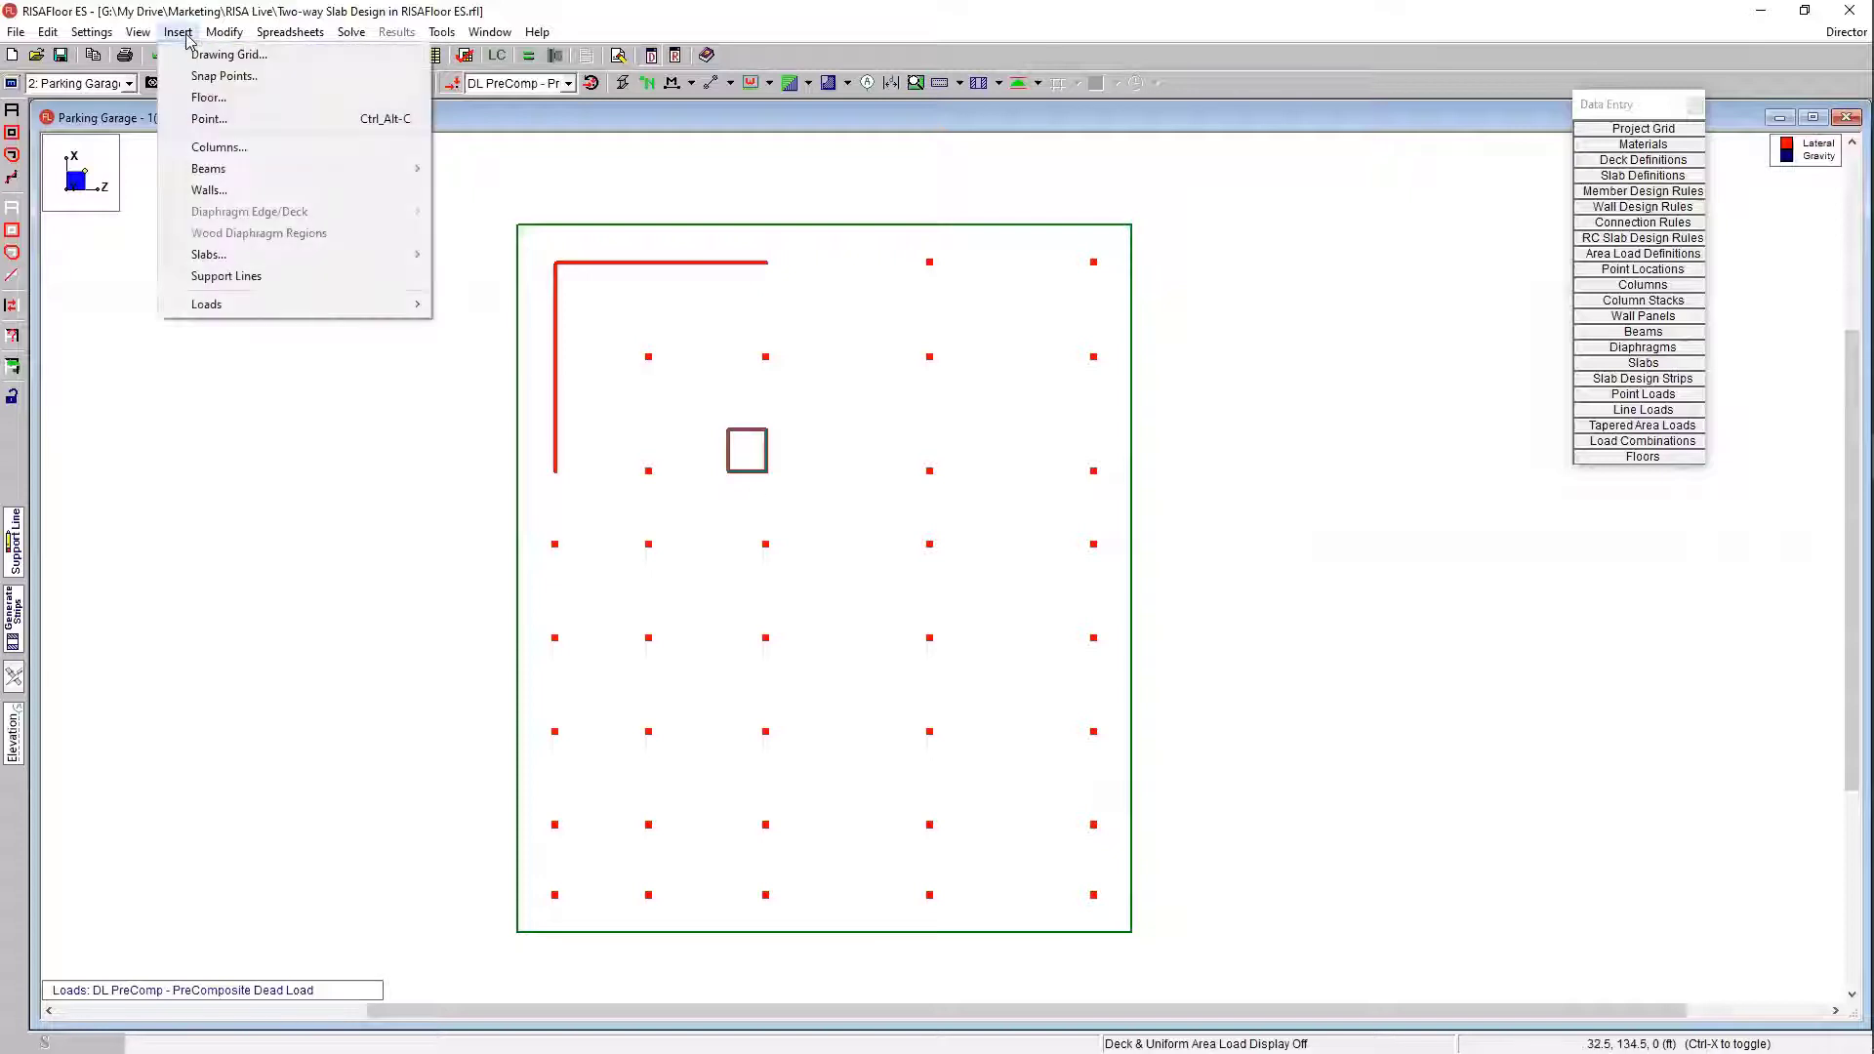
pyautogui.click(195, 111)
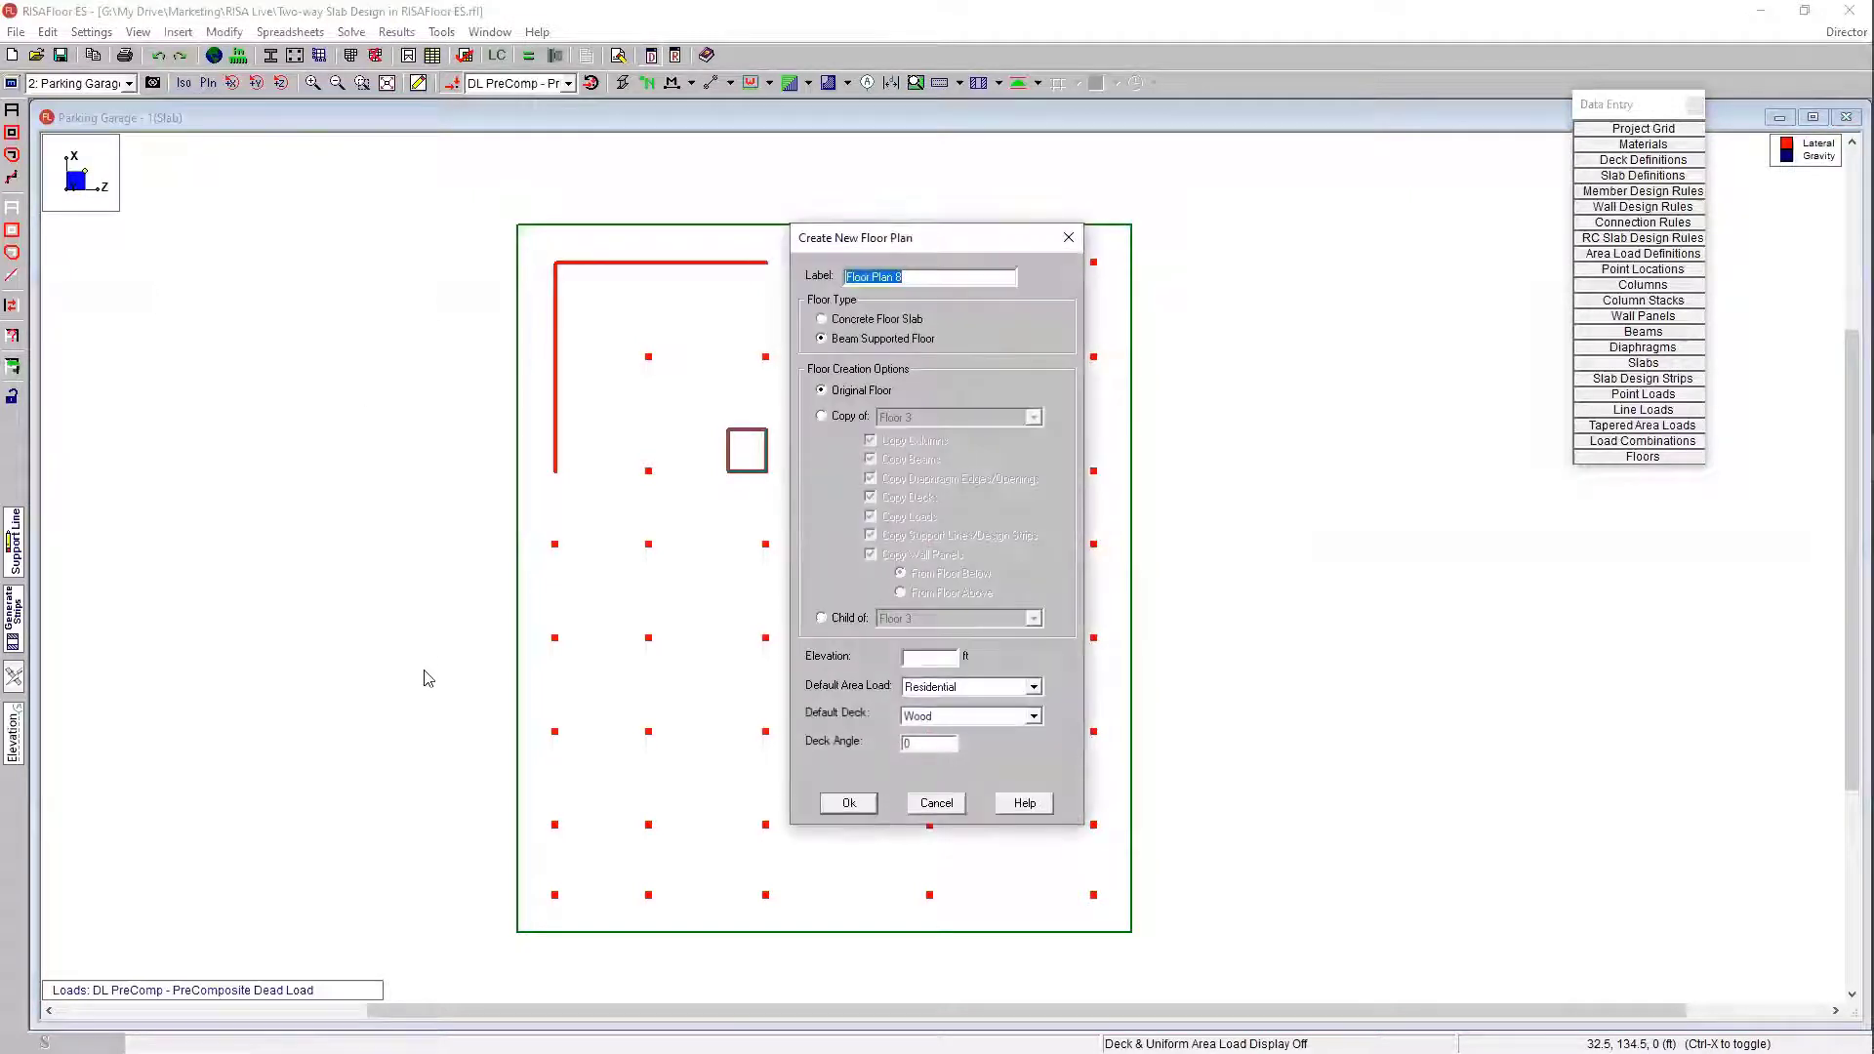
pyautogui.click(908, 319)
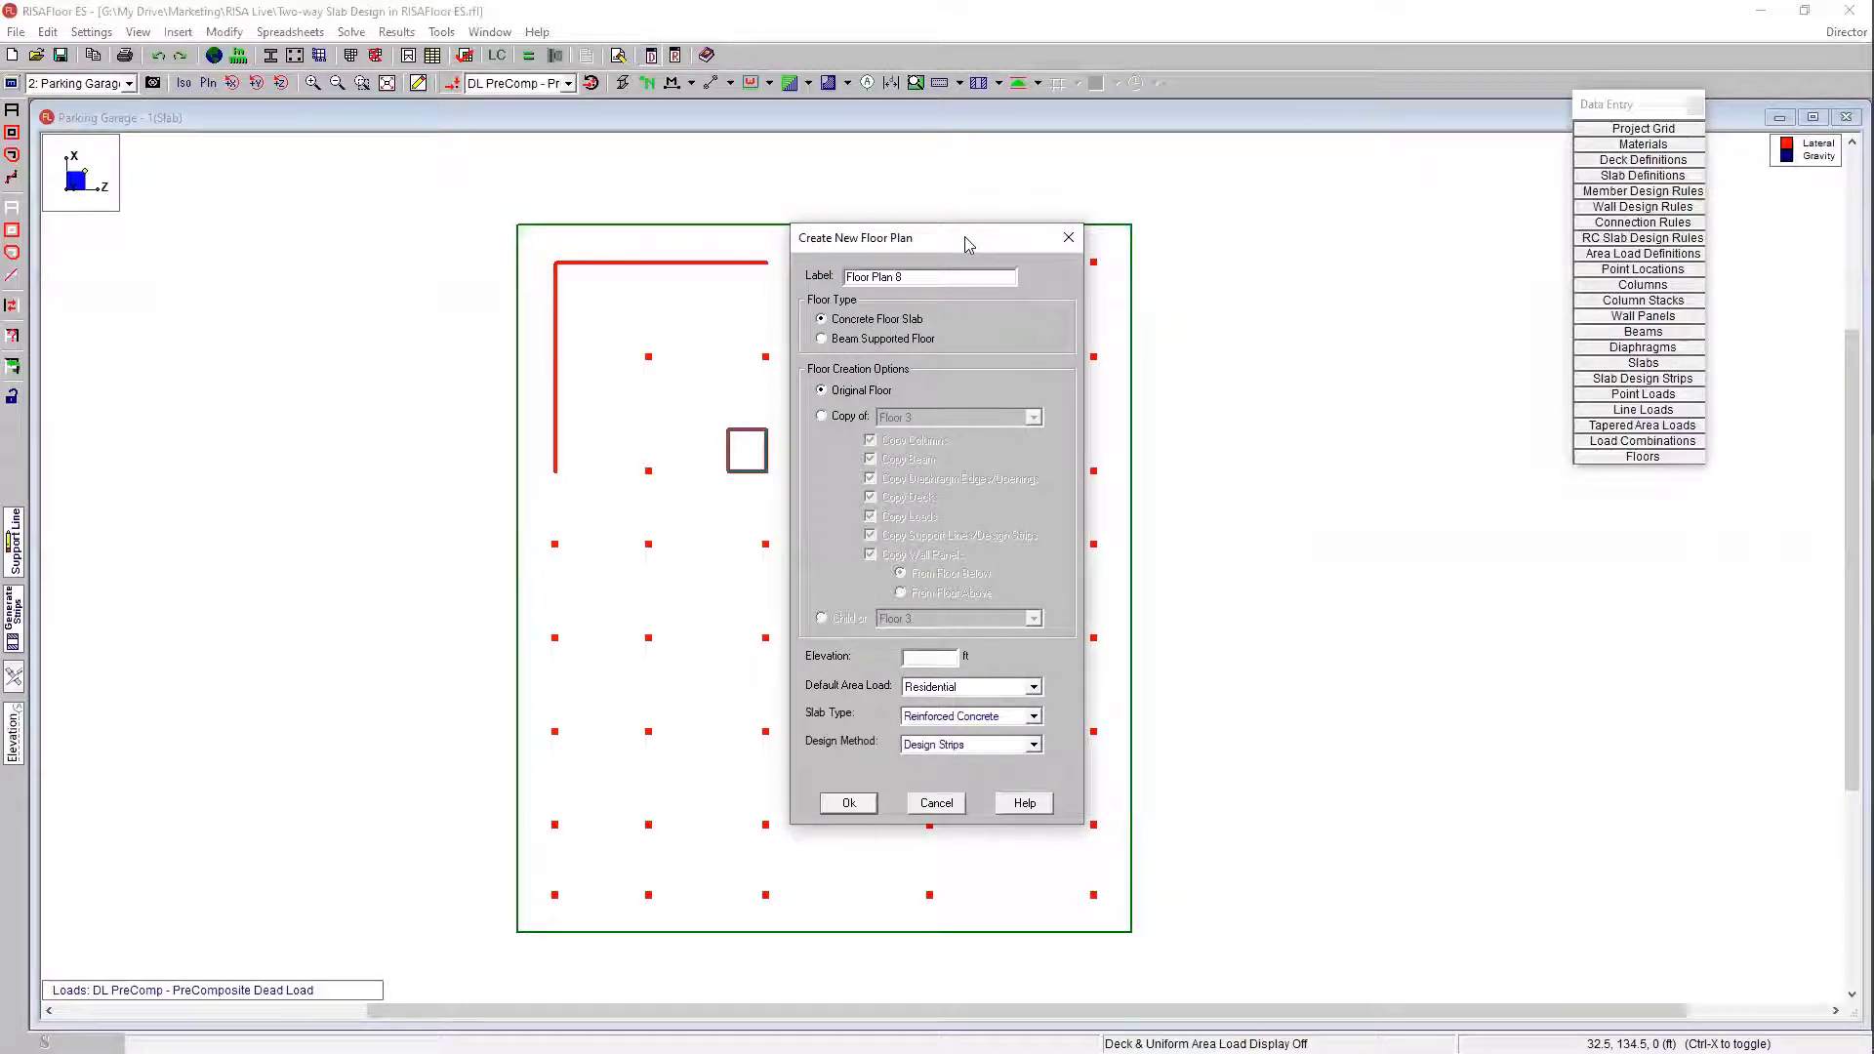
pyautogui.moveTo(961, 242); pyautogui.dragTo(872, 175)
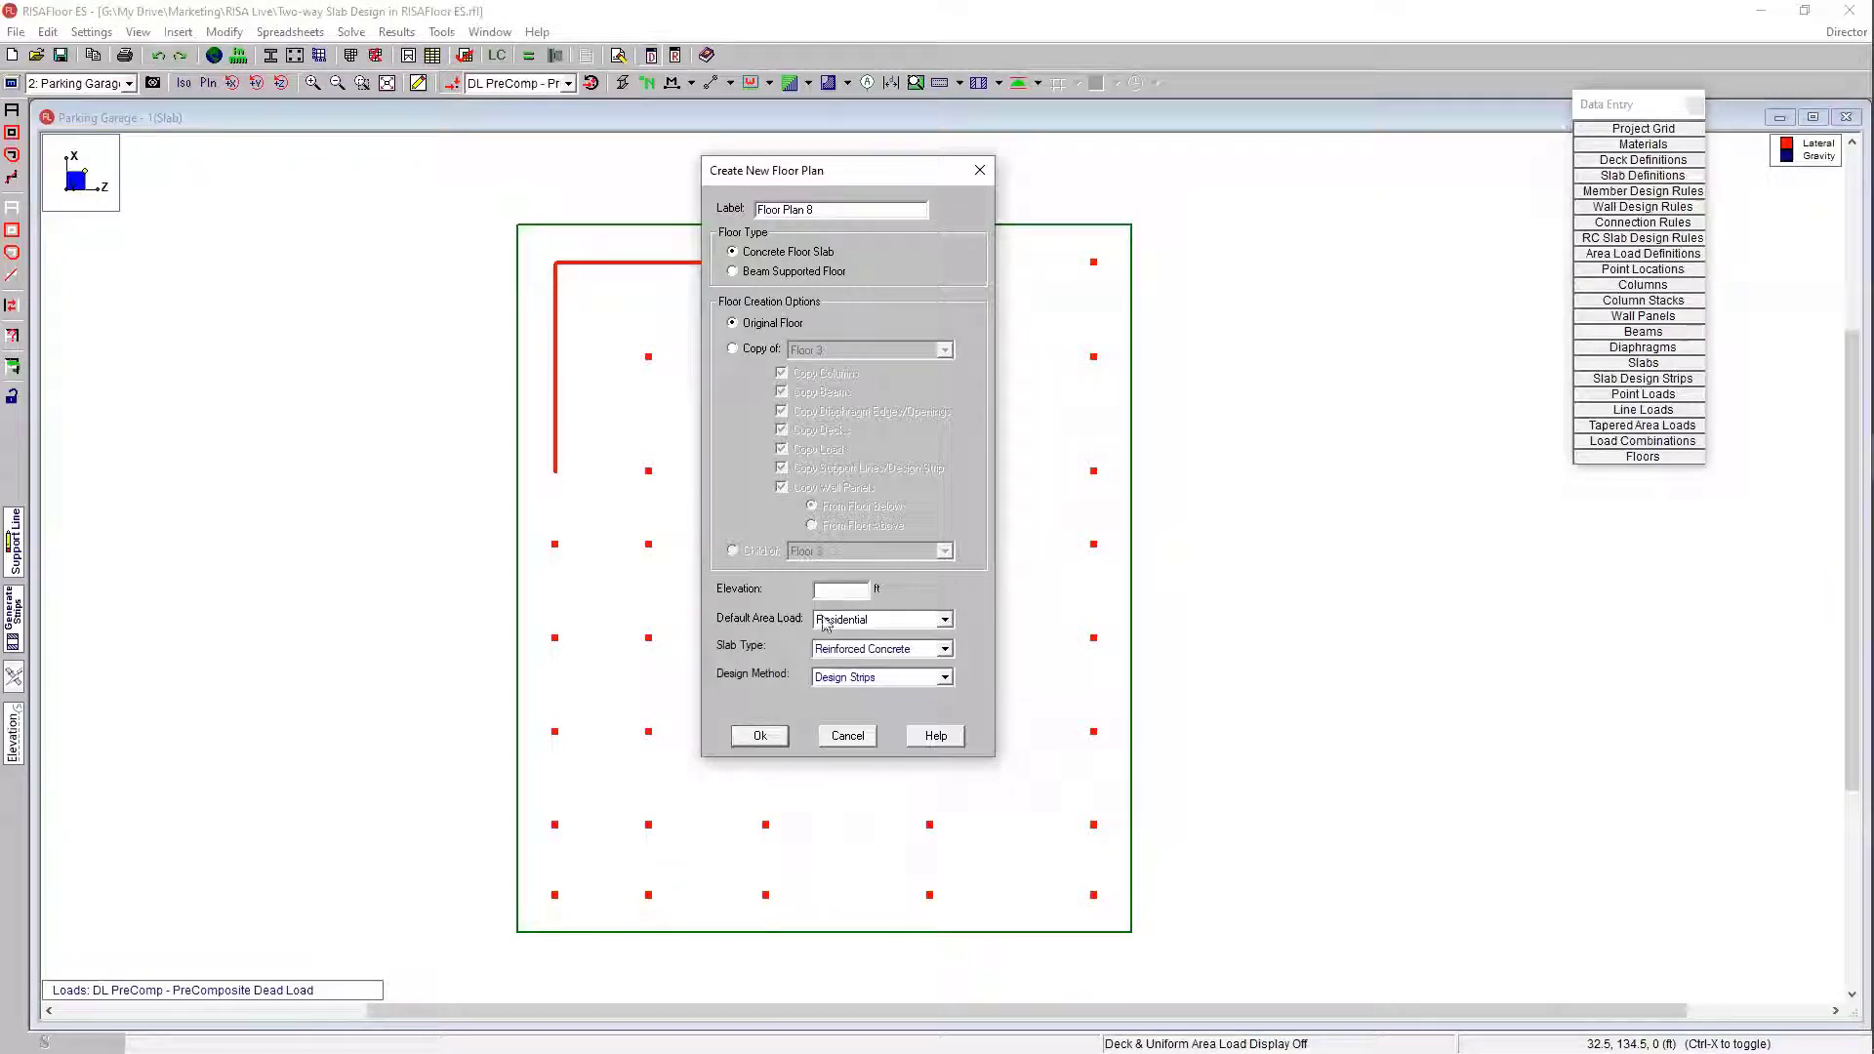
pyautogui.click(917, 626)
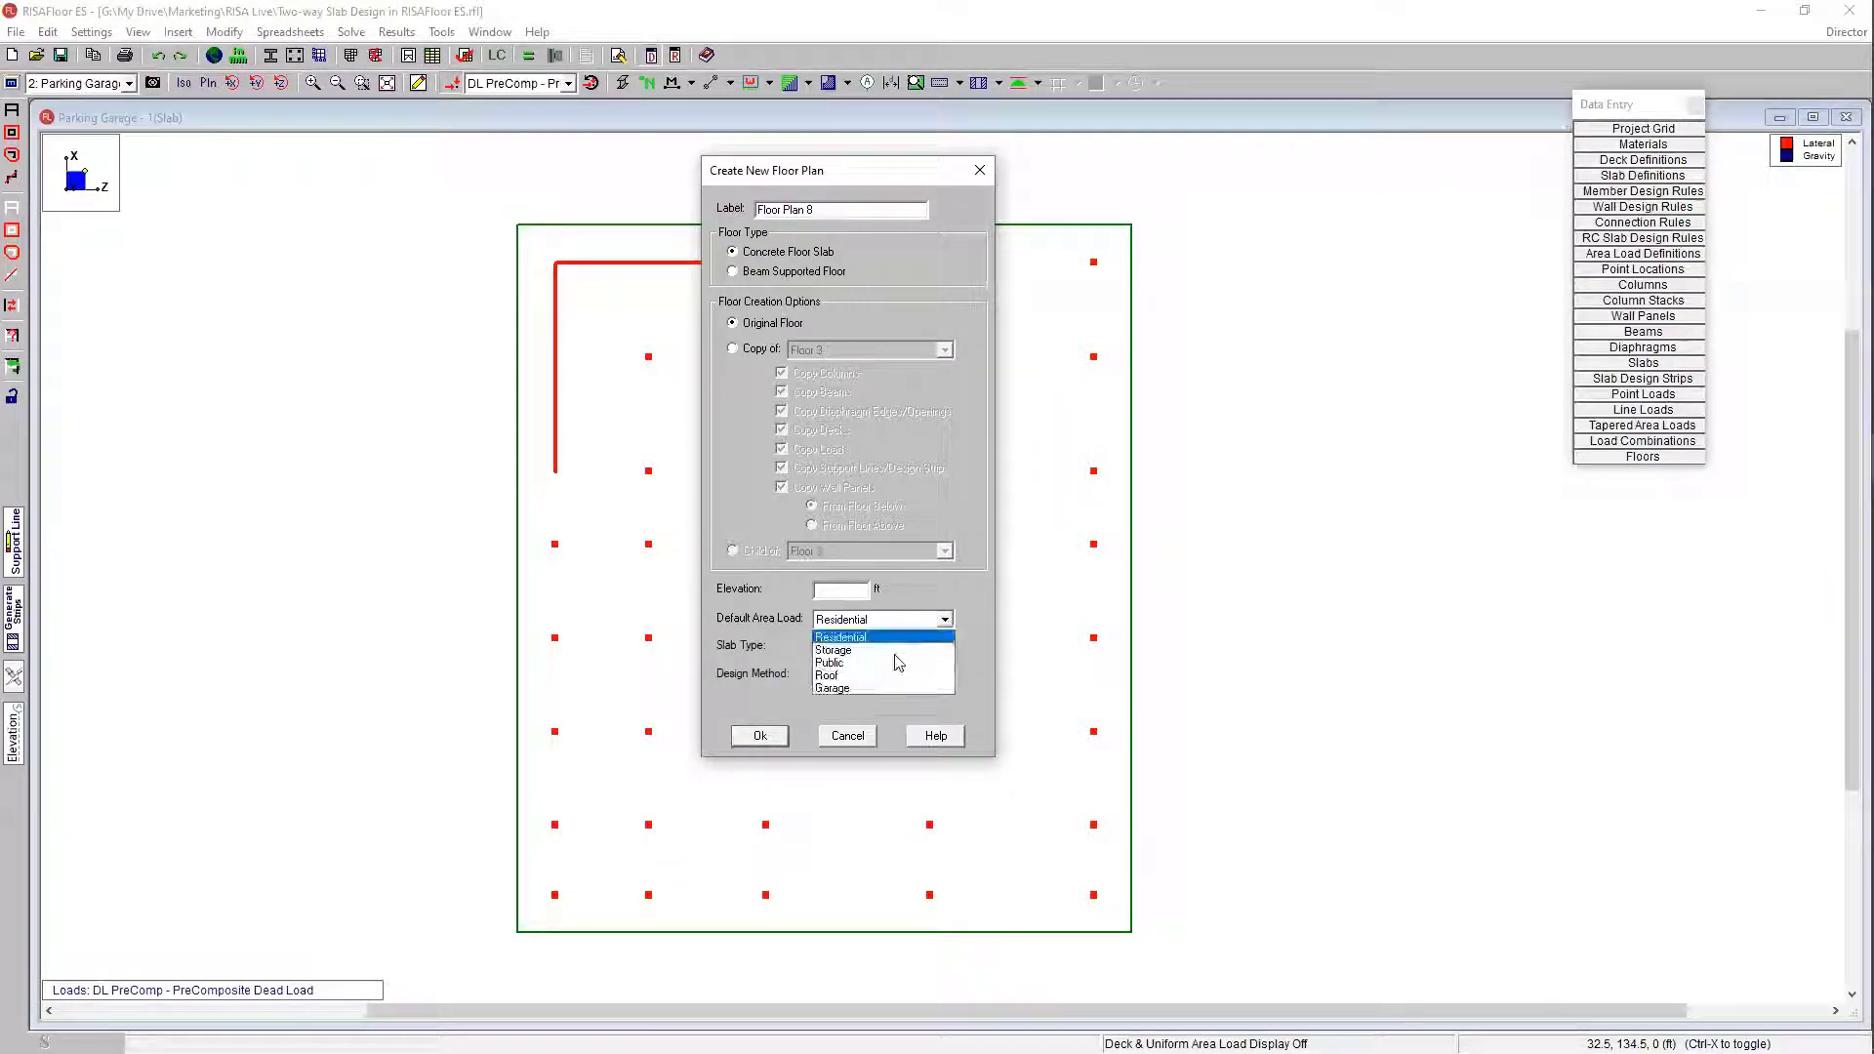
pyautogui.click(883, 683)
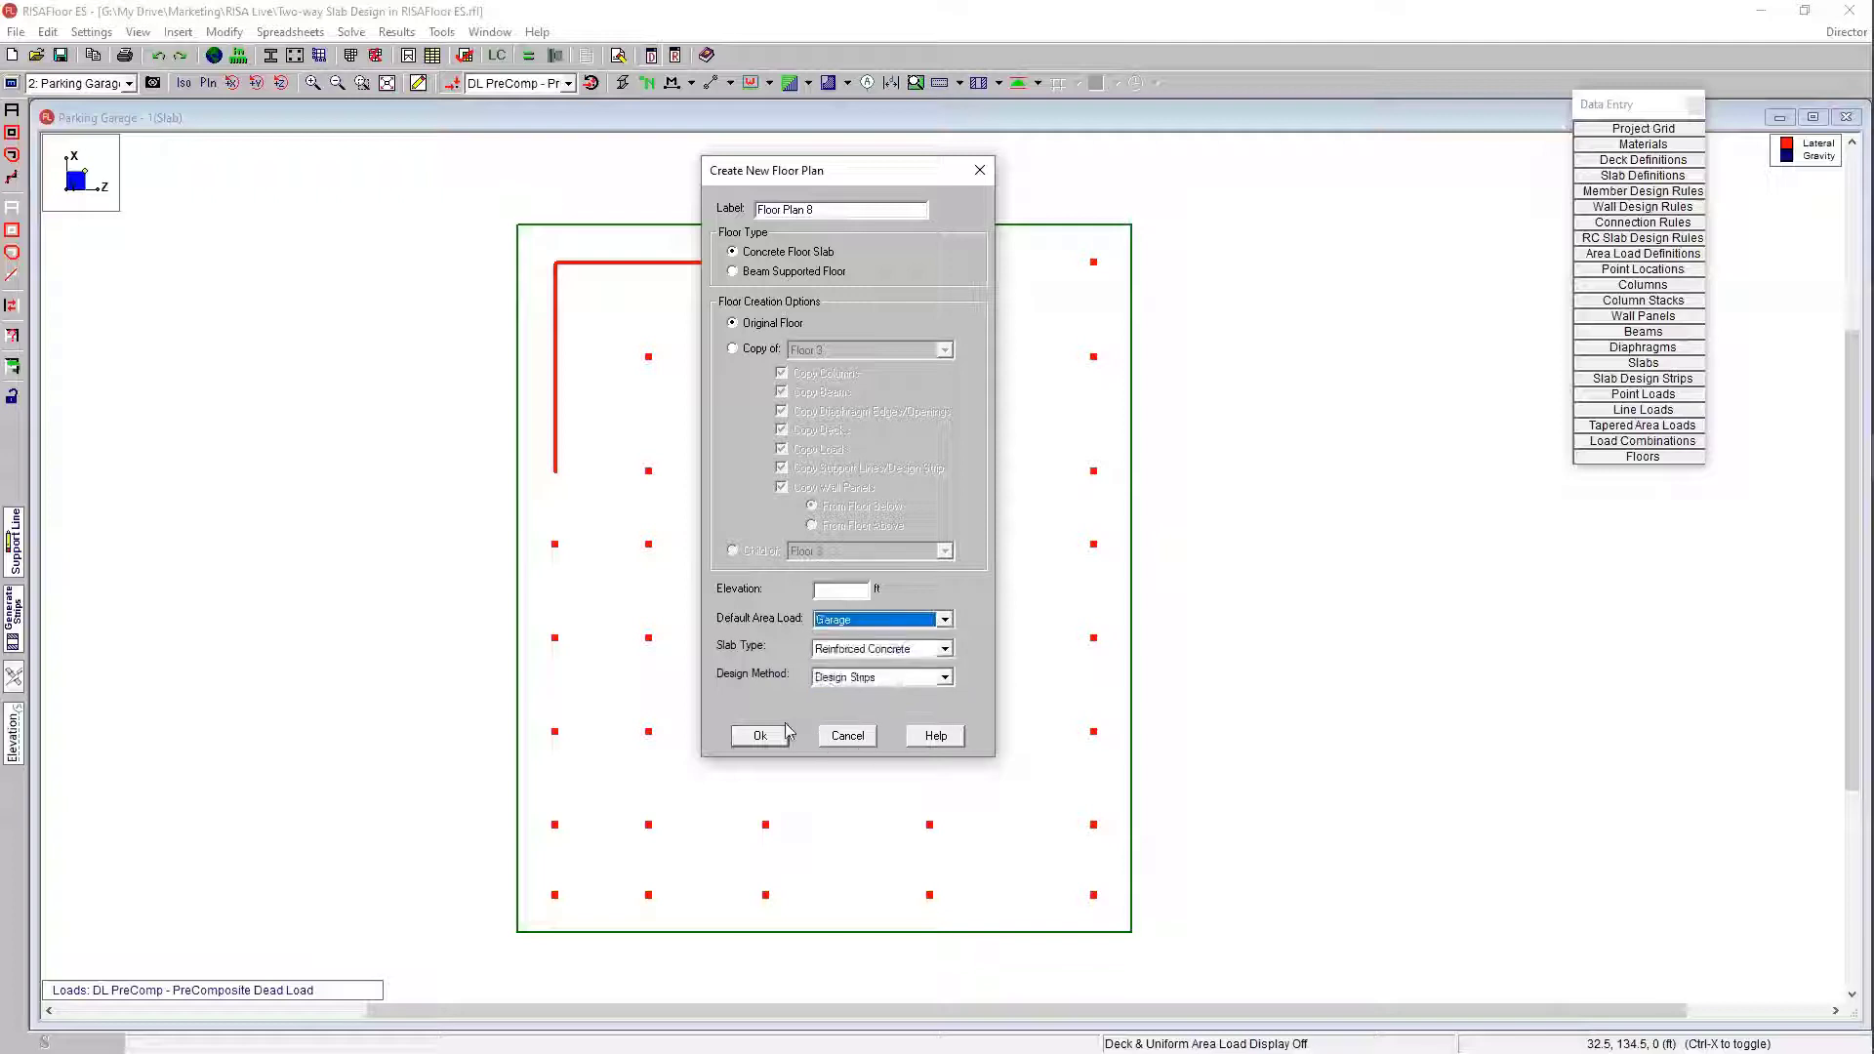
pyautogui.click(898, 680)
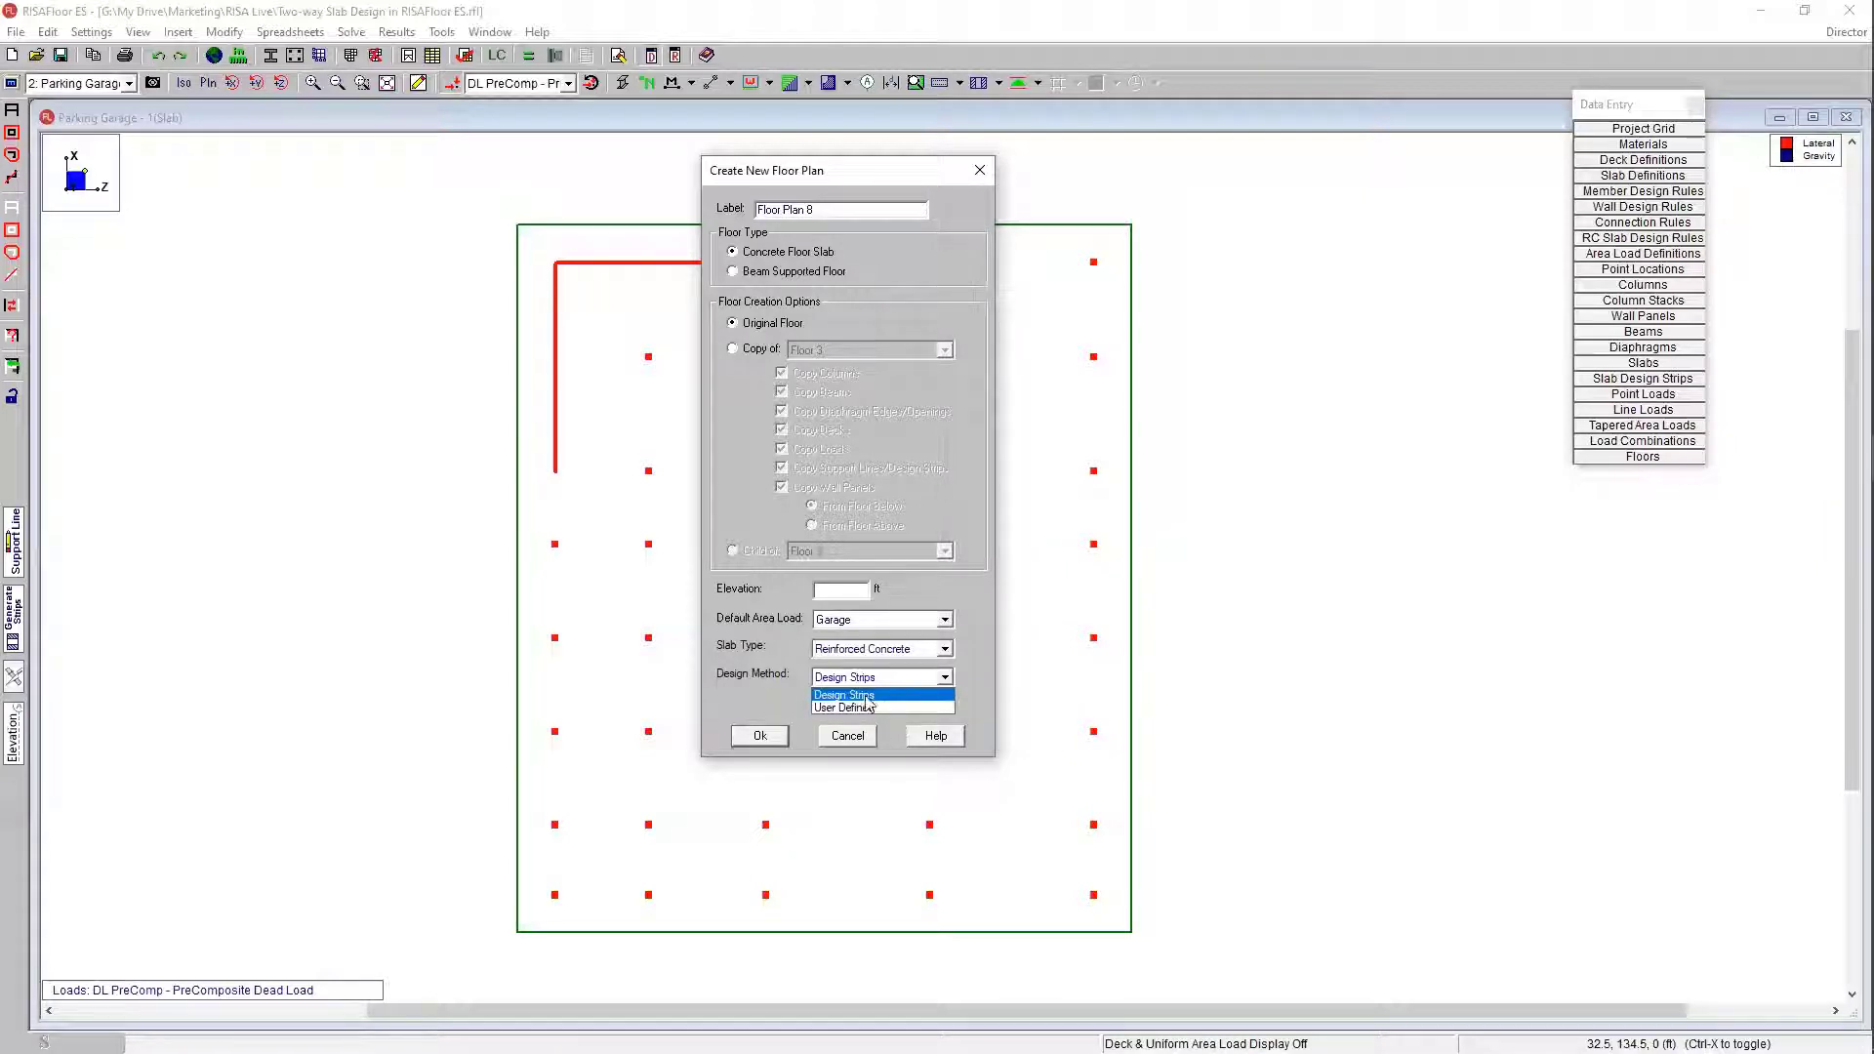
pyautogui.click(829, 695)
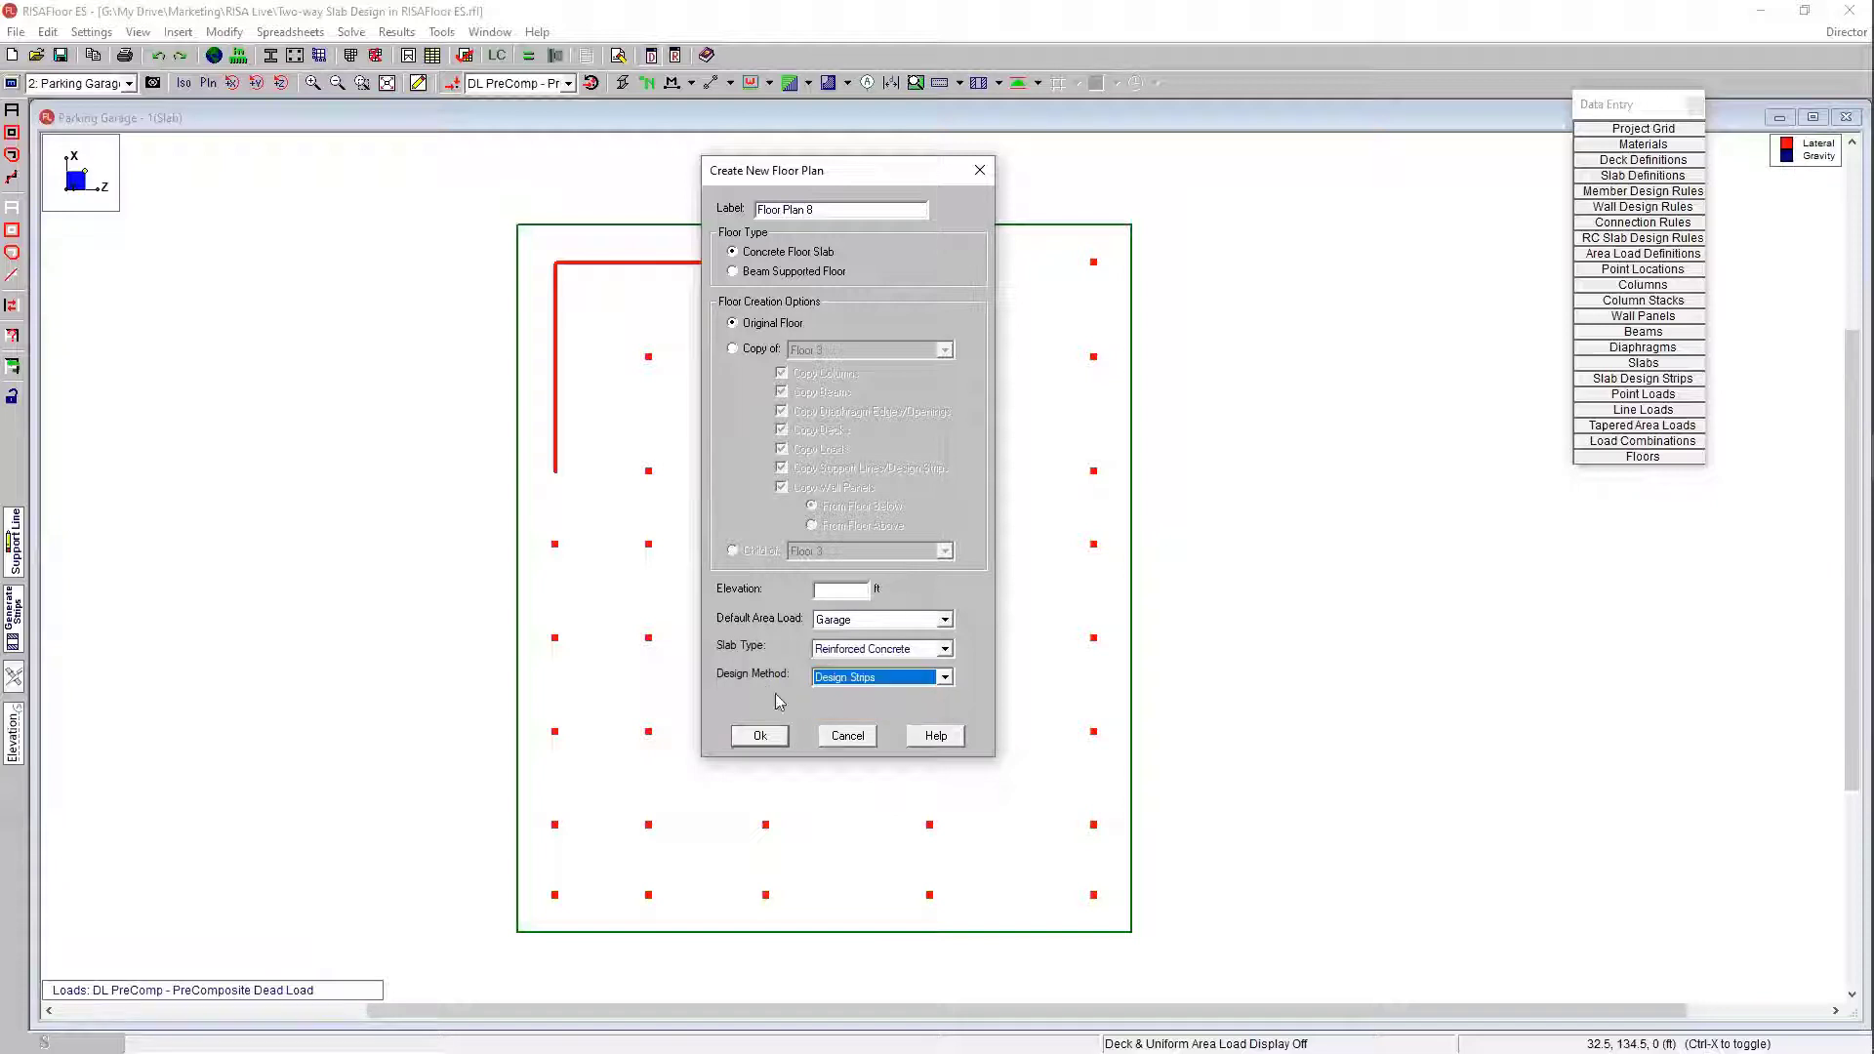
pyautogui.click(847, 736)
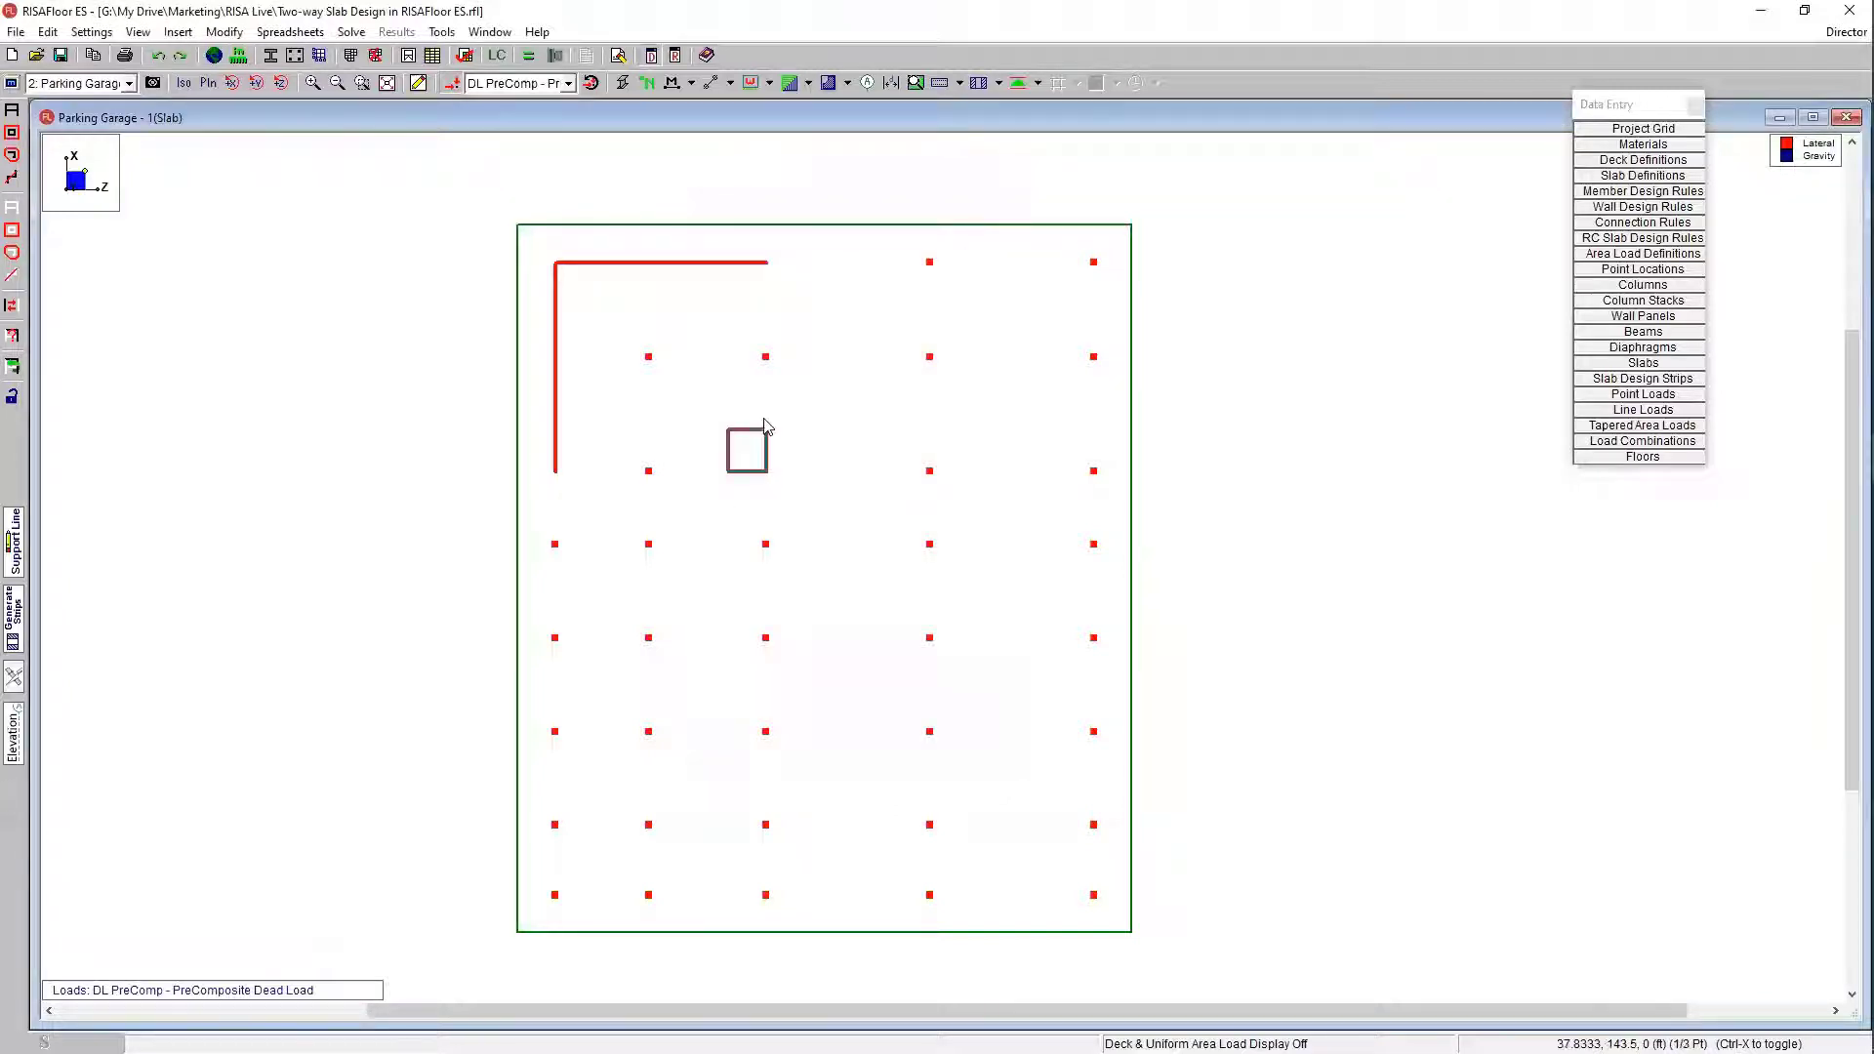
# Step: Review the concrete slab settings in the Floors spreadsheet, including the design method choices for the first parking garage floor
pyautogui.scroll(-1, 766, 425)
pyautogui.moveTo(818, 525)
pyautogui.mouseDown(button='middle')
pyautogui.moveTo(830, 459)
pyautogui.moveTo(798, 435)
pyautogui.mouseUp(button='middle')
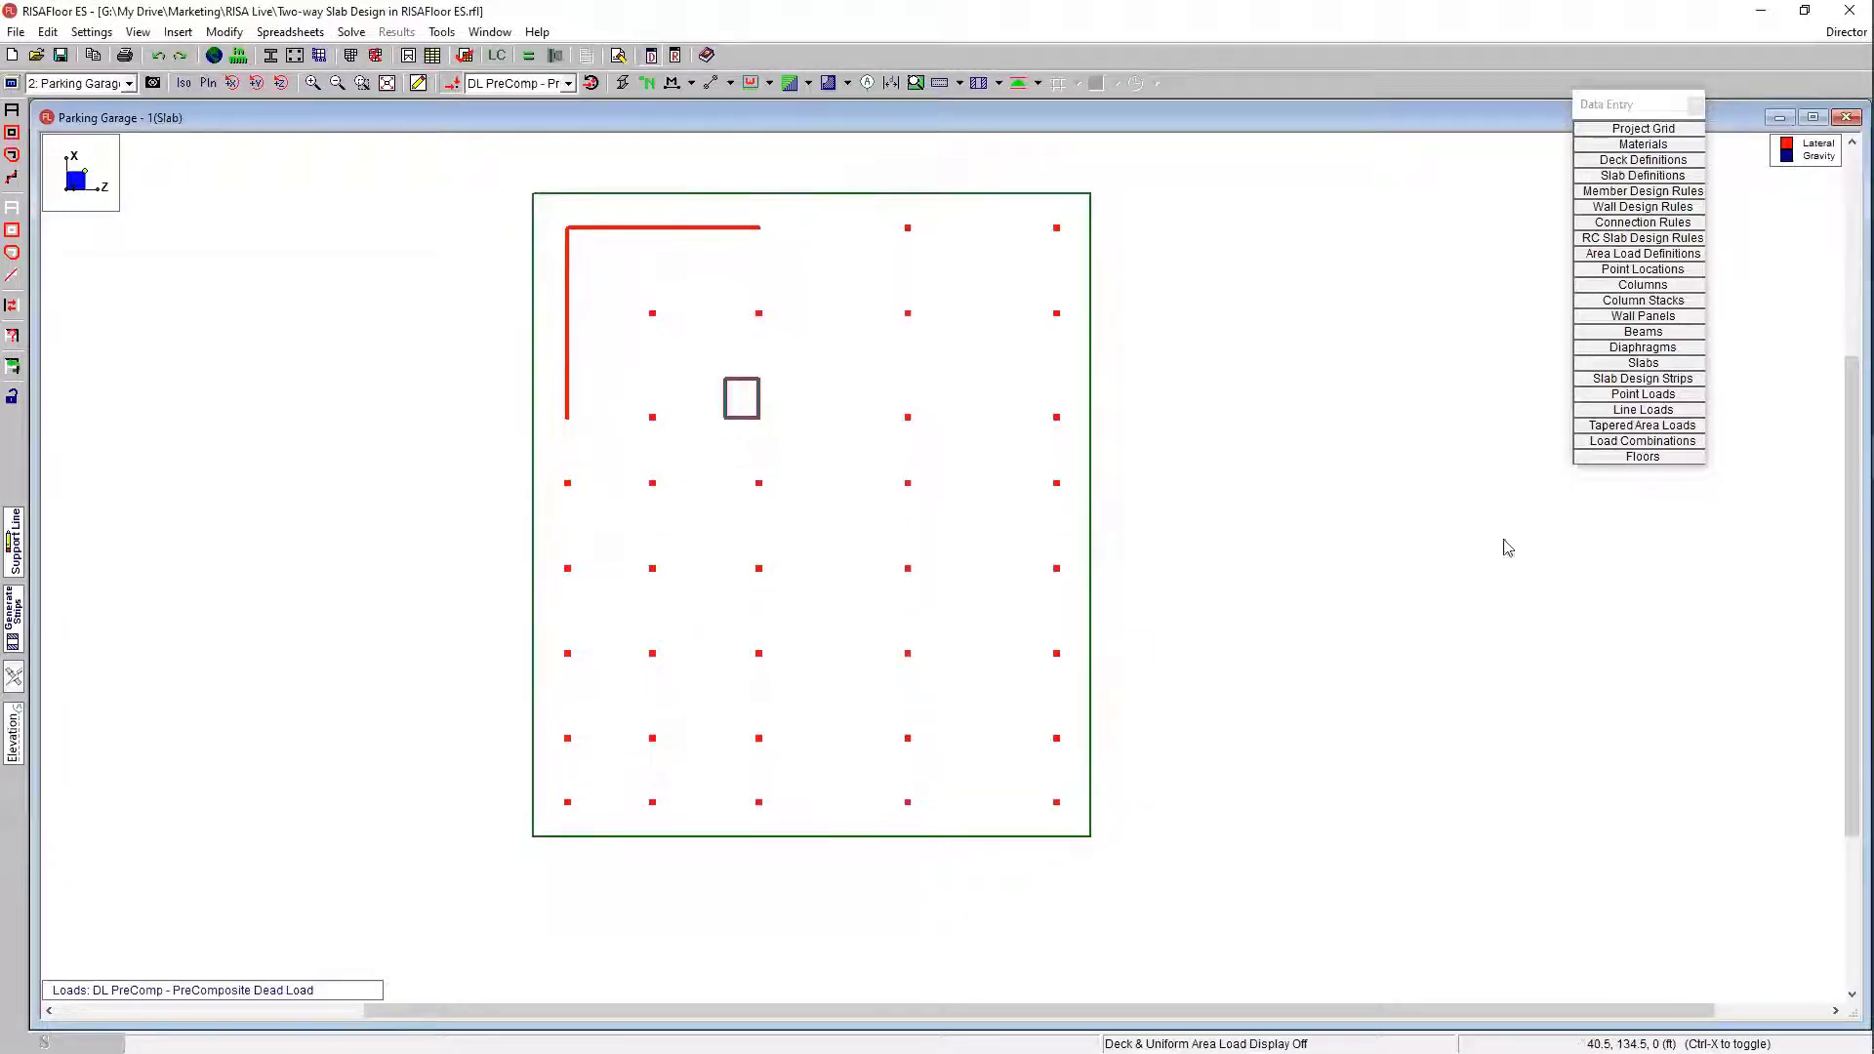
pyautogui.click(1643, 457)
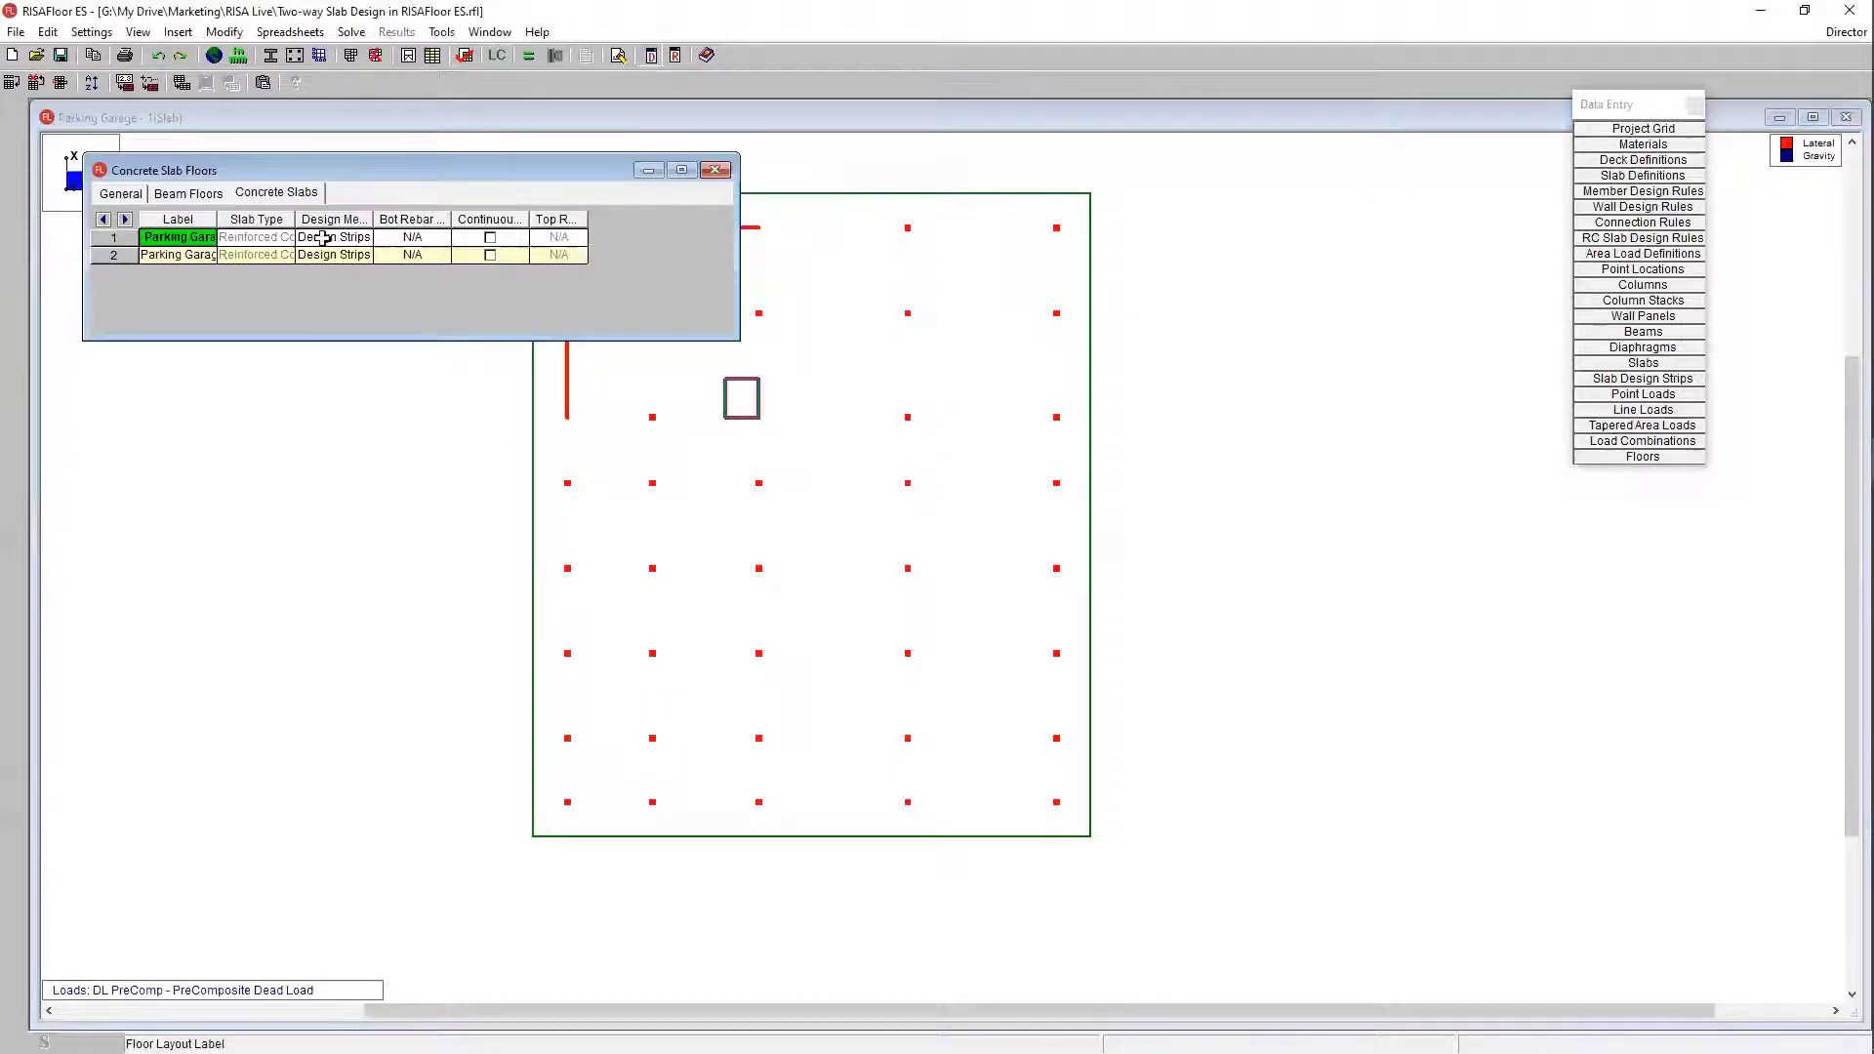
pyautogui.moveTo(288, 213); pyautogui.dragTo(503, 218)
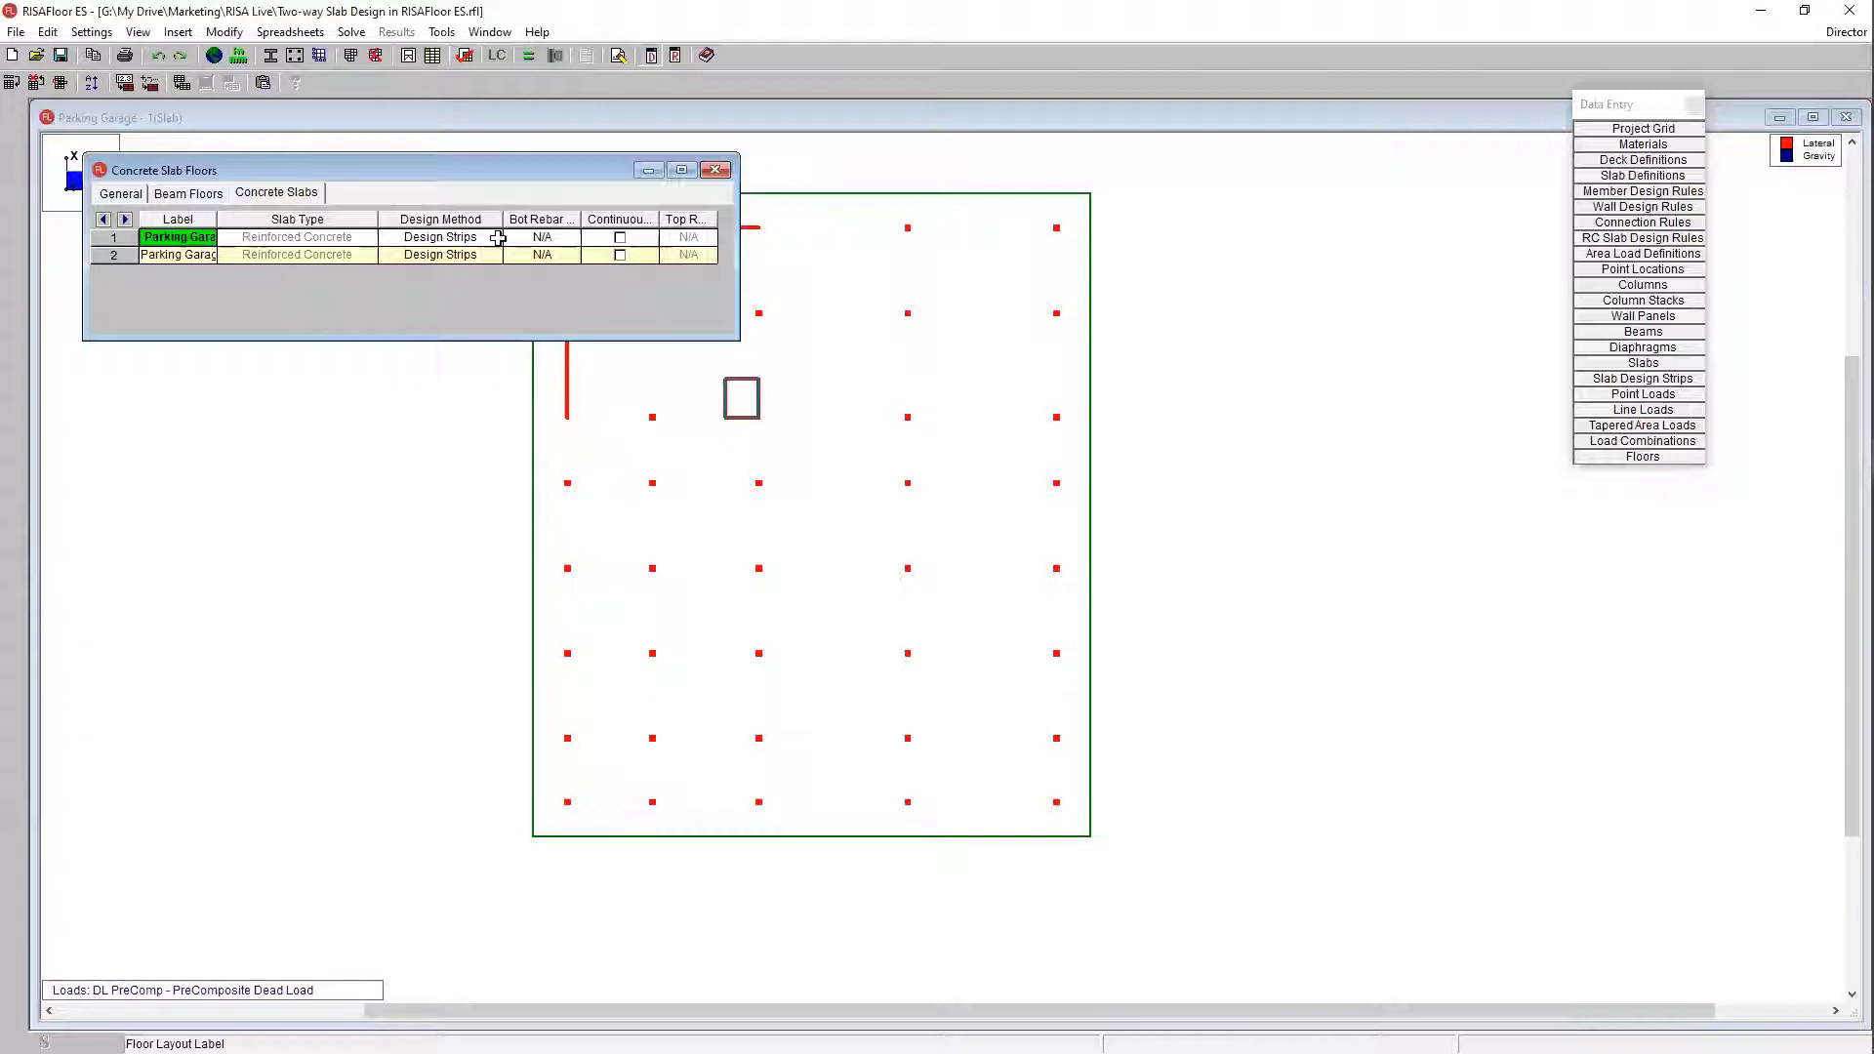
pyautogui.click(461, 239)
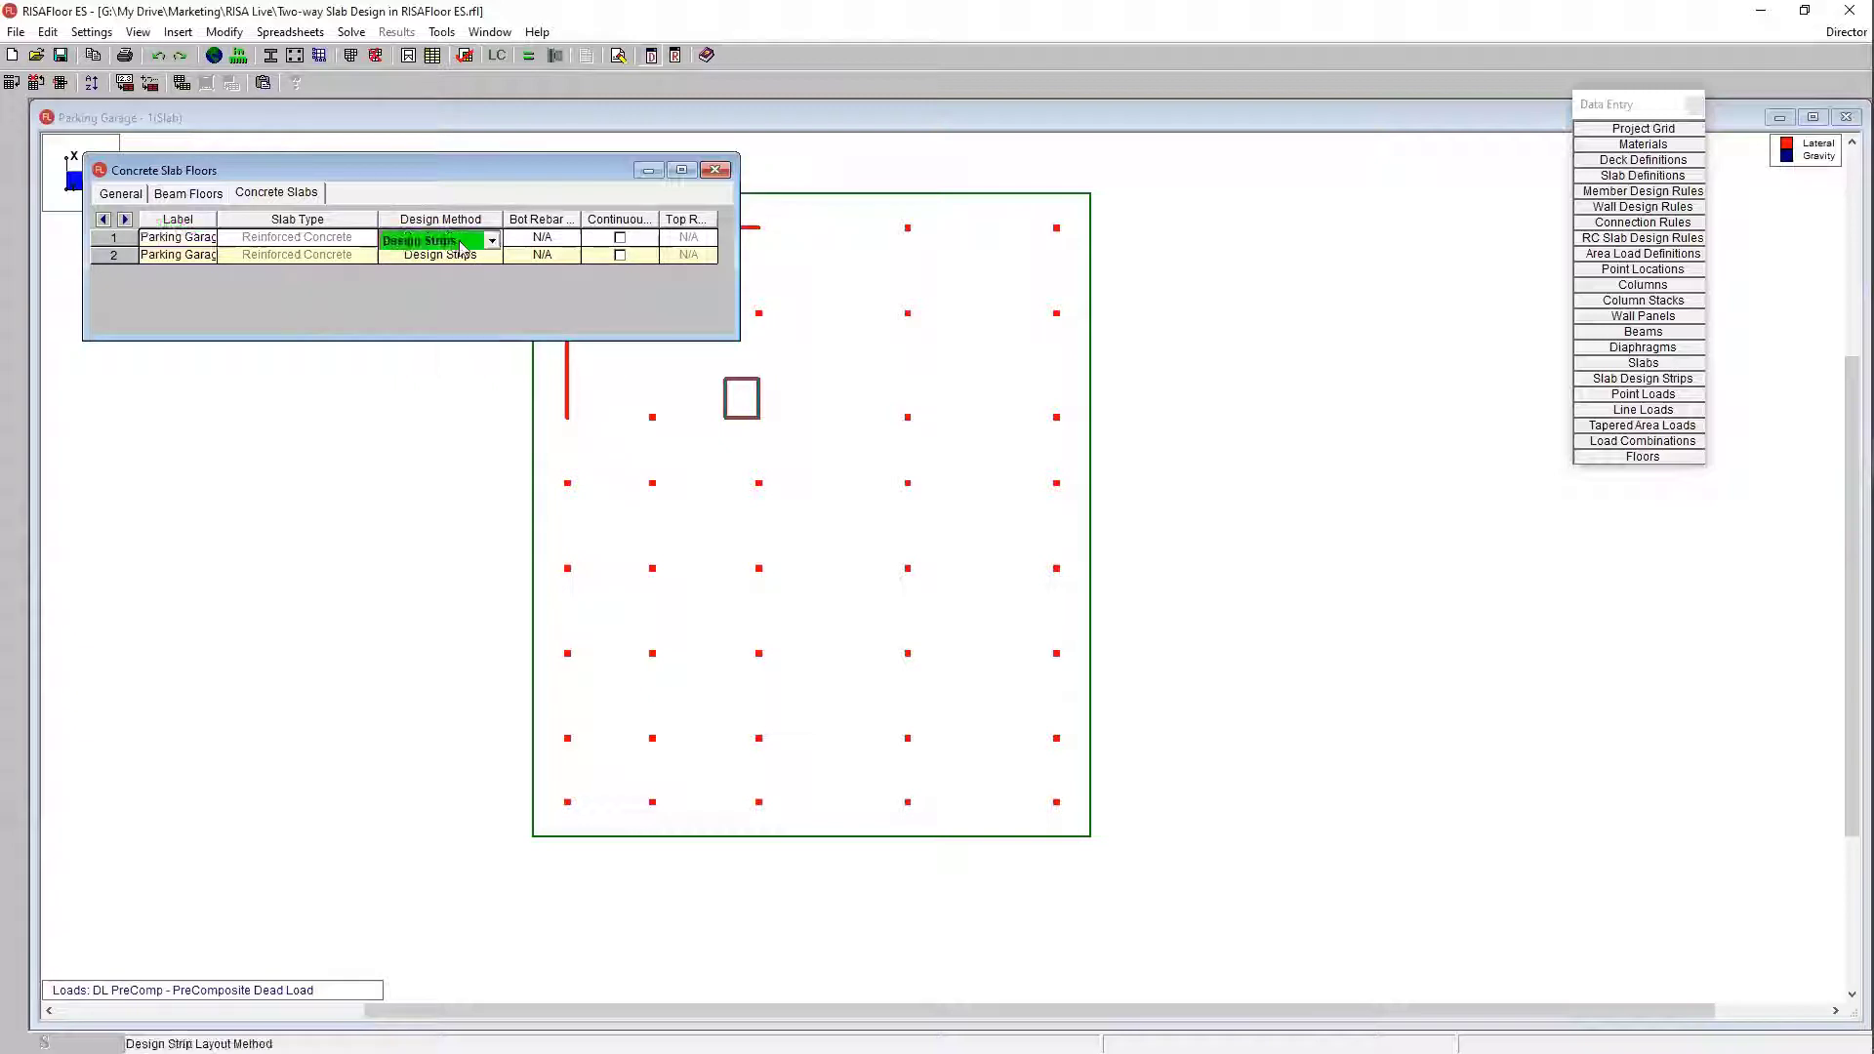
pyautogui.click(465, 242)
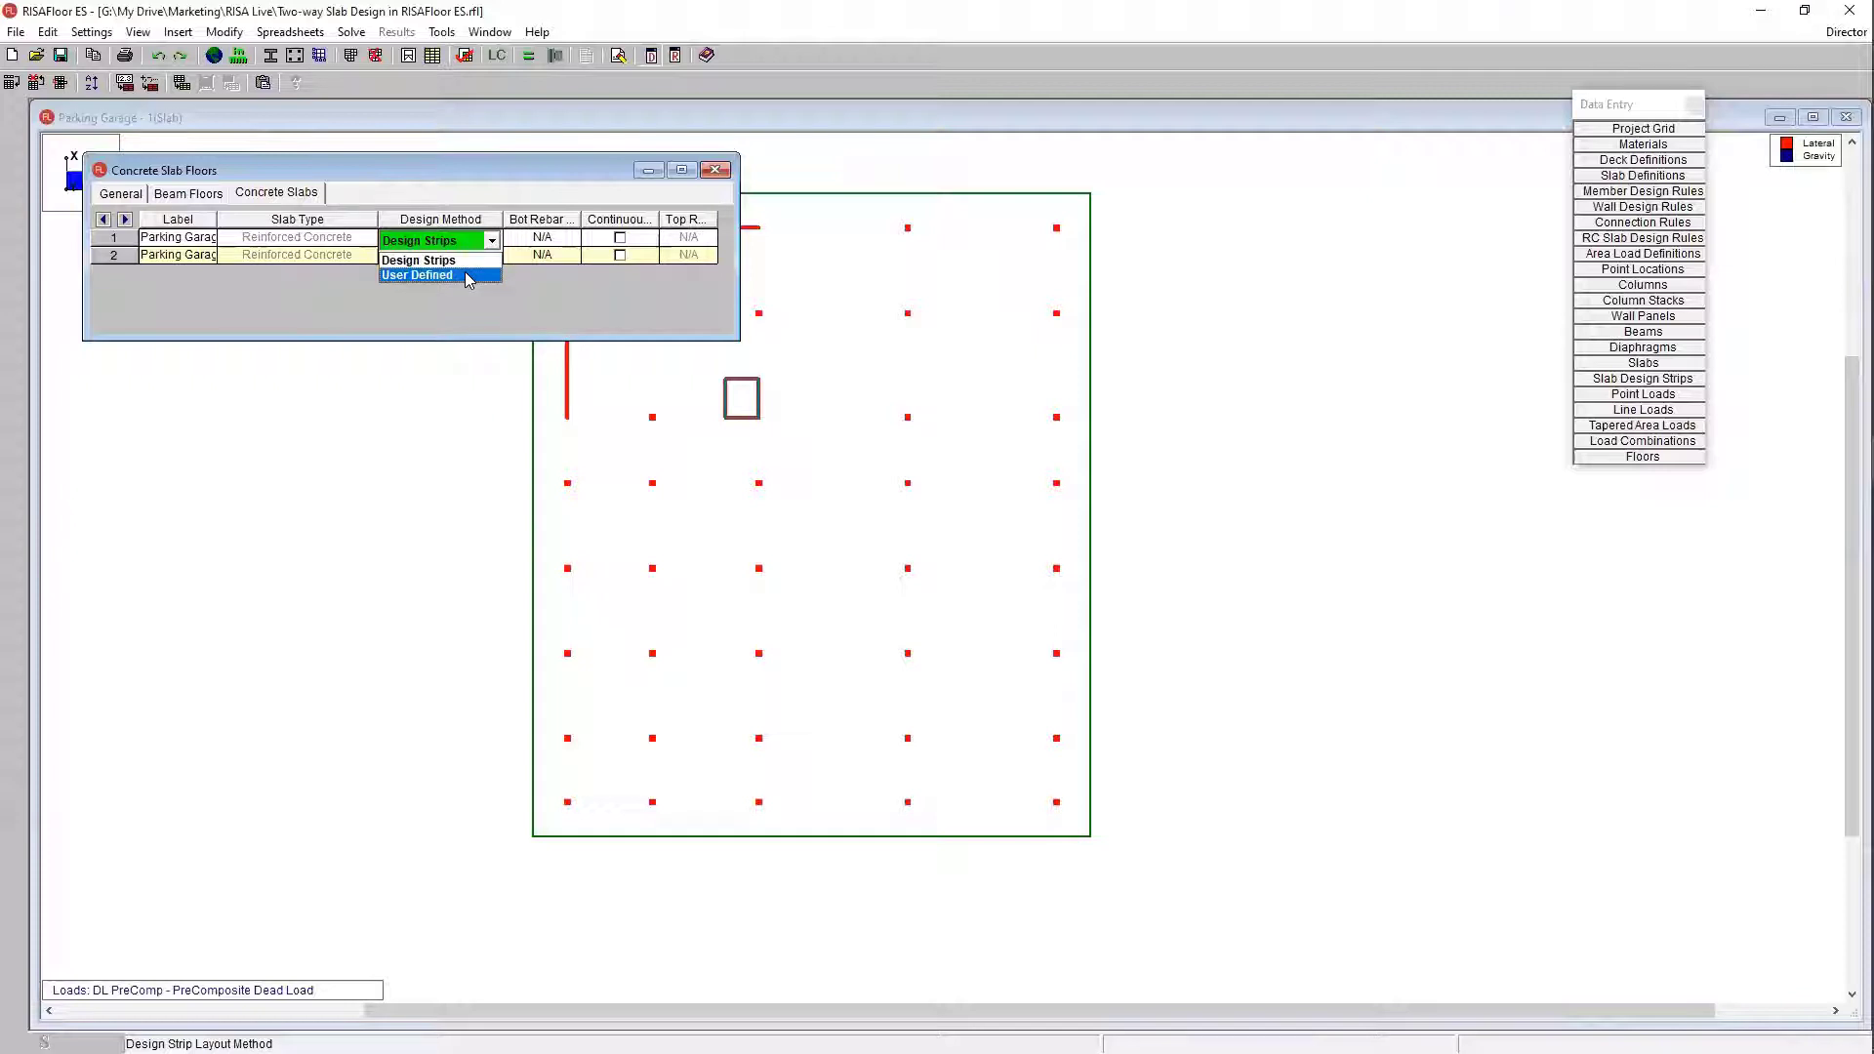
pyautogui.click(485, 242)
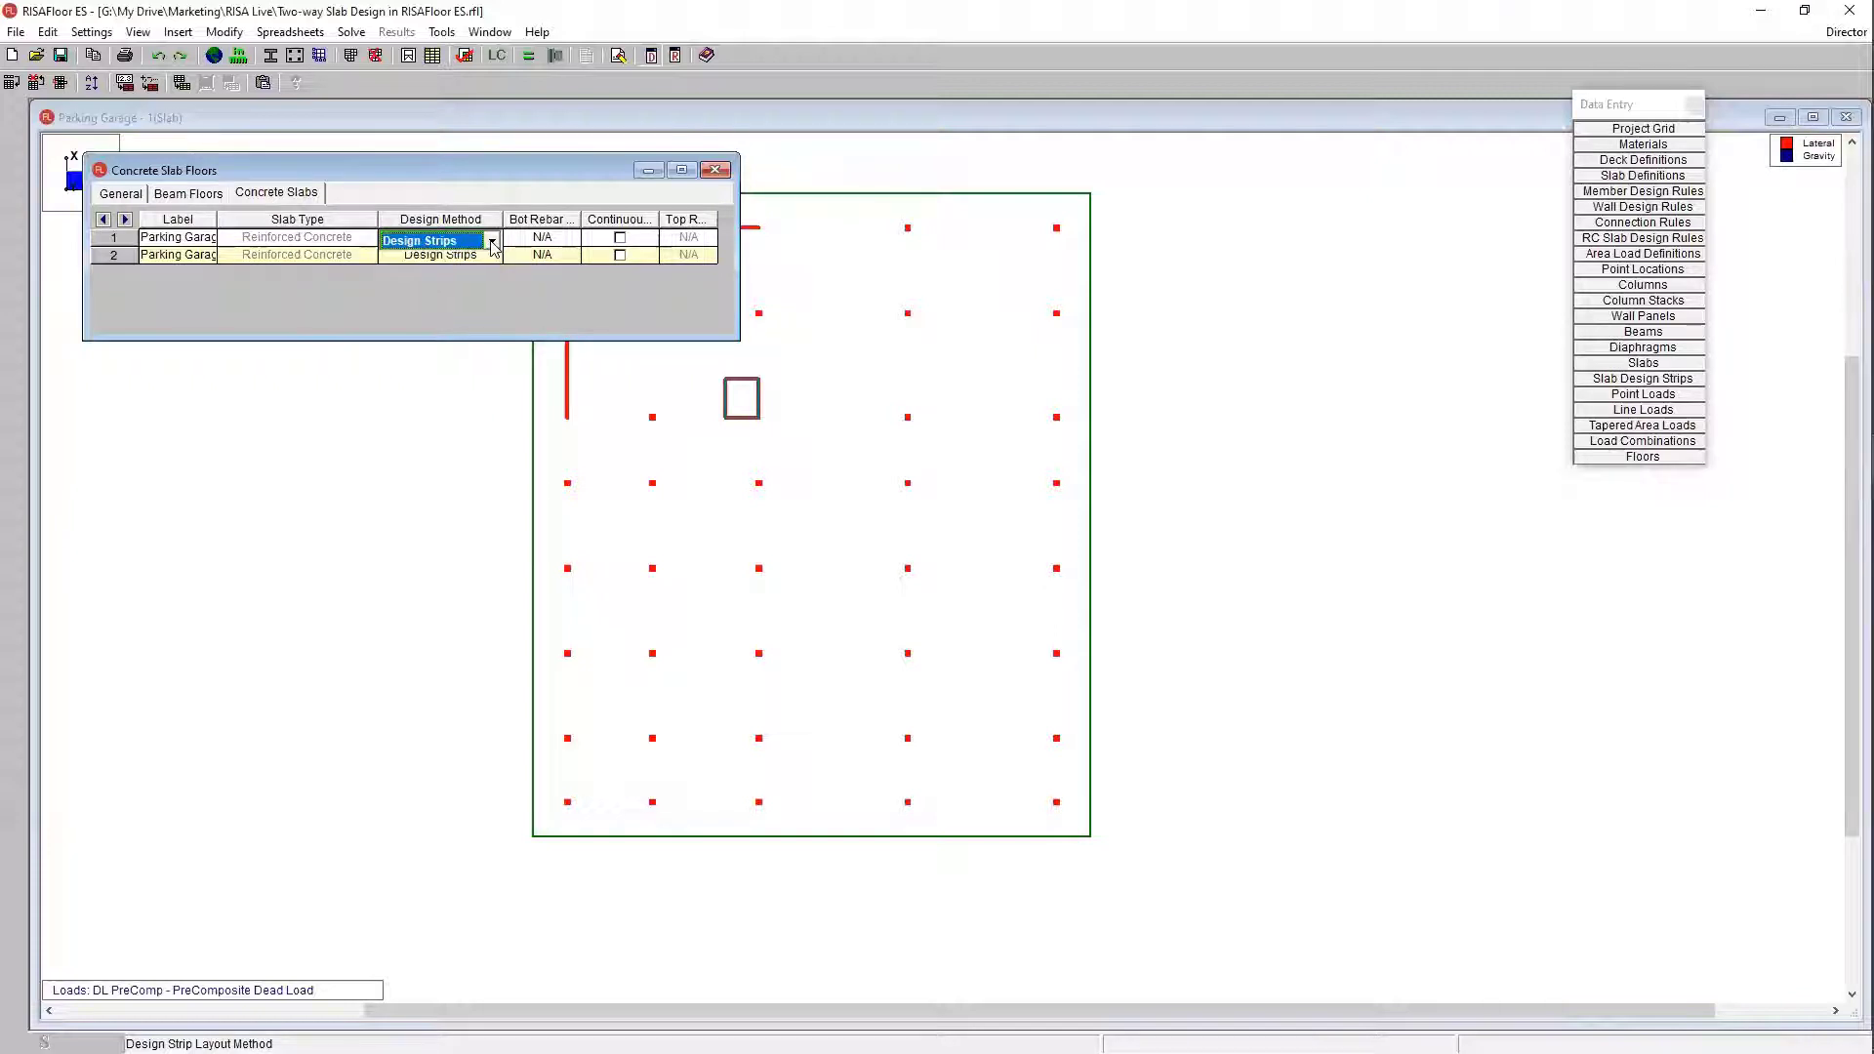
pyautogui.click(715, 172)
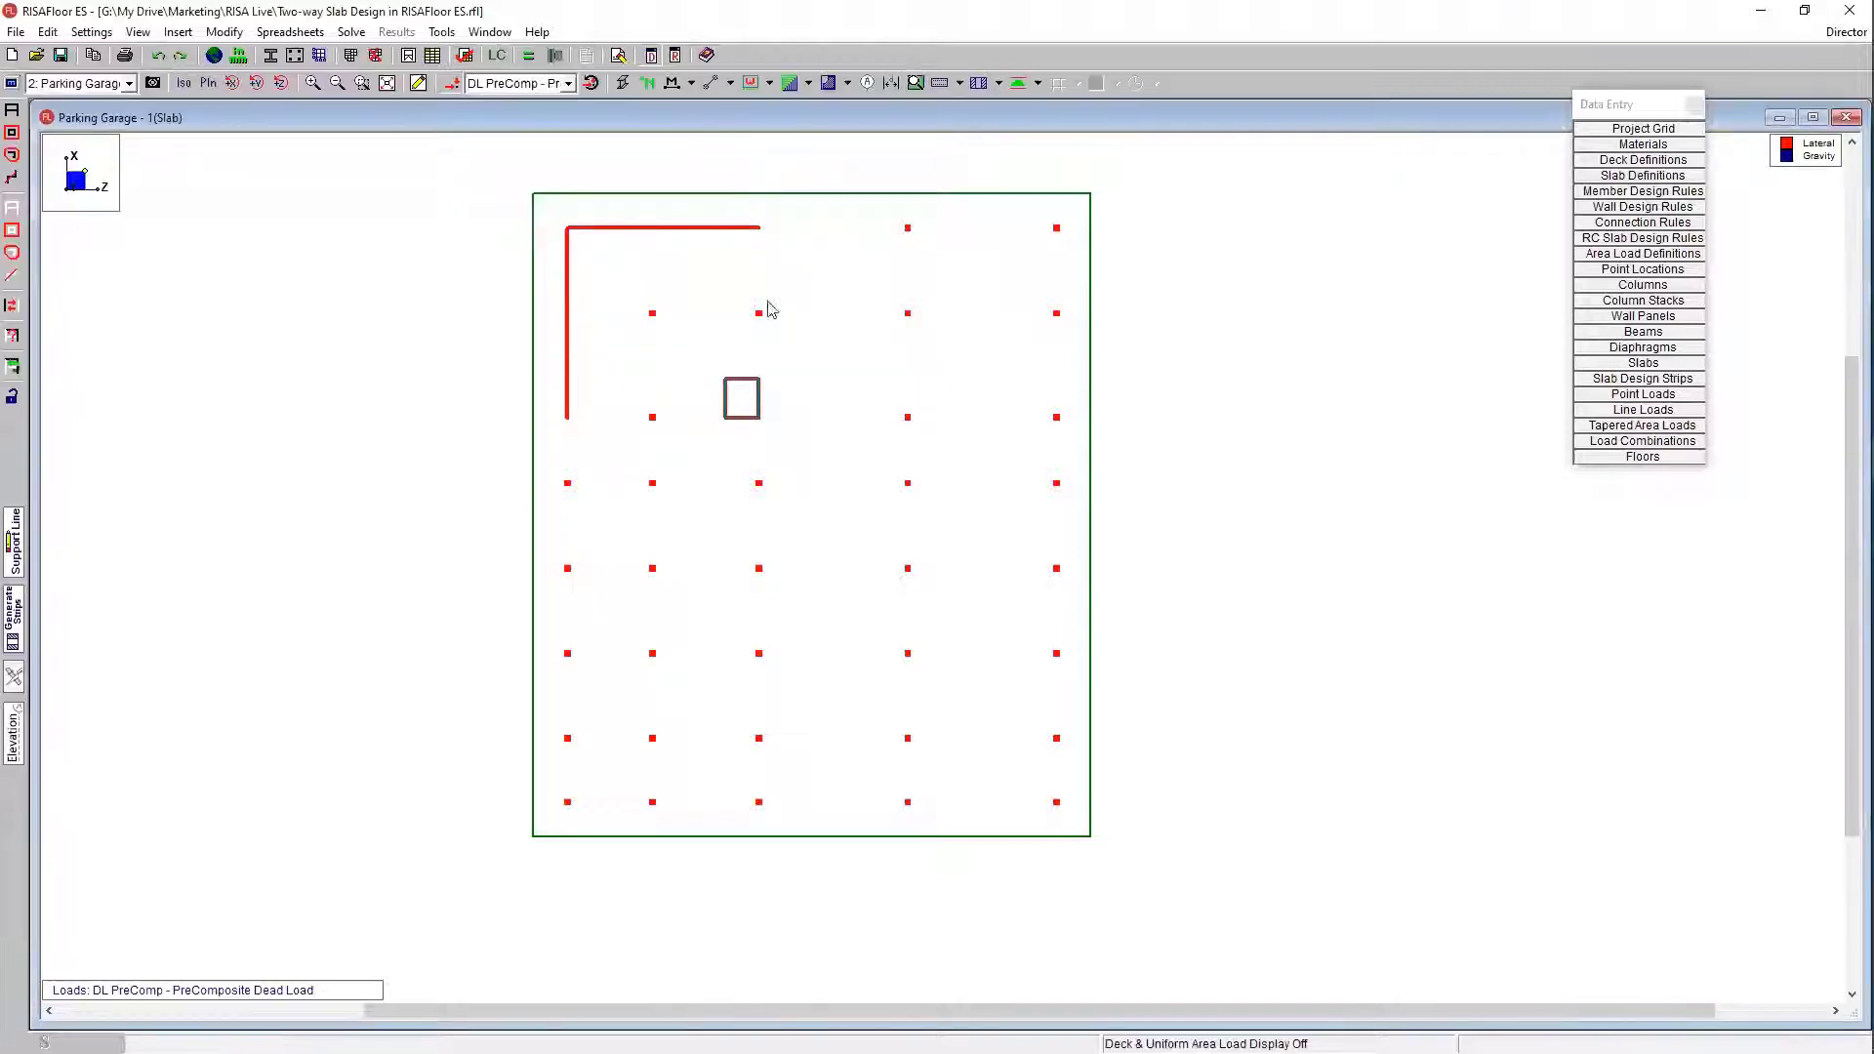
# Step: Review the general slab definitions for reinforcement, material, thickness and diaphragm type, widening the spreadsheet to read the diaphragm settings
pyautogui.click(1618, 177)
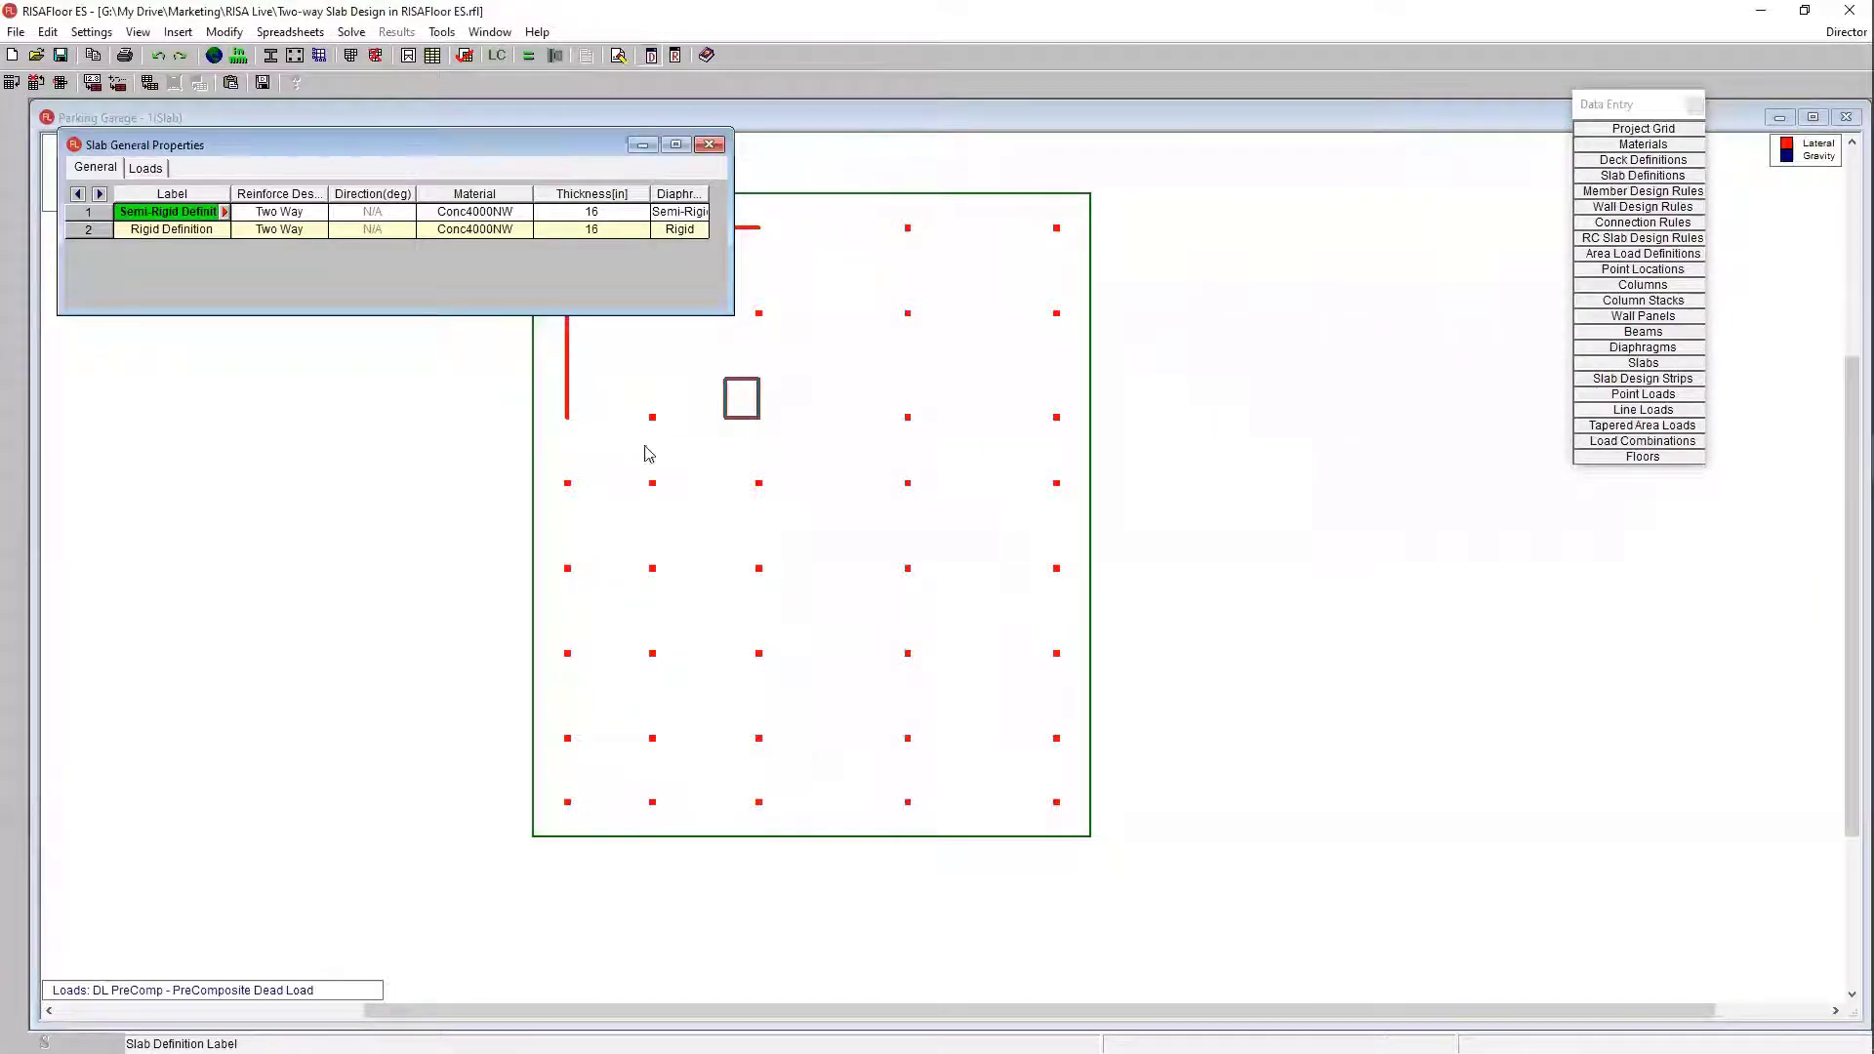
pyautogui.moveTo(733, 183); pyautogui.dragTo(824, 185)
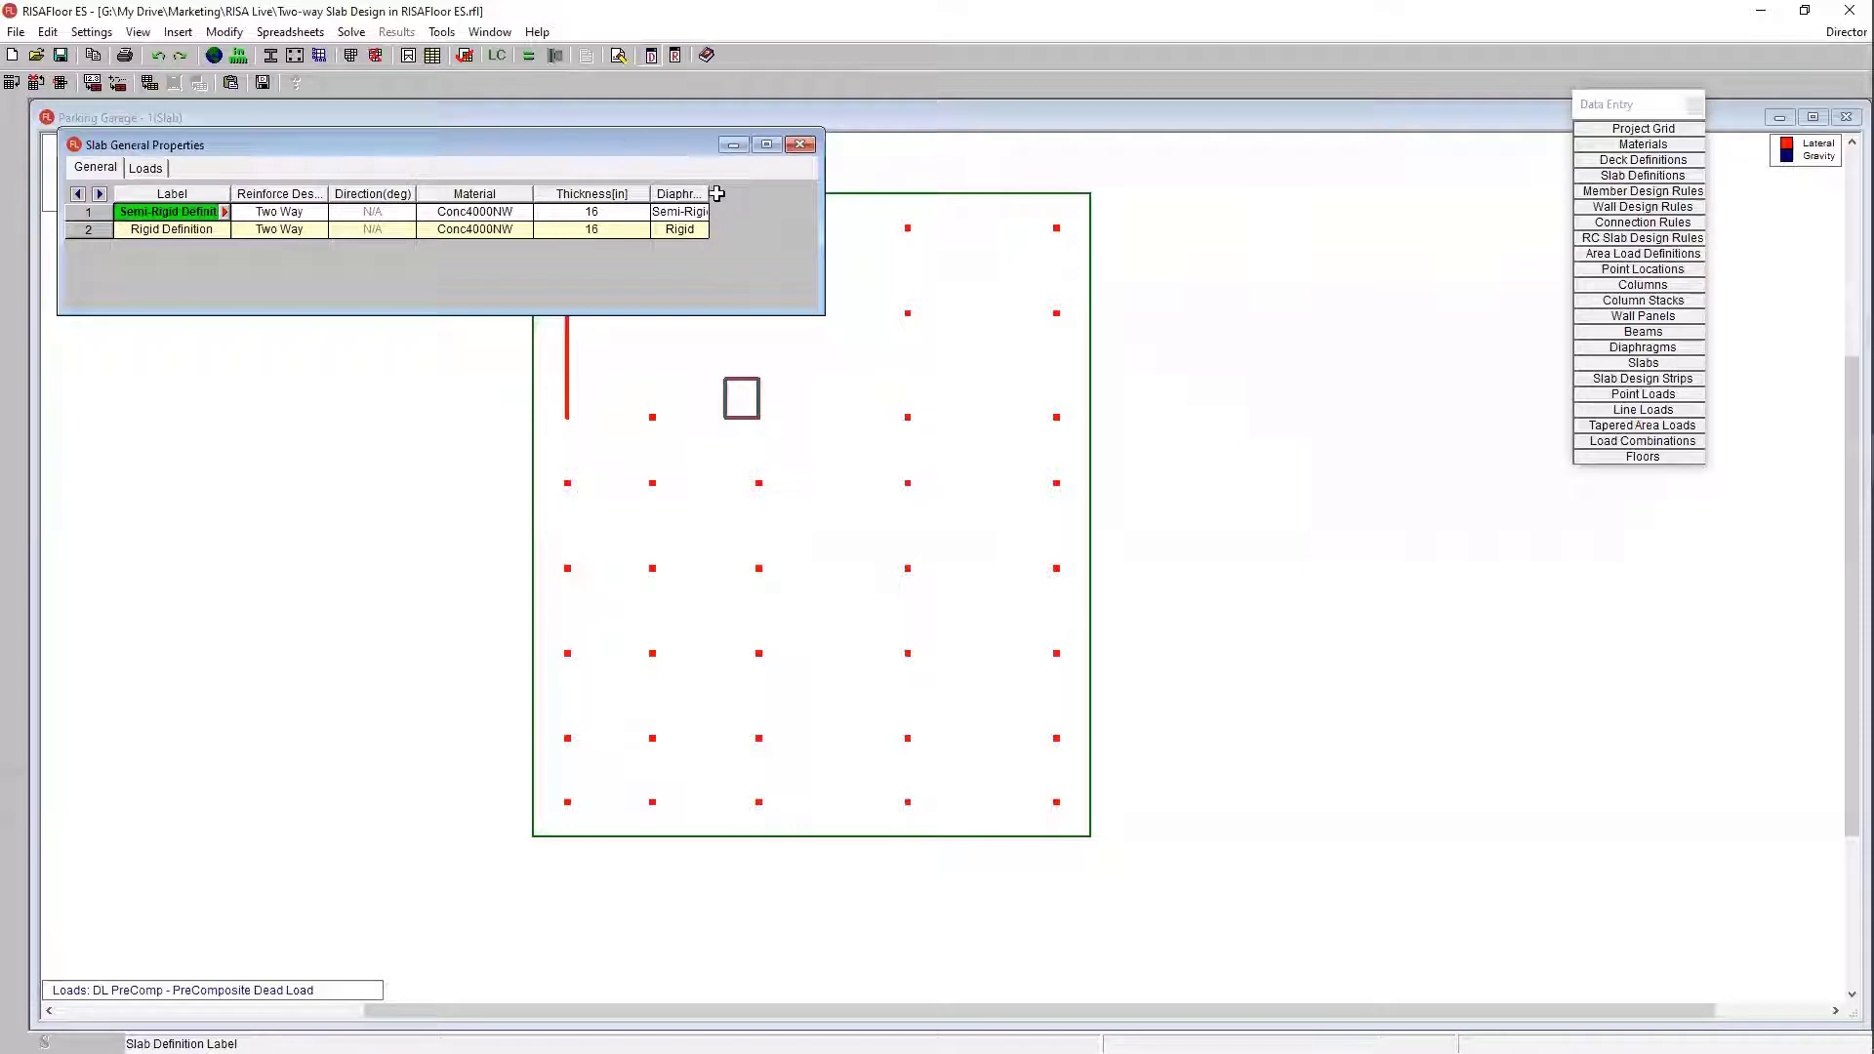
pyautogui.moveTo(710, 193); pyautogui.dragTo(767, 194)
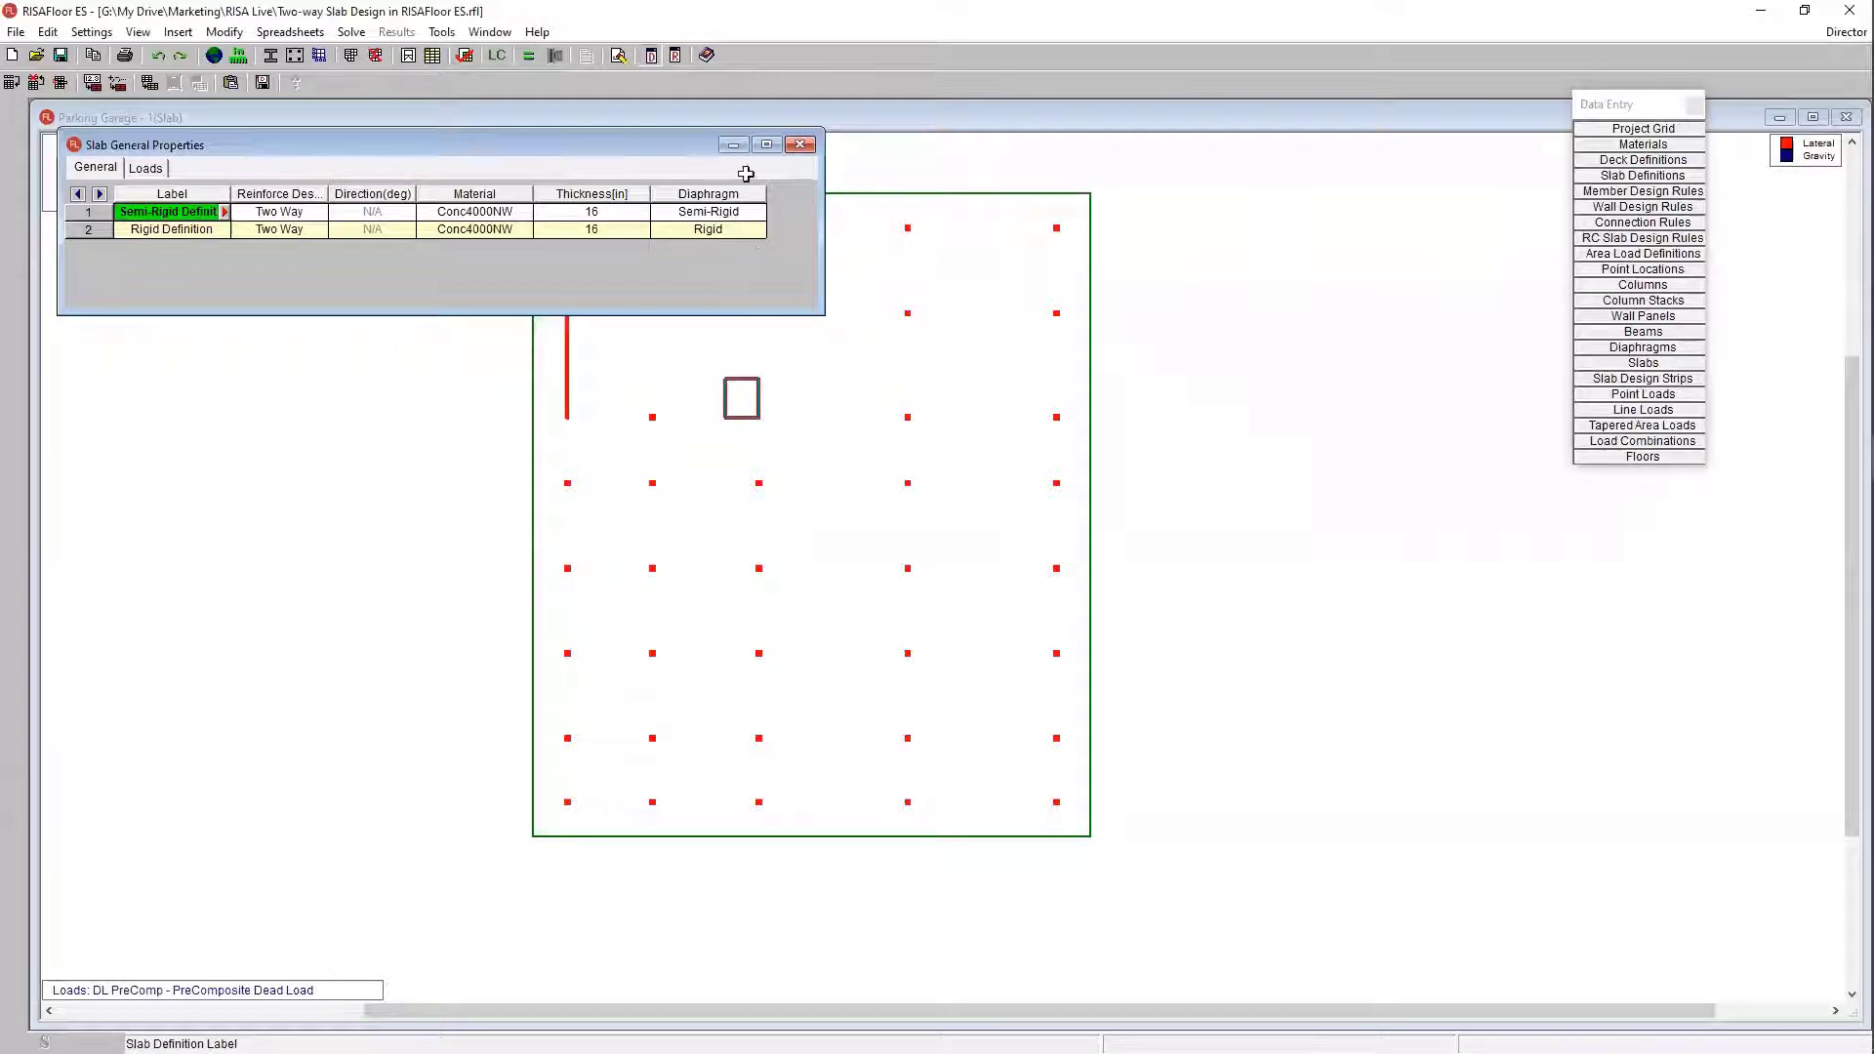
pyautogui.click(800, 145)
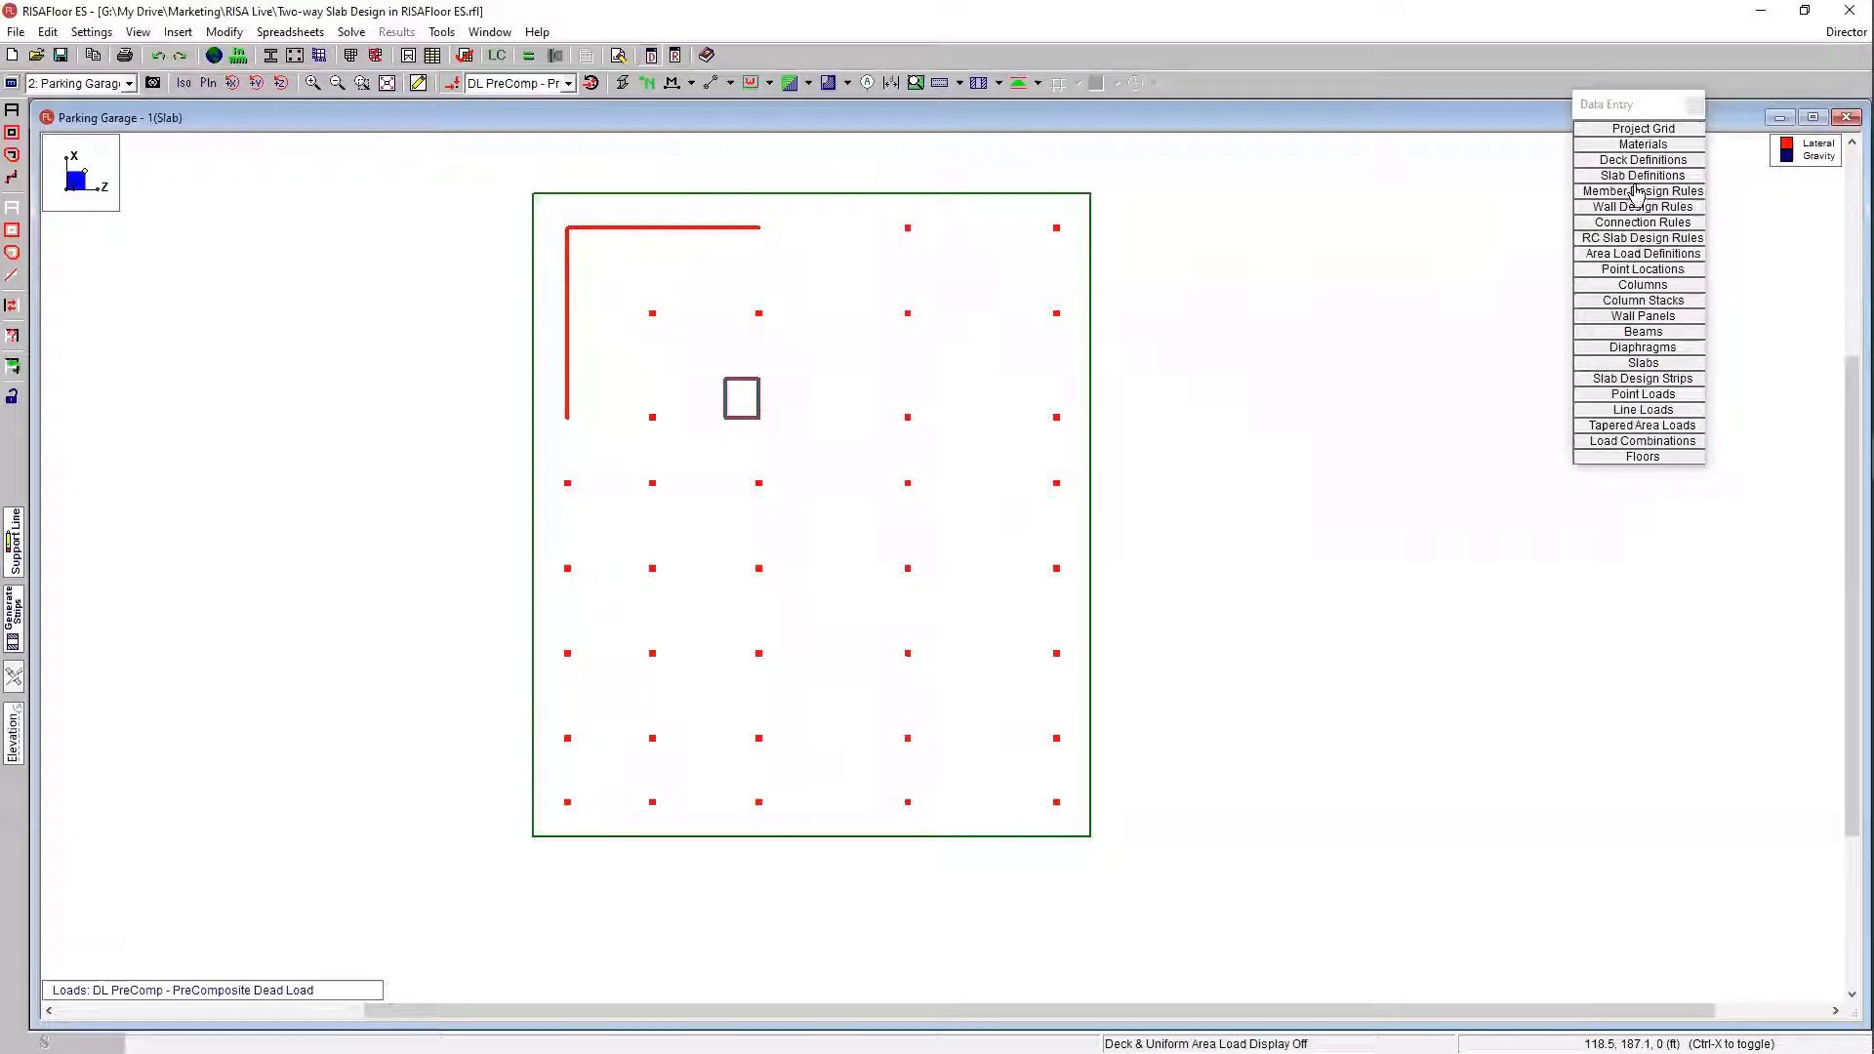
# Step: Check the slab spreadsheet for Parking Garage - 1 and the definition choices available for slab S1
pyautogui.click(1643, 364)
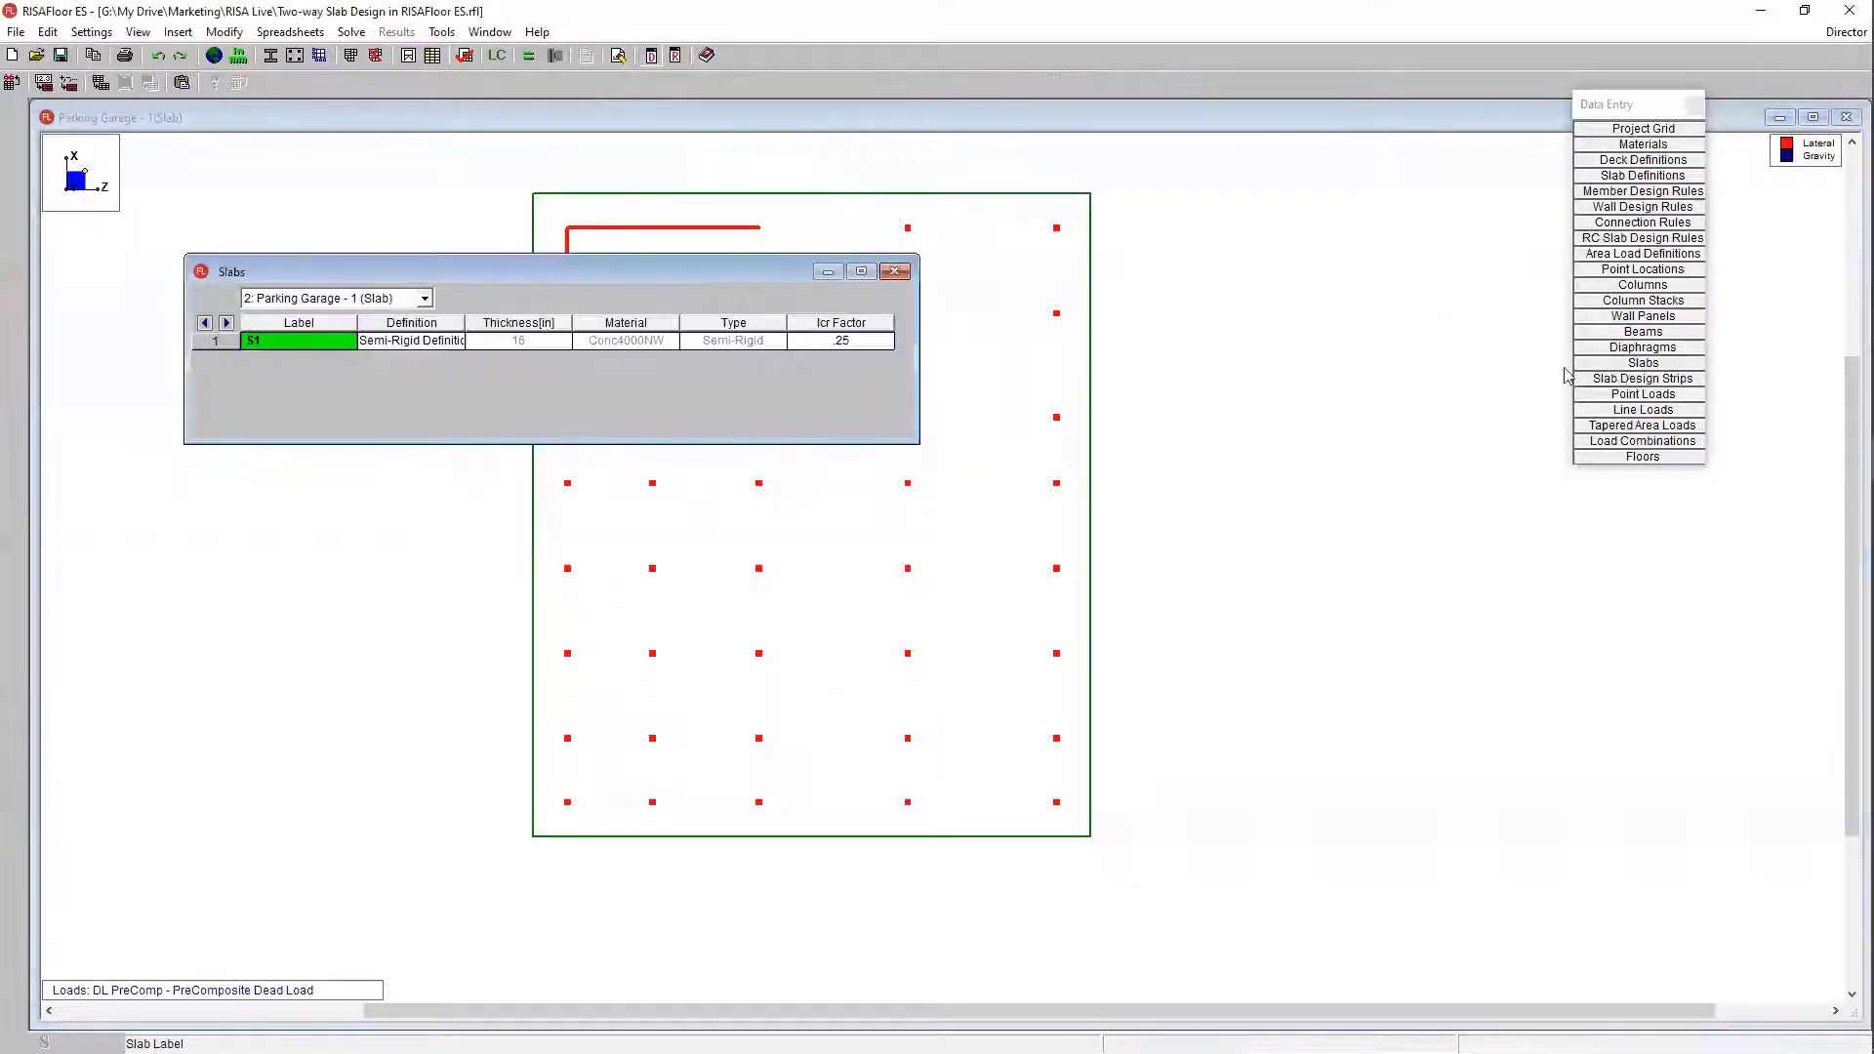
pyautogui.doubleClick(466, 344)
pyautogui.click(468, 343)
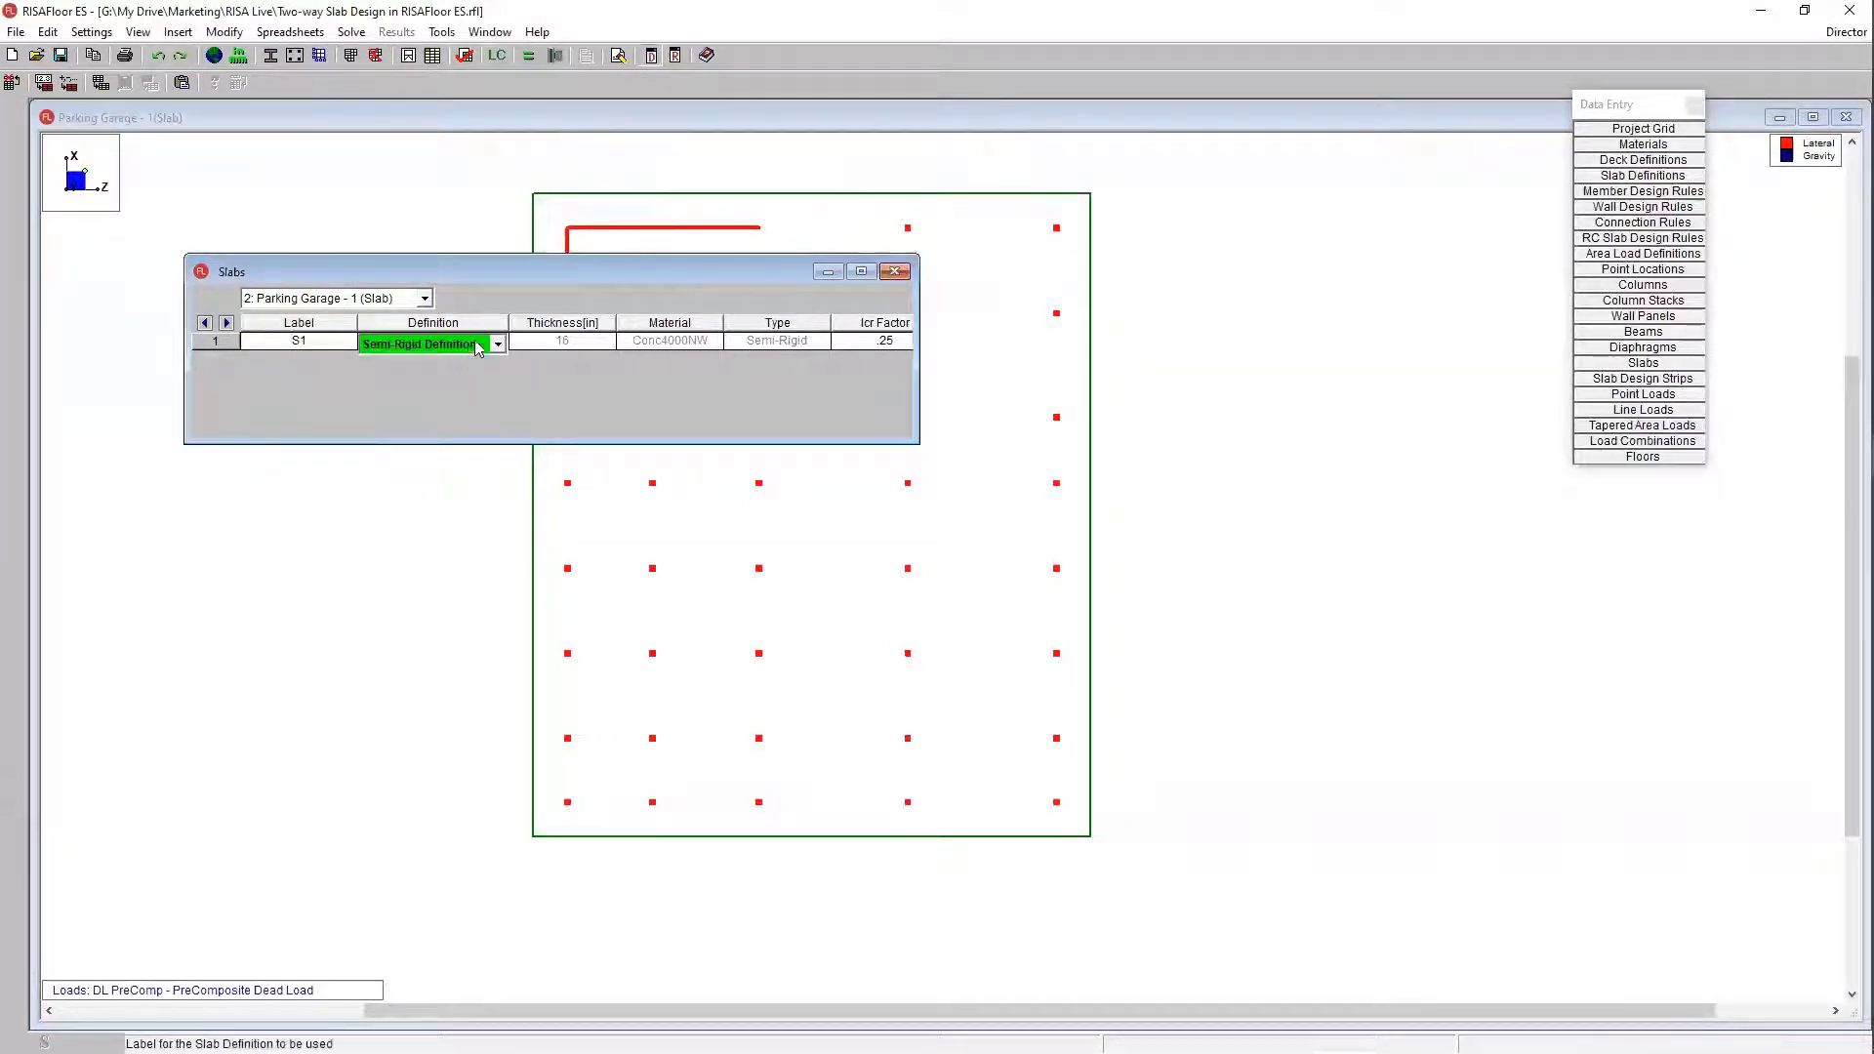
pyautogui.click(498, 343)
pyautogui.click(497, 344)
pyautogui.click(894, 271)
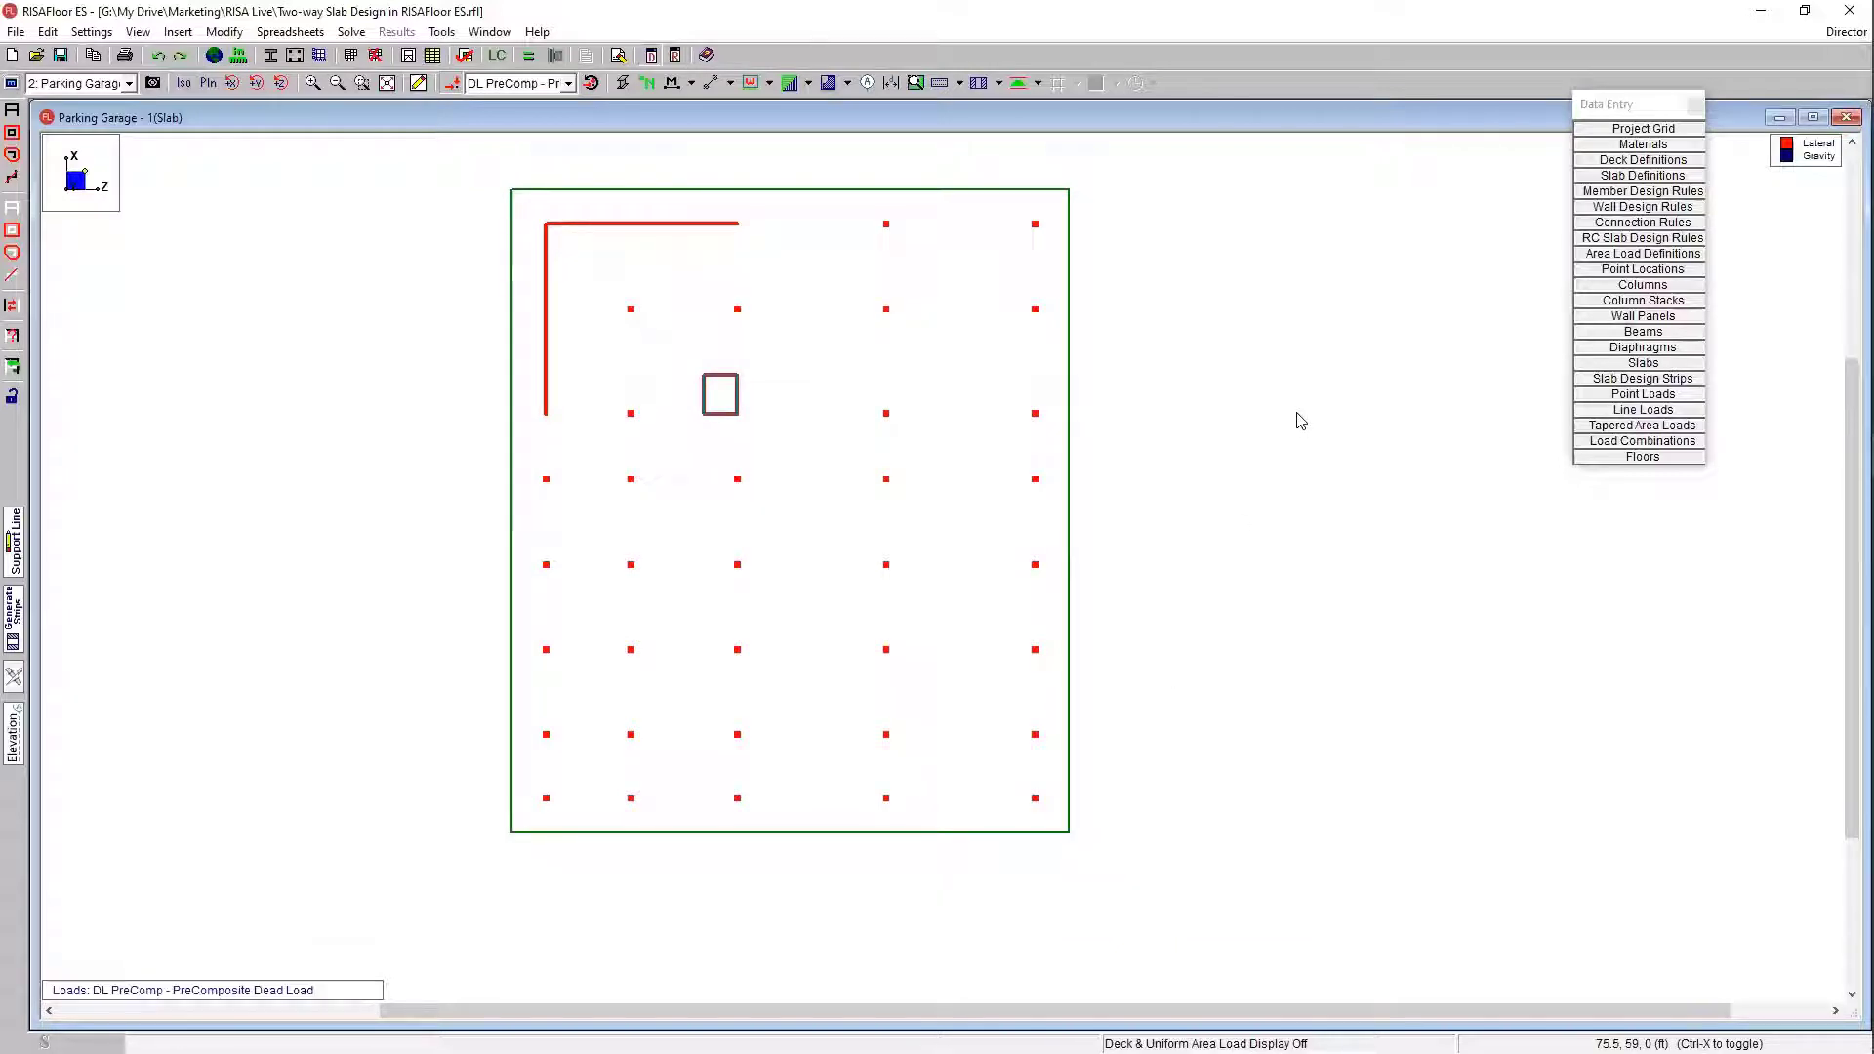
# Step: Examine the general RC slab design rules, comparing design method, bending check and cover for the N-S Rebar and E-W Rebar sets
pyautogui.click(1595, 241)
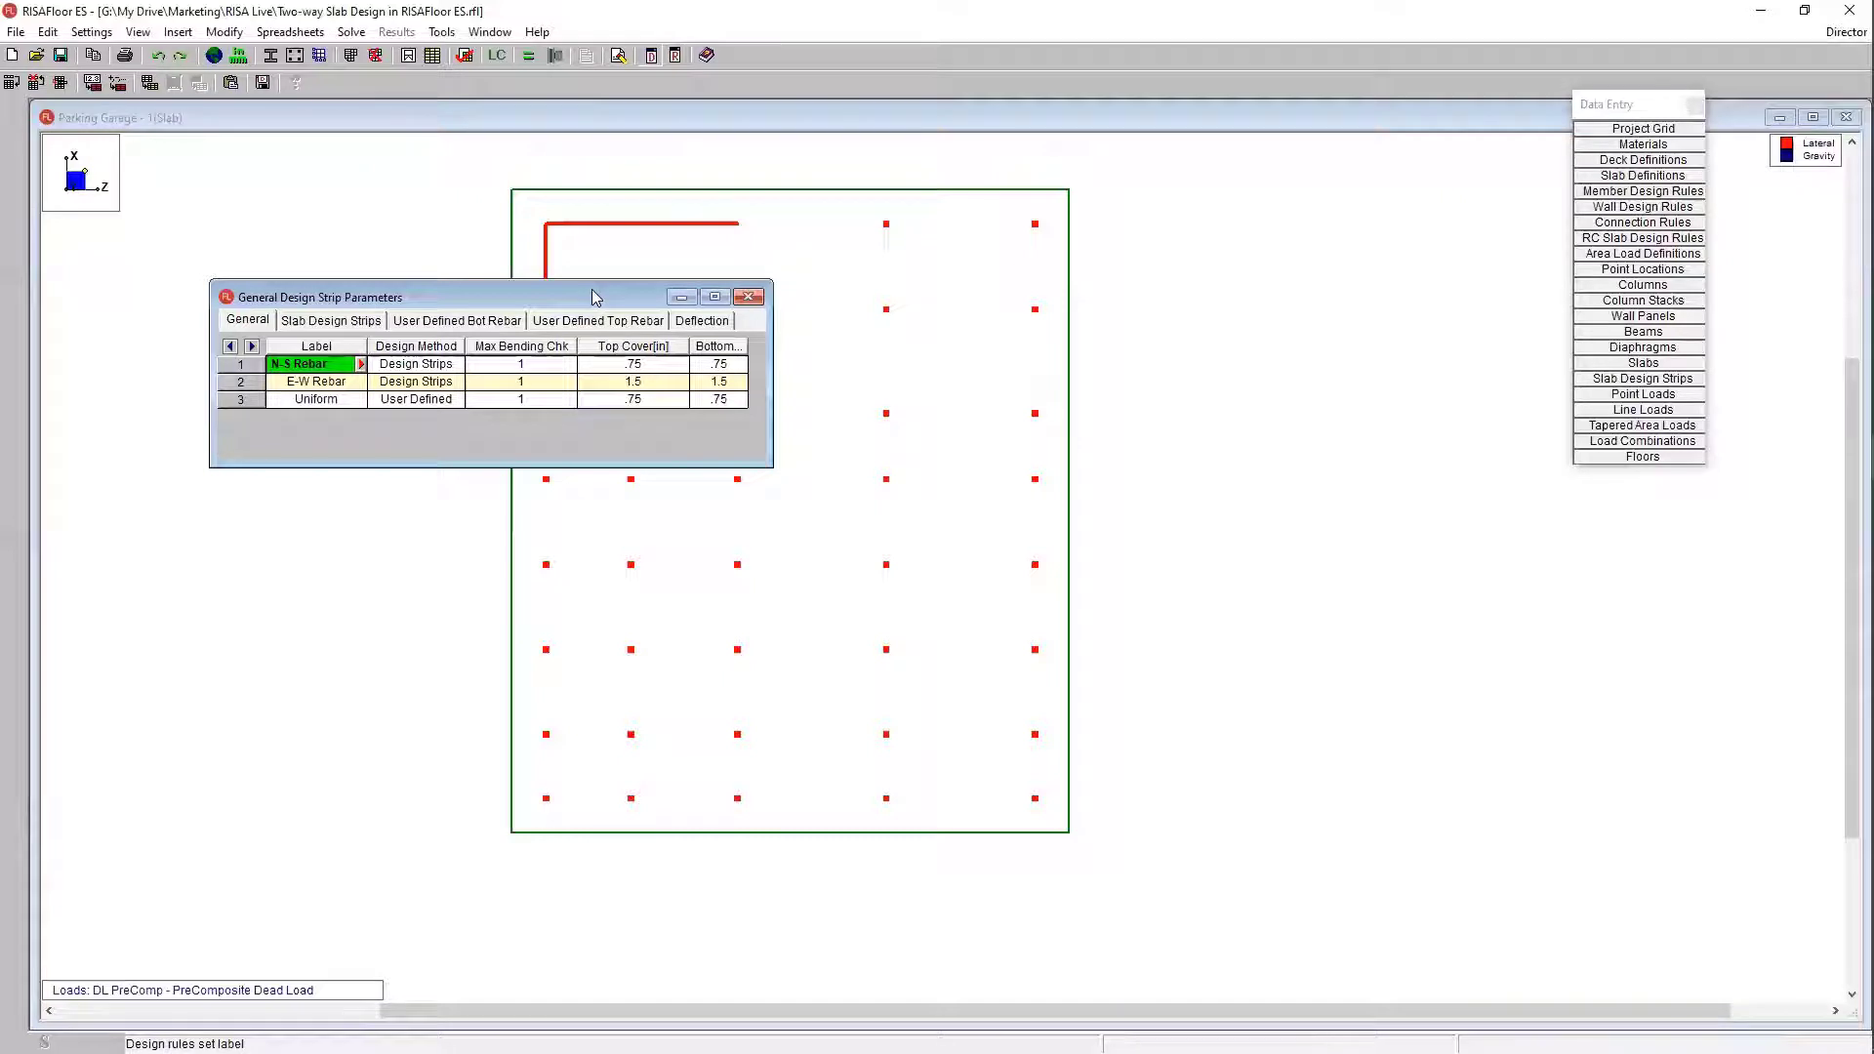
pyautogui.moveTo(593, 295); pyautogui.dragTo(532, 289)
pyautogui.click(376, 359)
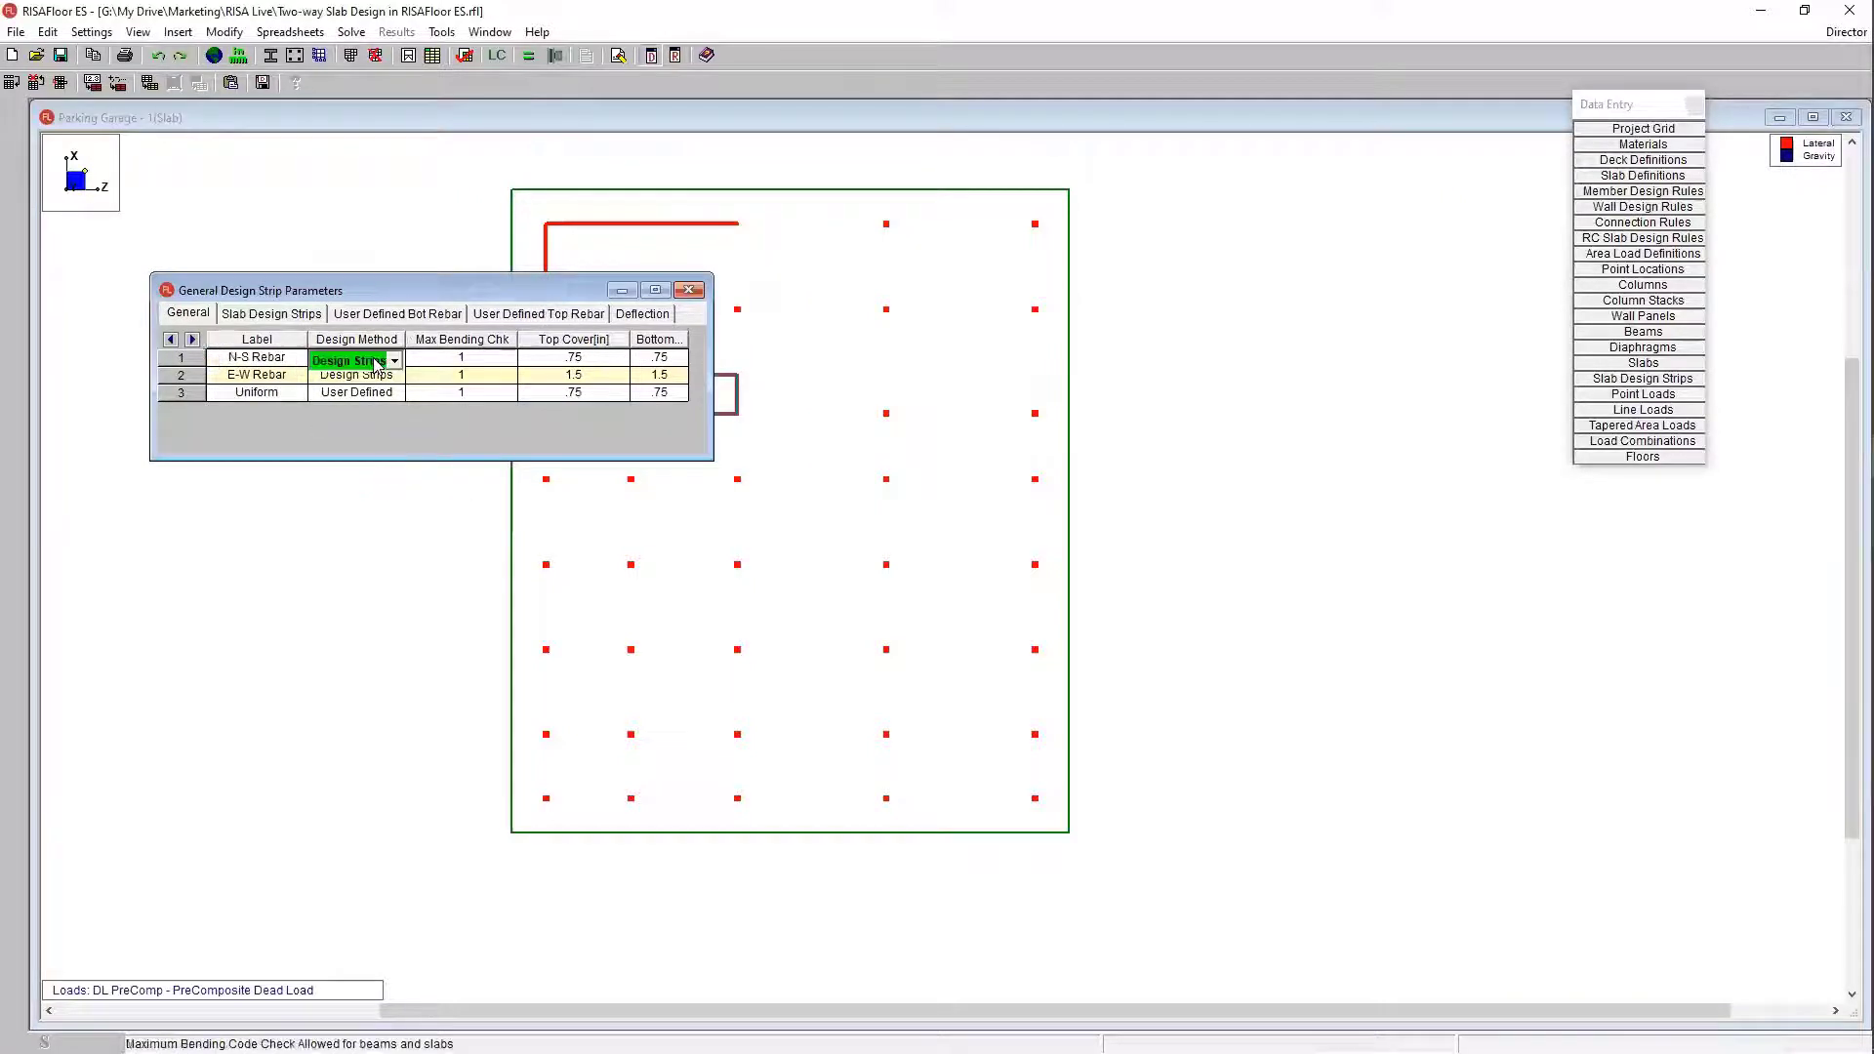
pyautogui.click(259, 358)
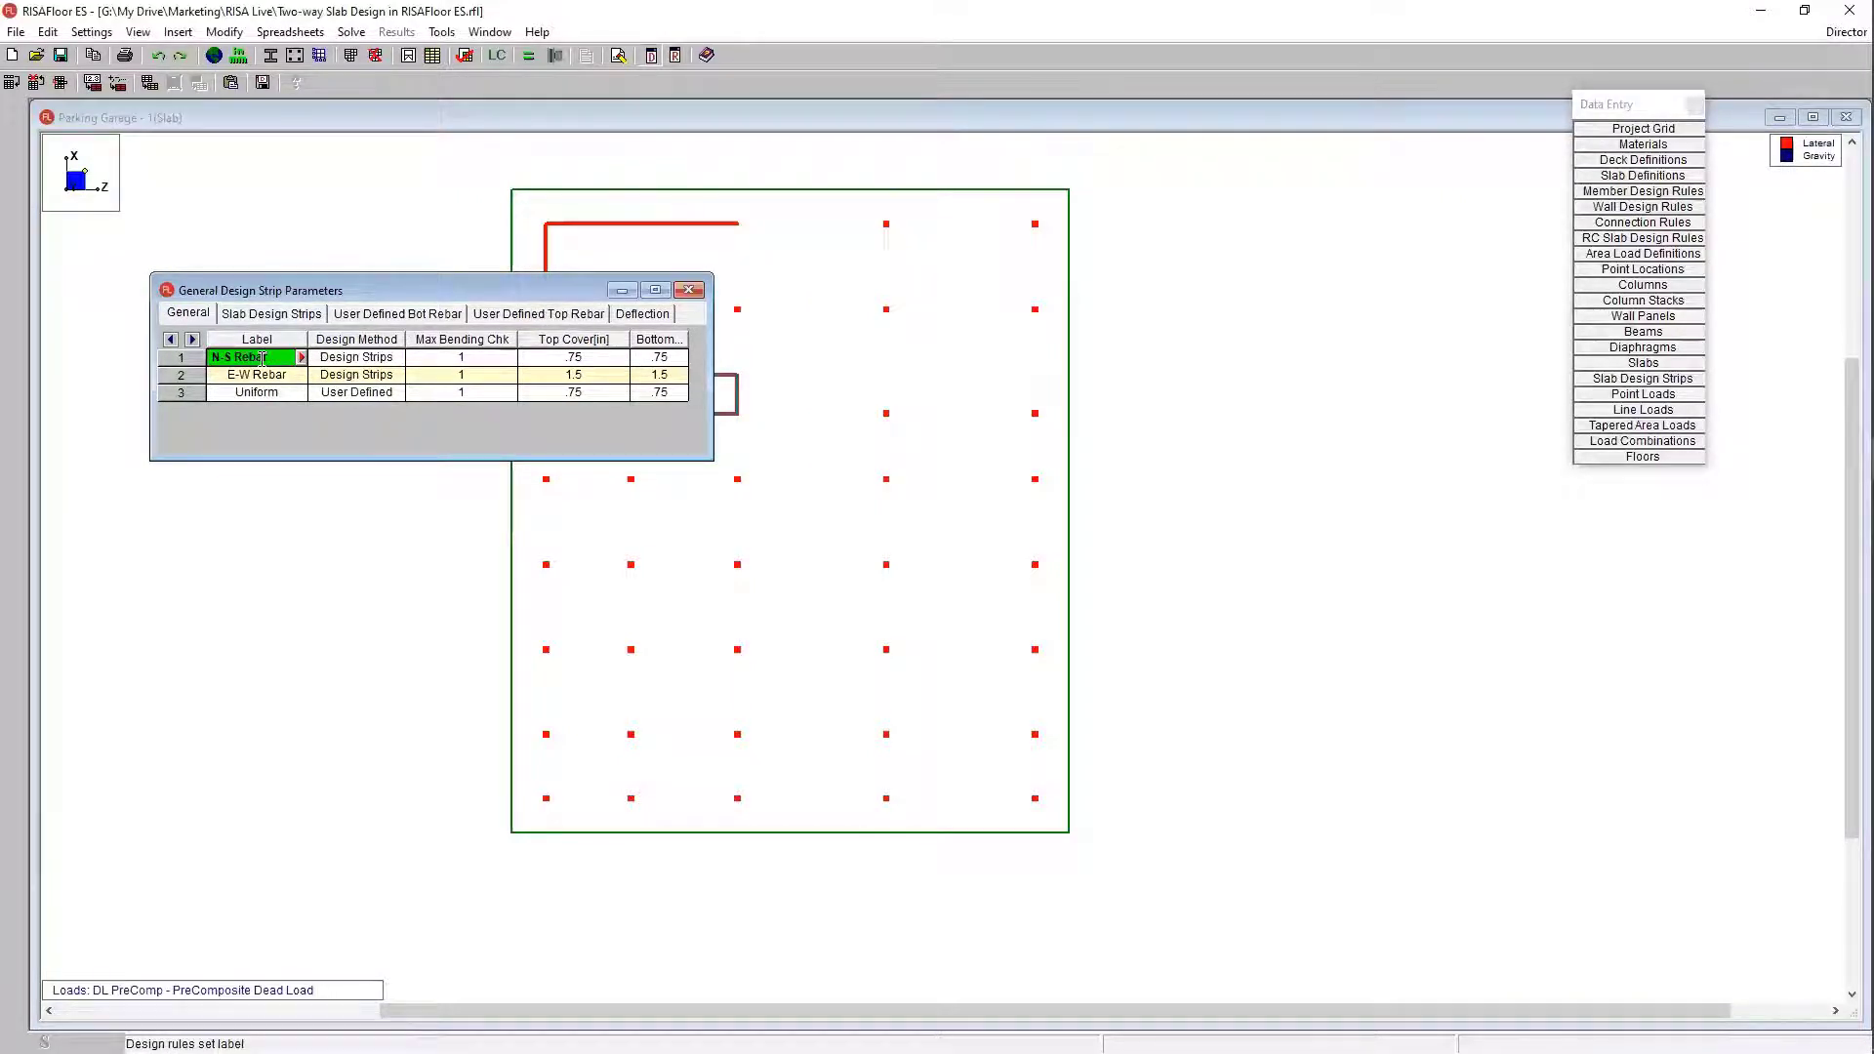
pyautogui.click(258, 375)
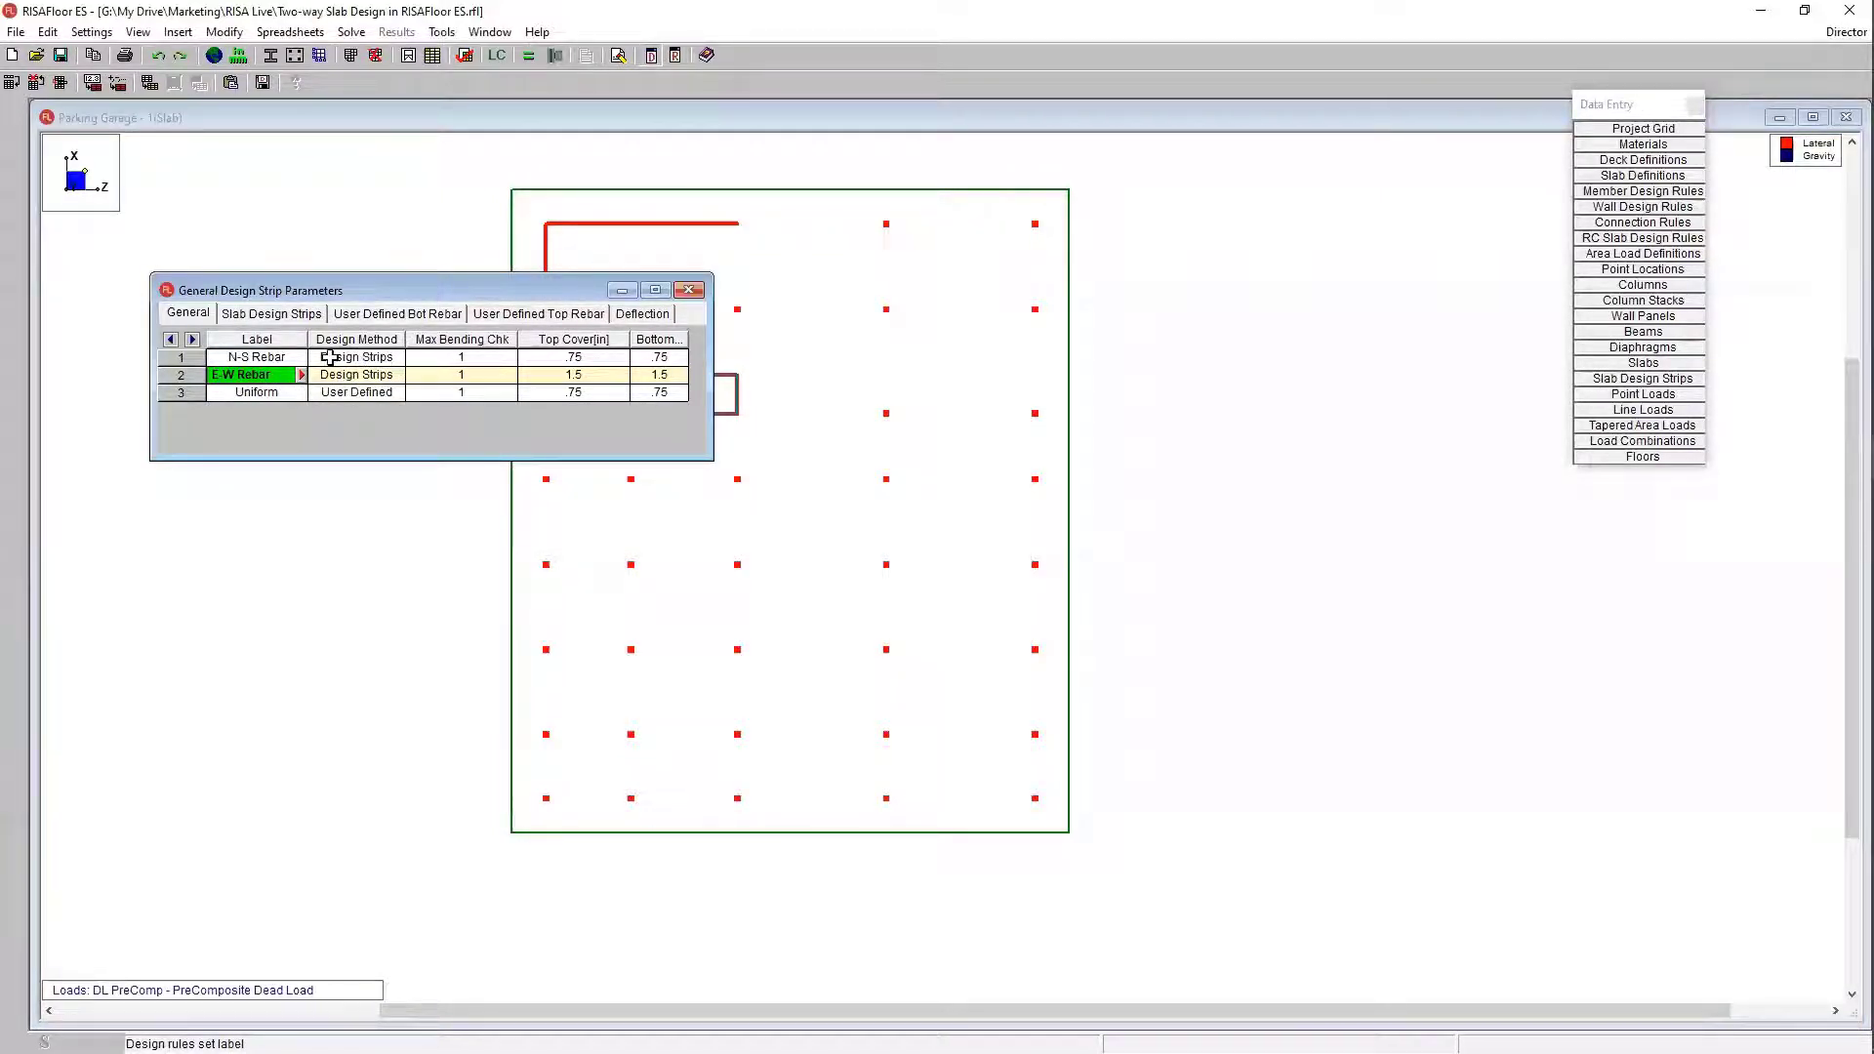
pyautogui.click(435, 359)
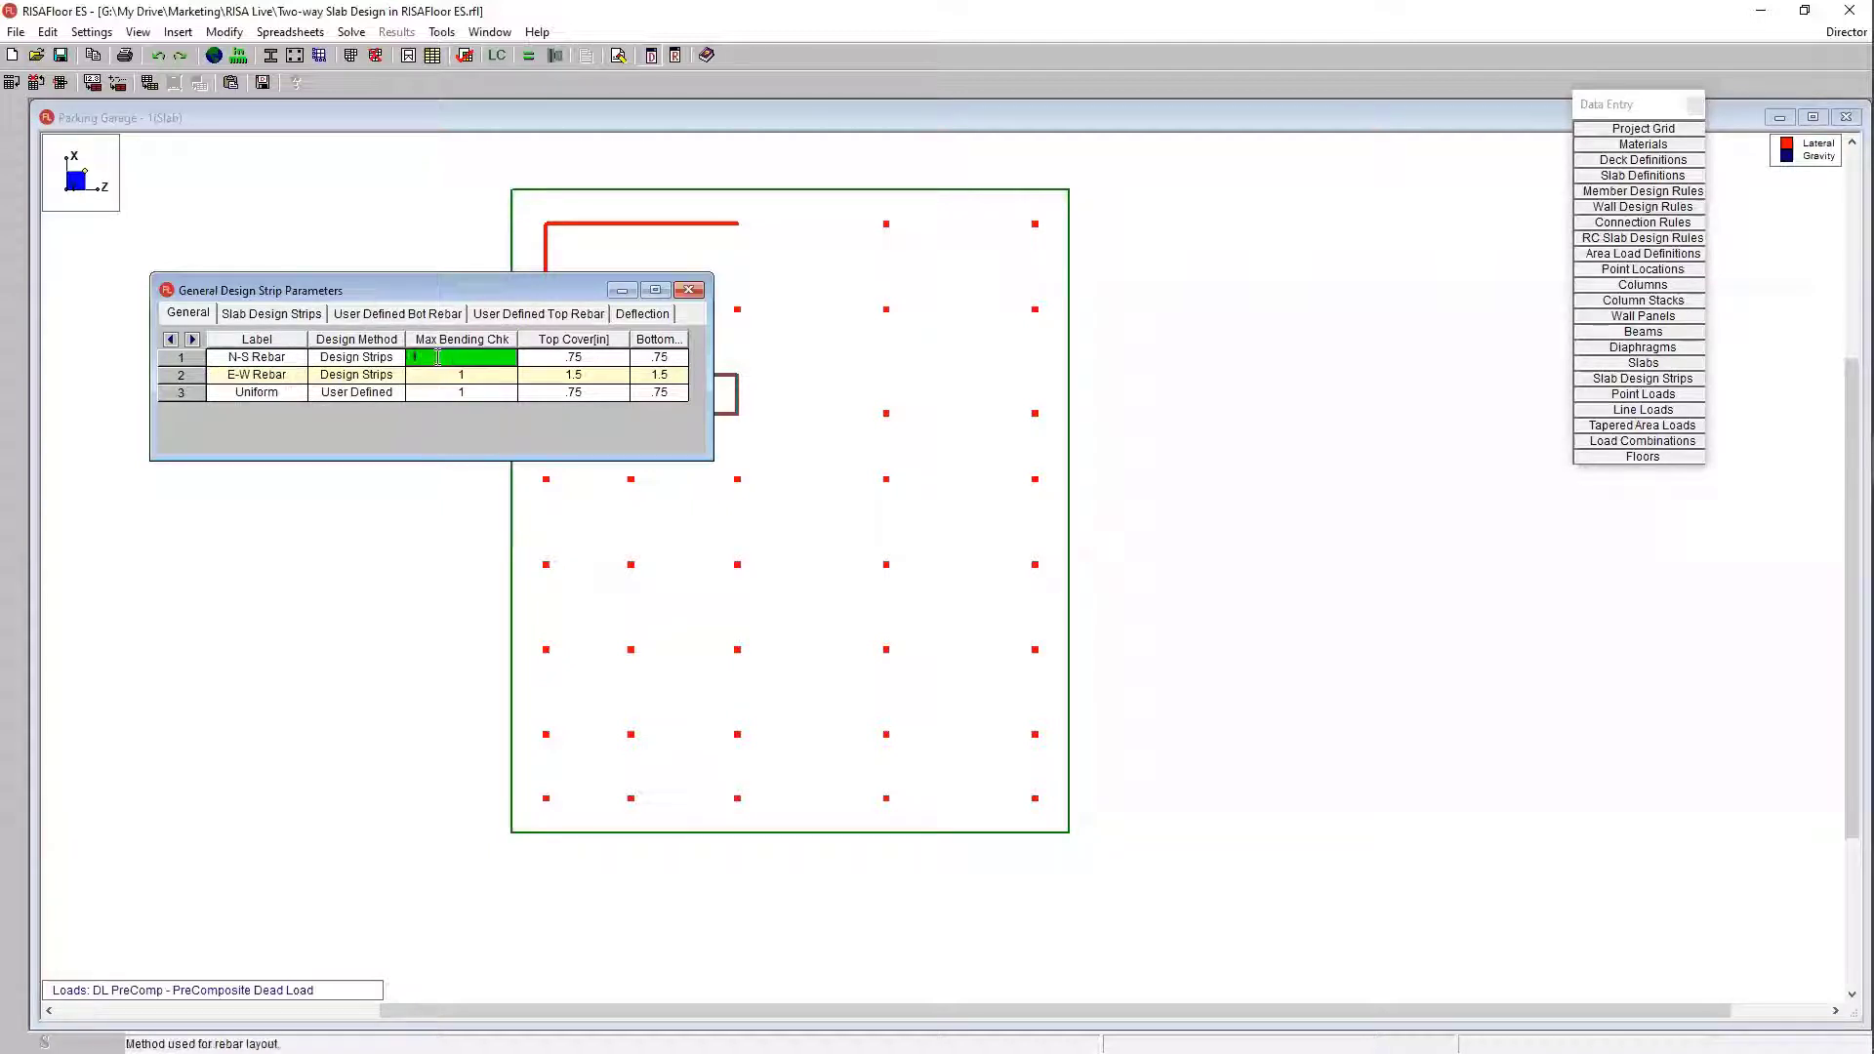
# Step: Review the bar sizes and spacing limits for slab design strips and open the N-S Rebar rule in the Design Rules Editor
pyautogui.click(276, 317)
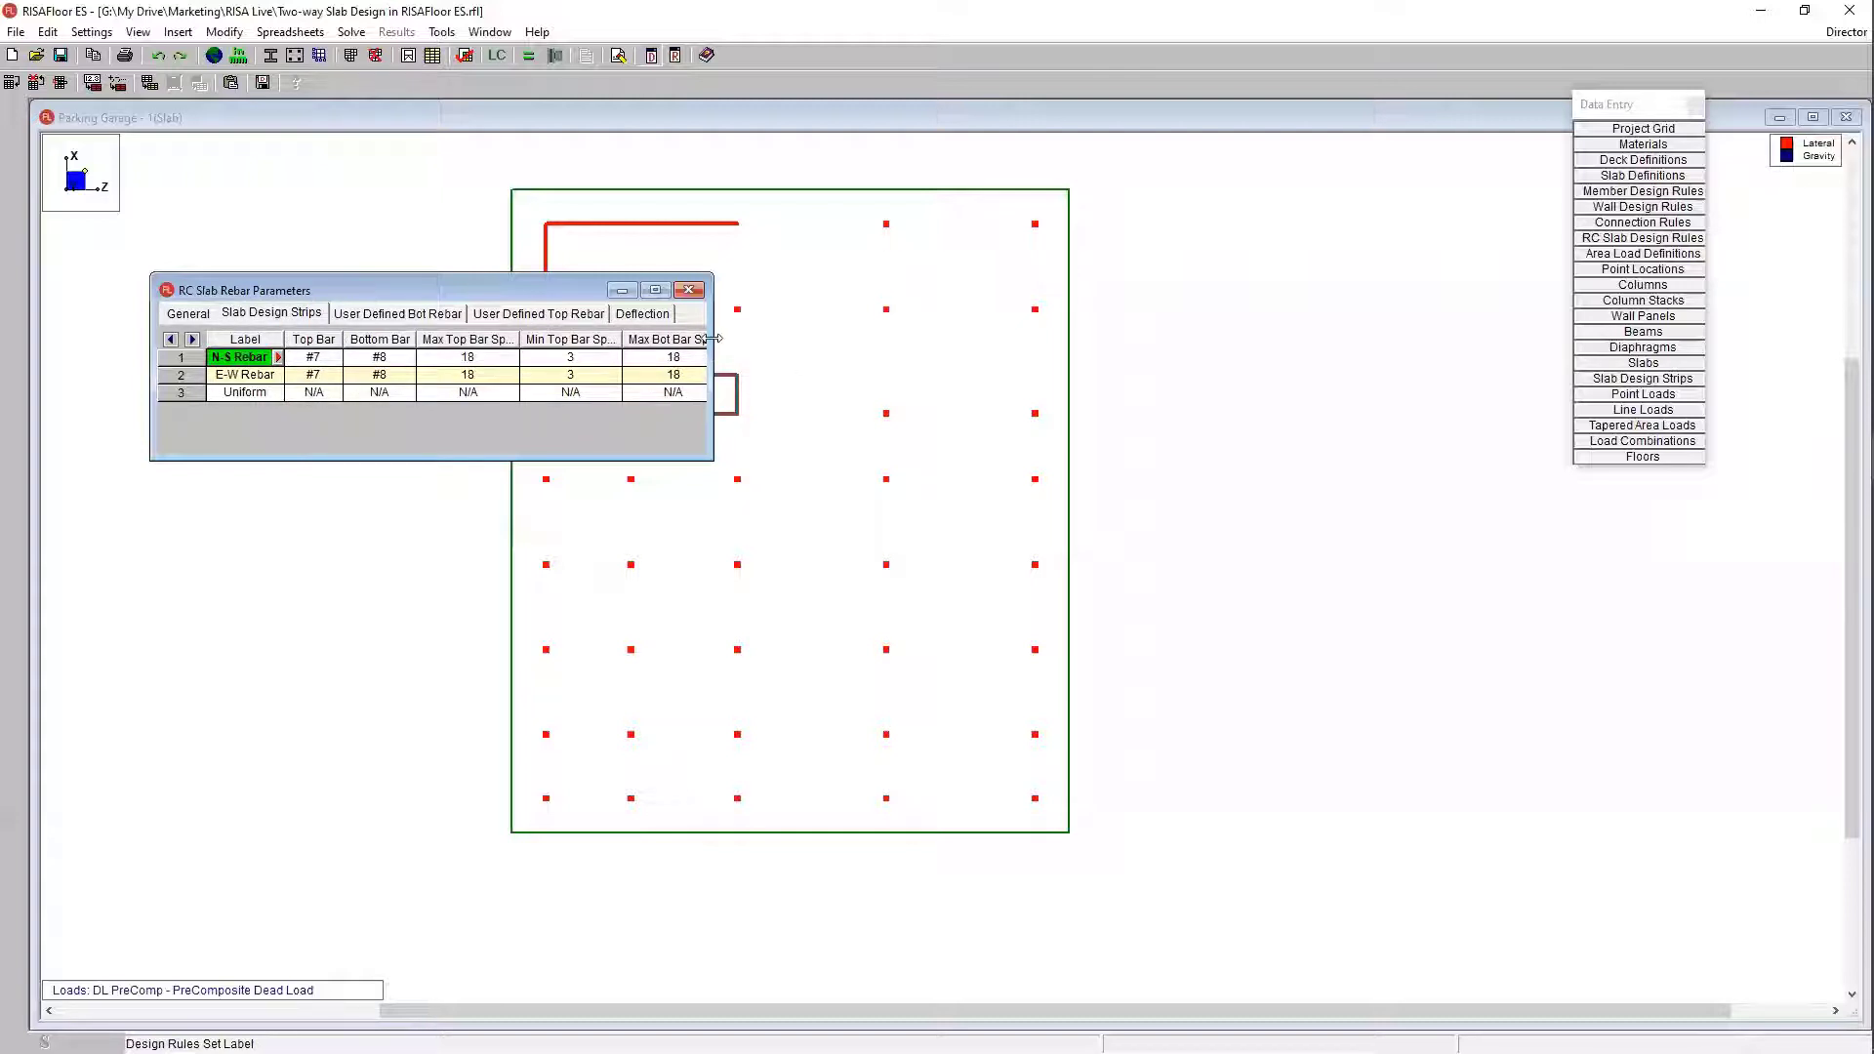
pyautogui.moveTo(712, 338); pyautogui.dragTo(1019, 340)
pyautogui.moveTo(732, 300); pyautogui.dragTo(660, 266)
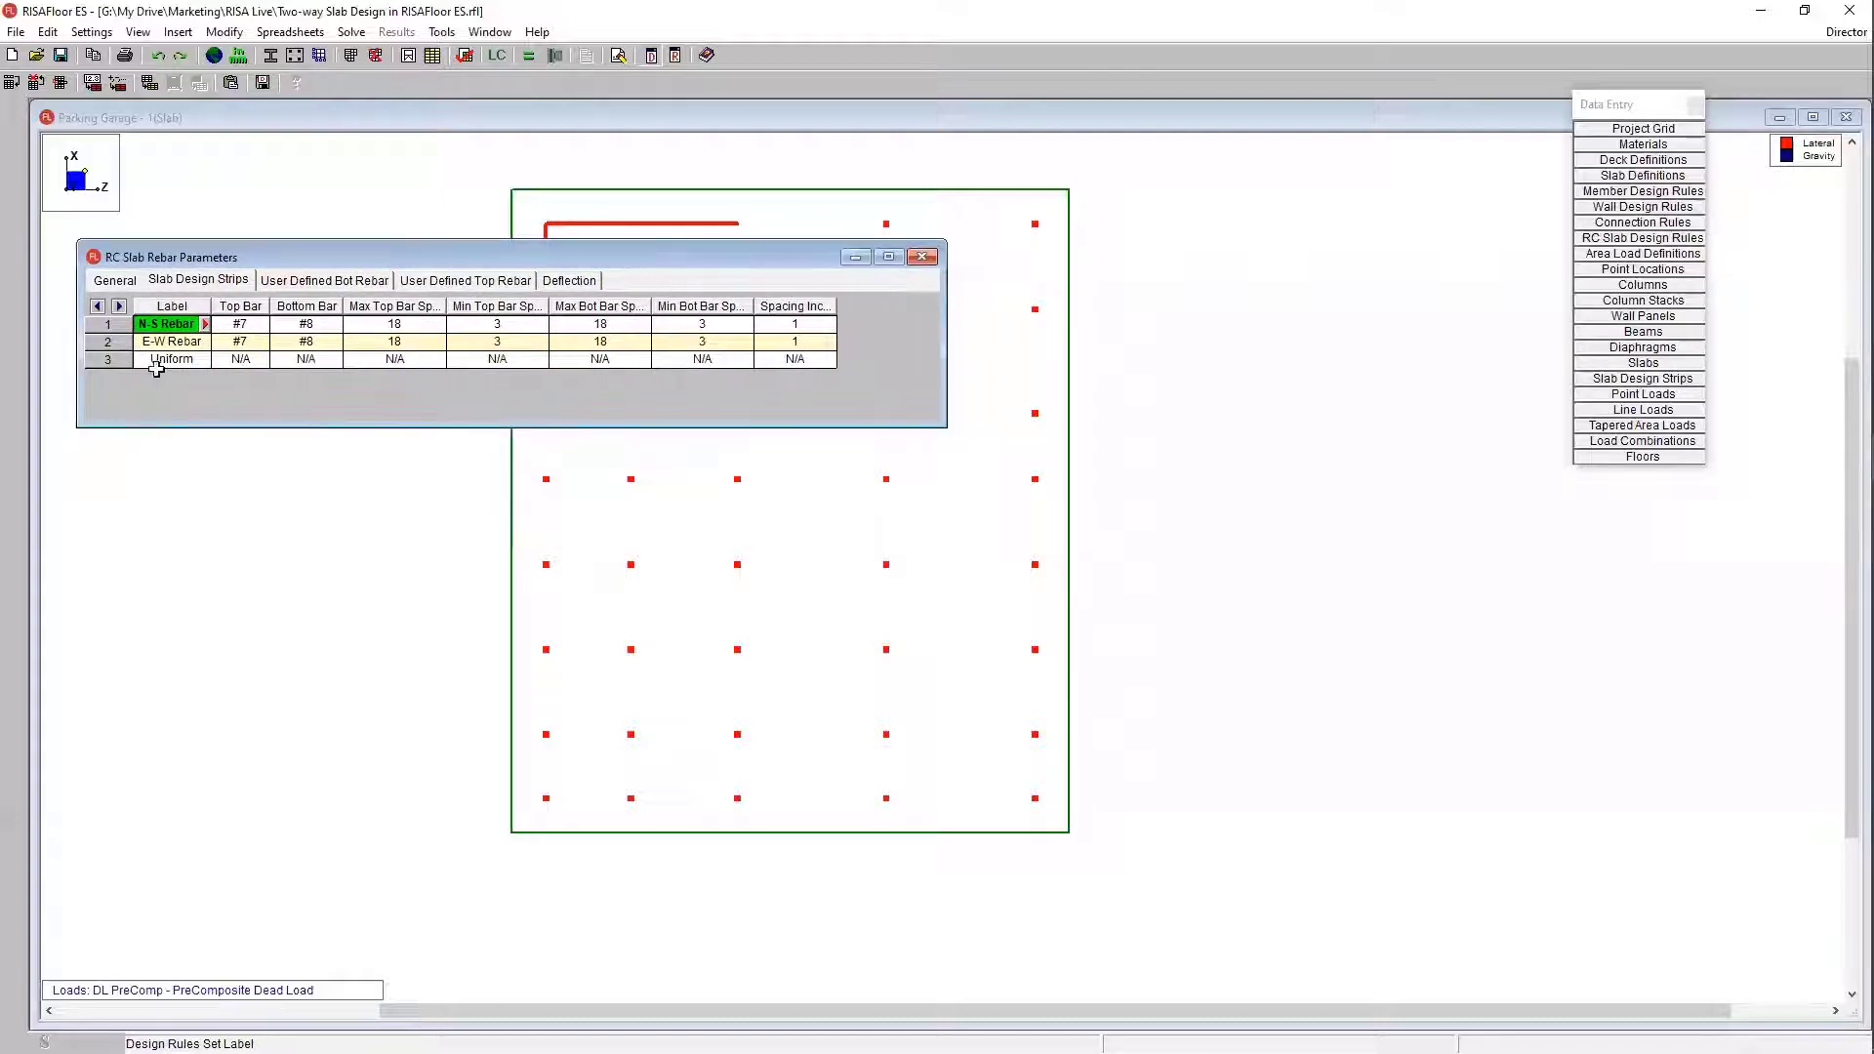
pyautogui.click(206, 324)
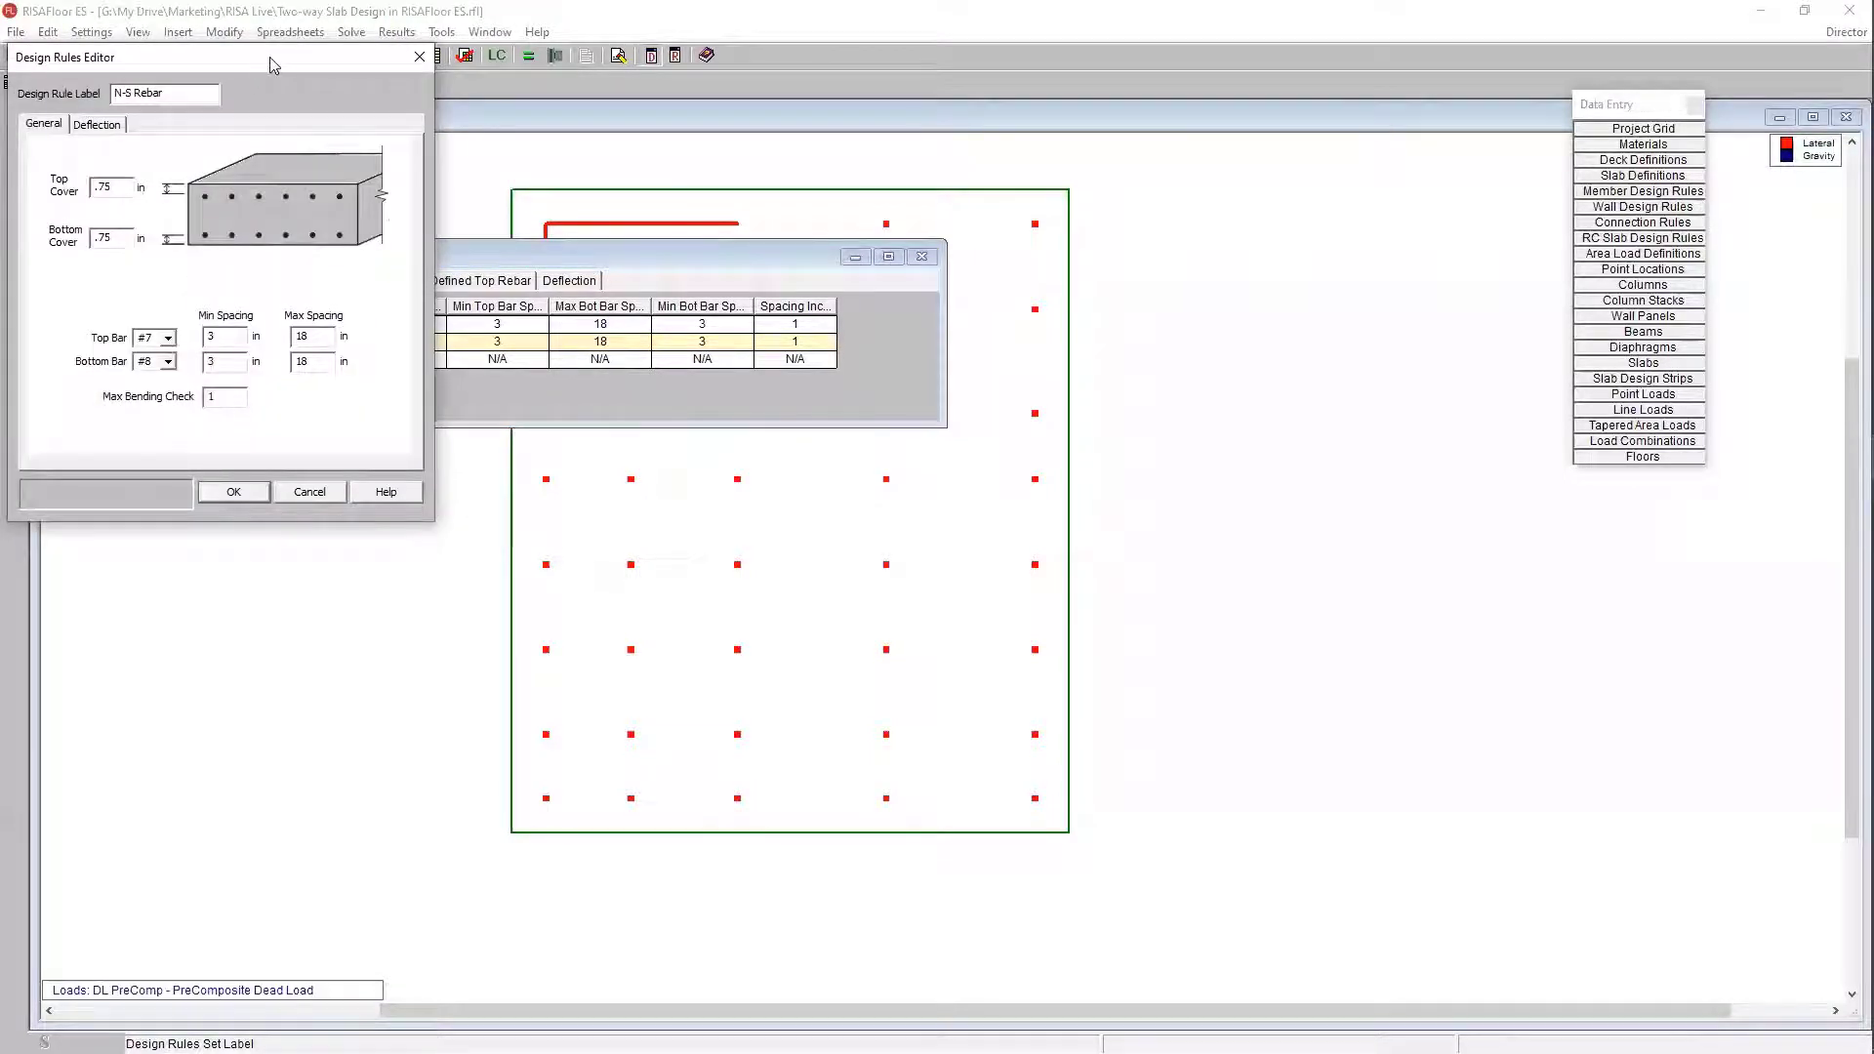
pyautogui.moveTo(273, 64); pyautogui.dragTo(901, 168)
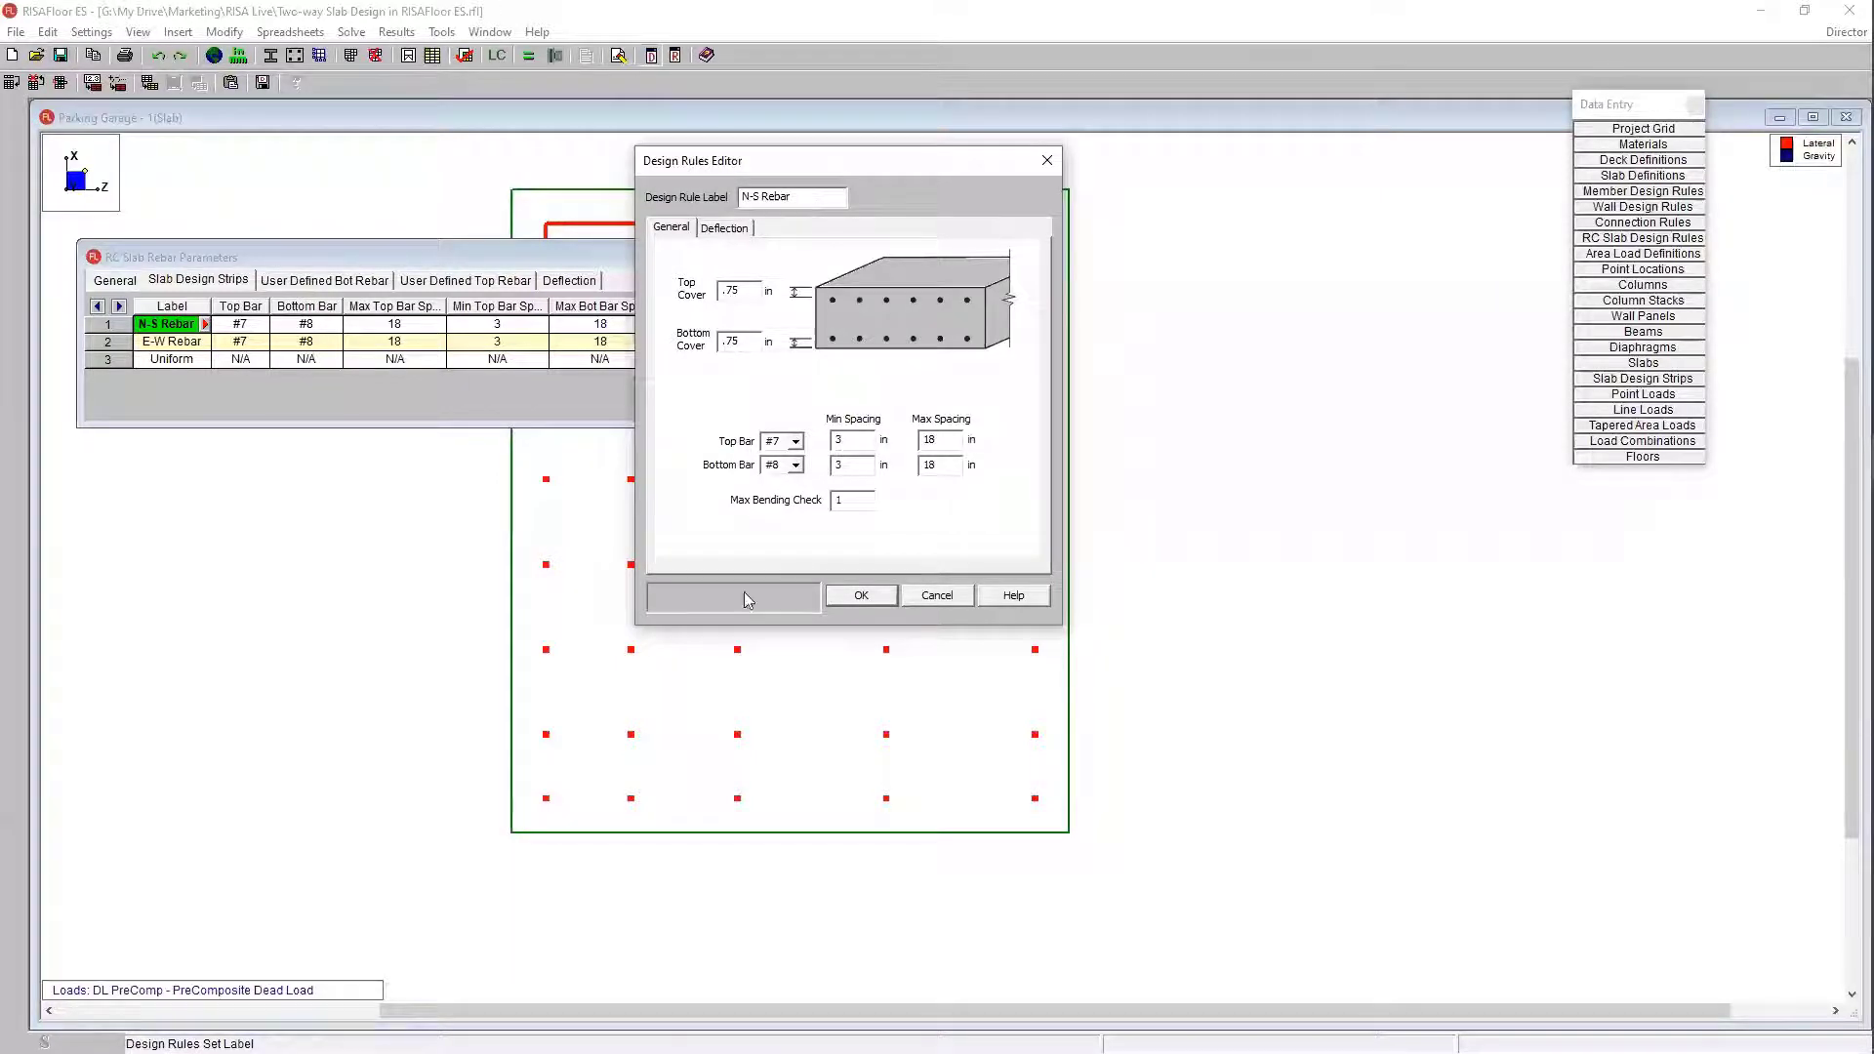
# Step: Set both the top and bottom bar sizes of the N-S Rebar design rule to #5
pyautogui.click(797, 442)
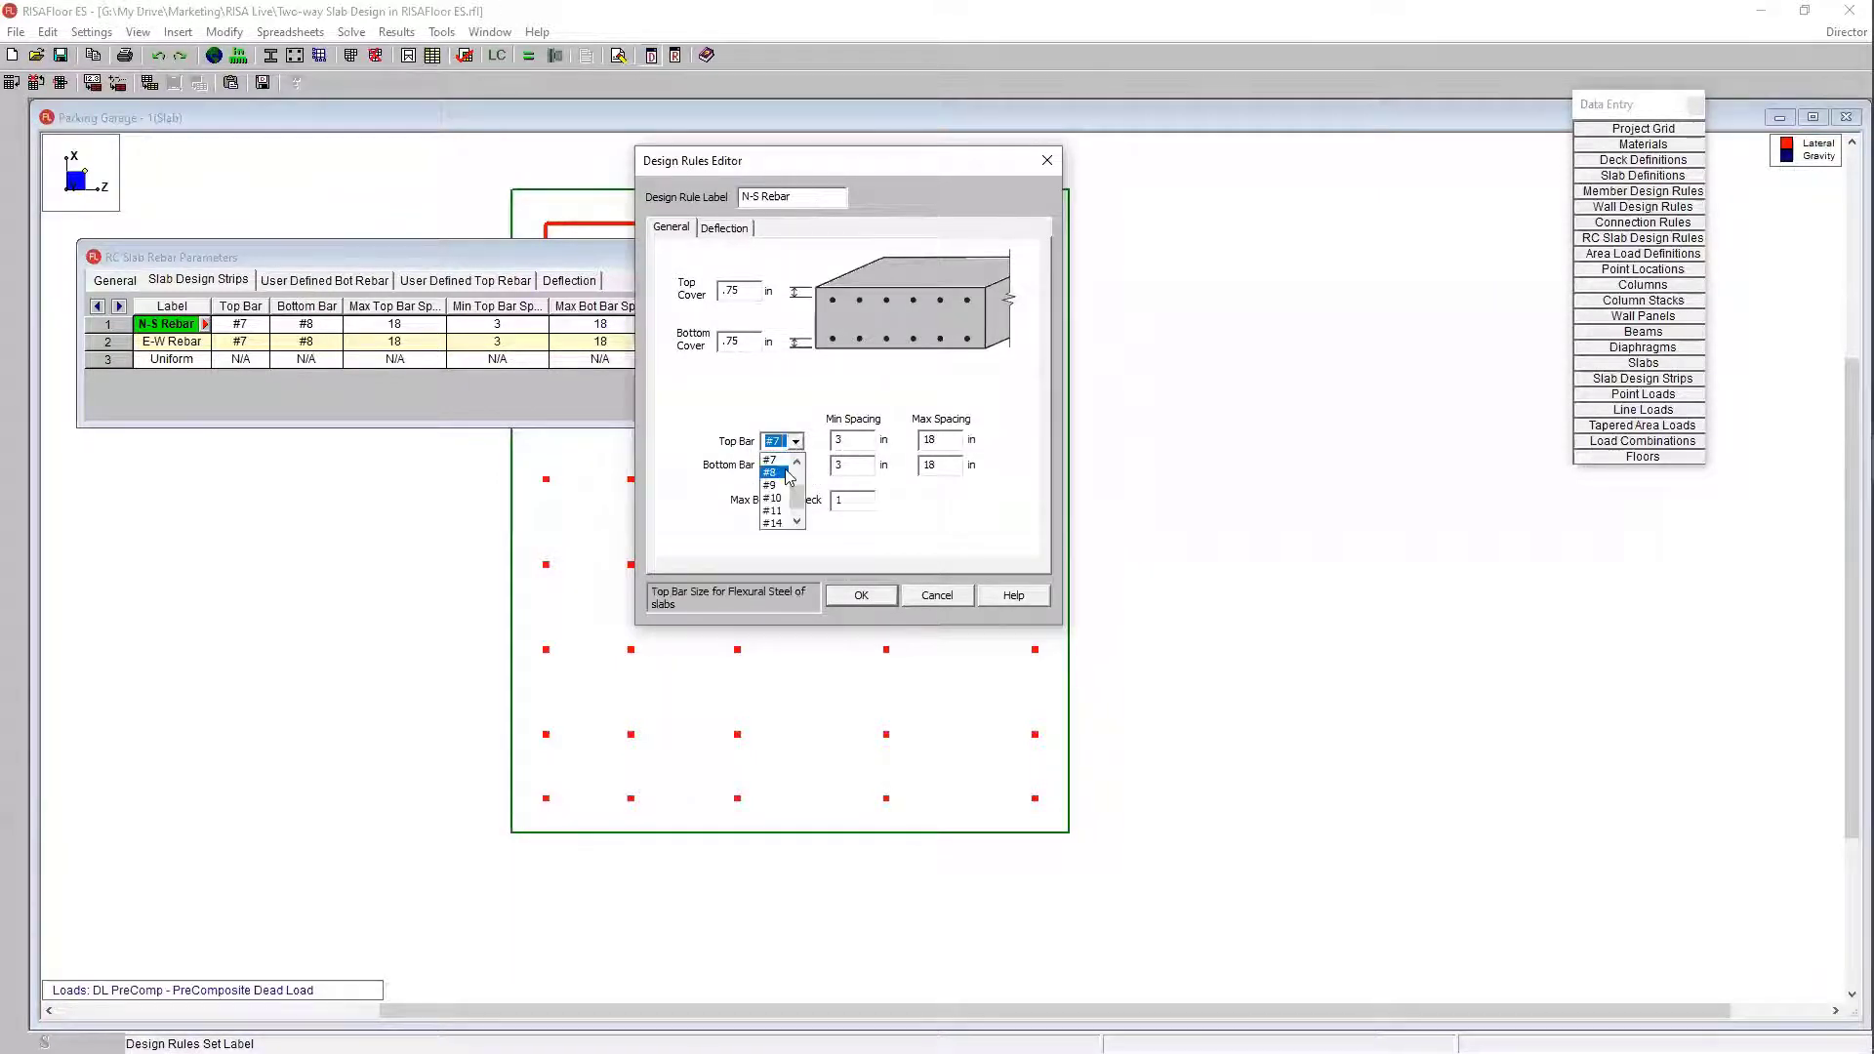
pyautogui.click(782, 474)
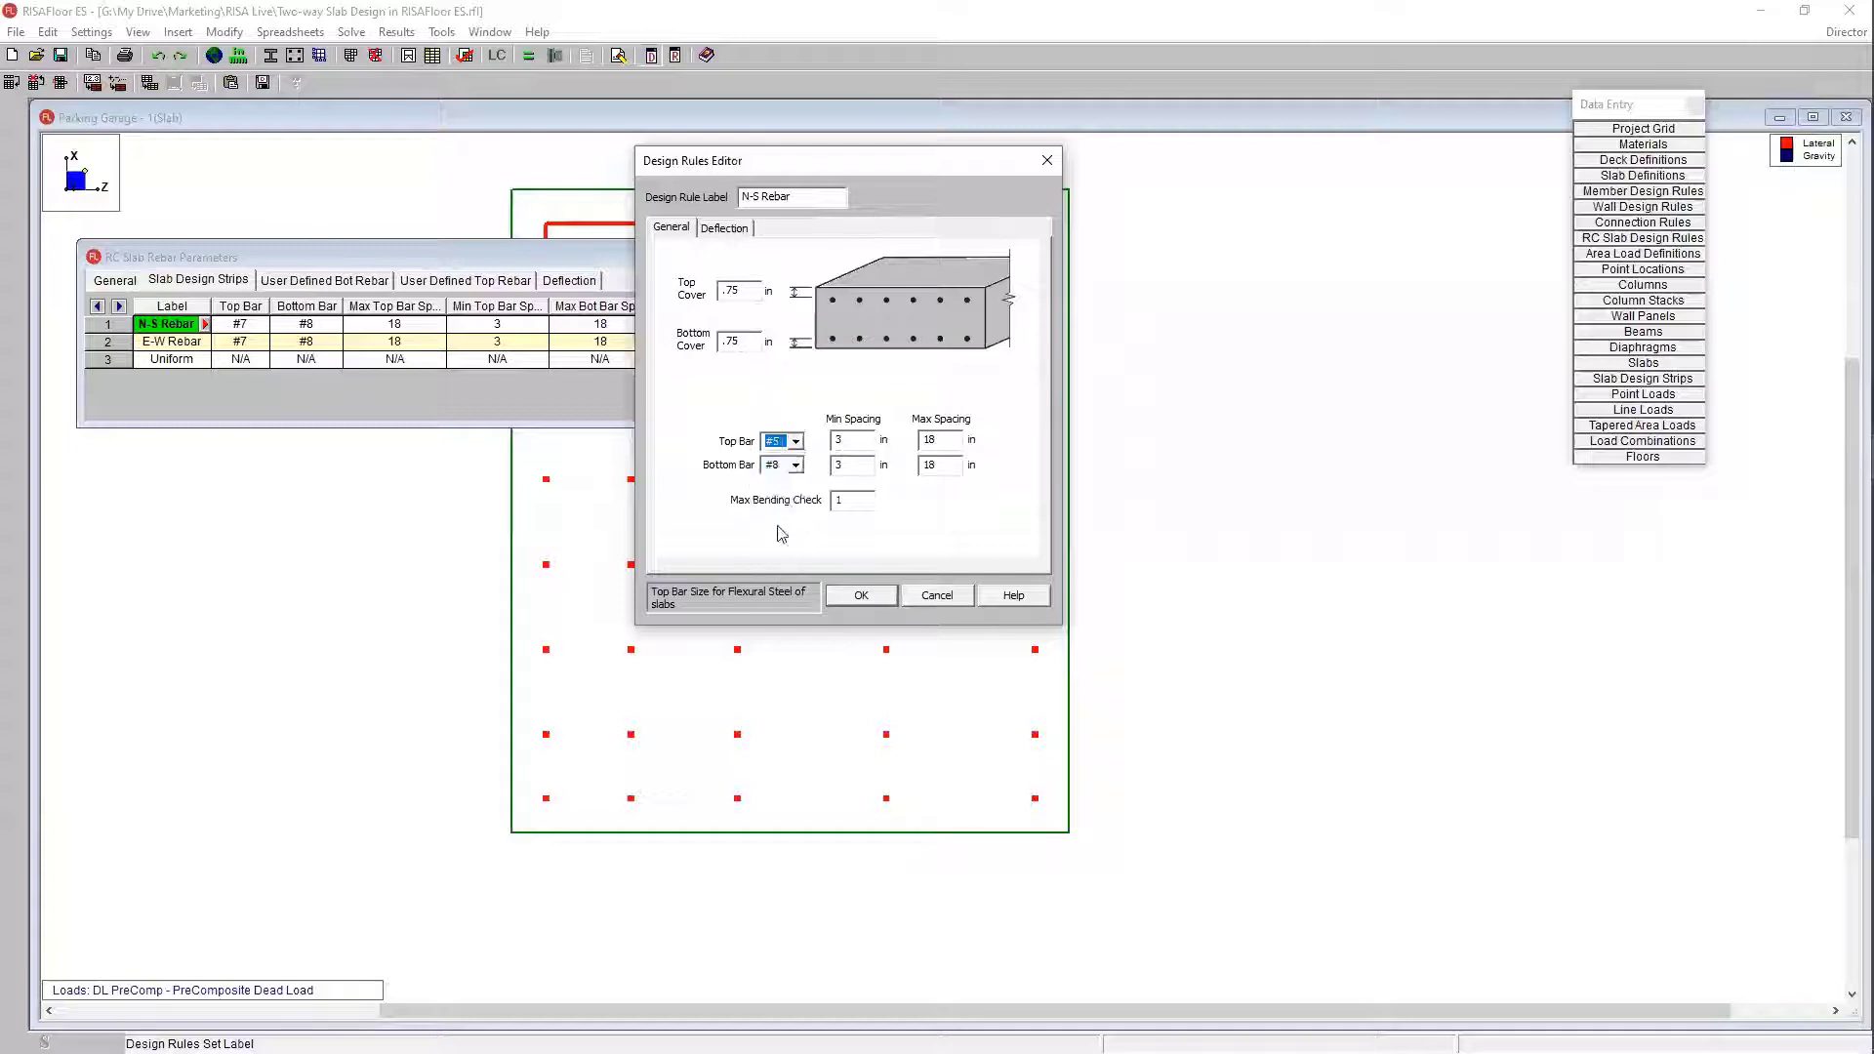
pyautogui.click(787, 466)
pyautogui.scroll(2, 789, 493)
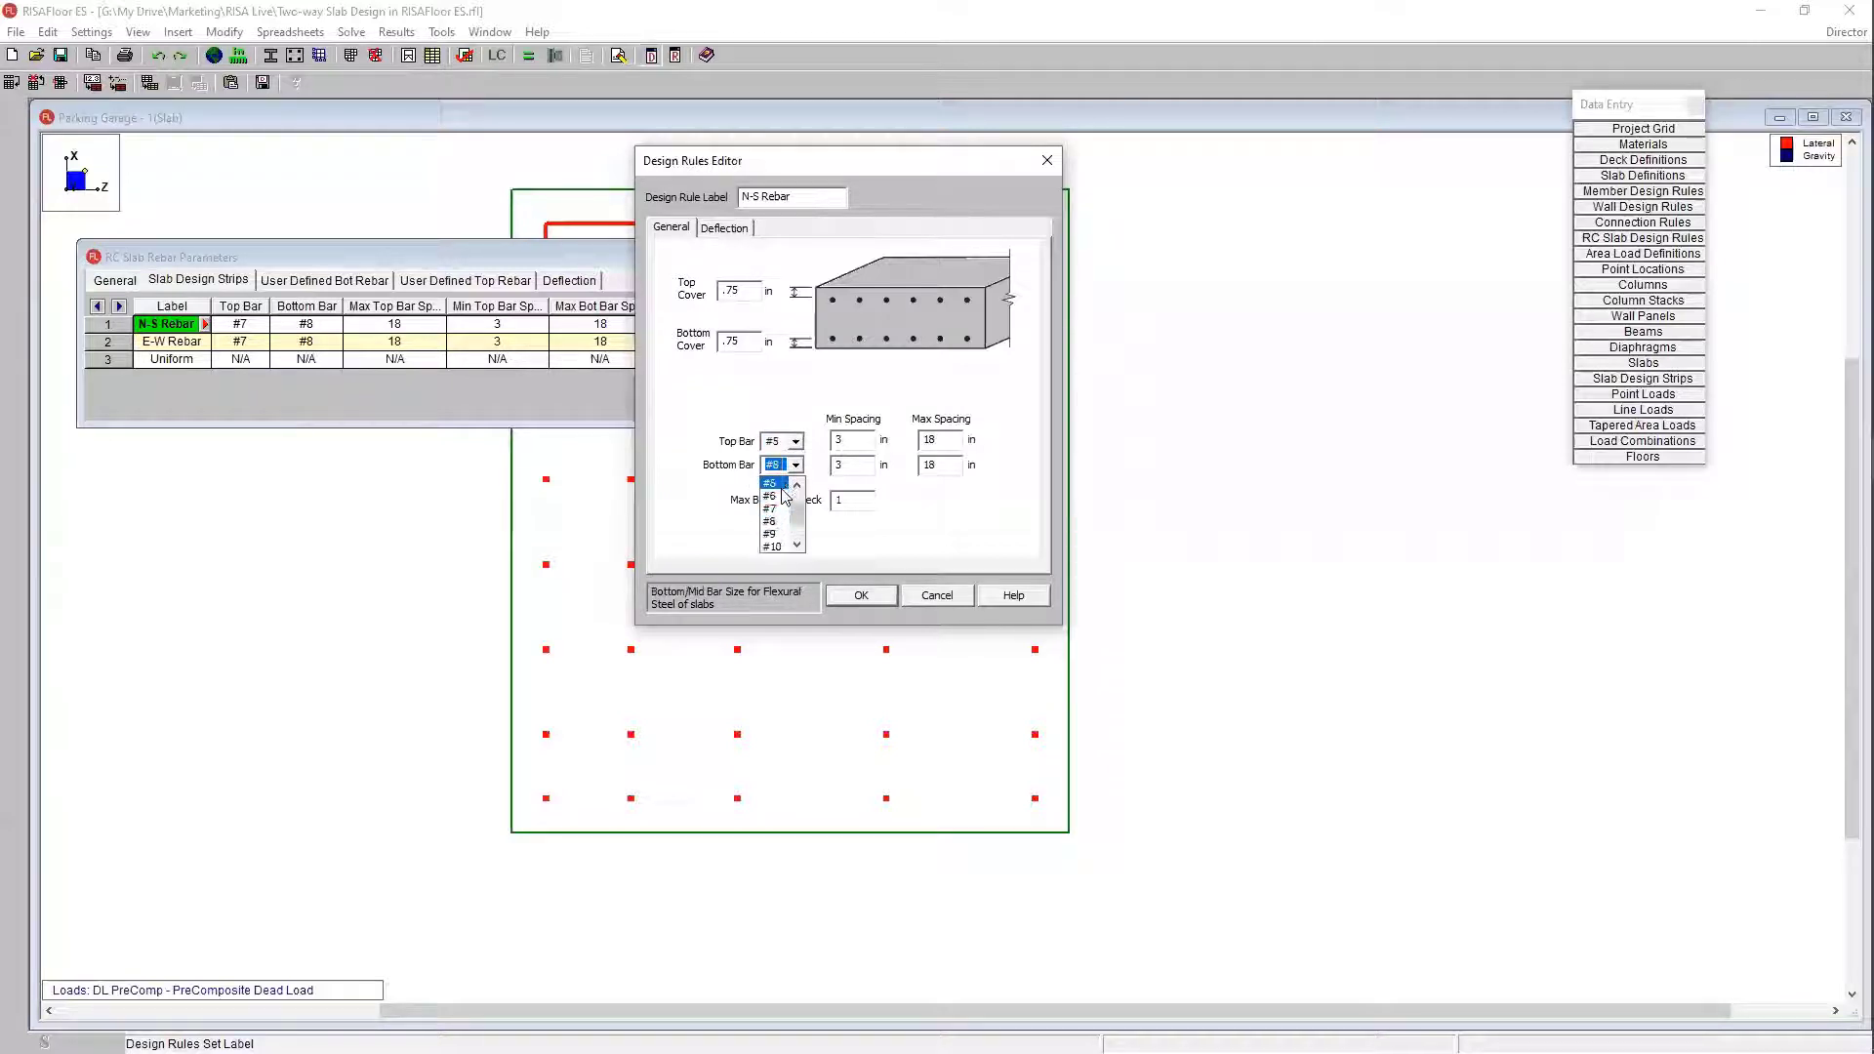
pyautogui.click(790, 496)
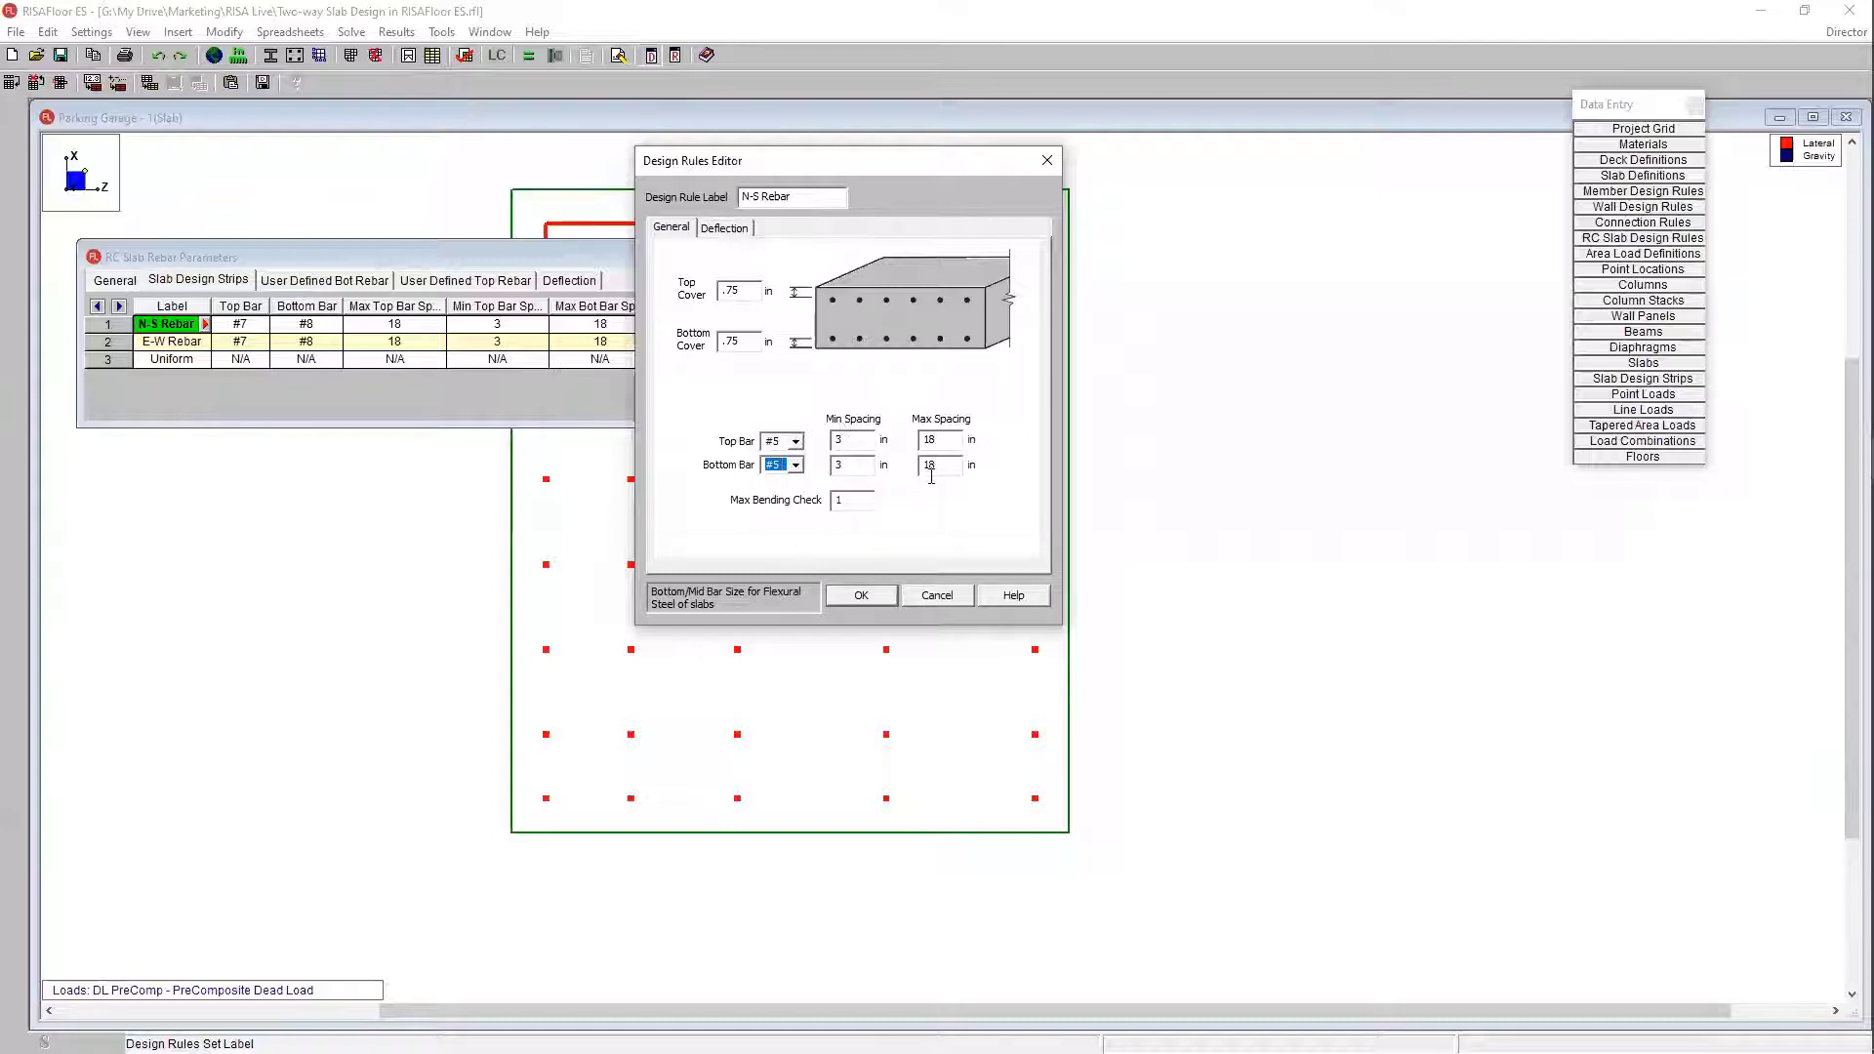
# Step: Check the bar spacing, max bending check and deflection criteria of the N-S Rebar rule, including the load category choices, and accept the rule
pyautogui.click(855, 439)
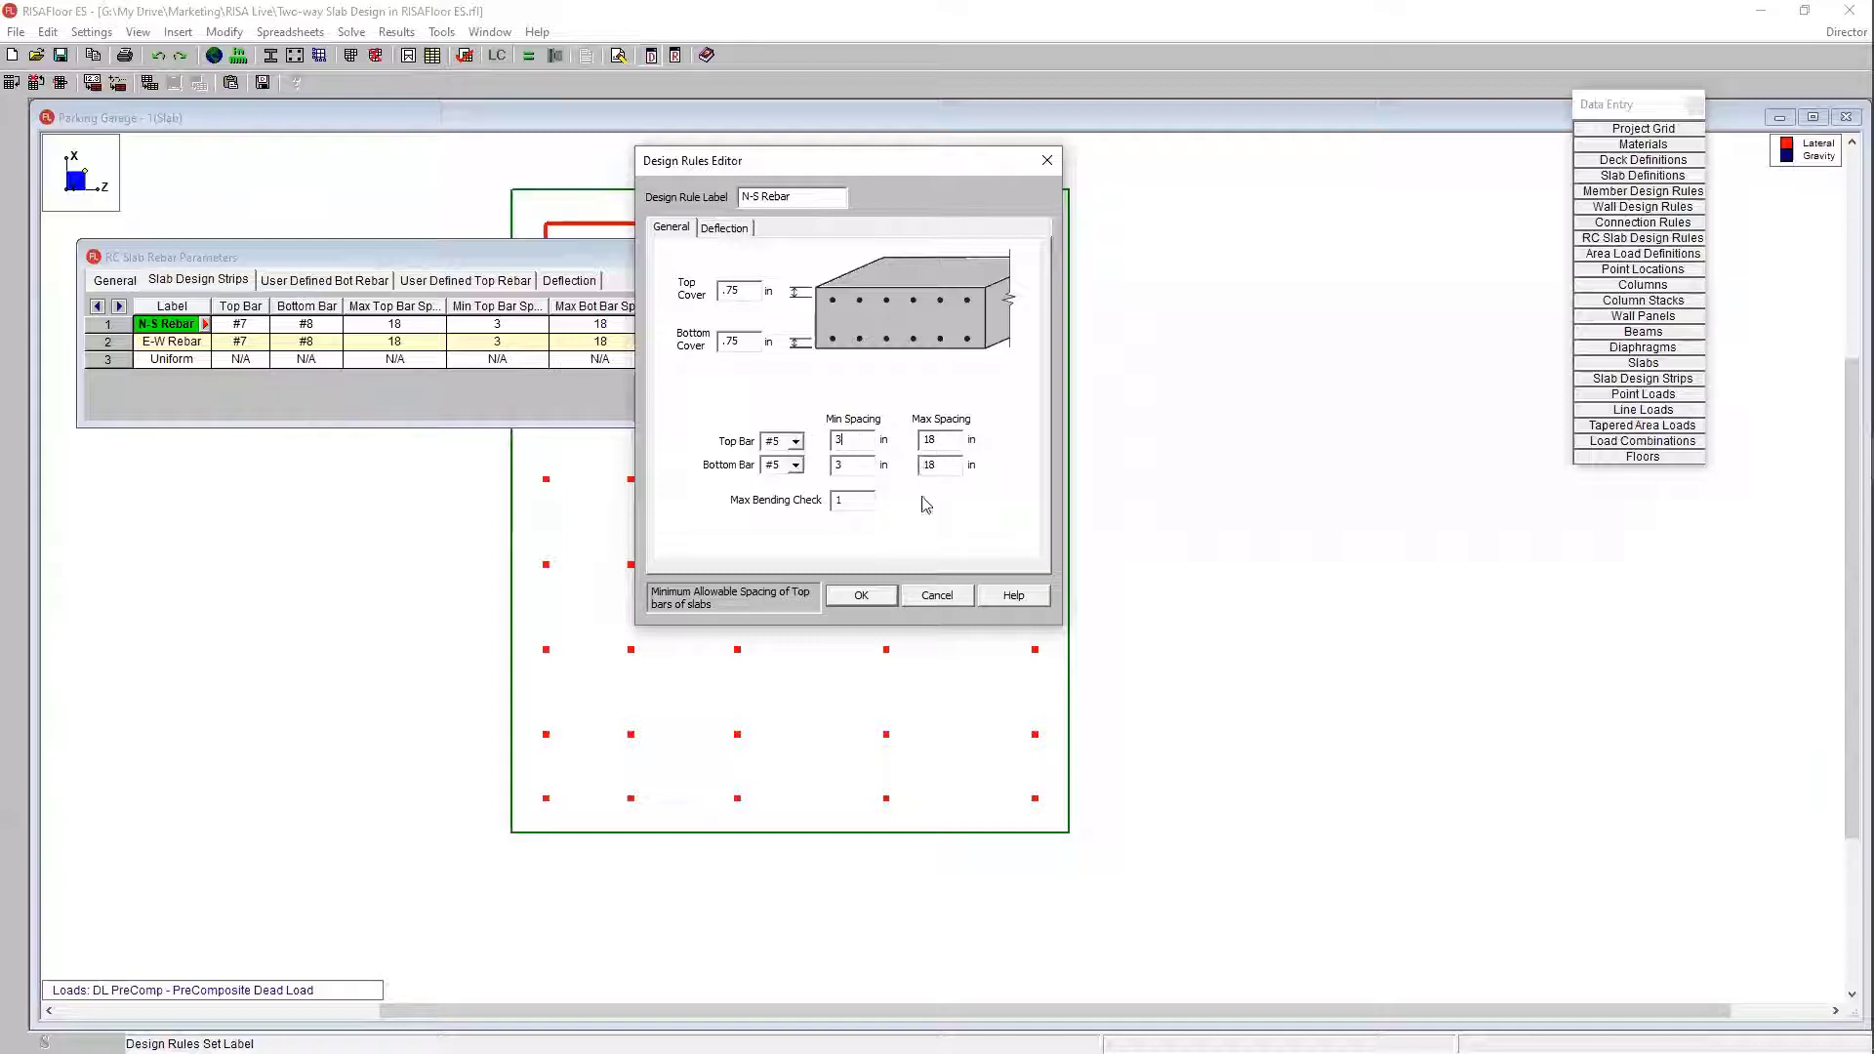
pyautogui.click(841, 500)
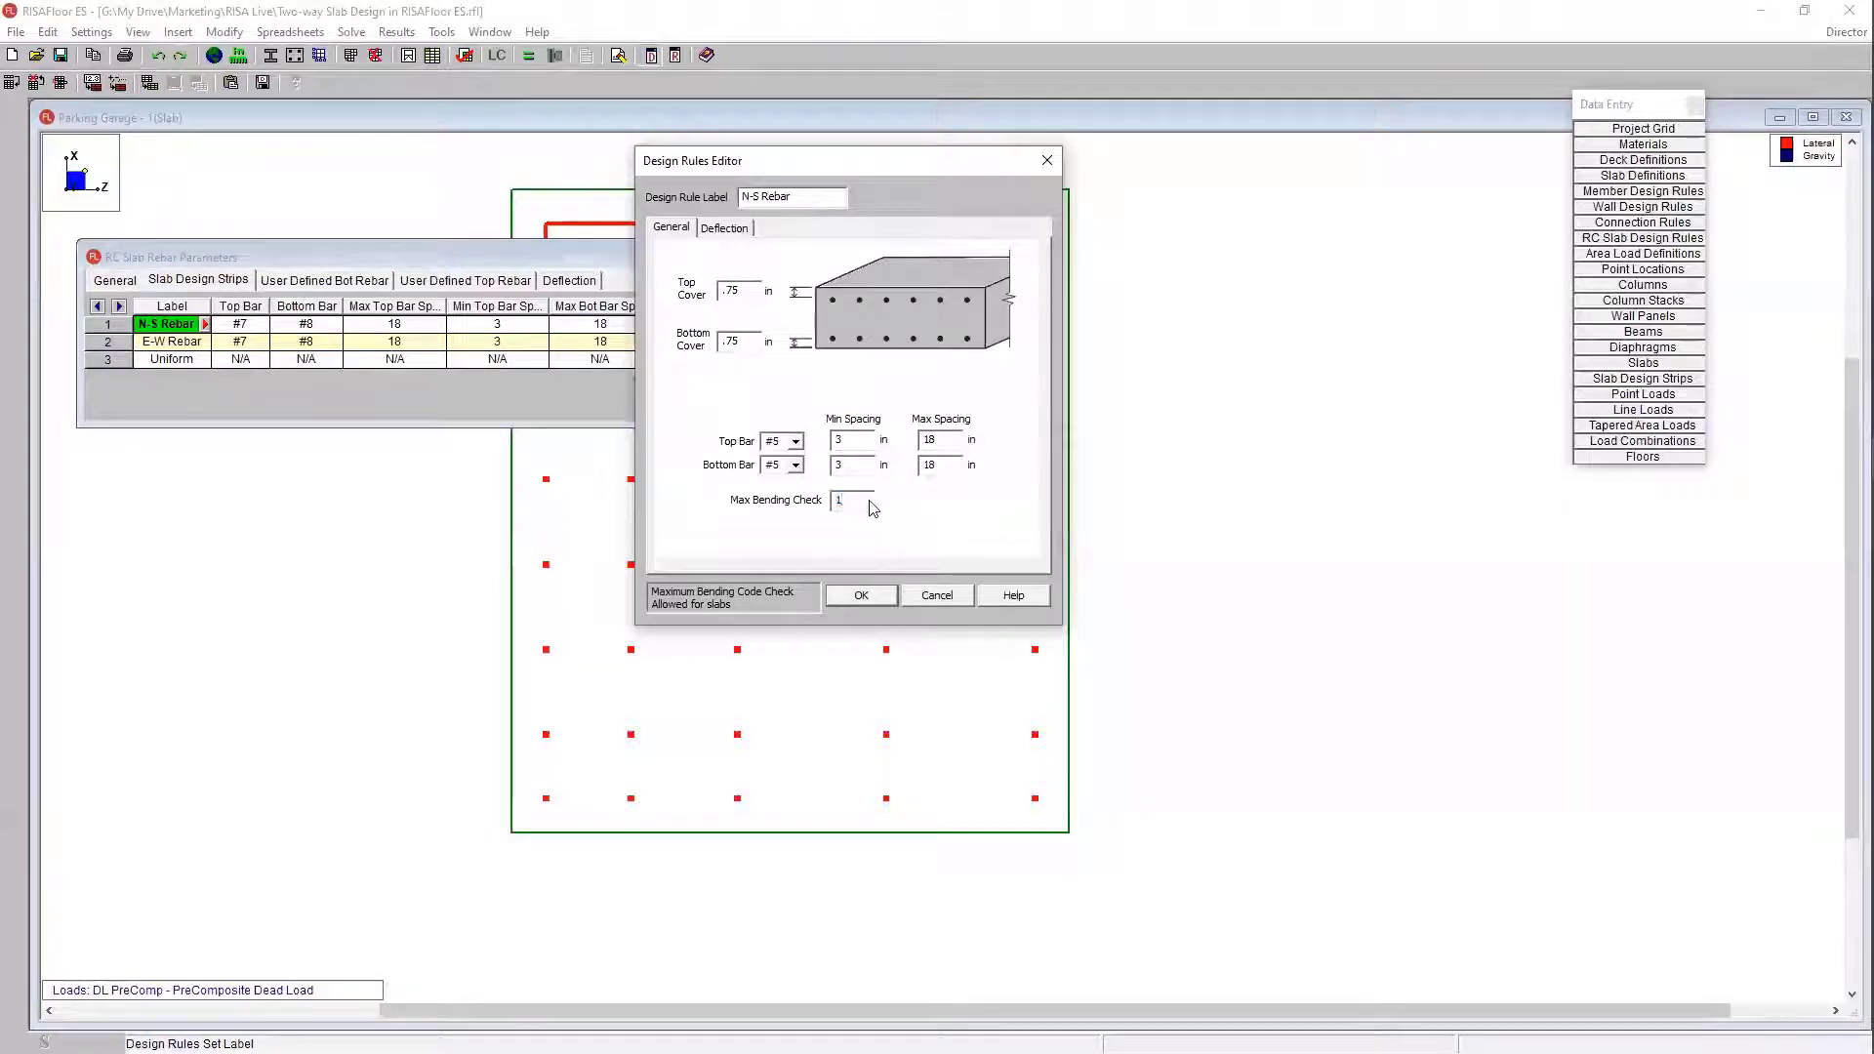
pyautogui.click(725, 230)
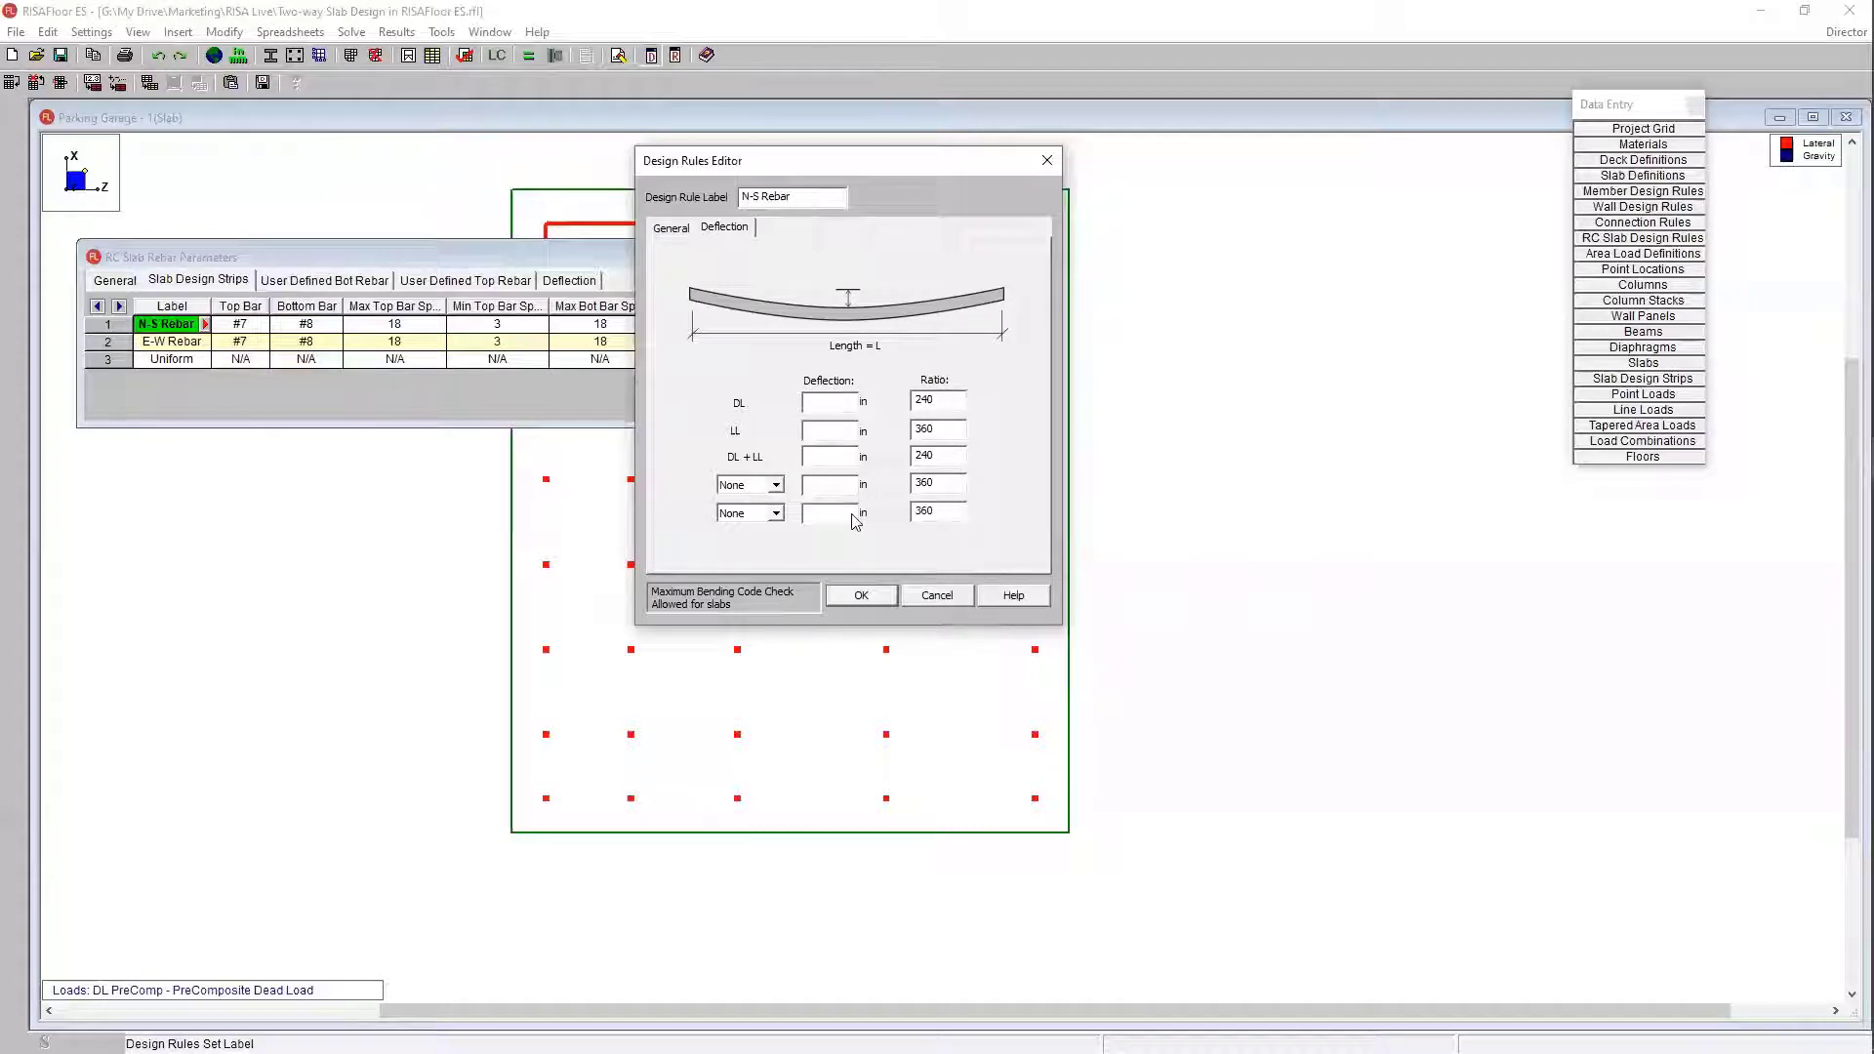
pyautogui.click(777, 488)
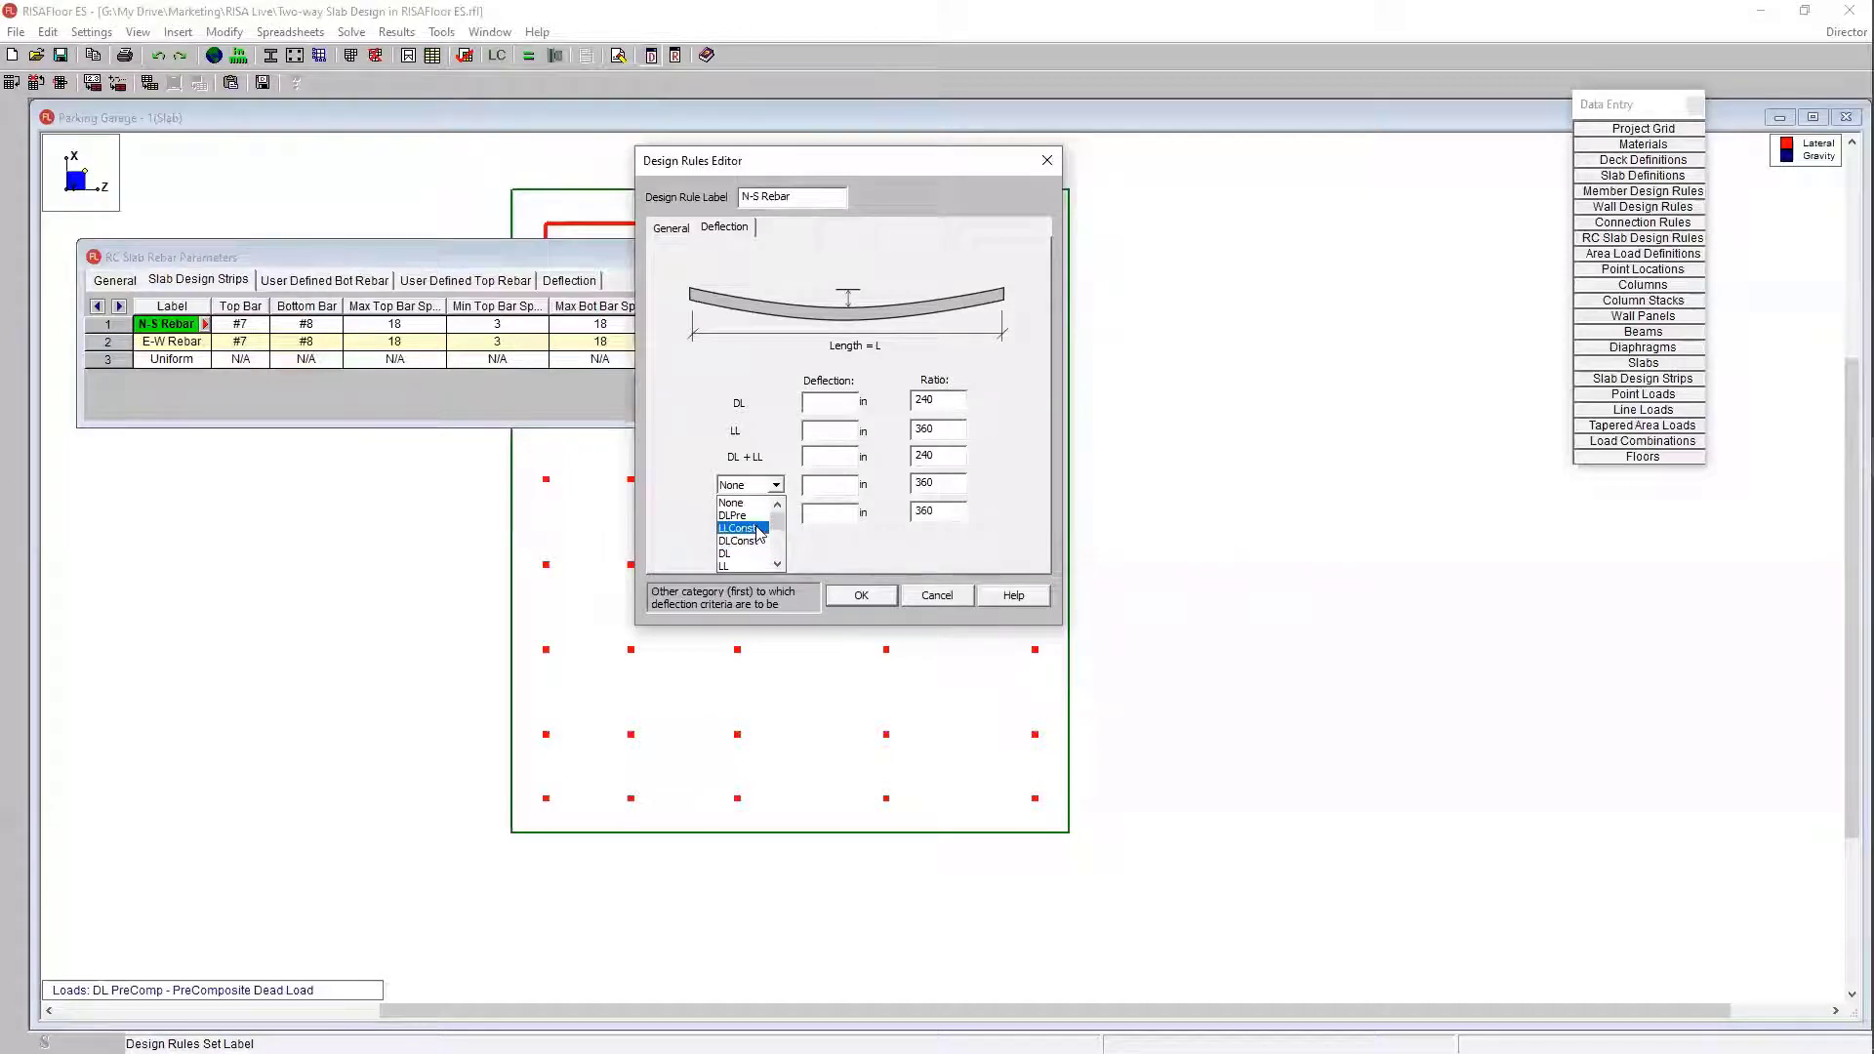
pyautogui.click(821, 554)
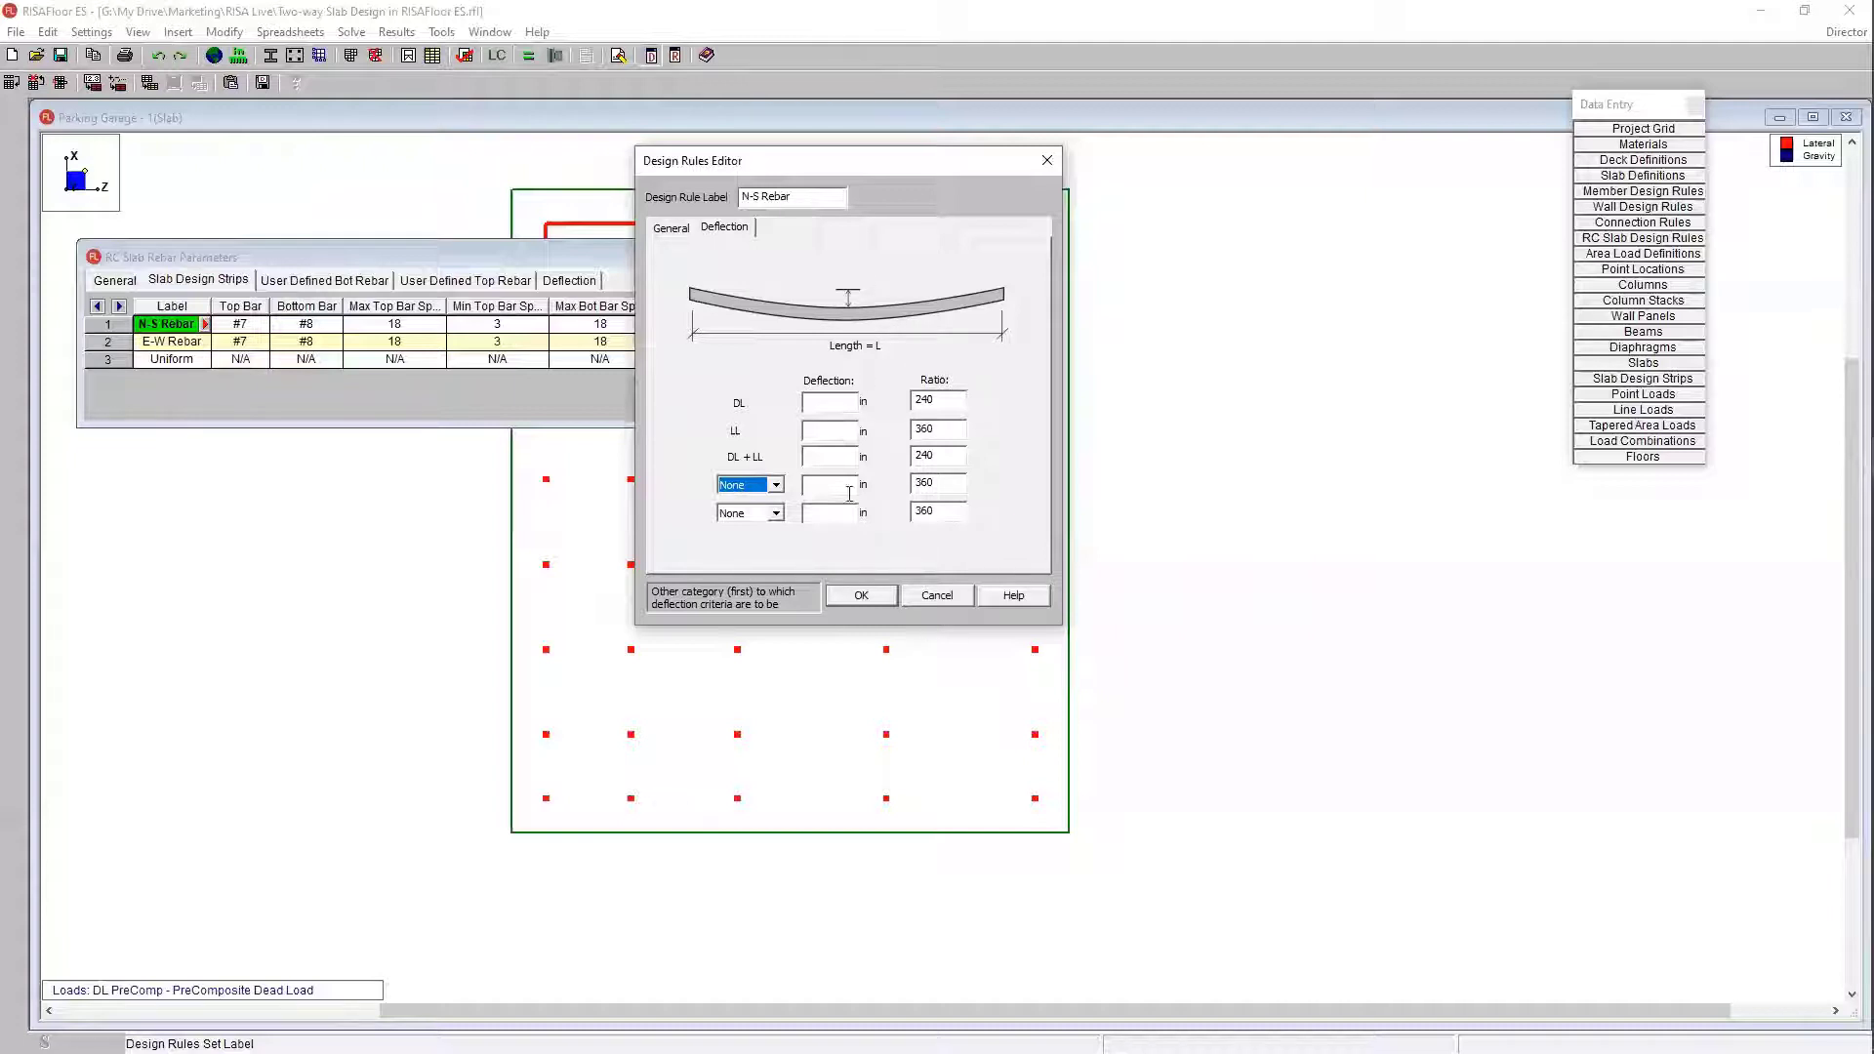
pyautogui.click(860, 595)
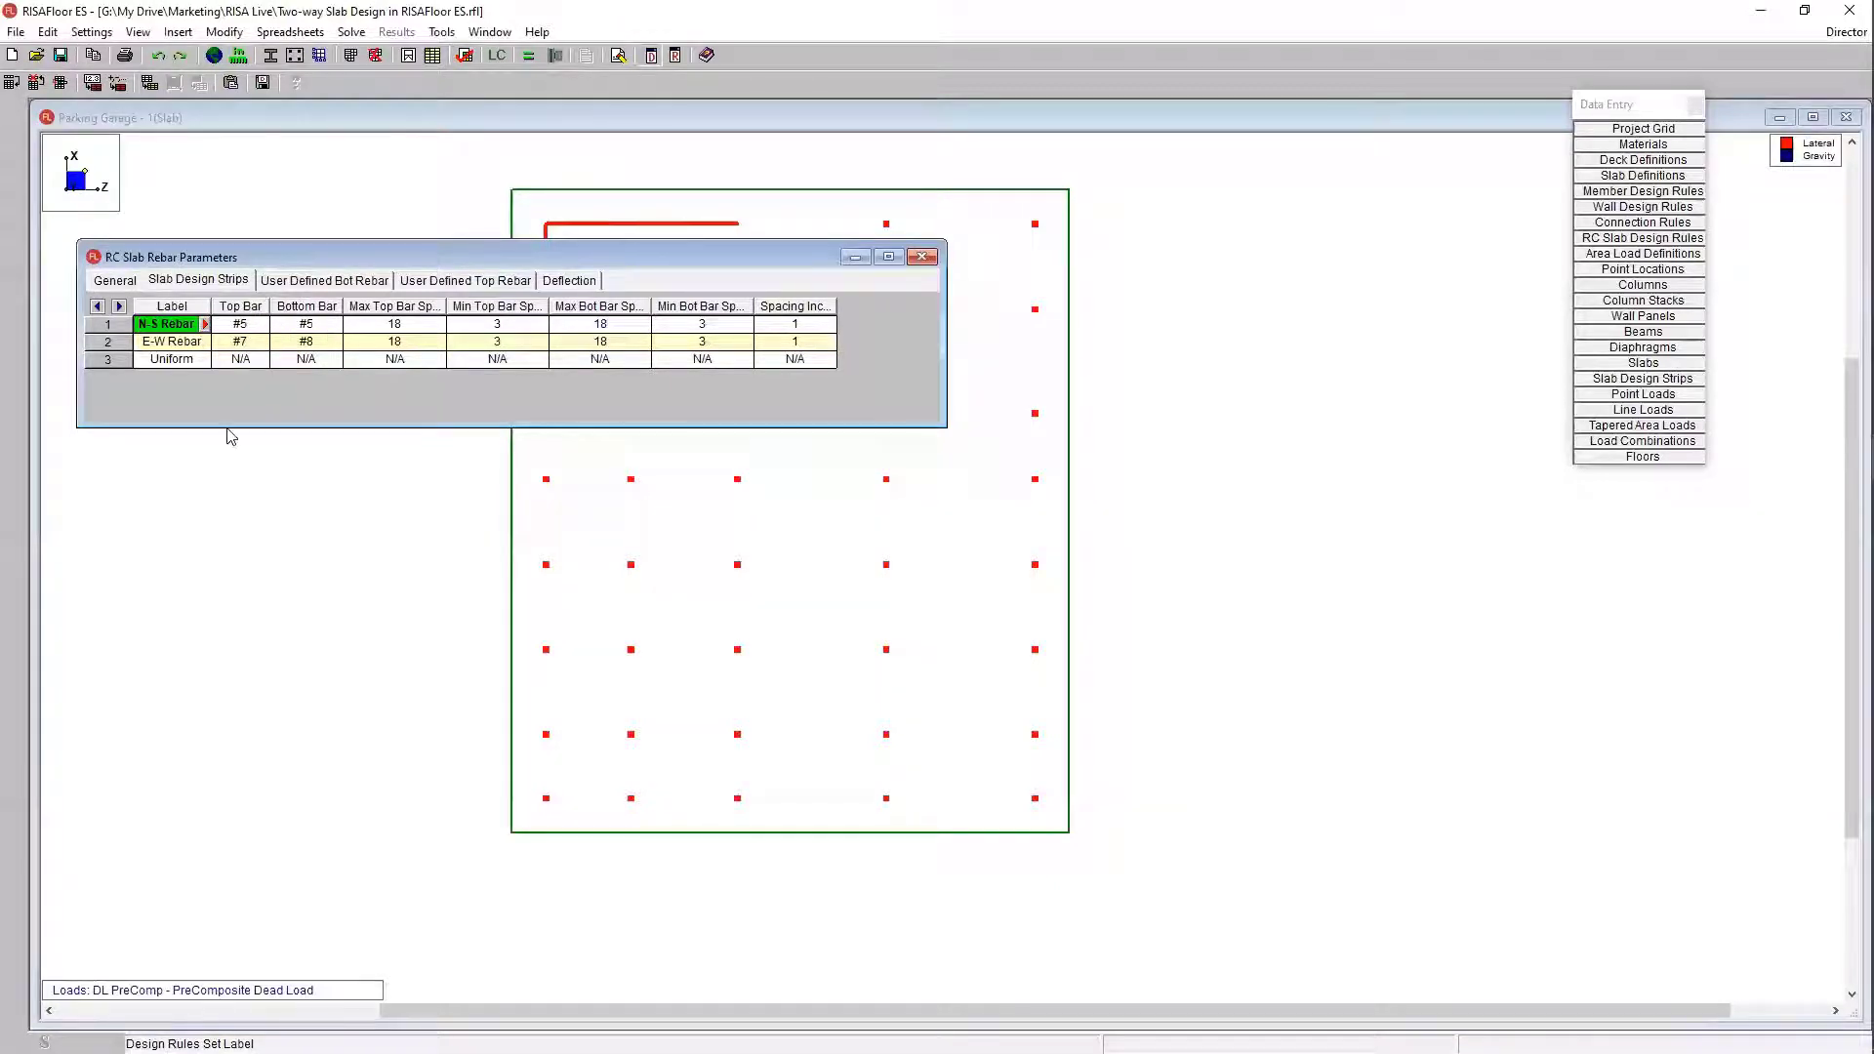
# Step: Change the top and bottom bar sizes of the E-W Rebar design rule to #6
pyautogui.click(199, 343)
pyautogui.click(204, 342)
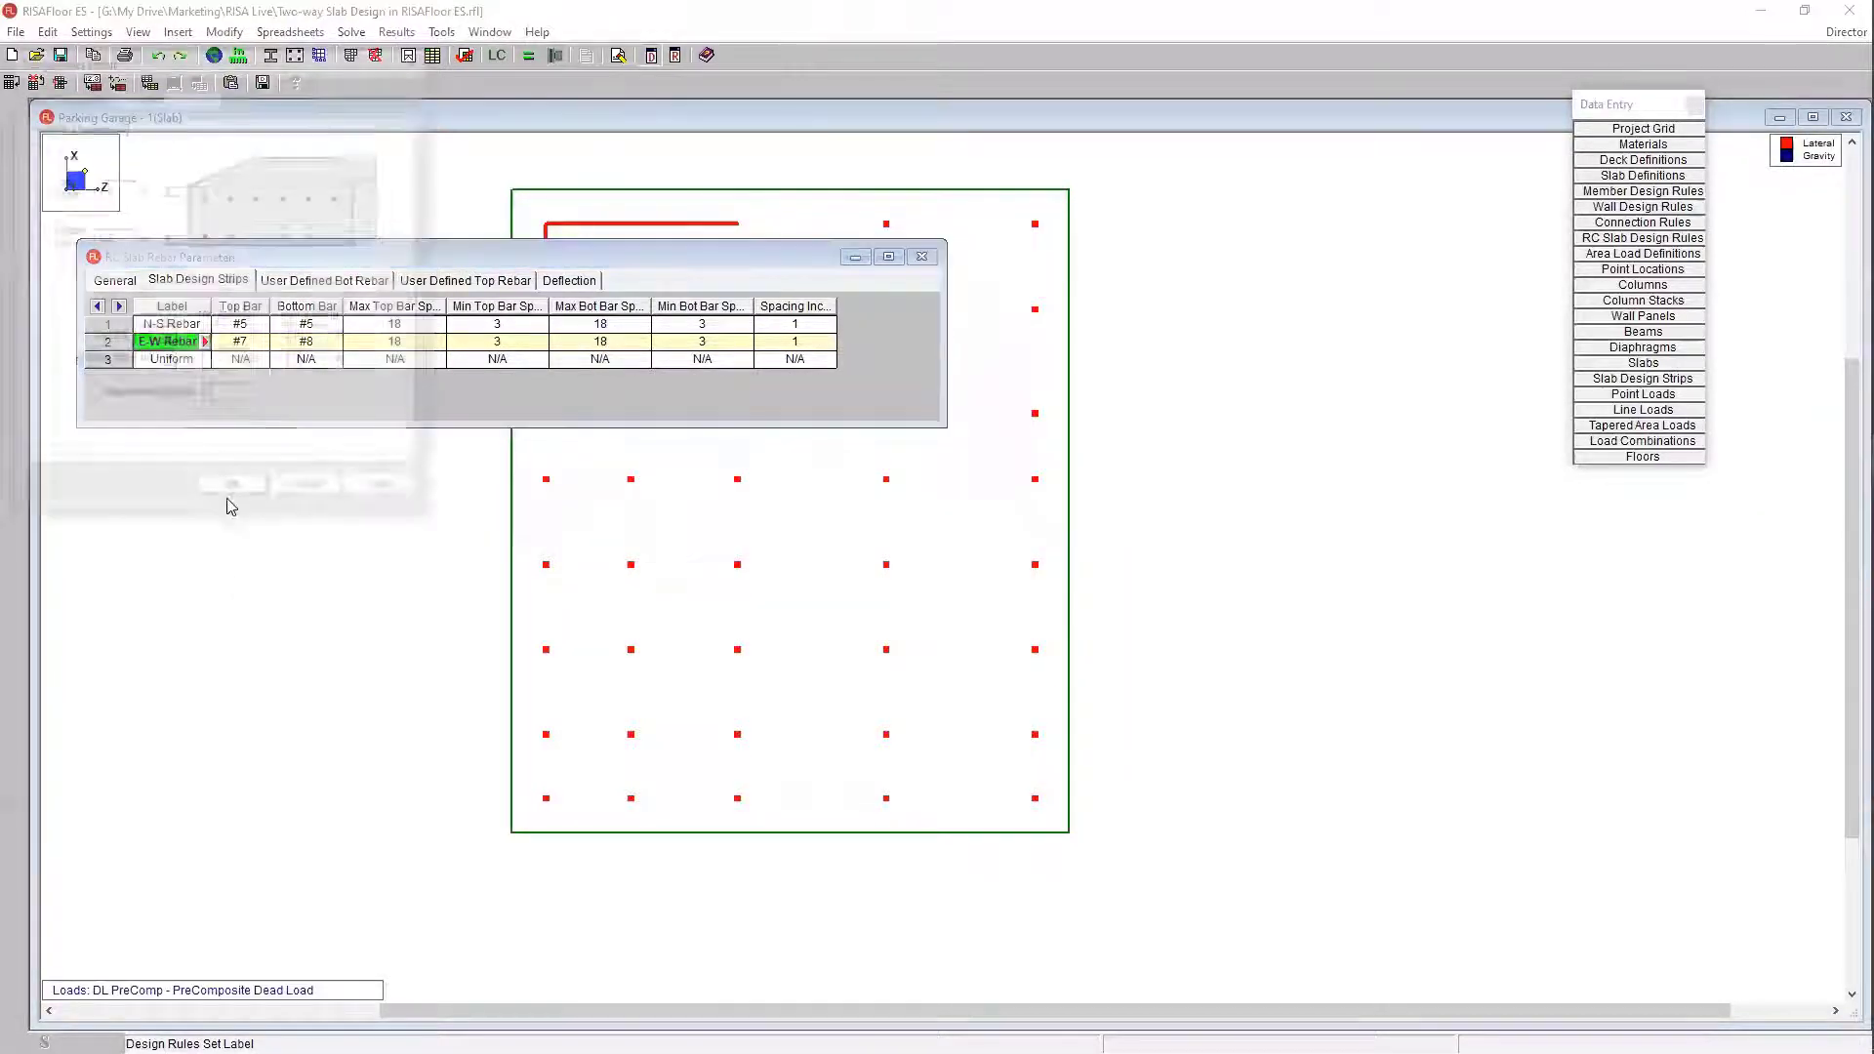
pyautogui.click(168, 338)
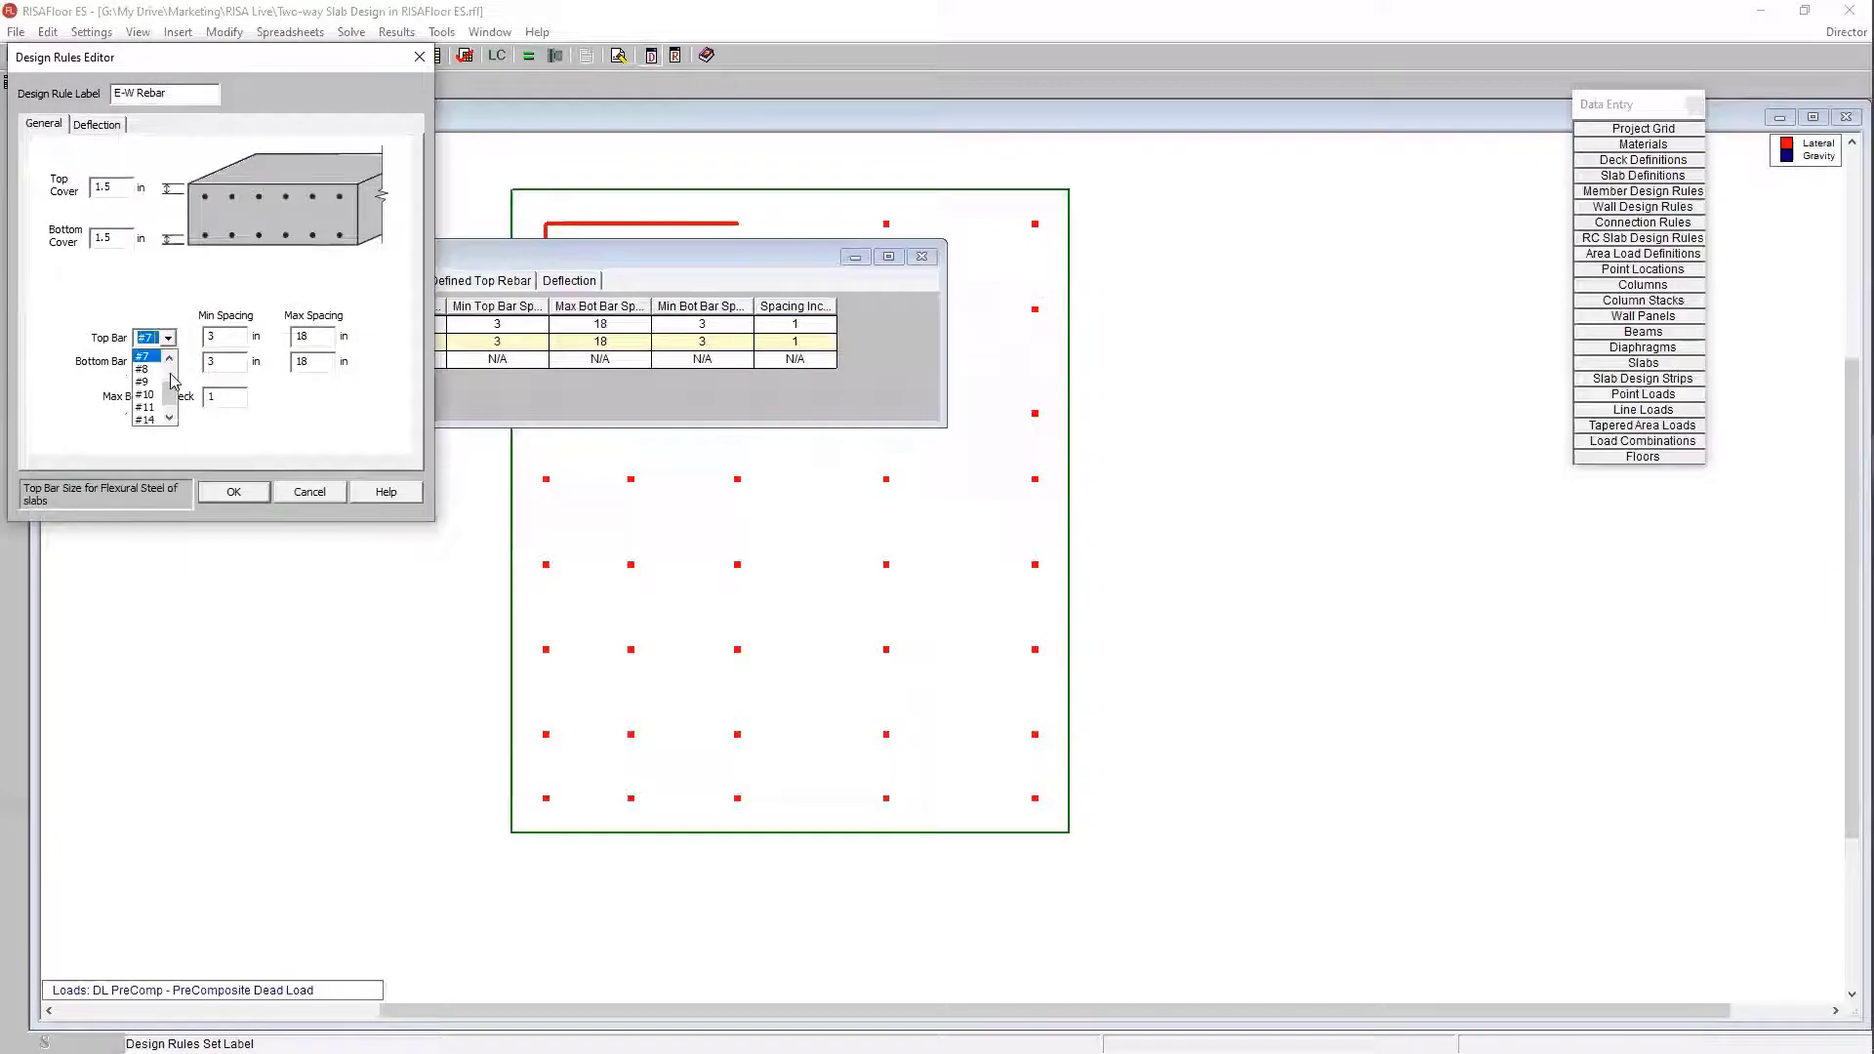
pyautogui.scroll(2, 168, 388)
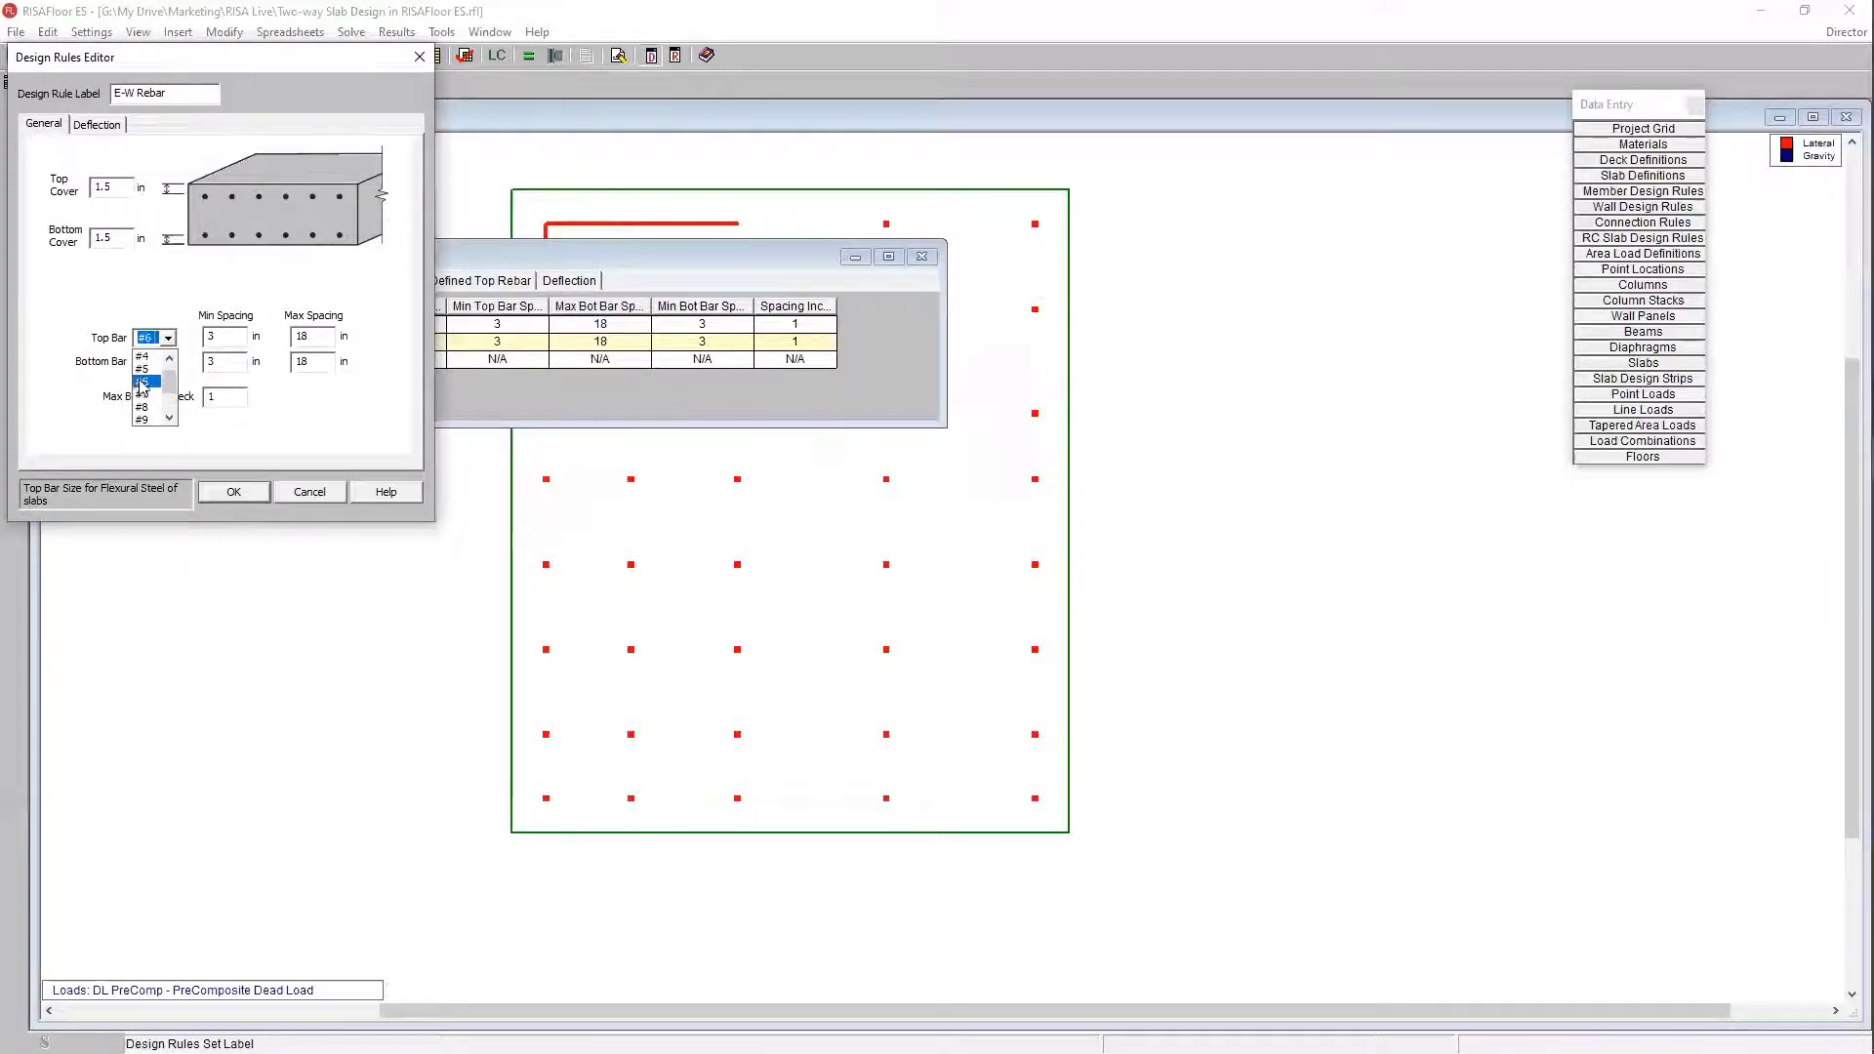
pyautogui.click(154, 373)
pyautogui.click(167, 364)
pyautogui.click(151, 377)
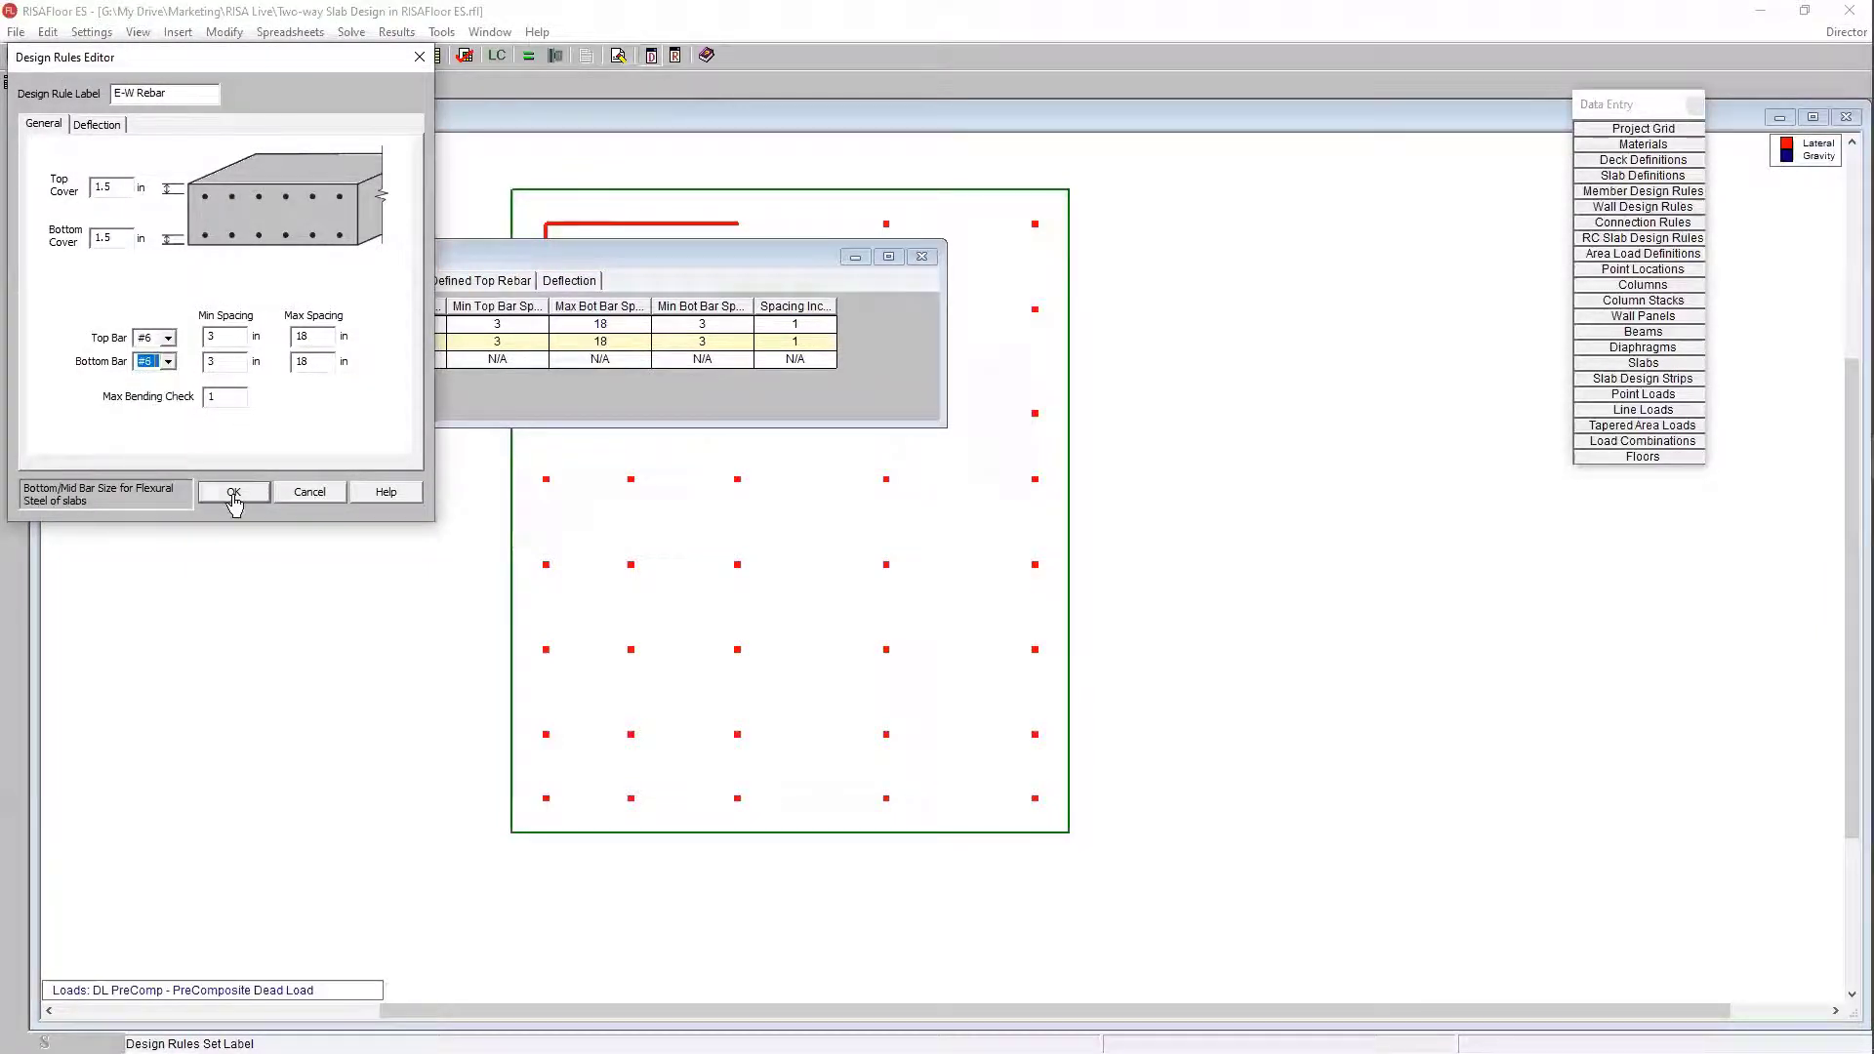
pyautogui.click(235, 491)
pyautogui.press('Tab')
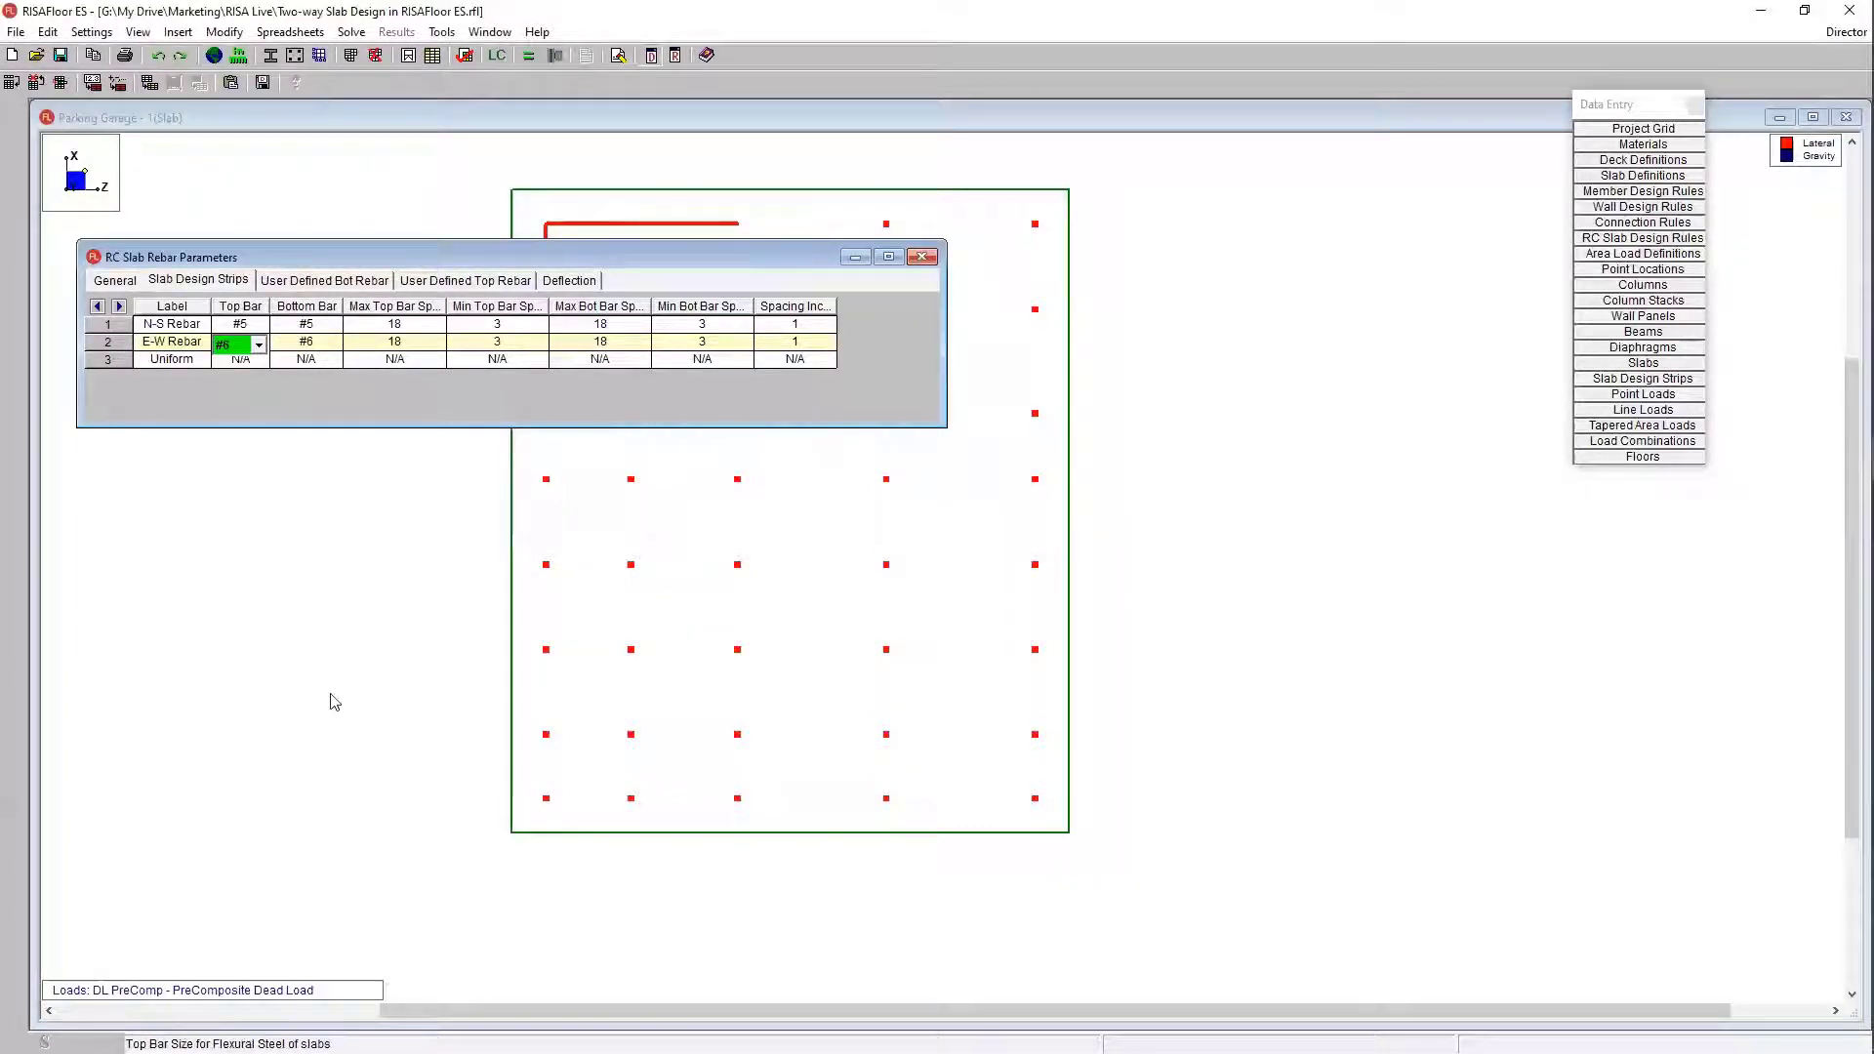
# Step: Open the support line drawing settings and review the strip width options, strip orientation, design cuts per strip and design rule choices
pyautogui.click(361, 600)
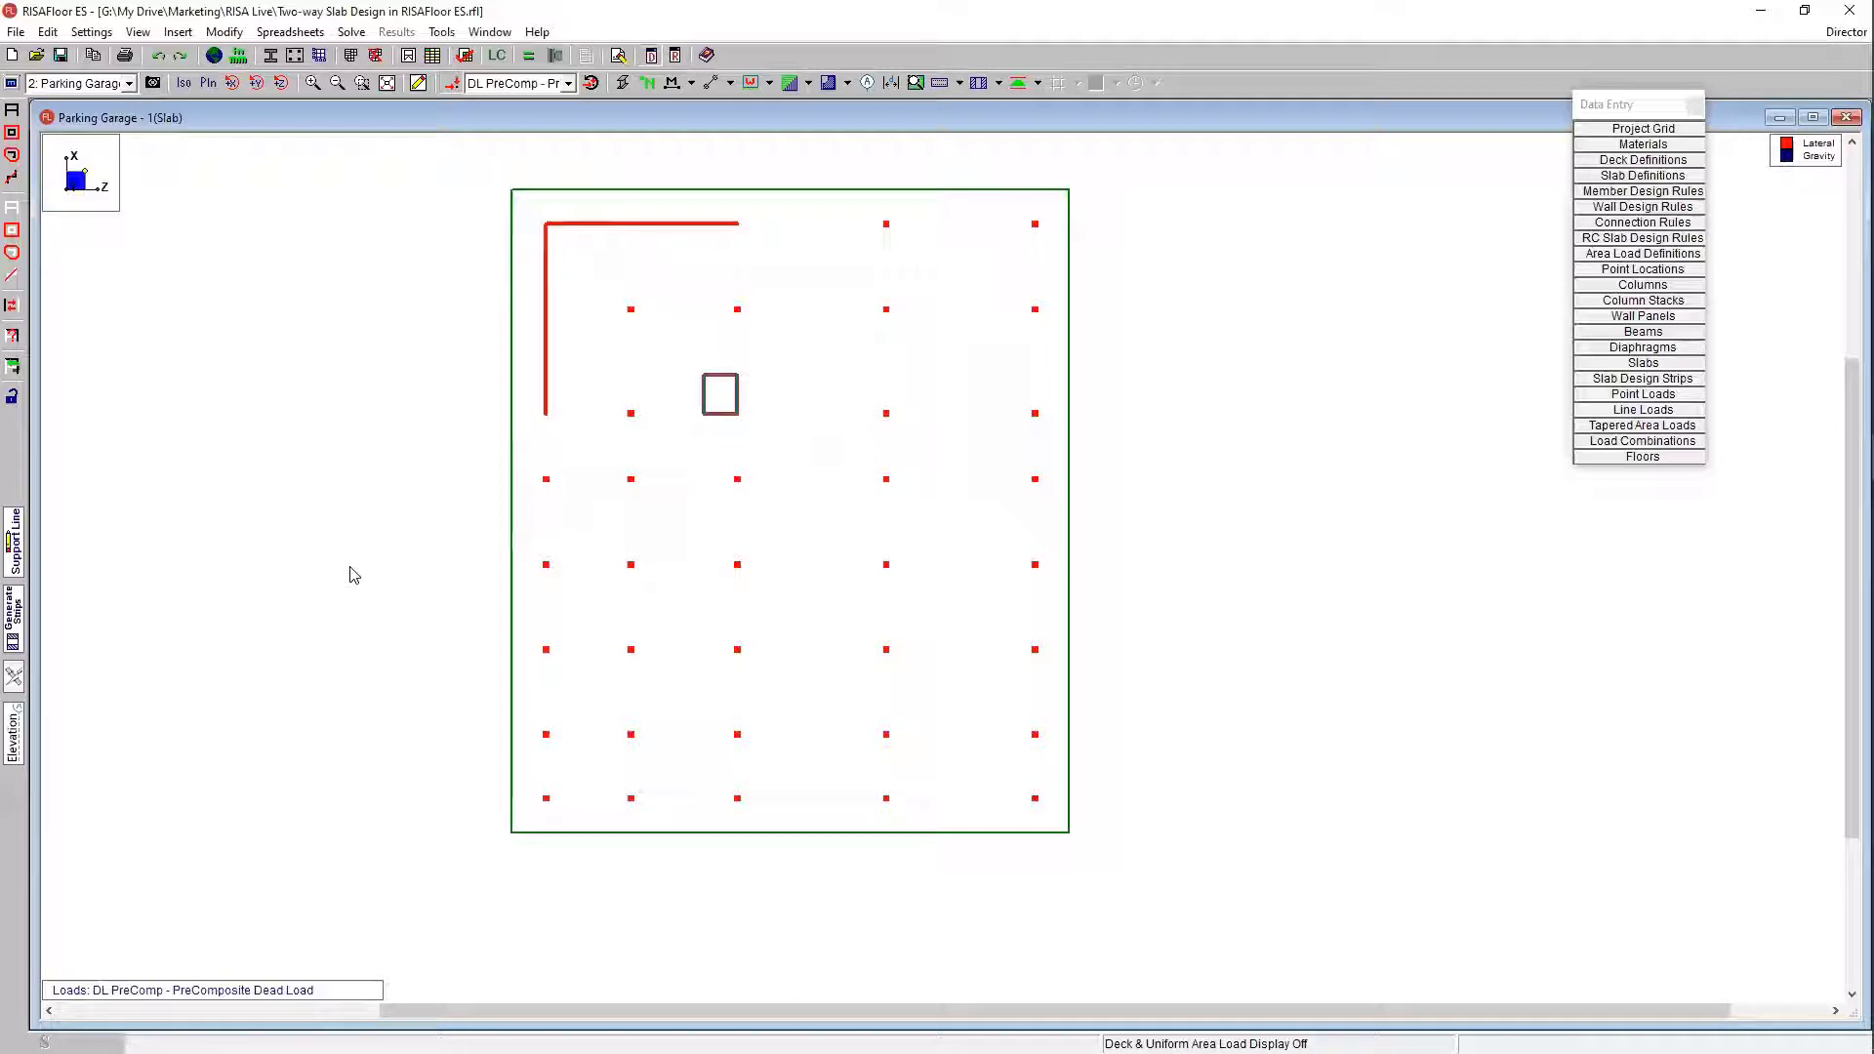
pyautogui.click(15, 543)
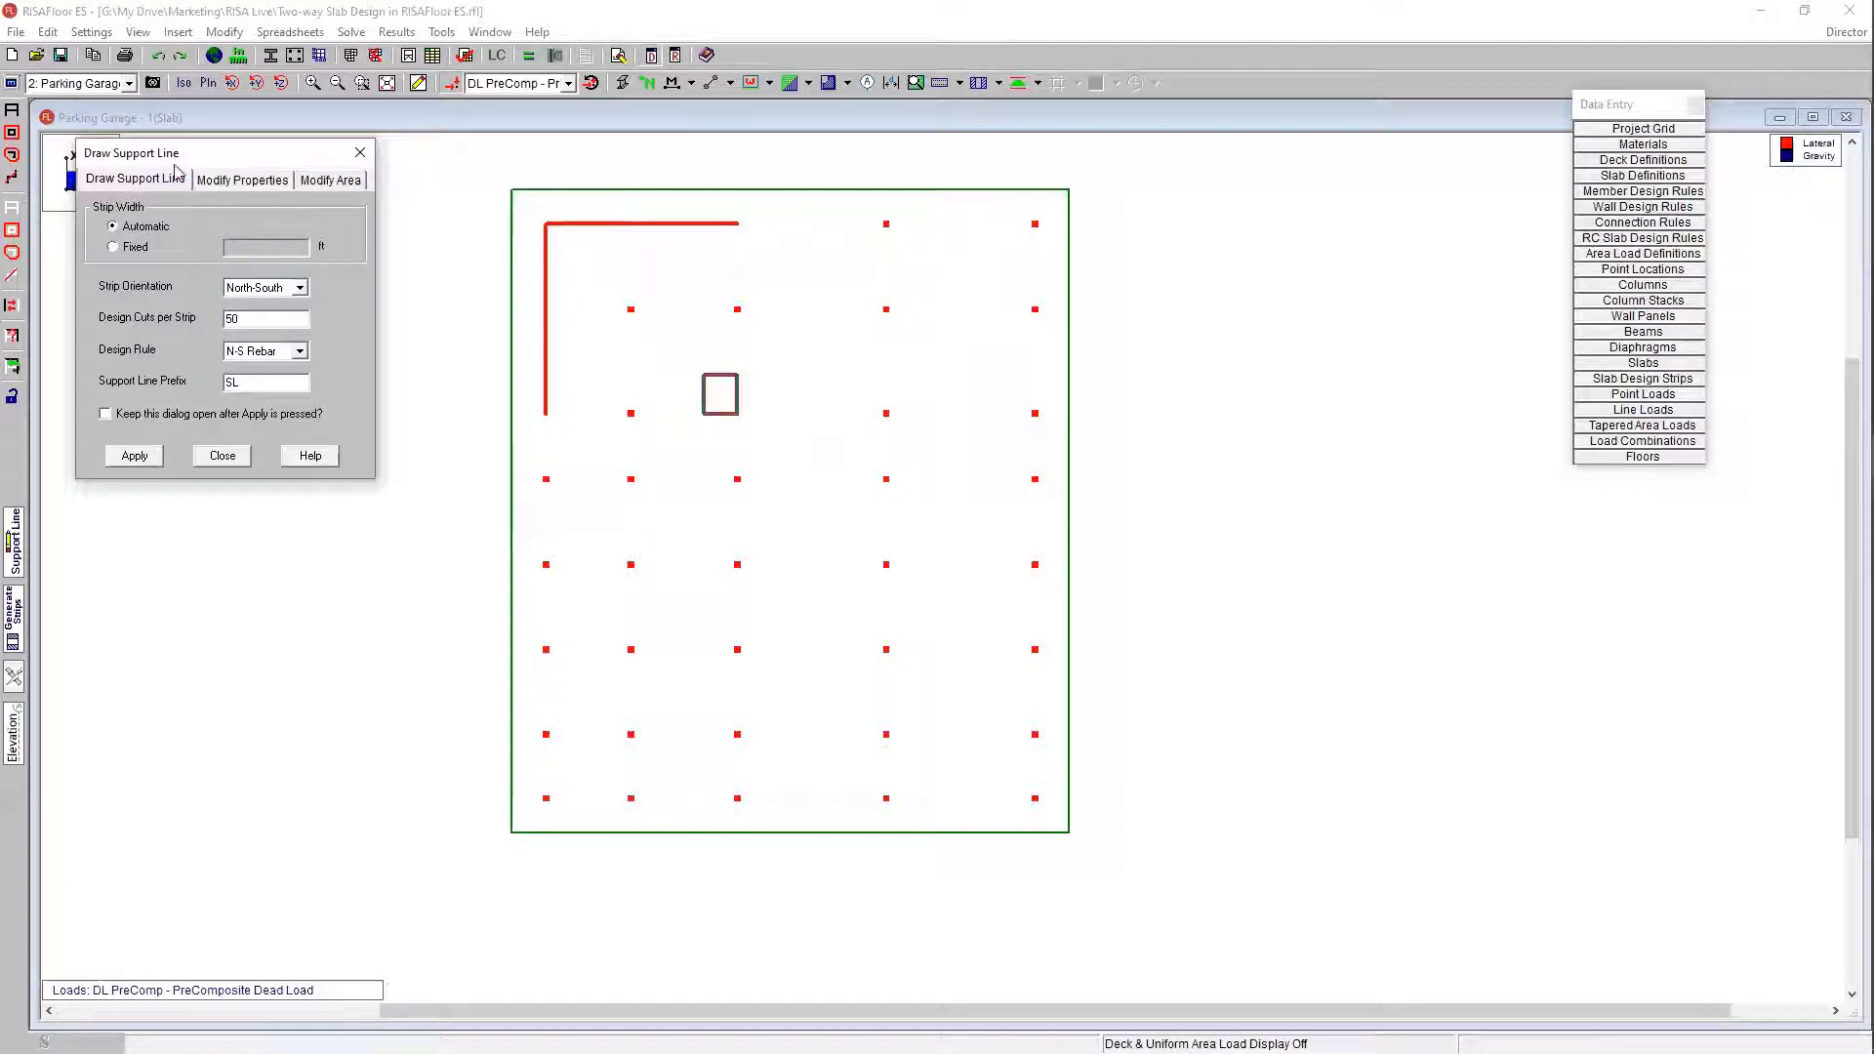
pyautogui.moveTo(306, 259); pyautogui.dragTo(306, 262)
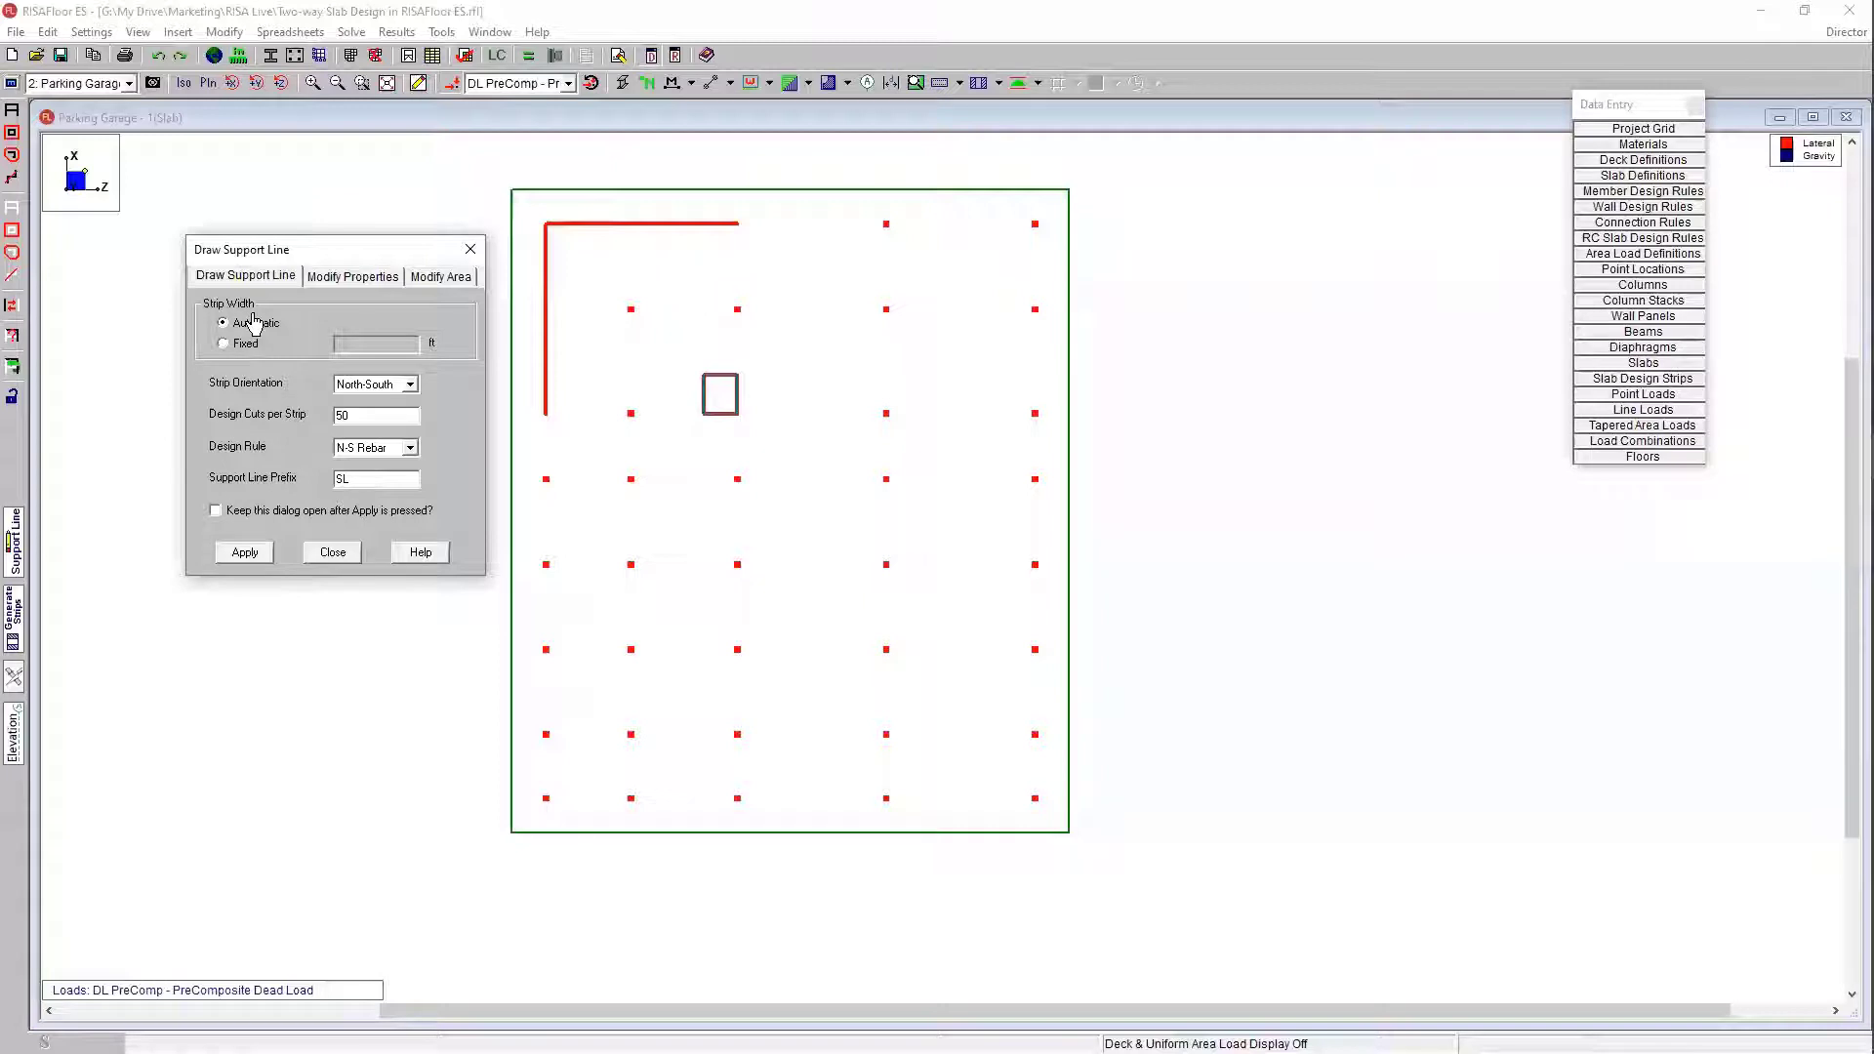
pyautogui.click(240, 348)
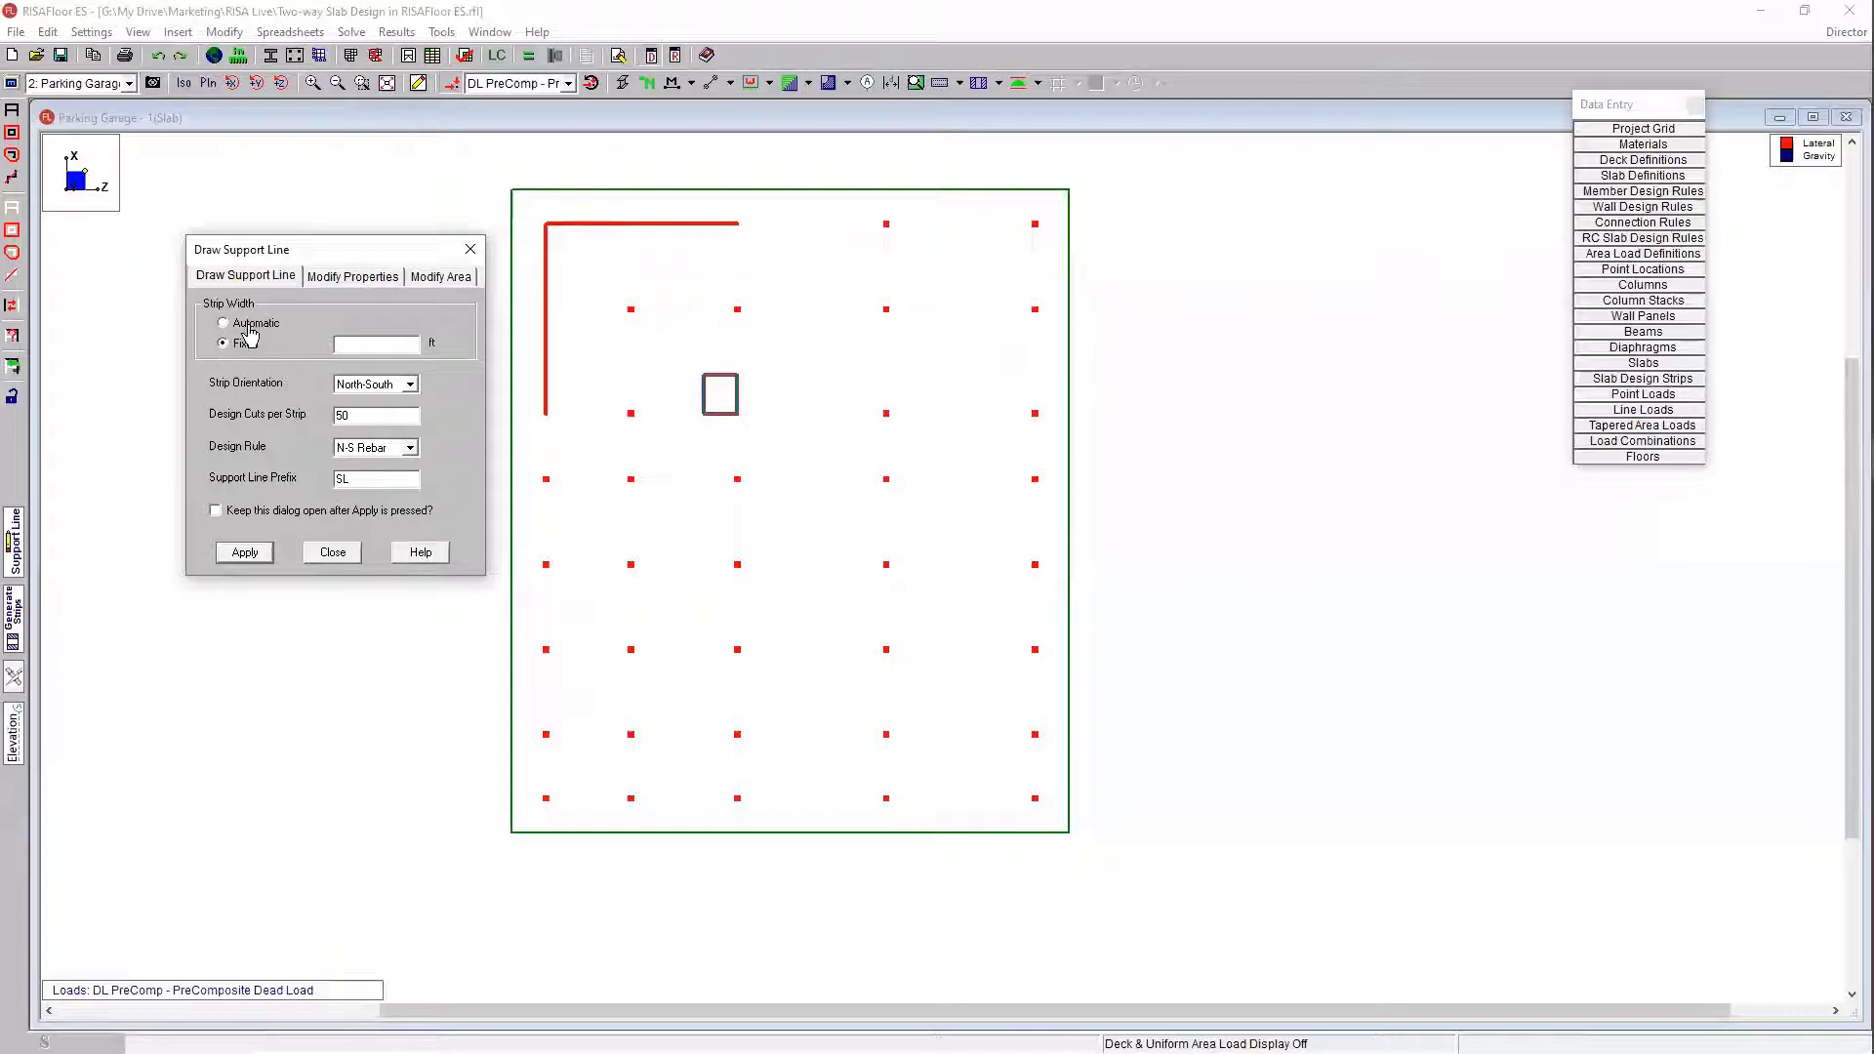
pyautogui.click(248, 330)
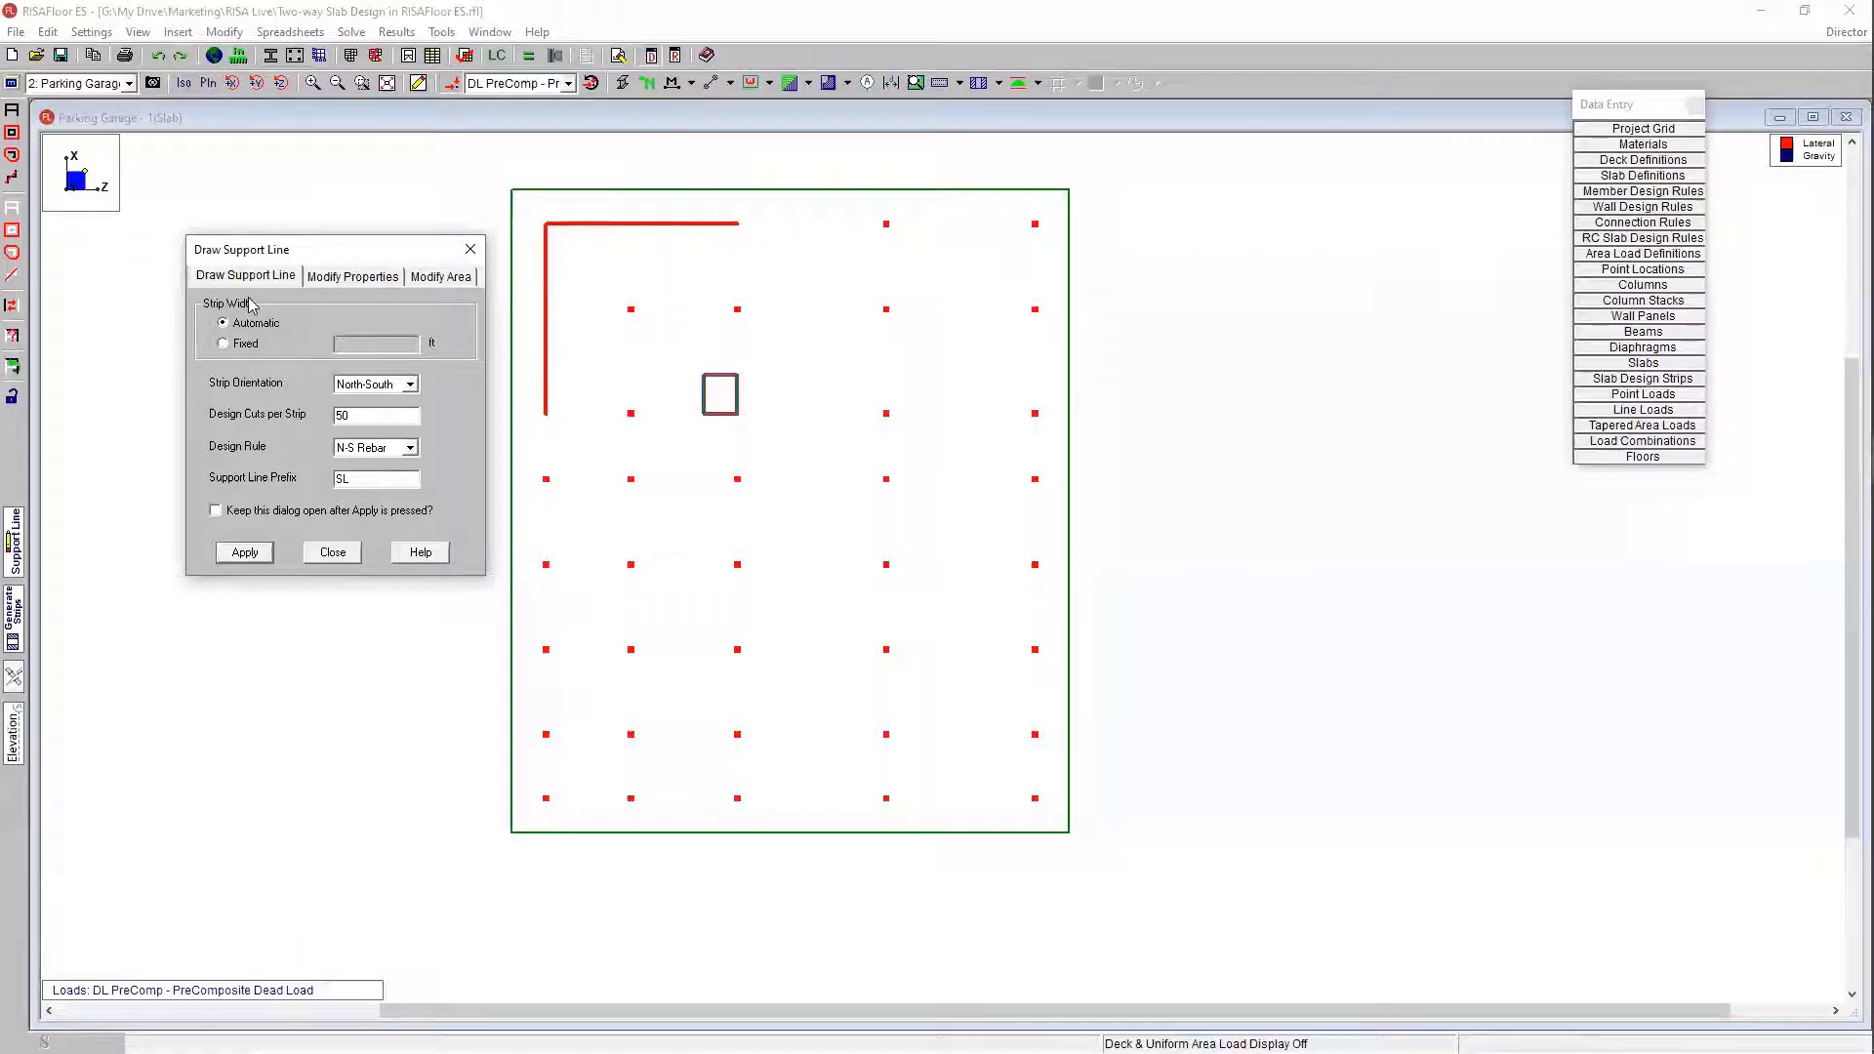
pyautogui.click(409, 416)
pyautogui.doubleClick(347, 416)
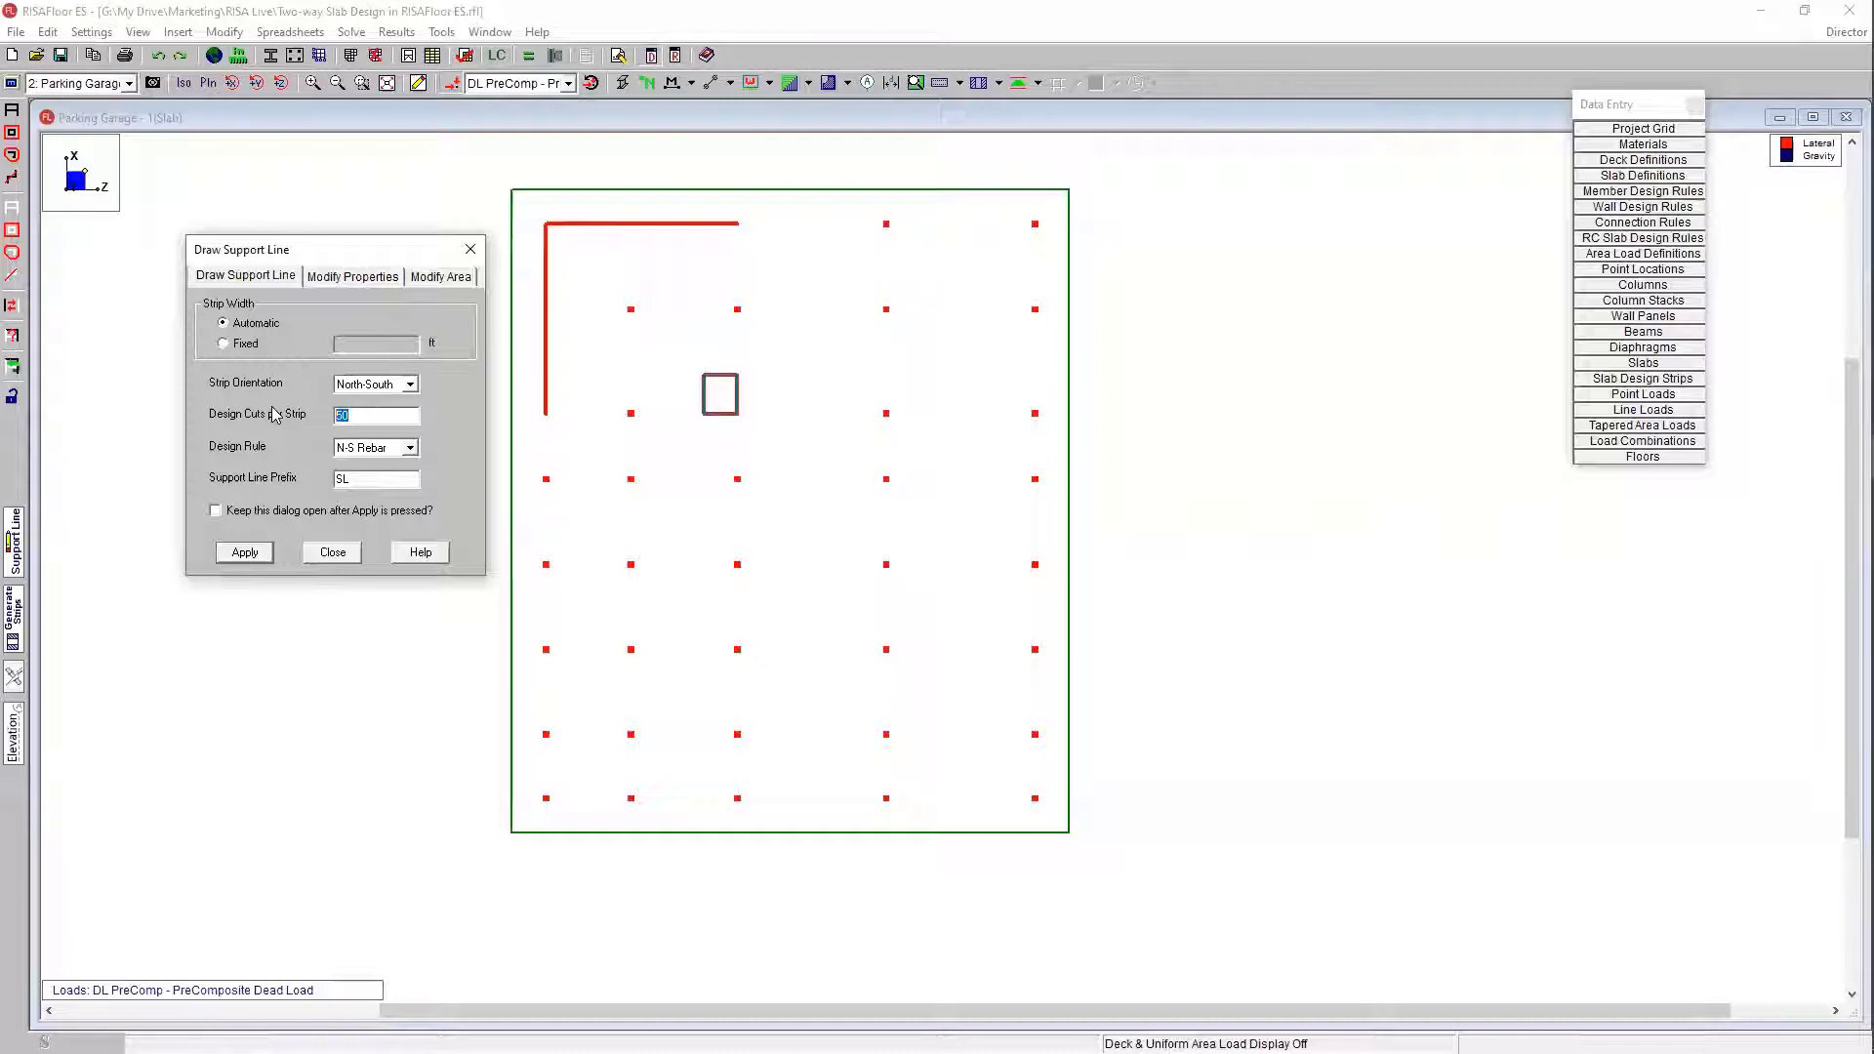
pyautogui.click(396, 449)
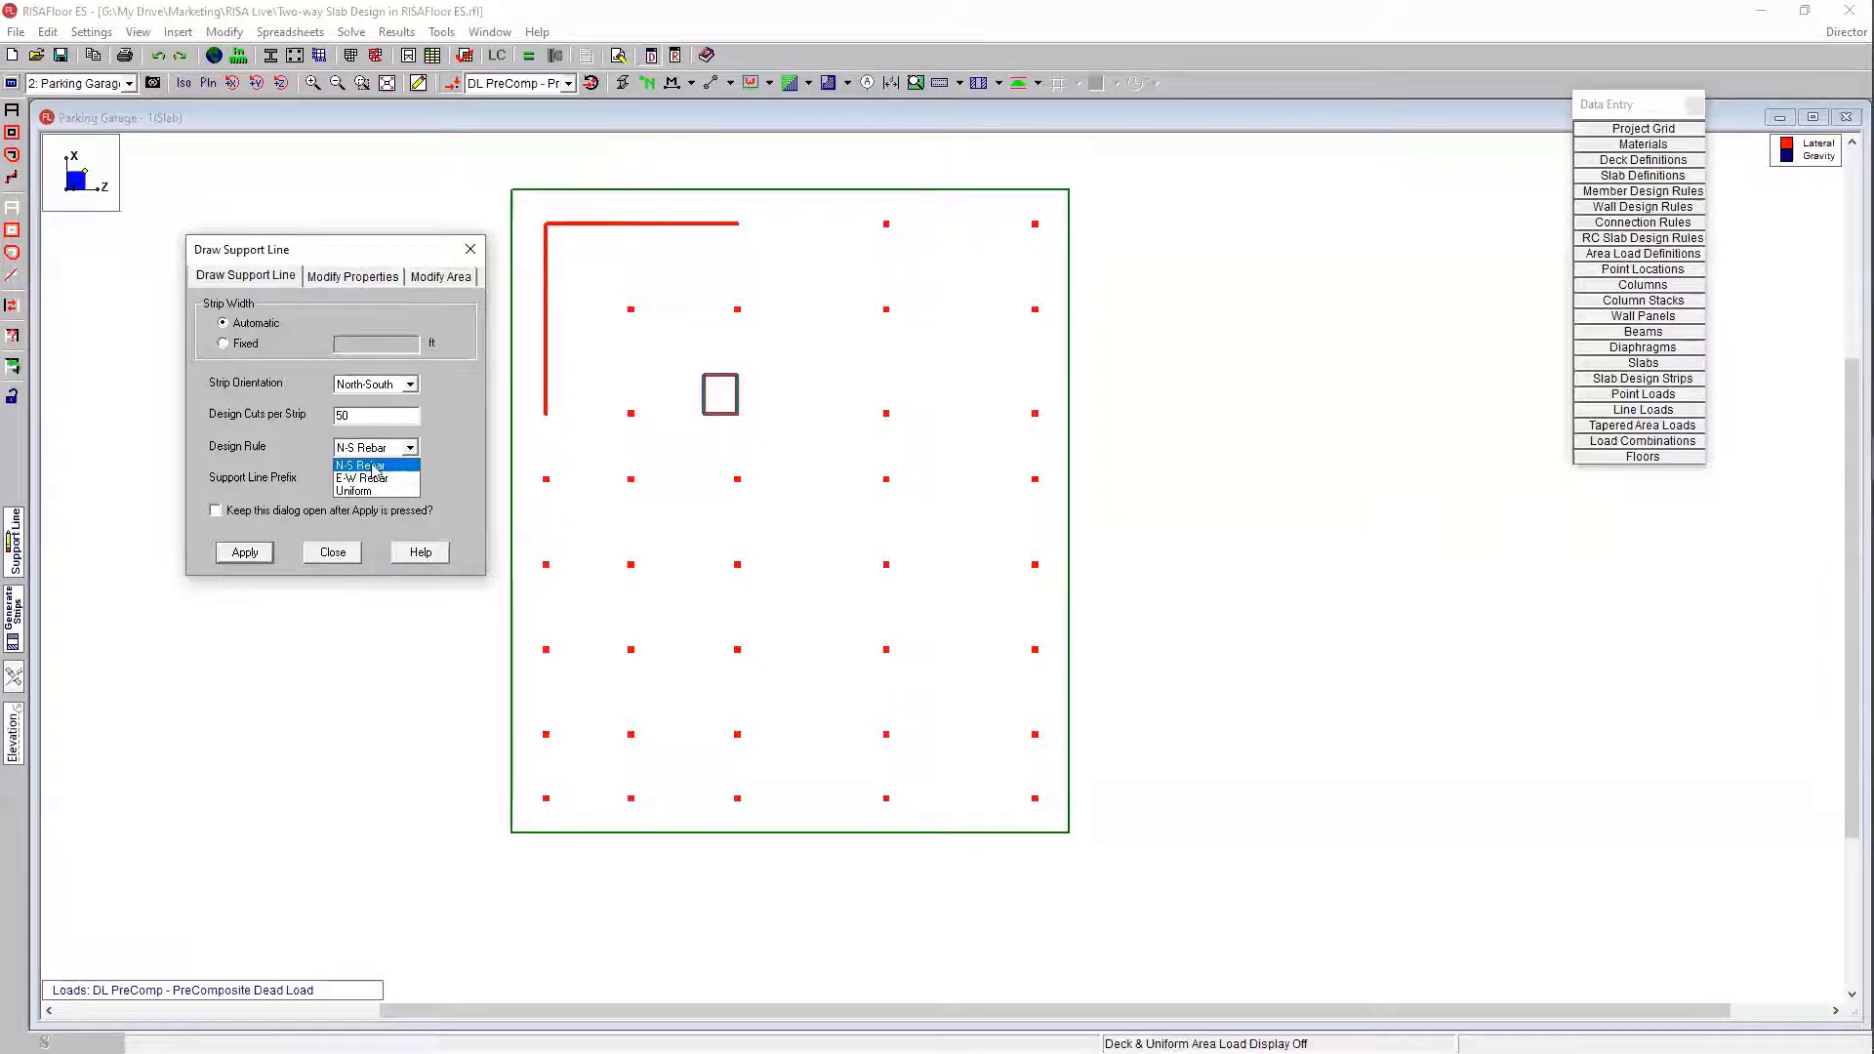
pyautogui.click(419, 390)
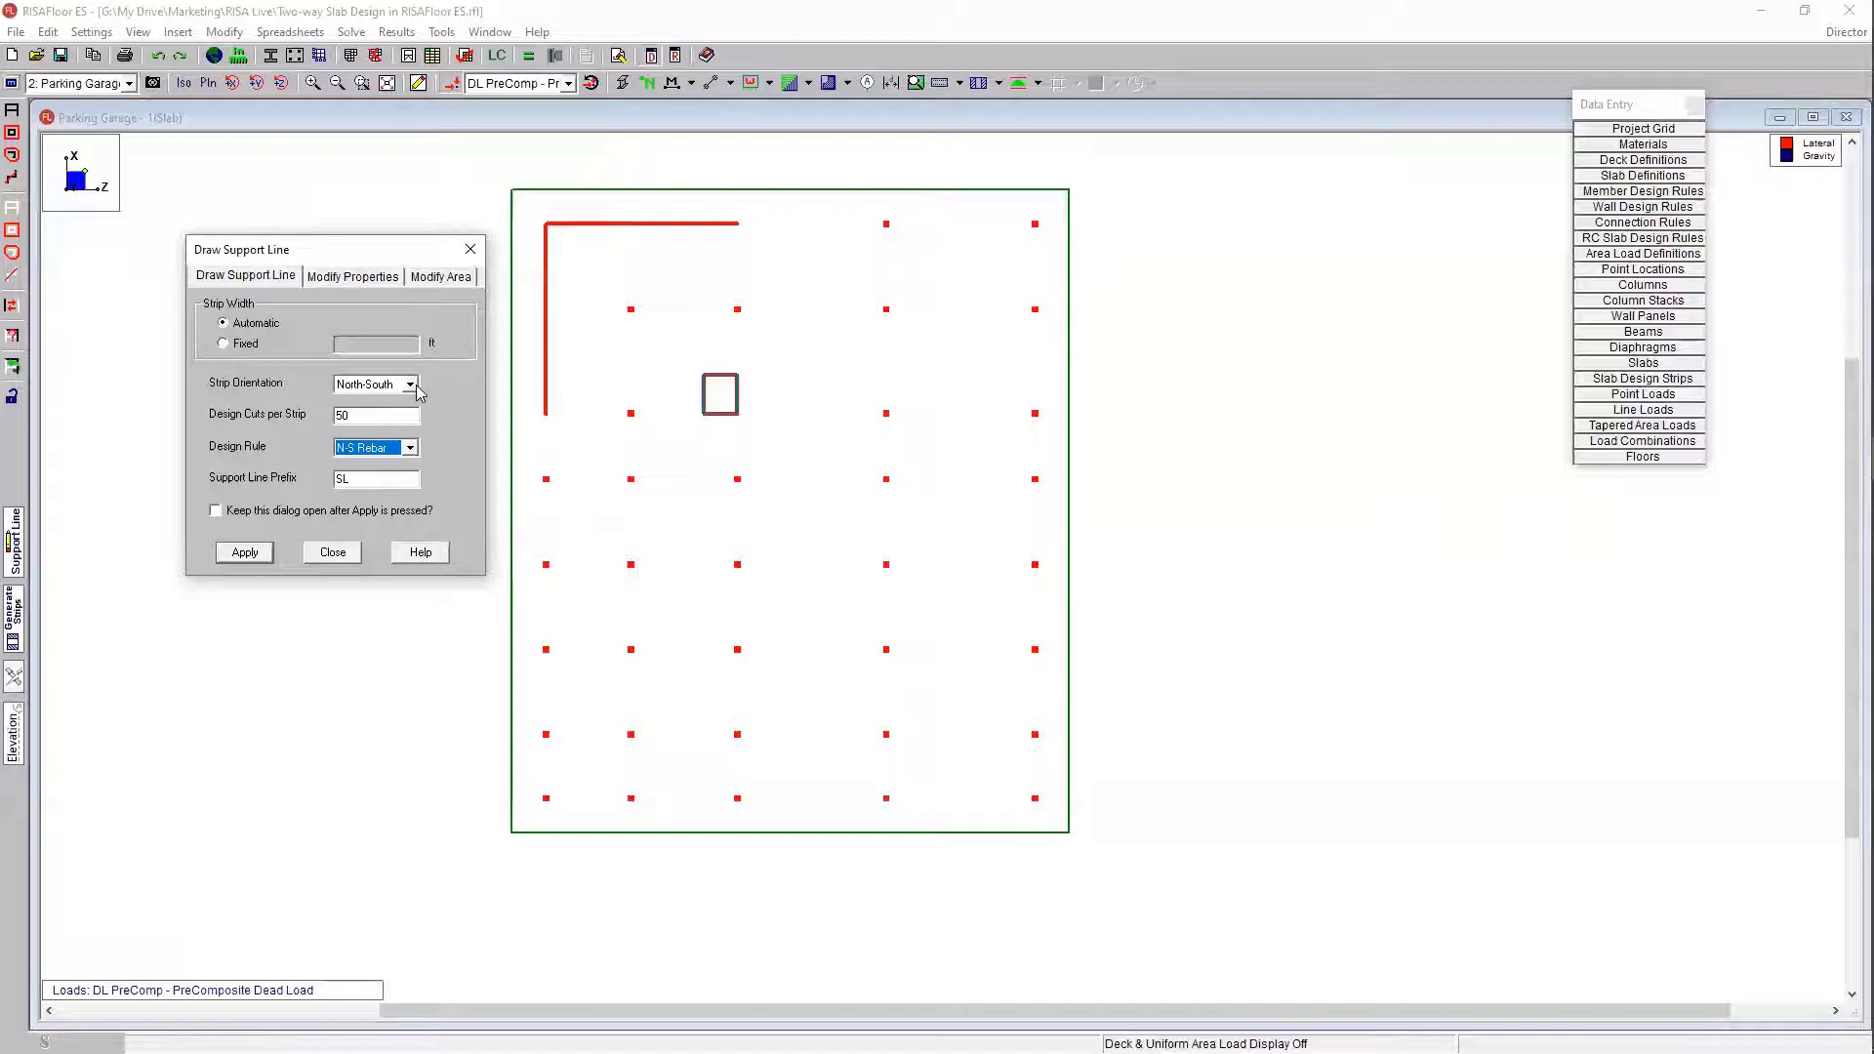
# Step: Draw North-South support lines with N-S Rebar along the plan's two rightmost column lines, from bottom row to top row, keeping the settings dialog open
pyautogui.click(283, 510)
pyautogui.moveTo(244, 256); pyautogui.dragTo(149, 259)
pyautogui.click(151, 554)
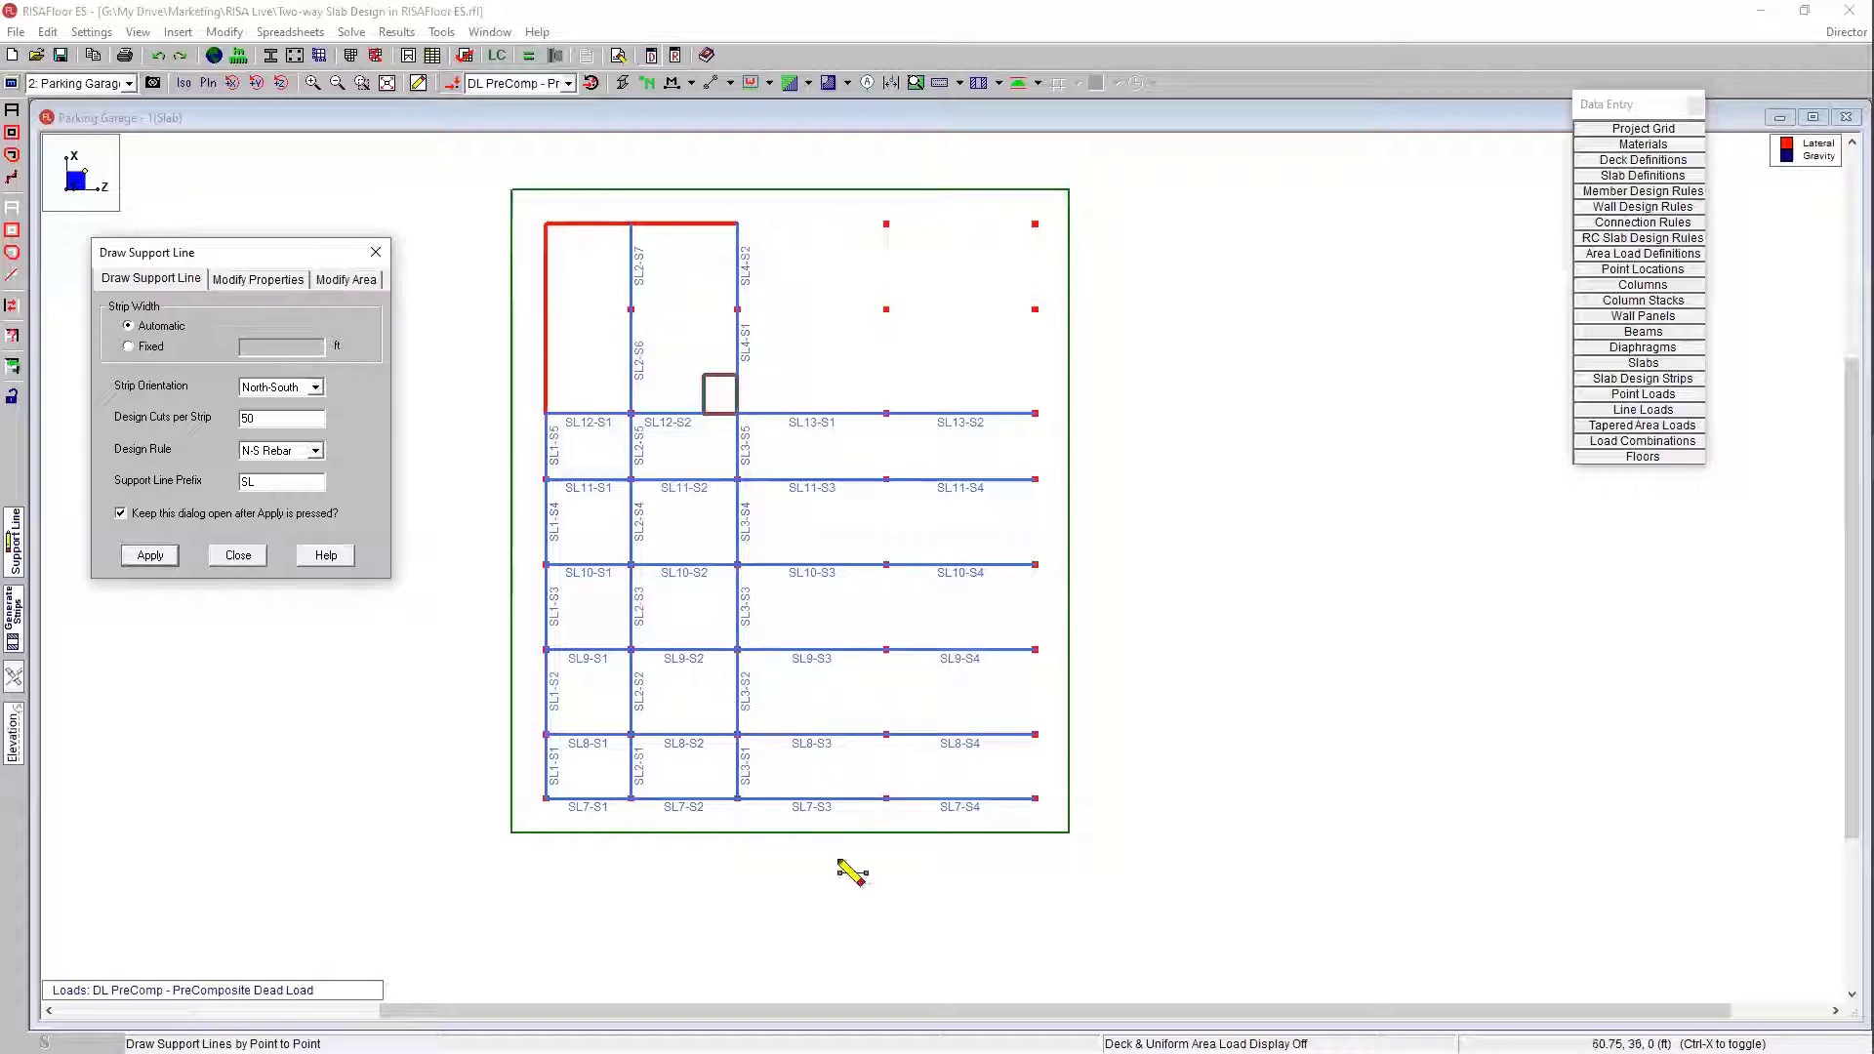
pyautogui.click(886, 798)
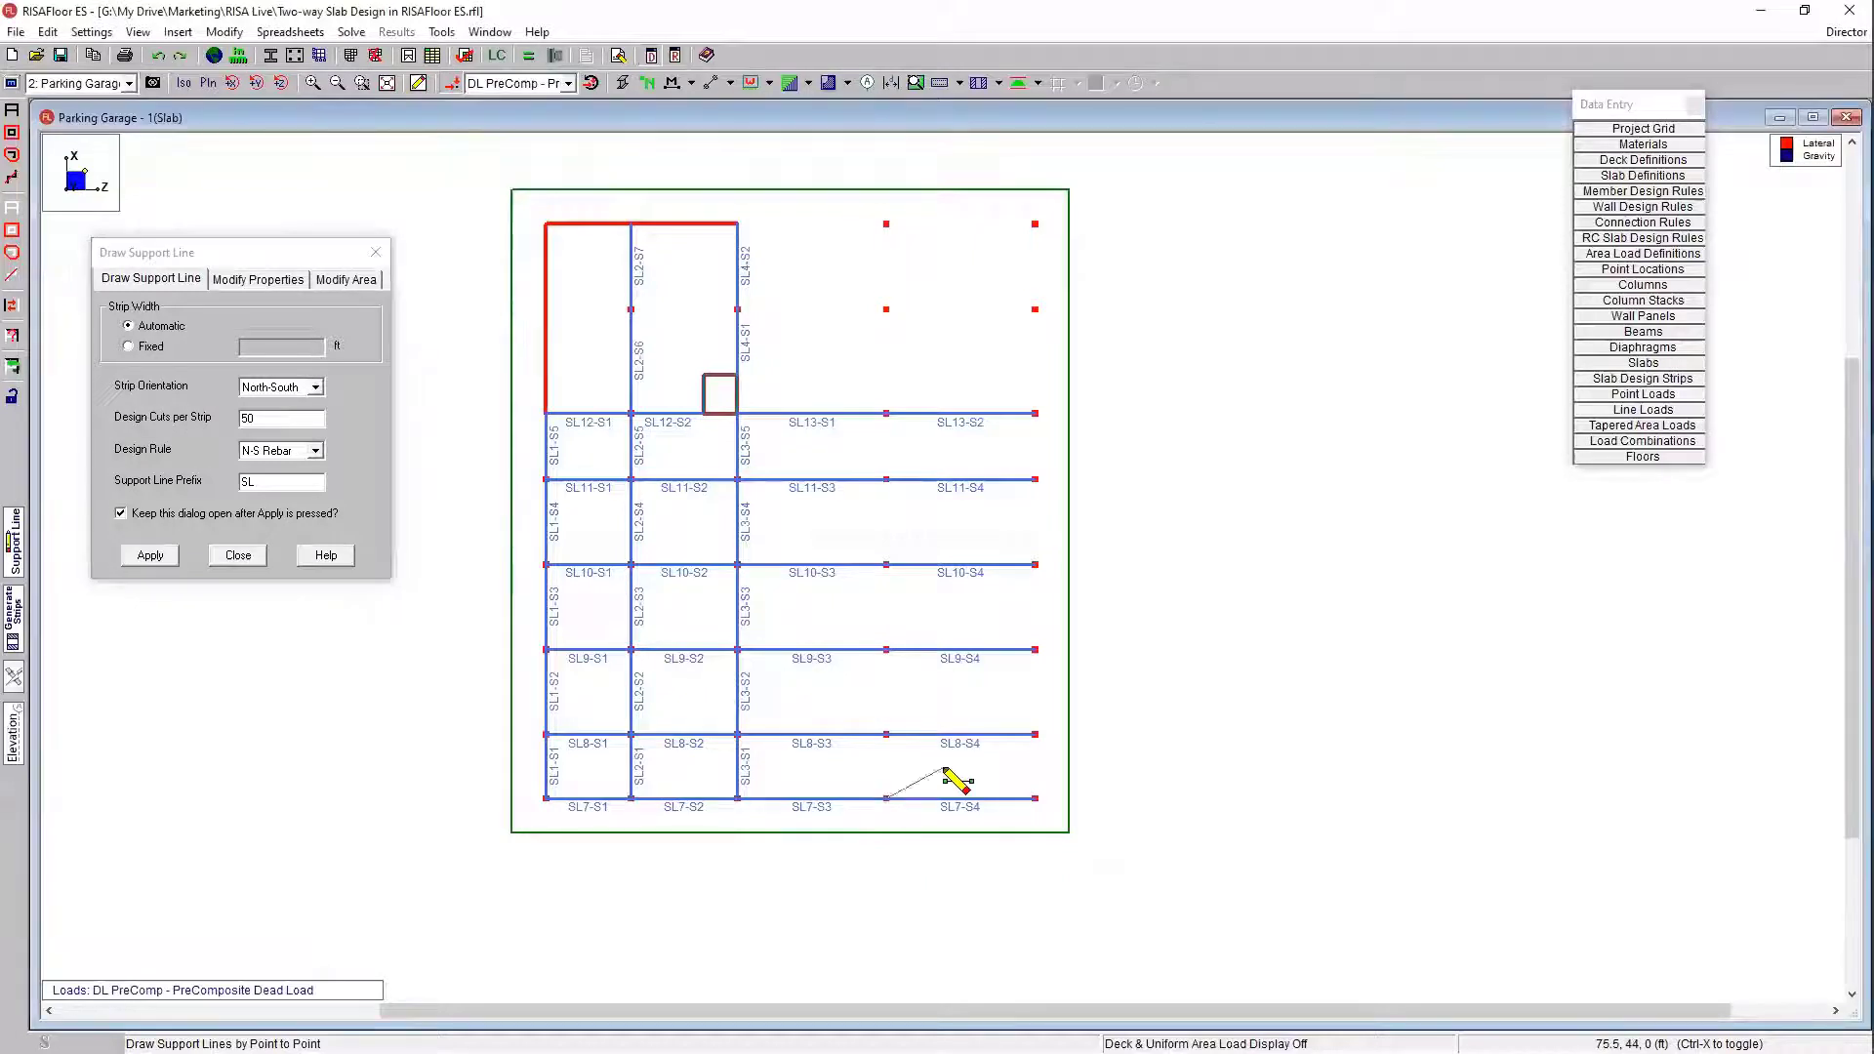
pyautogui.click(886, 223)
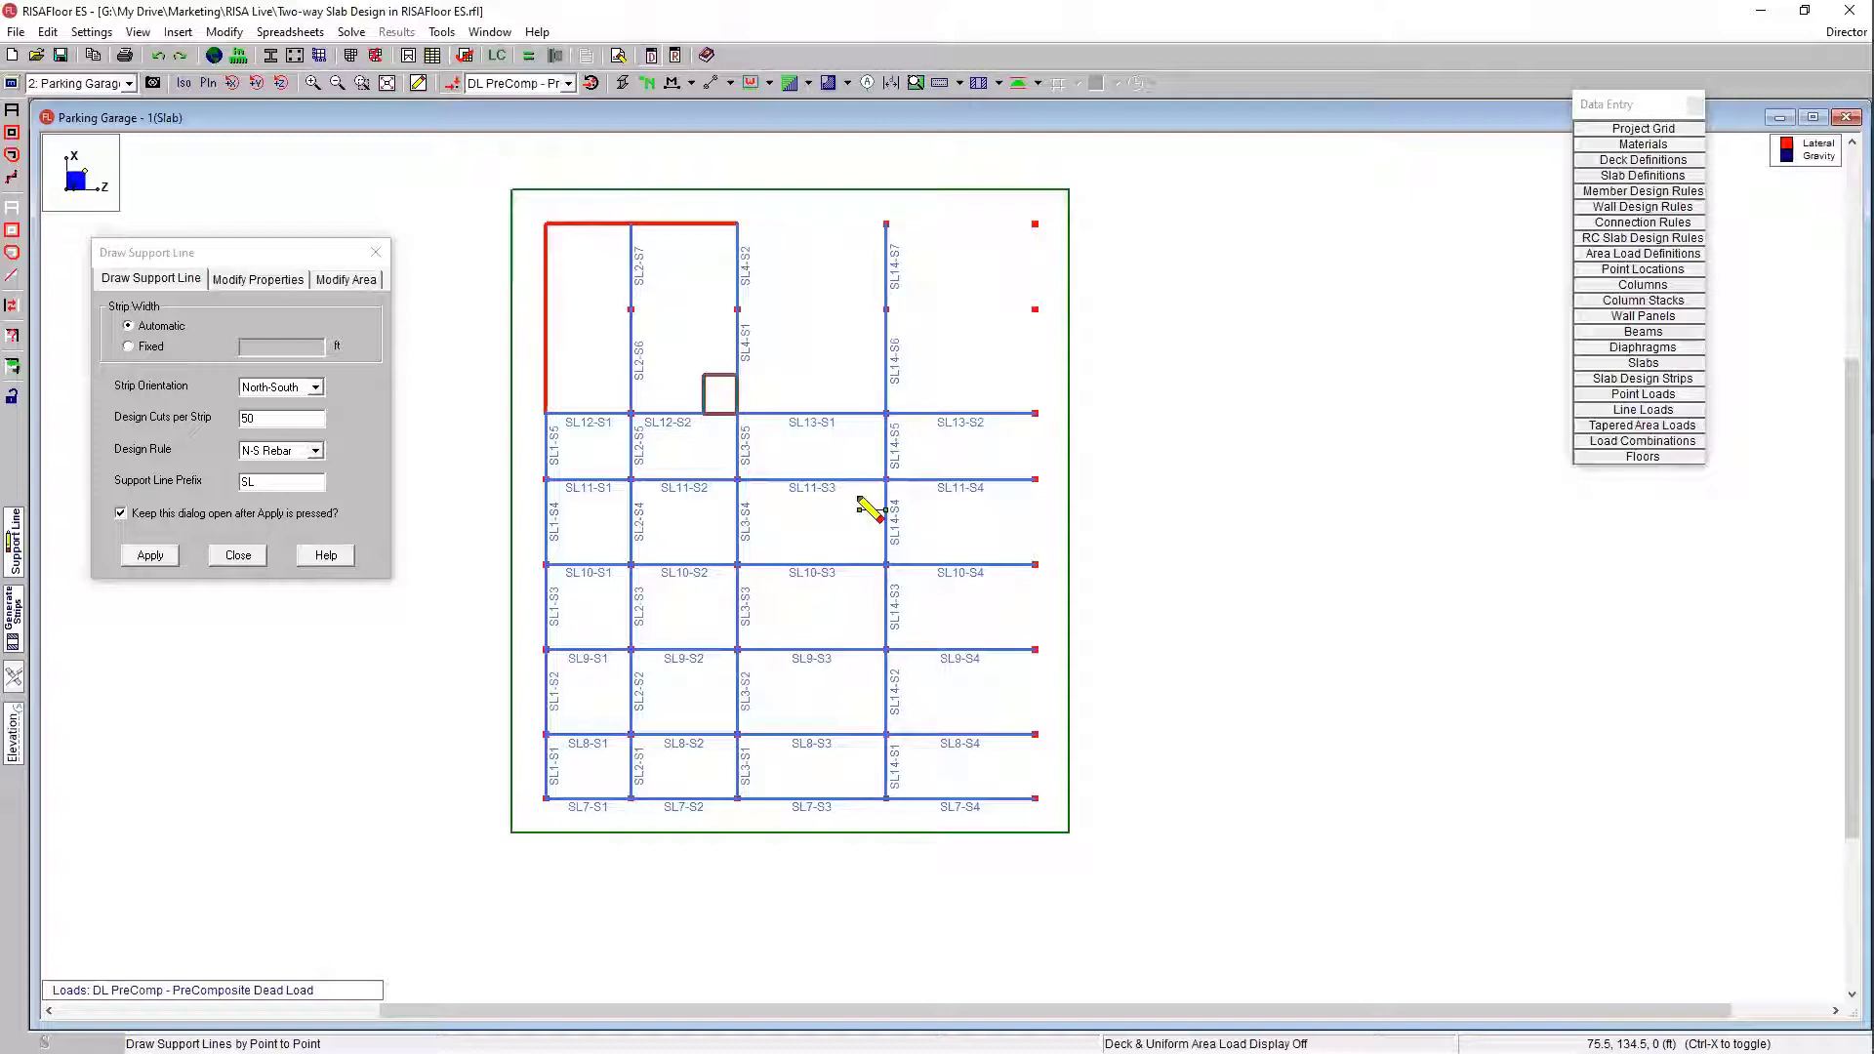
pyautogui.click(1035, 799)
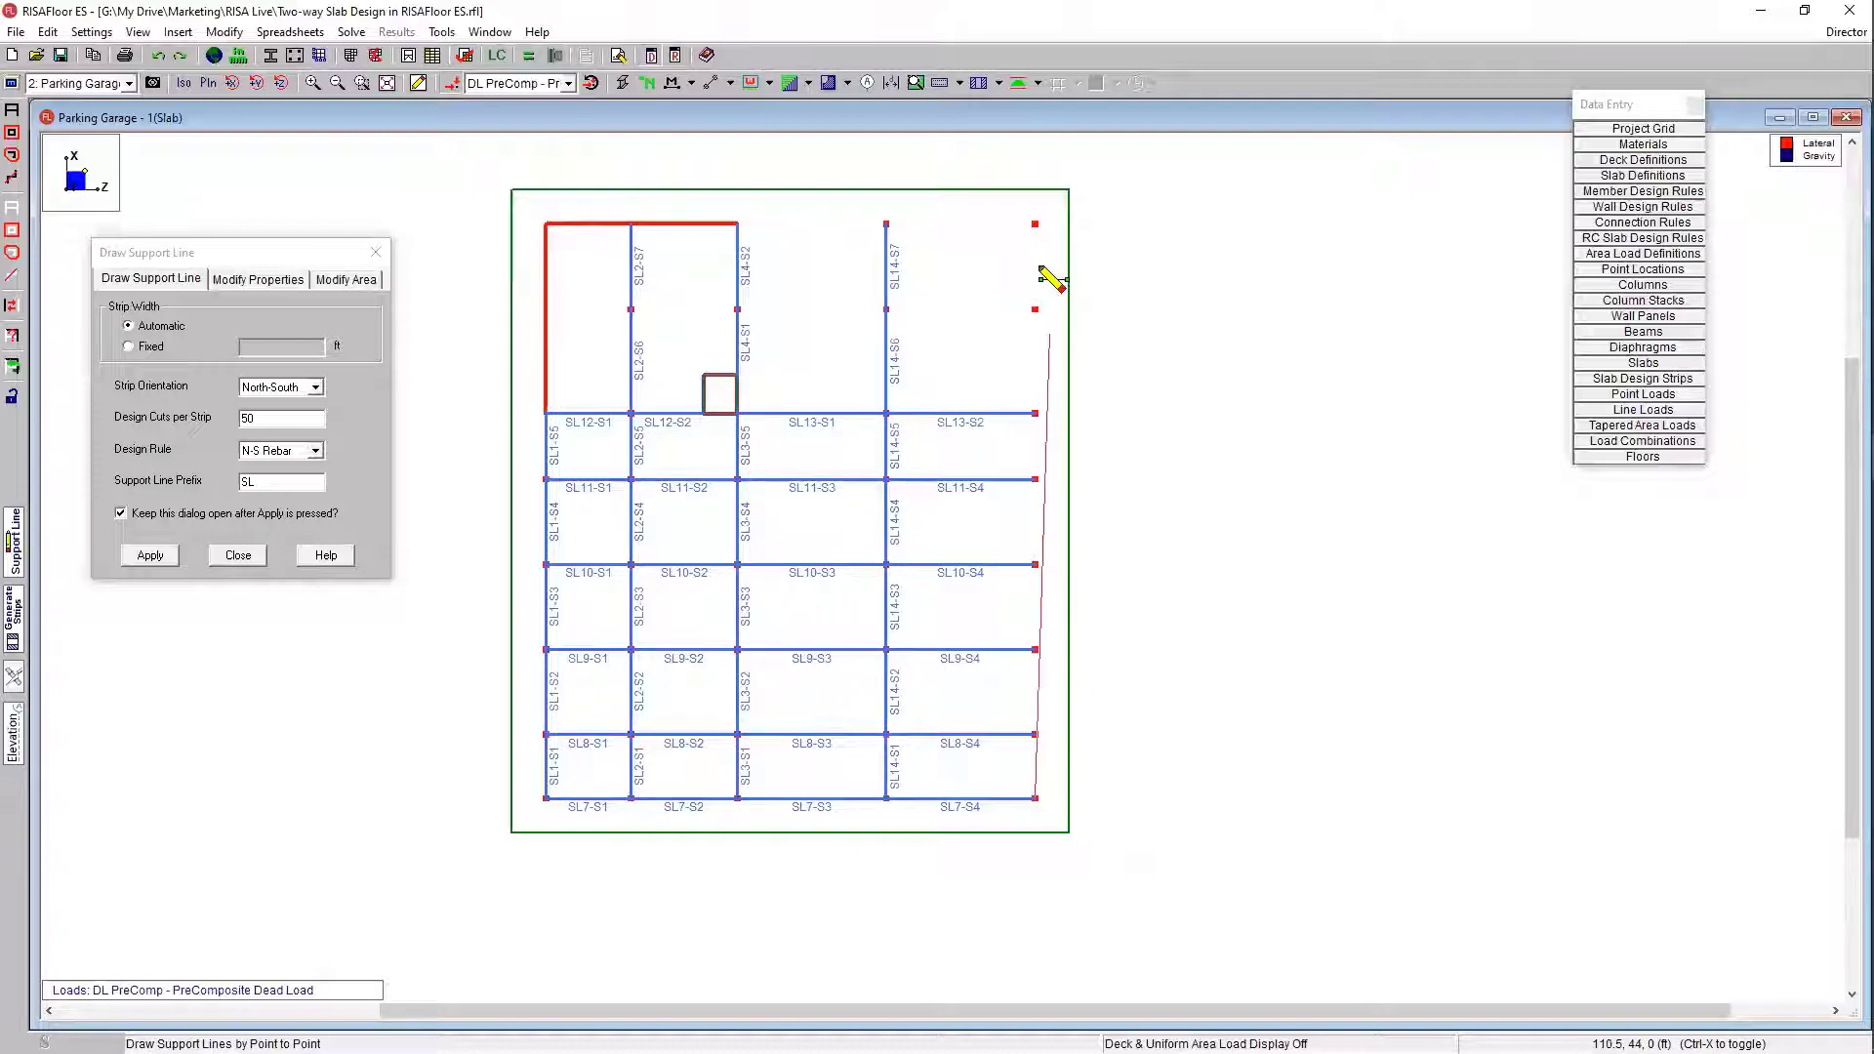
pyautogui.click(1035, 225)
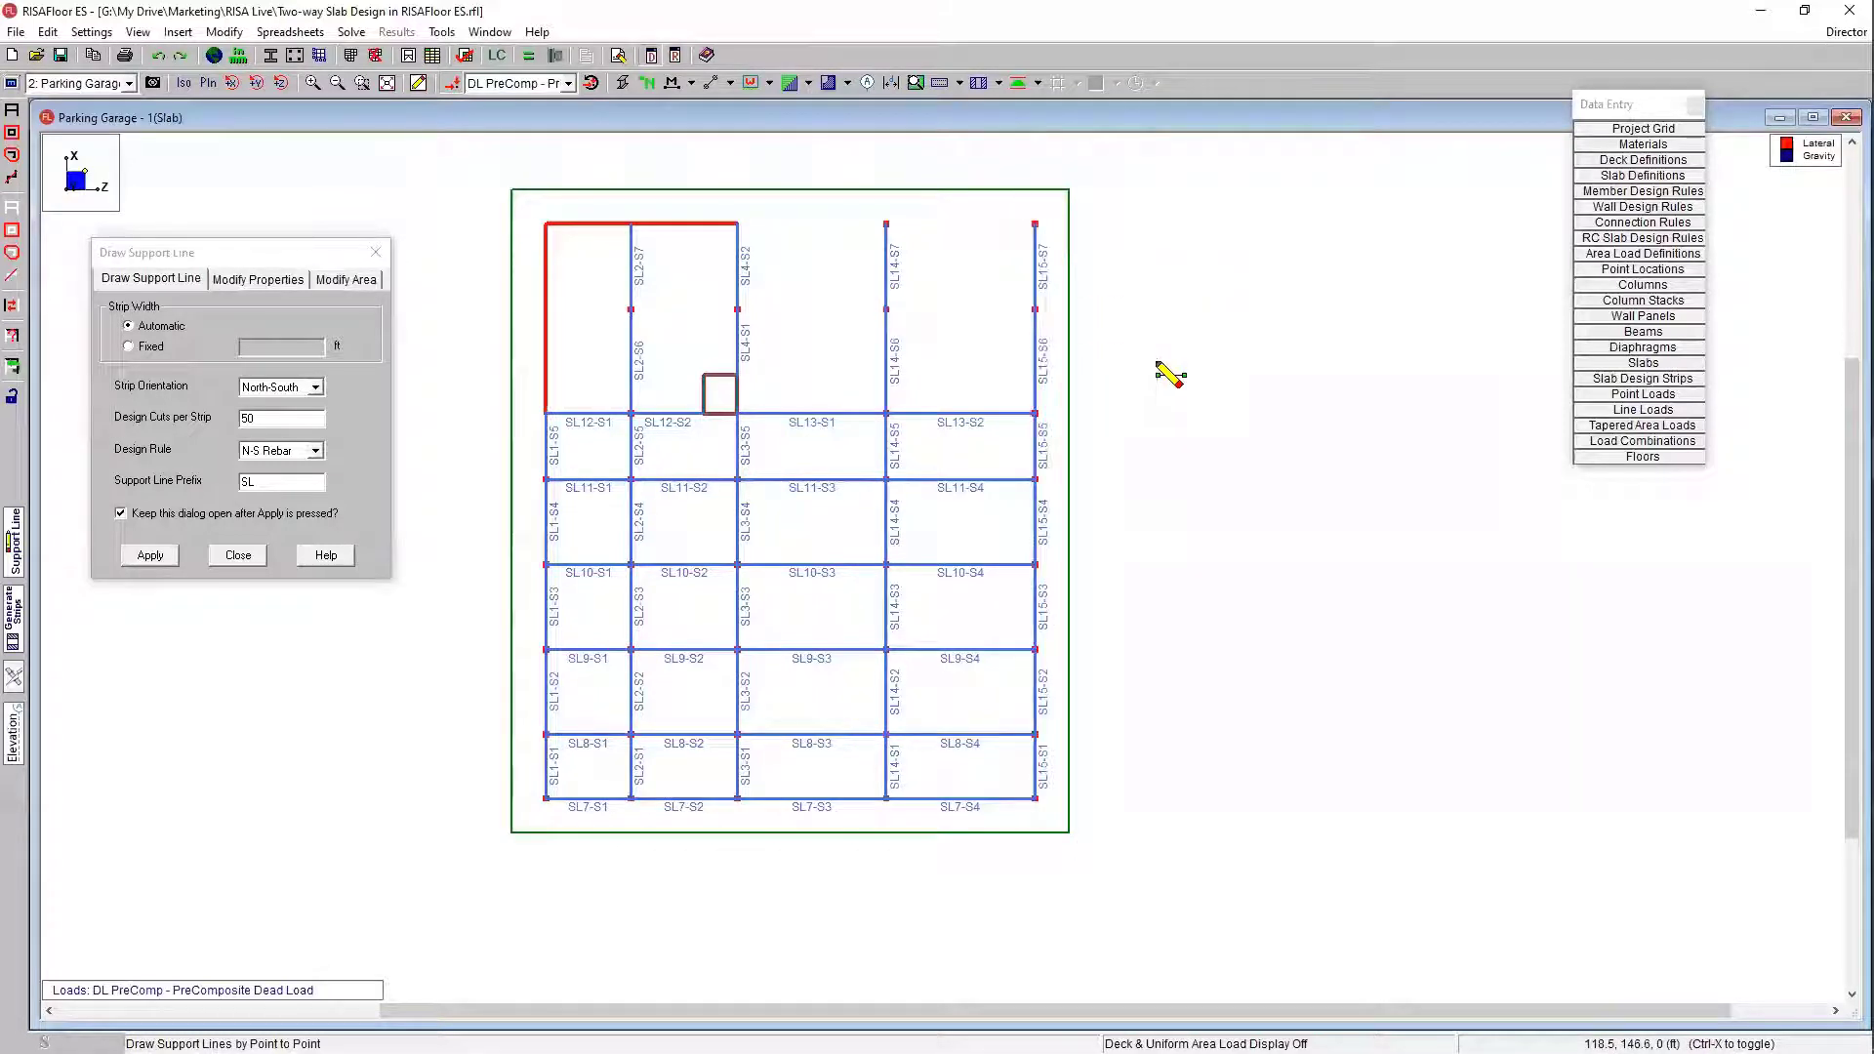
# Step: Draw an East-West support line with E-W Rebar along the second column row from the top, from the rightmost column to the left wall
pyautogui.click(293, 387)
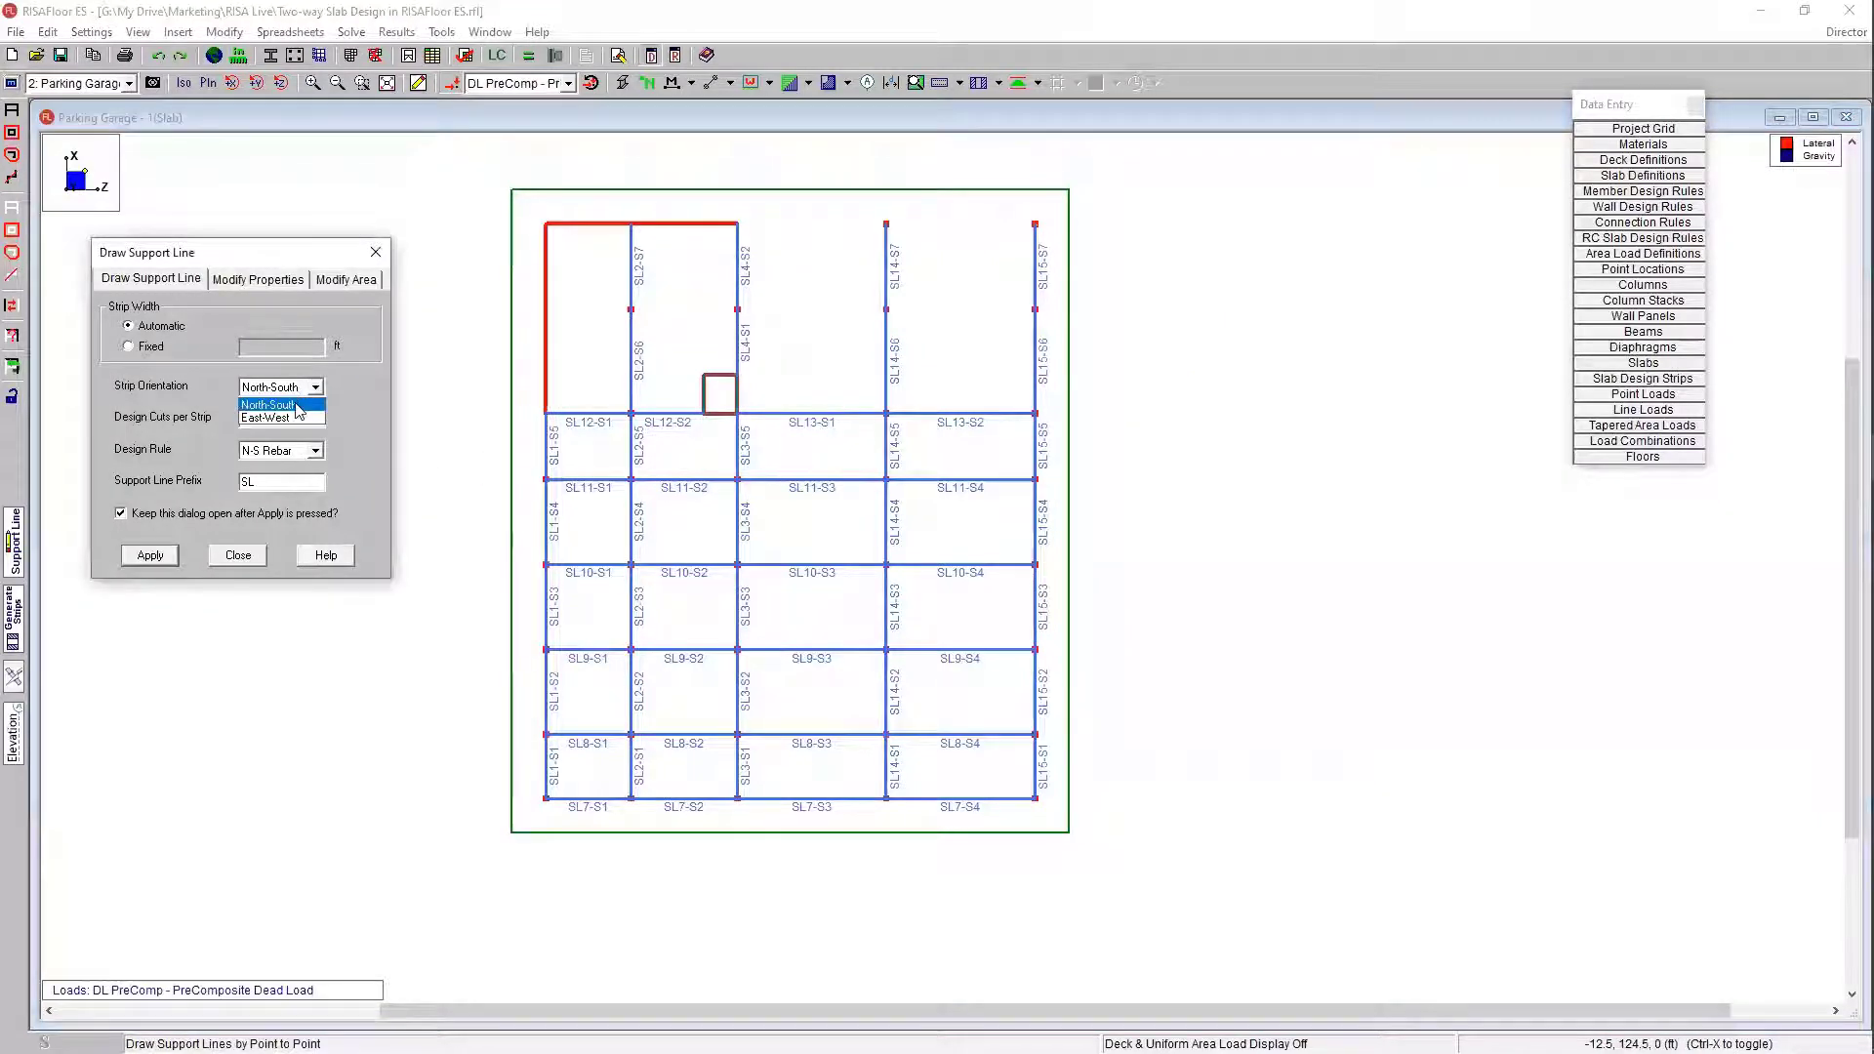
pyautogui.click(293, 416)
pyautogui.click(314, 451)
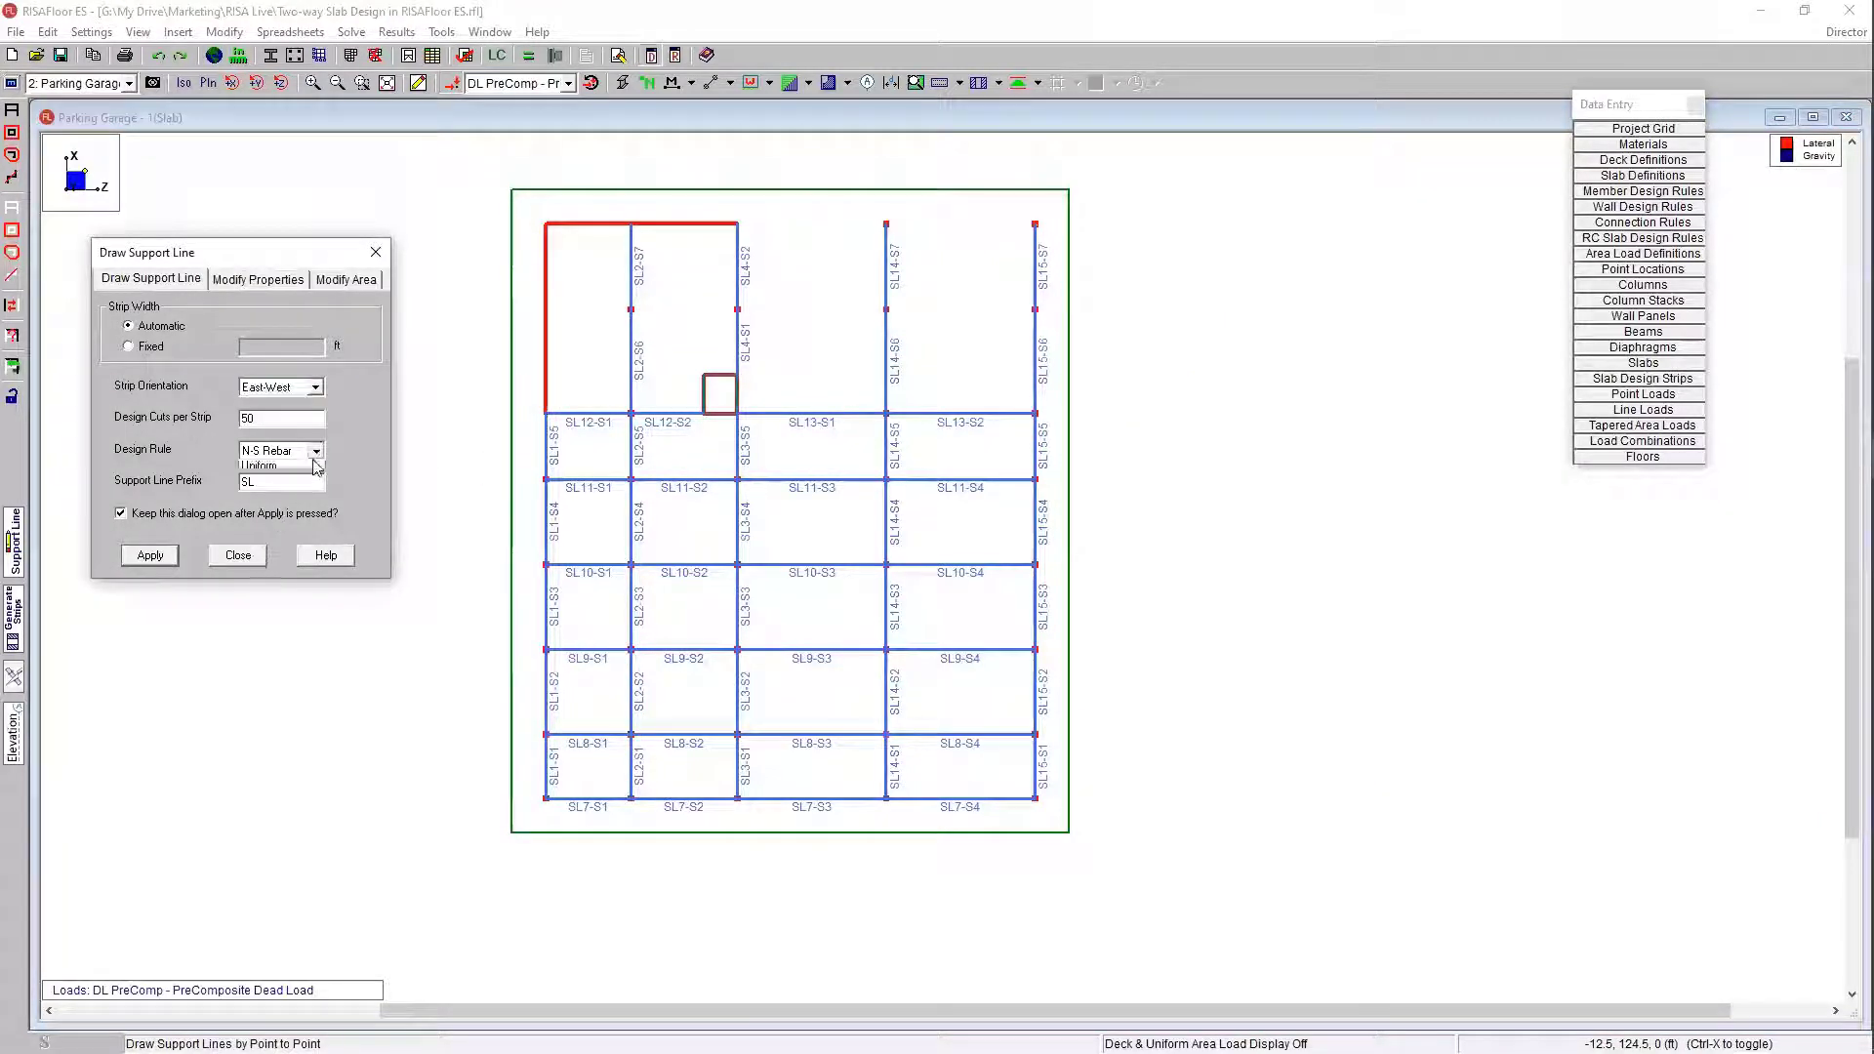
pyautogui.click(291, 481)
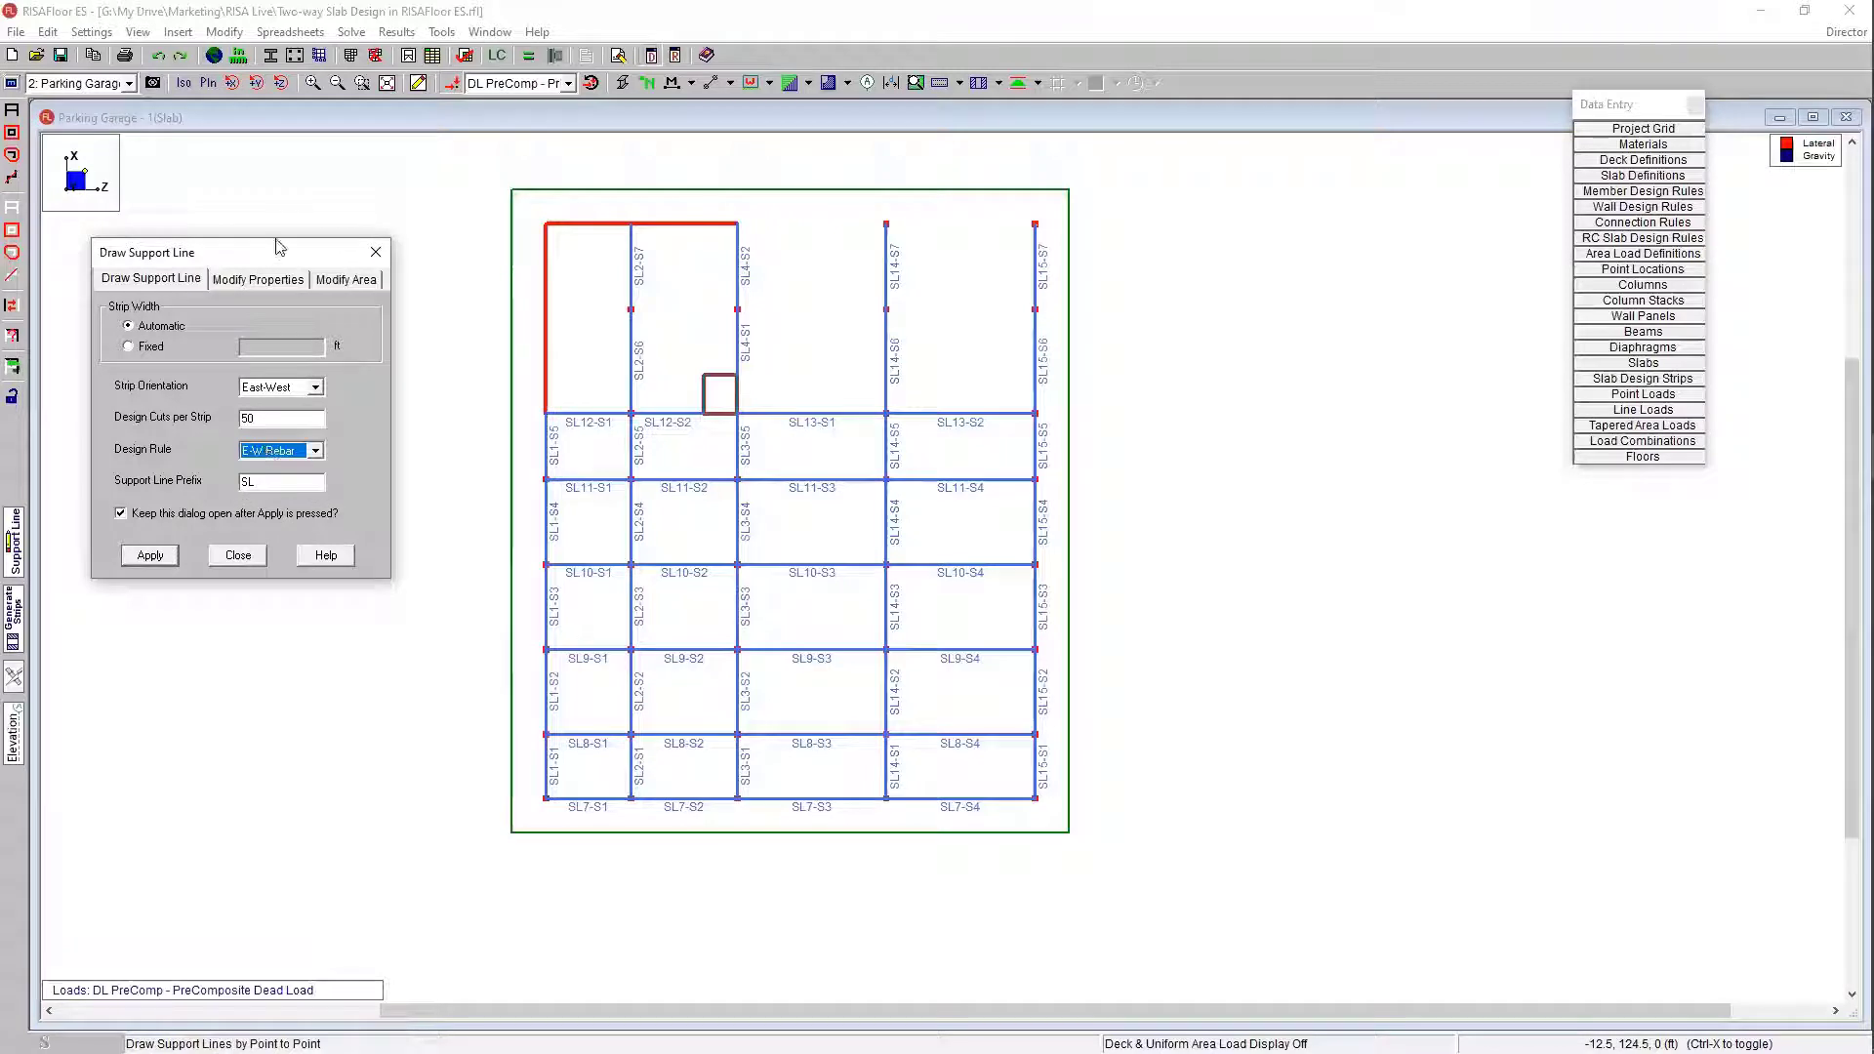
pyautogui.moveTo(315, 264); pyautogui.dragTo(381, 267)
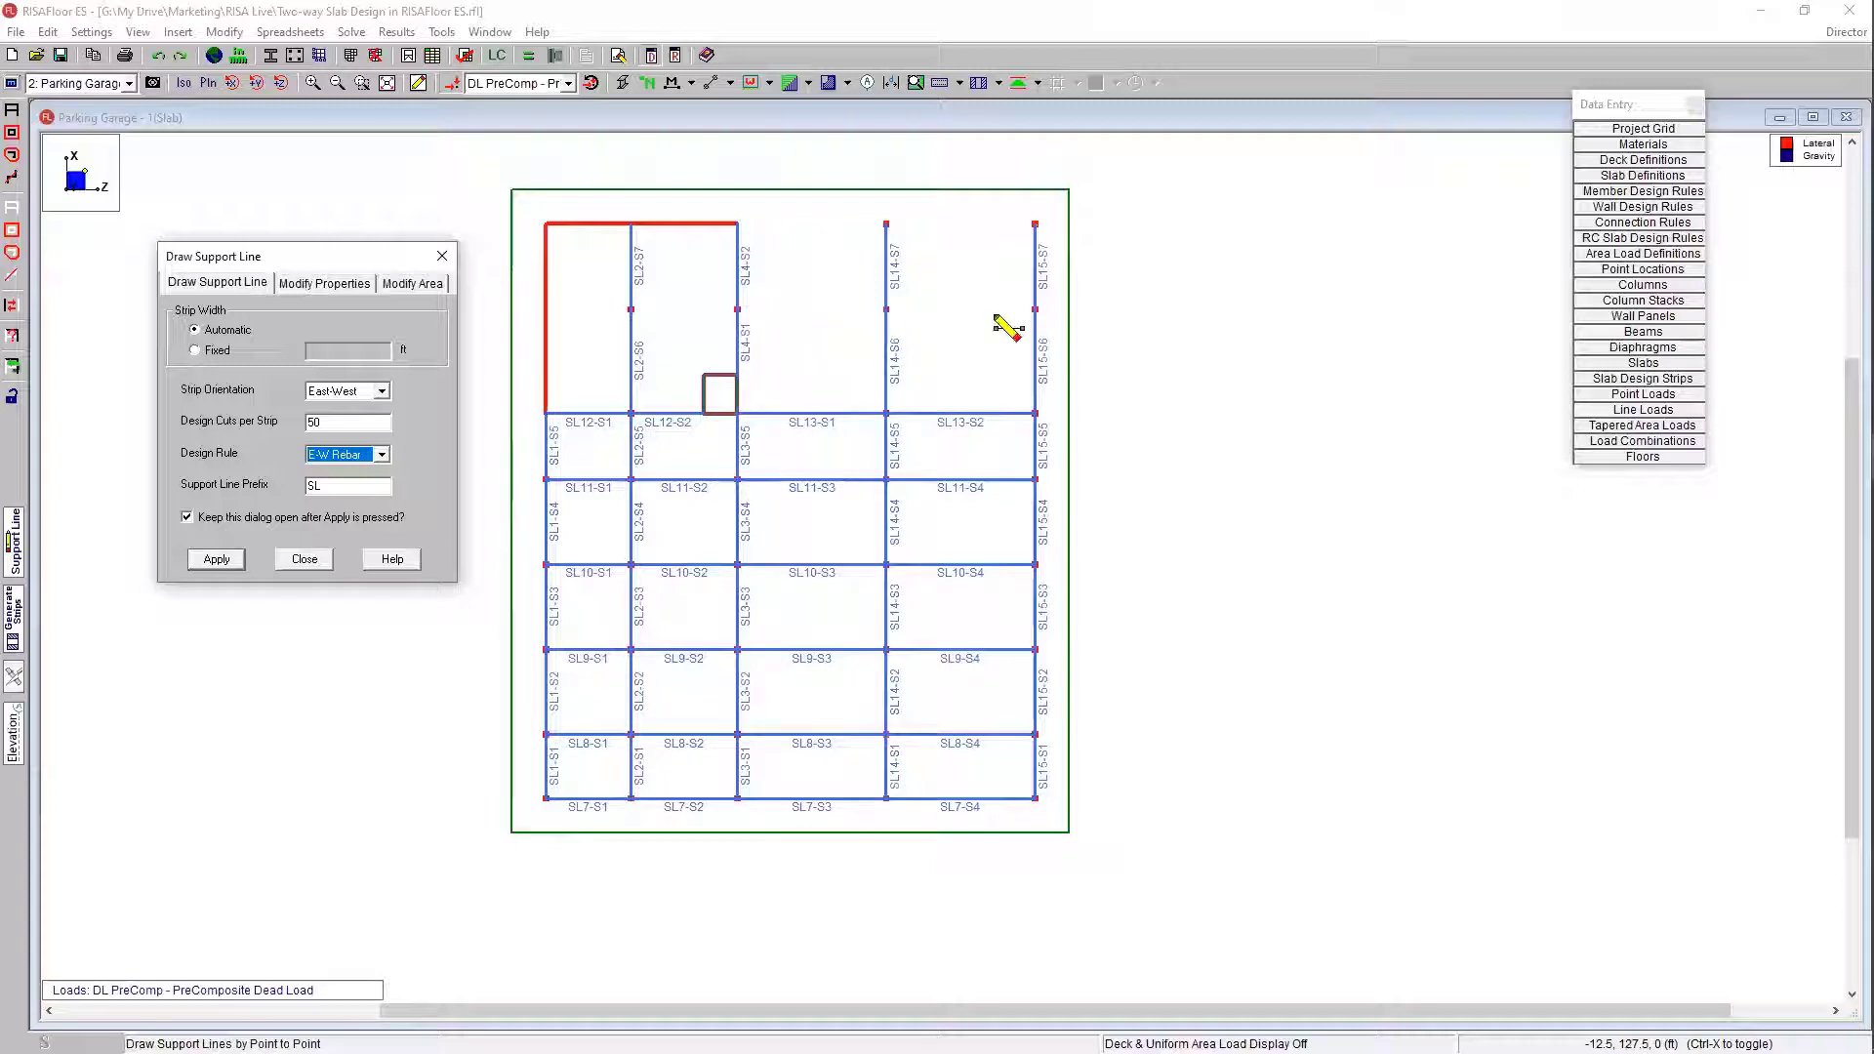
pyautogui.click(1034, 310)
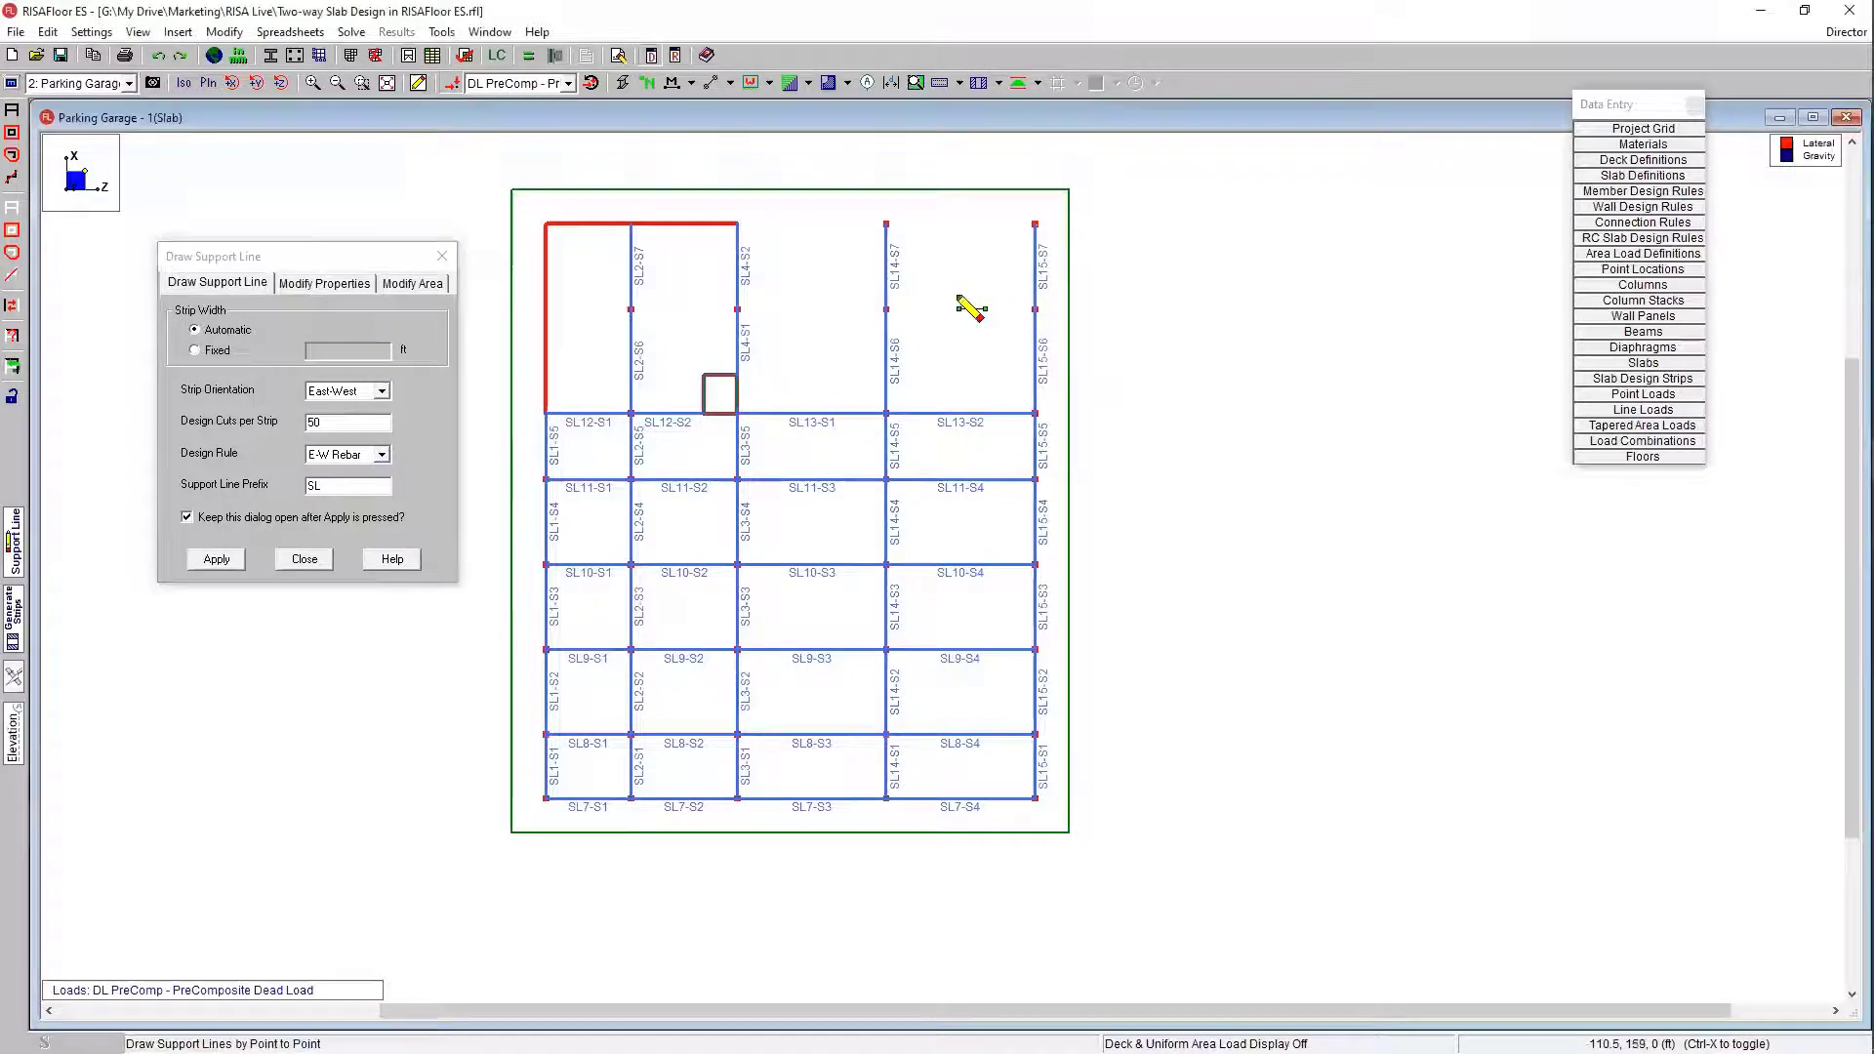
pyautogui.click(630, 310)
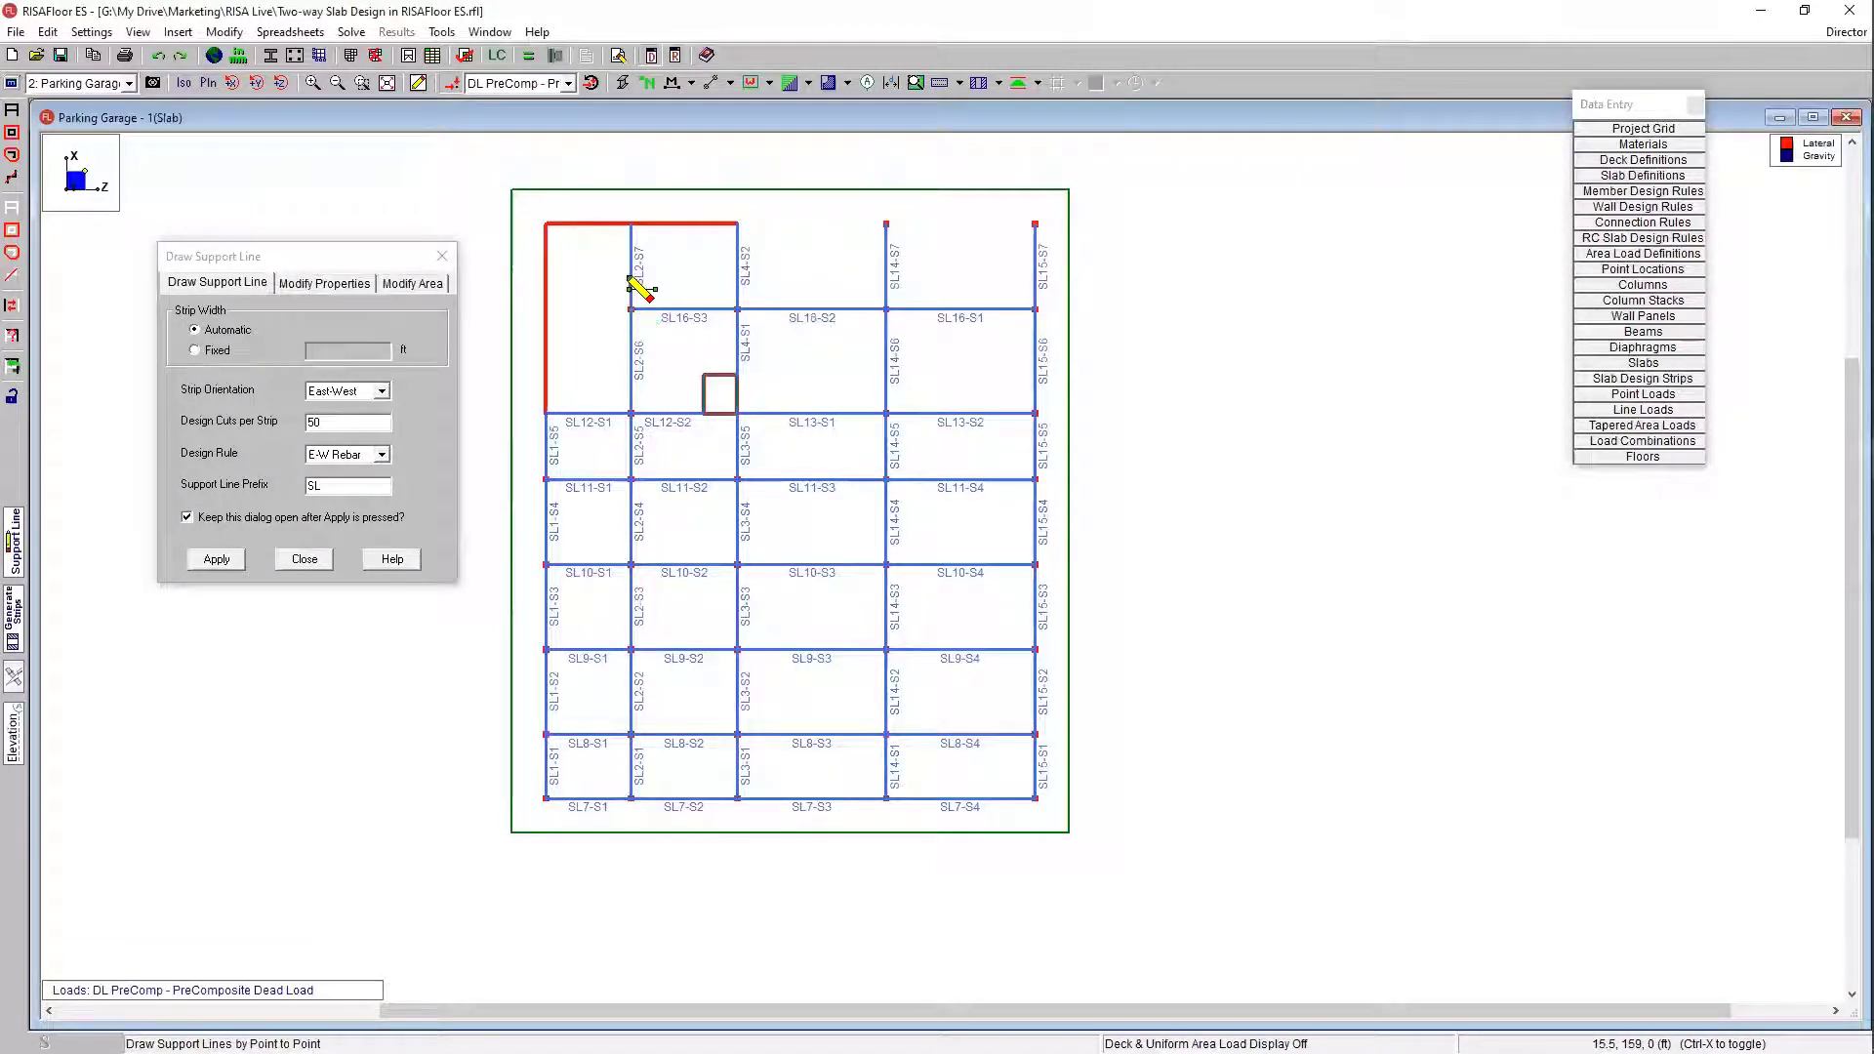
pyautogui.click(546, 312)
pyautogui.rightClick(545, 313)
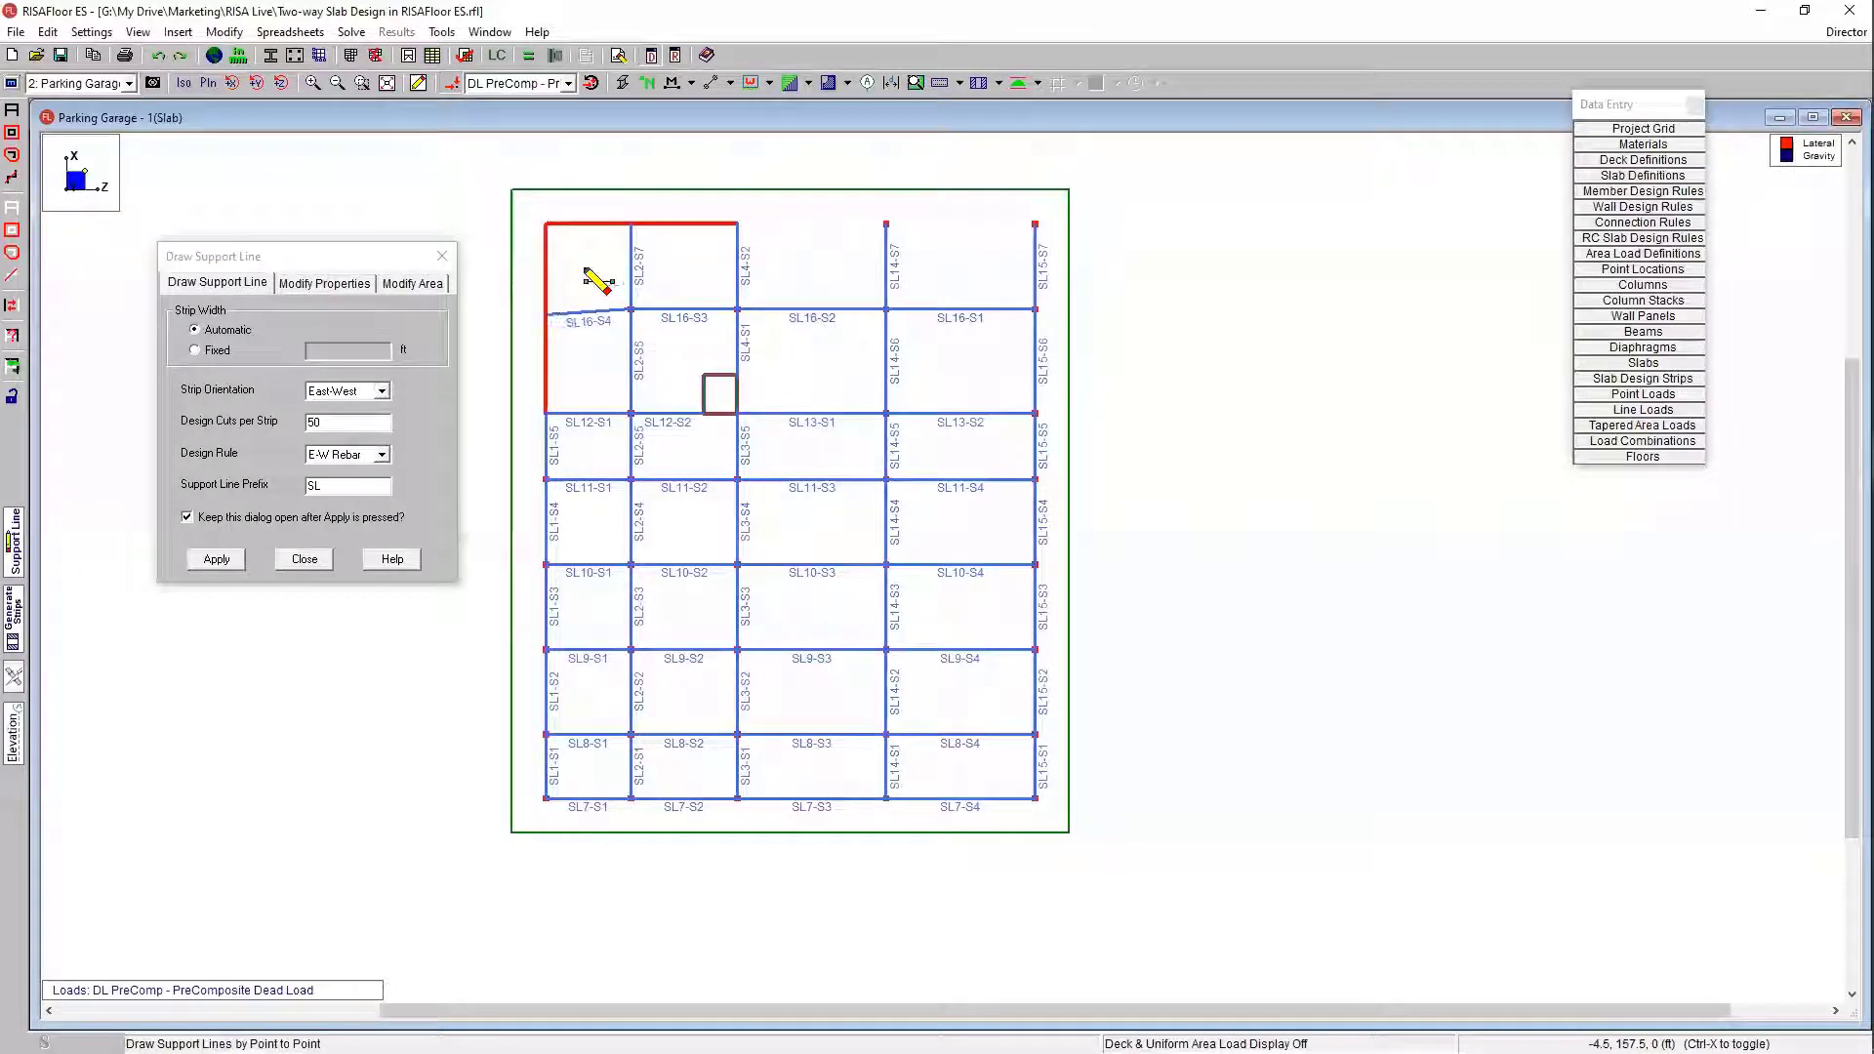
# Step: Draw an East-West support line with E-W Rebar along the top column row, from the rightmost column to the top wall's end
pyautogui.click(1034, 224)
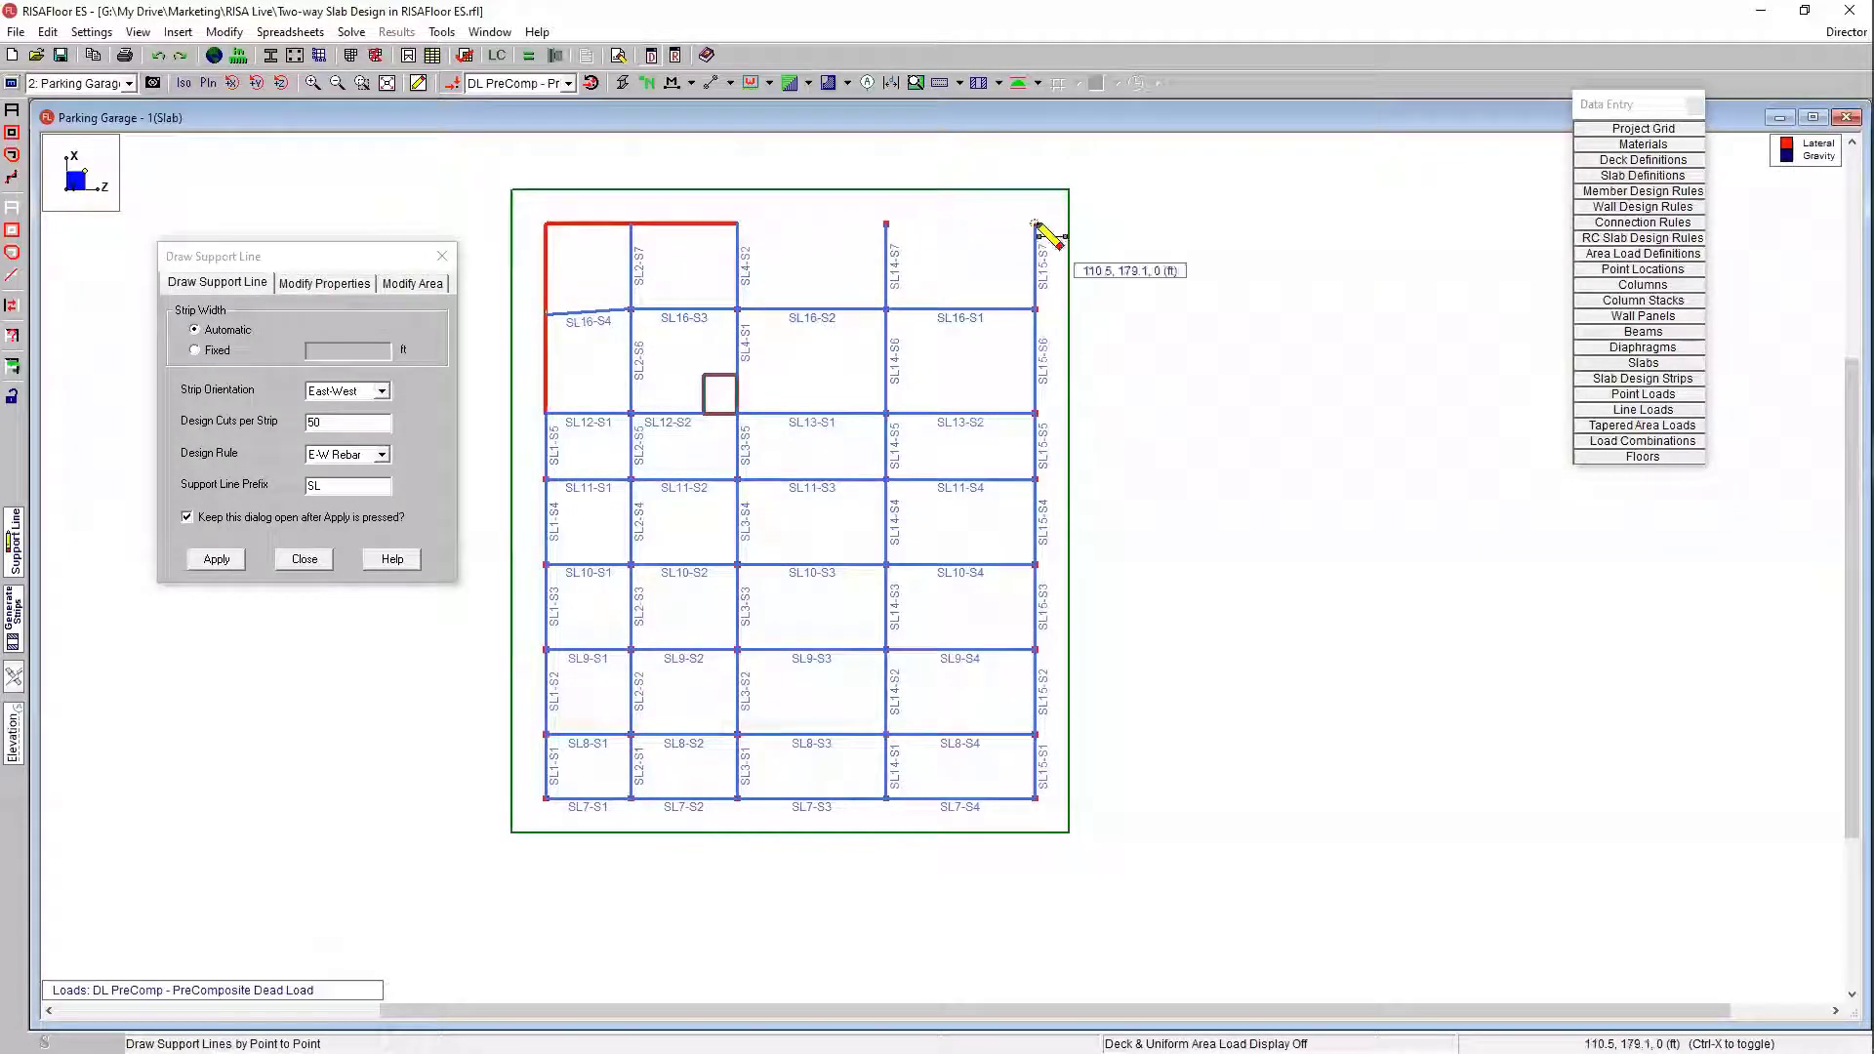
pyautogui.click(737, 223)
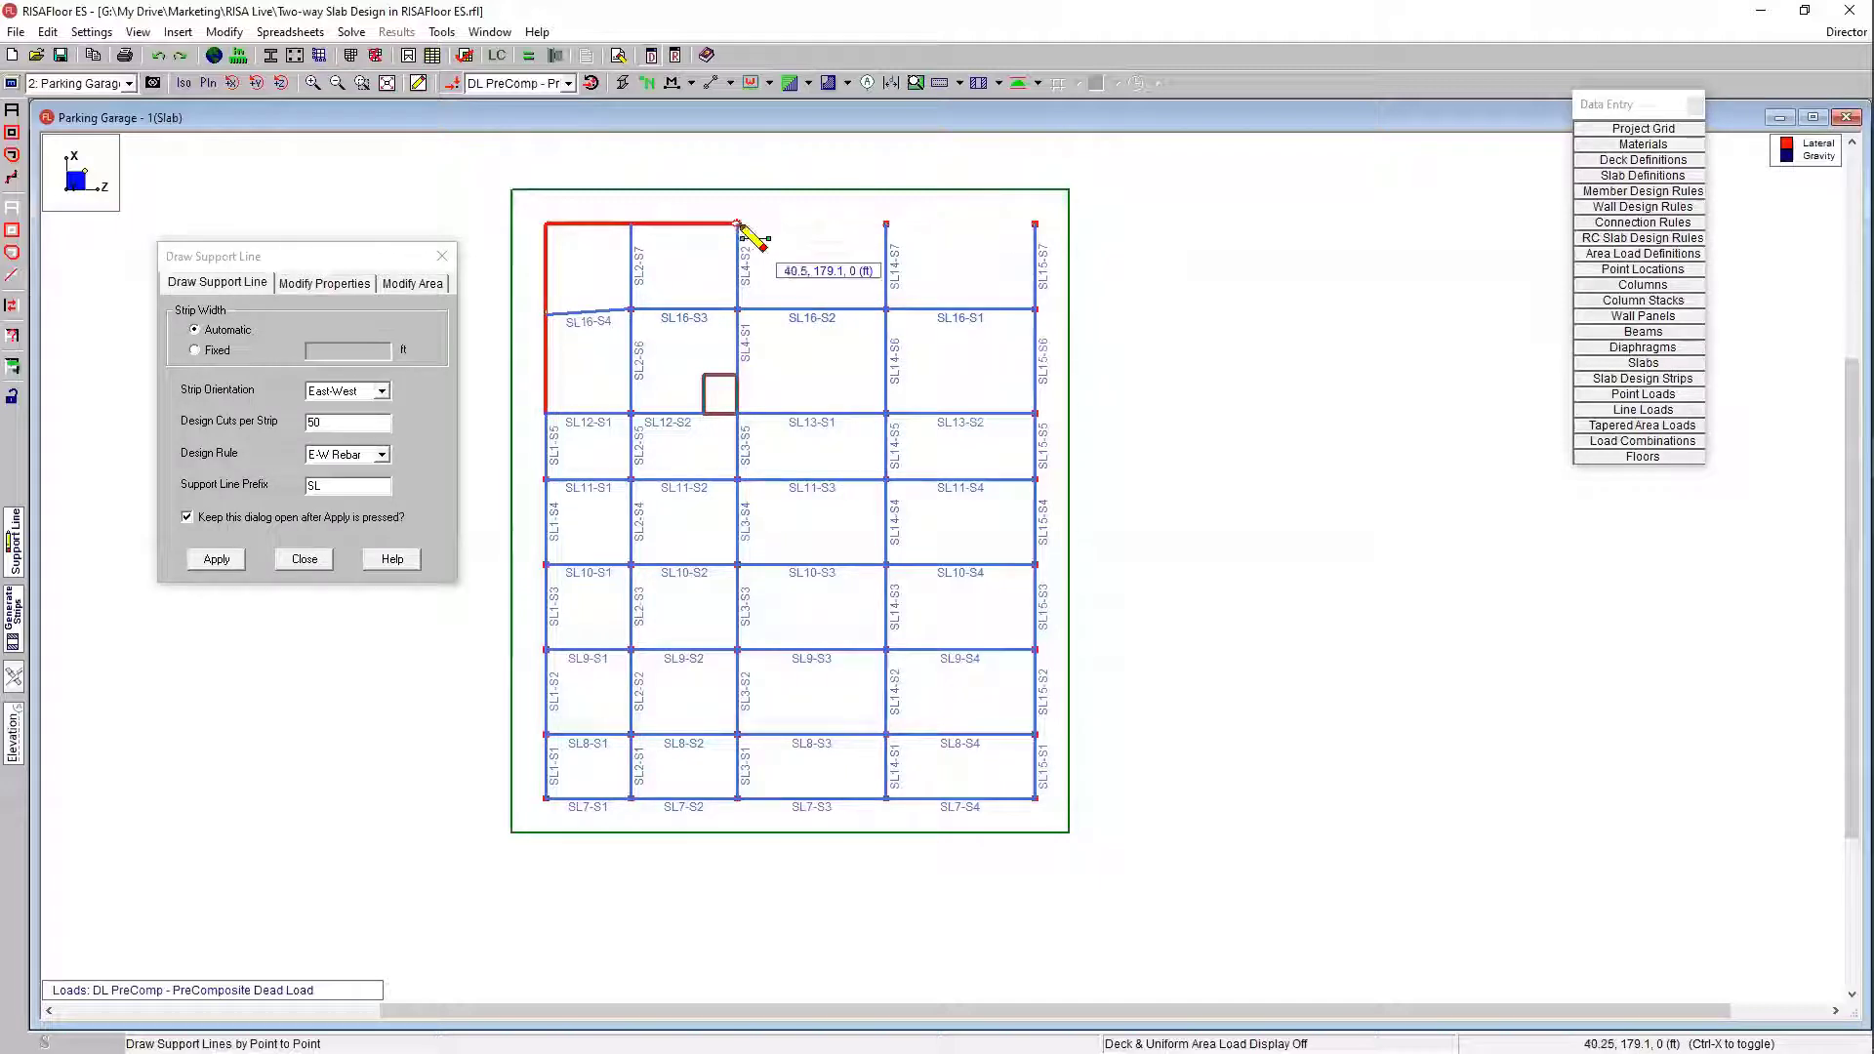
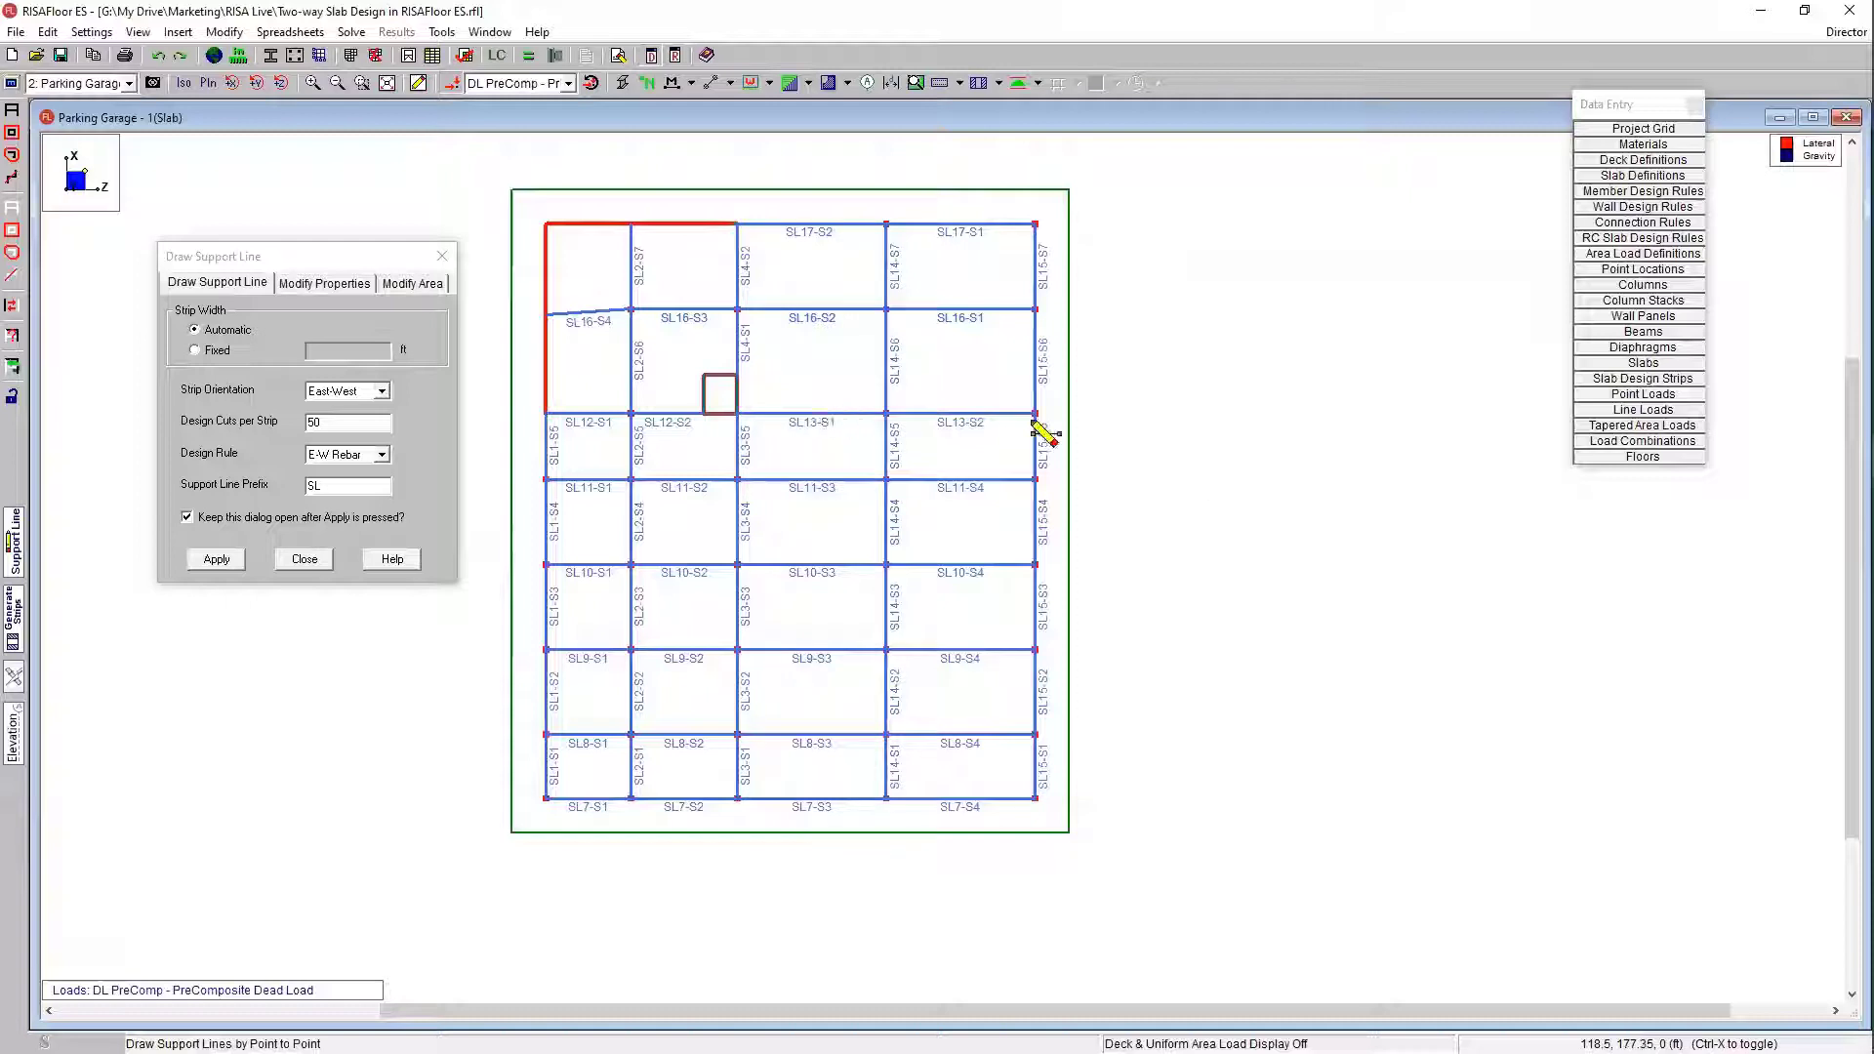
pyautogui.click(305, 560)
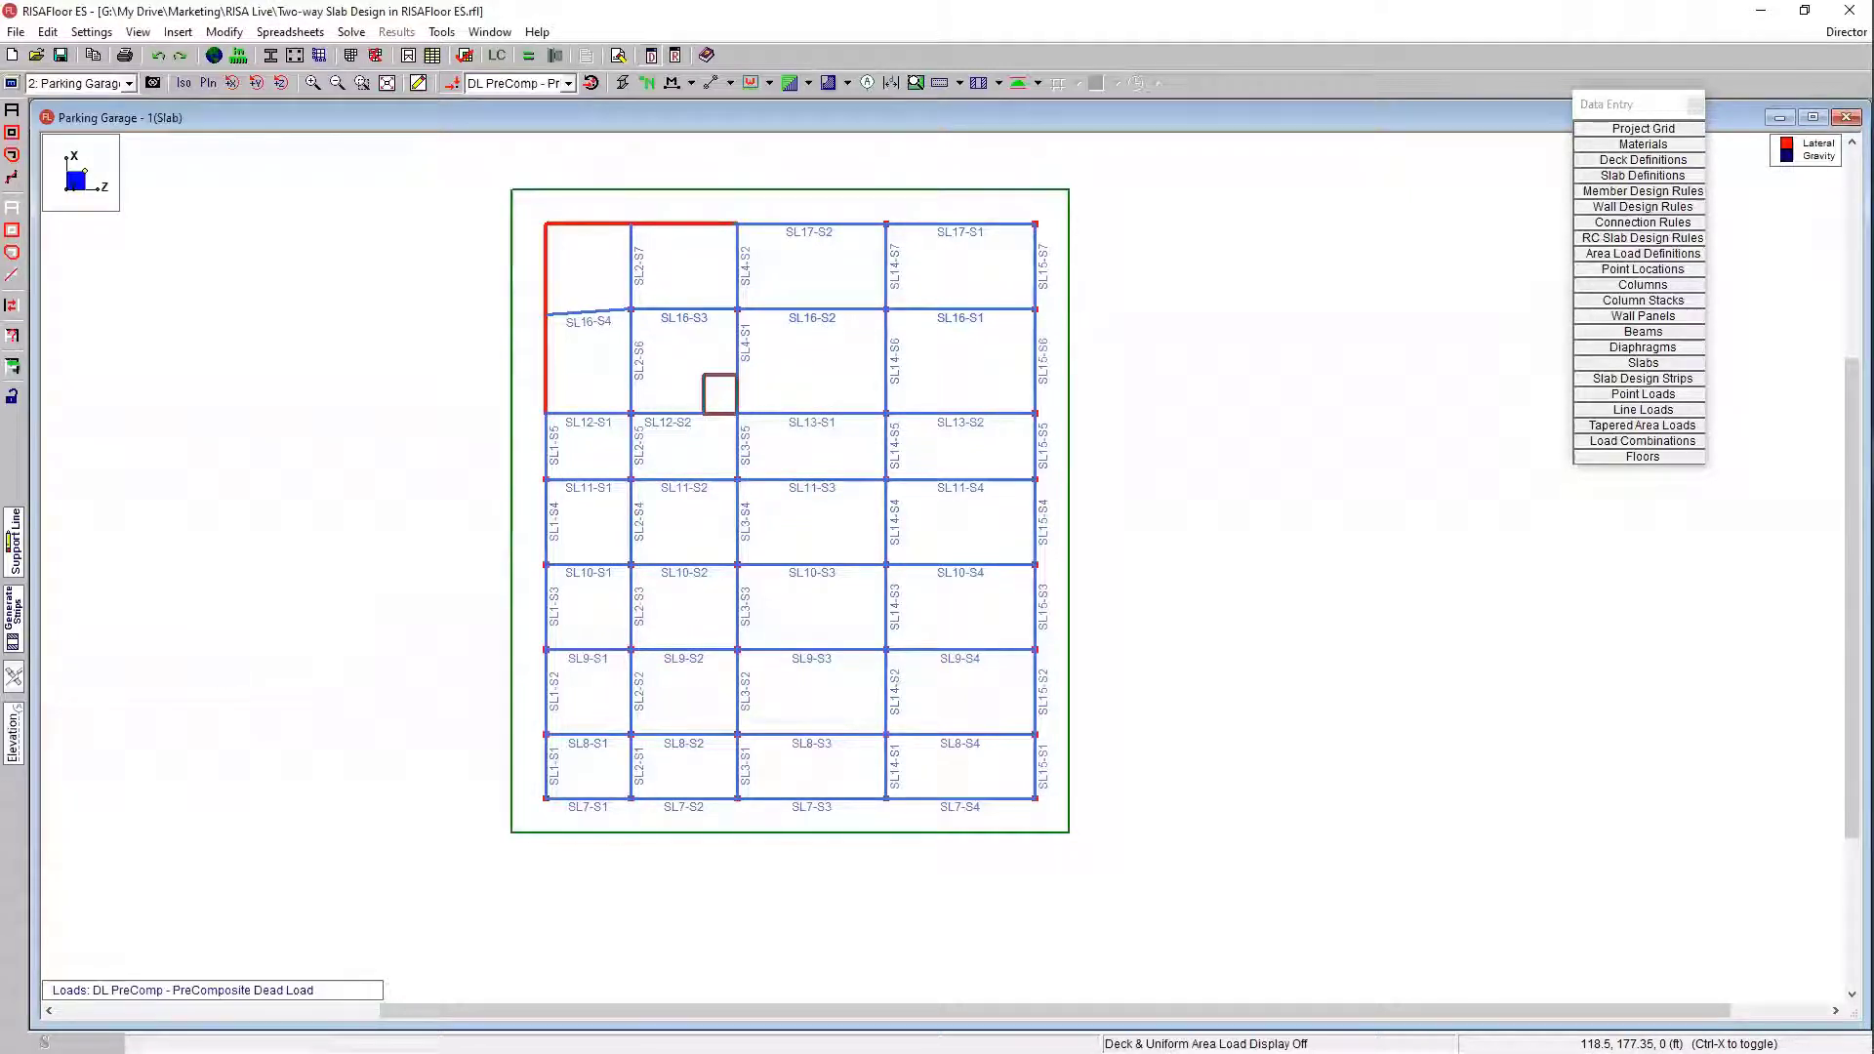
# Step: Generate the design strips from the support lines and display all support lines and strips on the plan
pyautogui.click(16, 617)
pyautogui.click(1000, 84)
pyautogui.click(1015, 259)
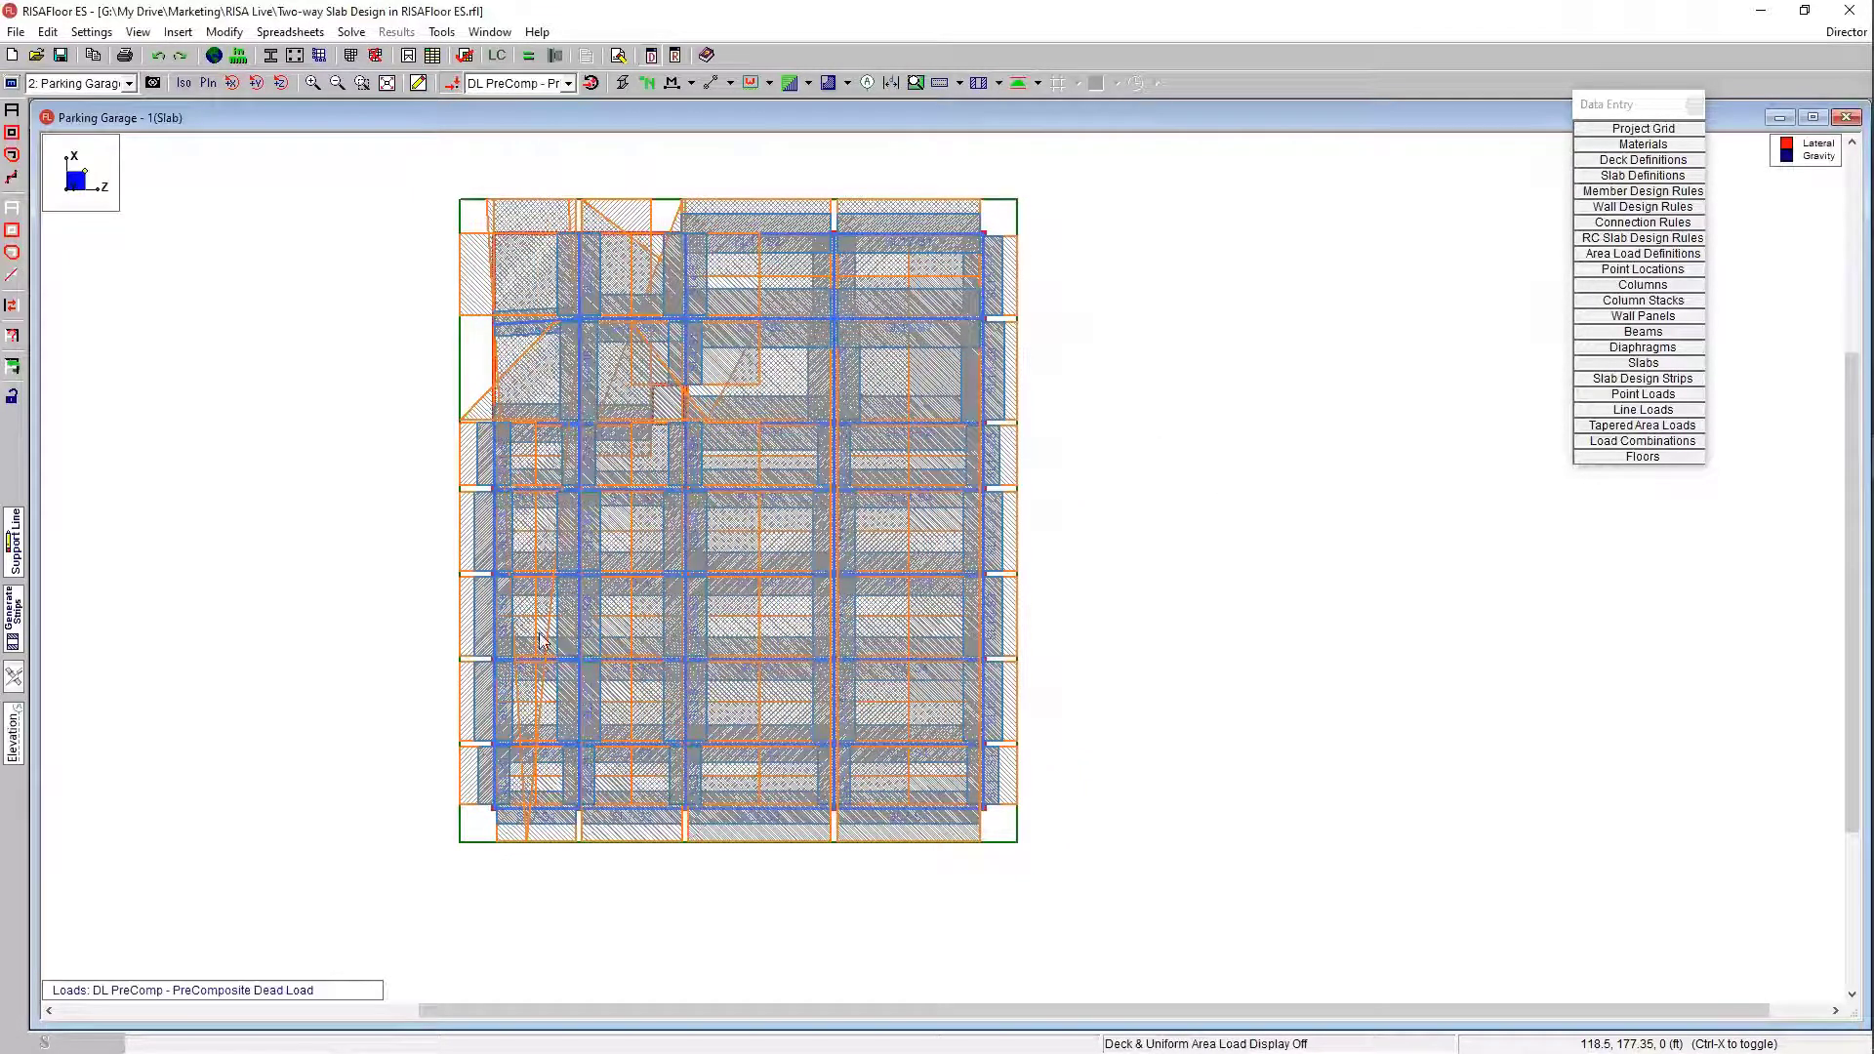
pyautogui.click(14, 542)
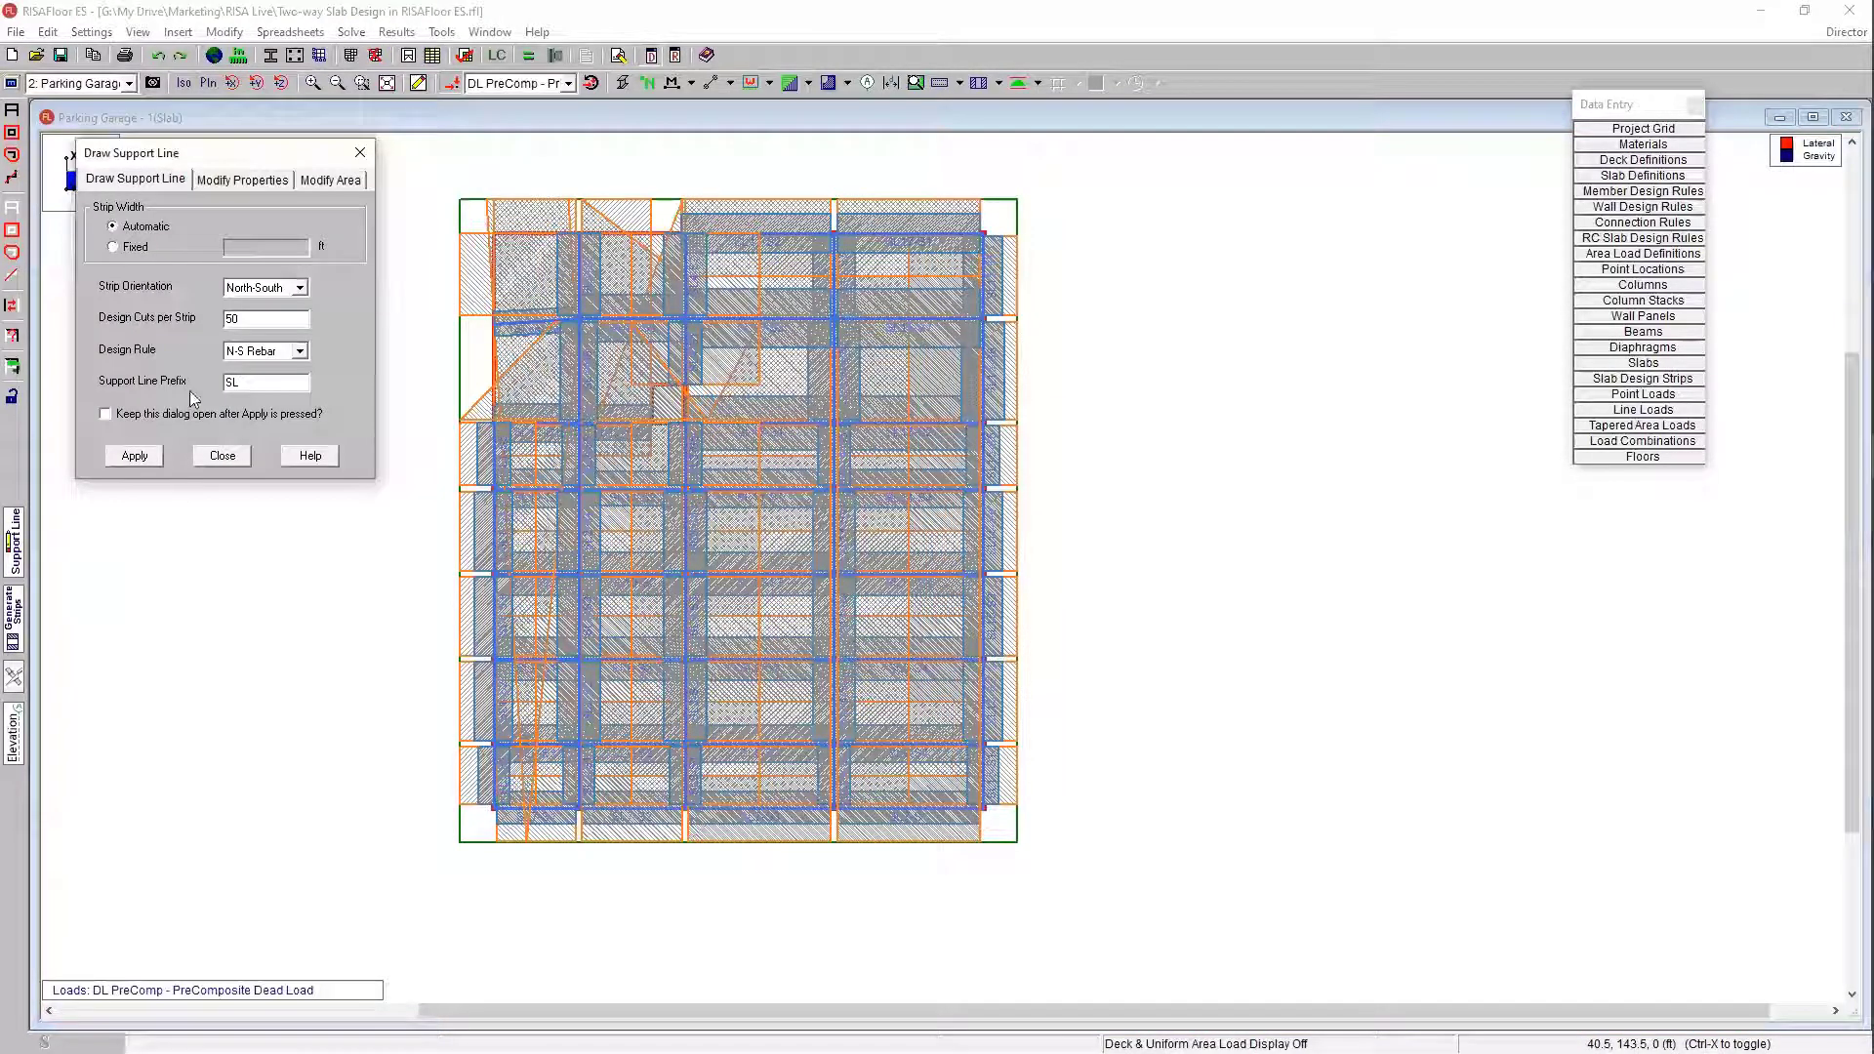
pyautogui.click(223, 455)
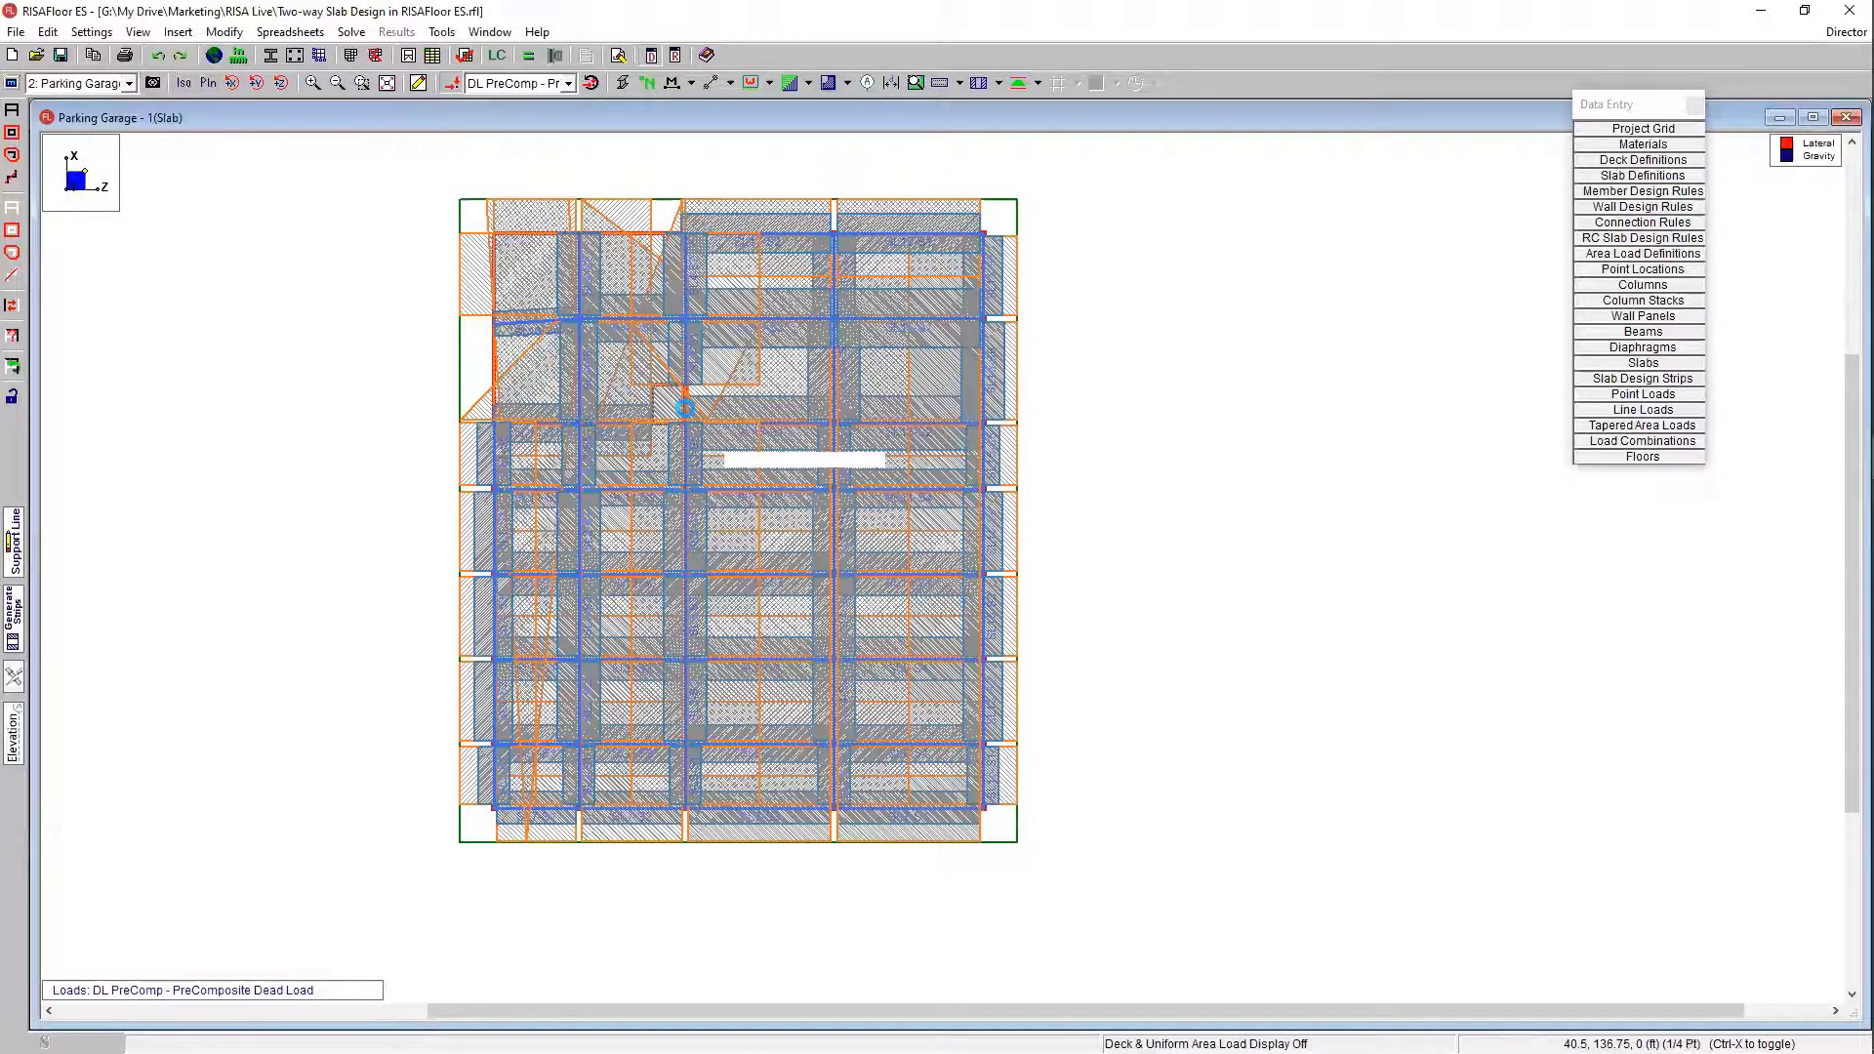
# Step: Display only the N-S support lines, switch to the N-S design strips with column strips, and examine their layout across the plan
pyautogui.scroll(1, 683, 402)
pyautogui.scroll(2, 766, 601)
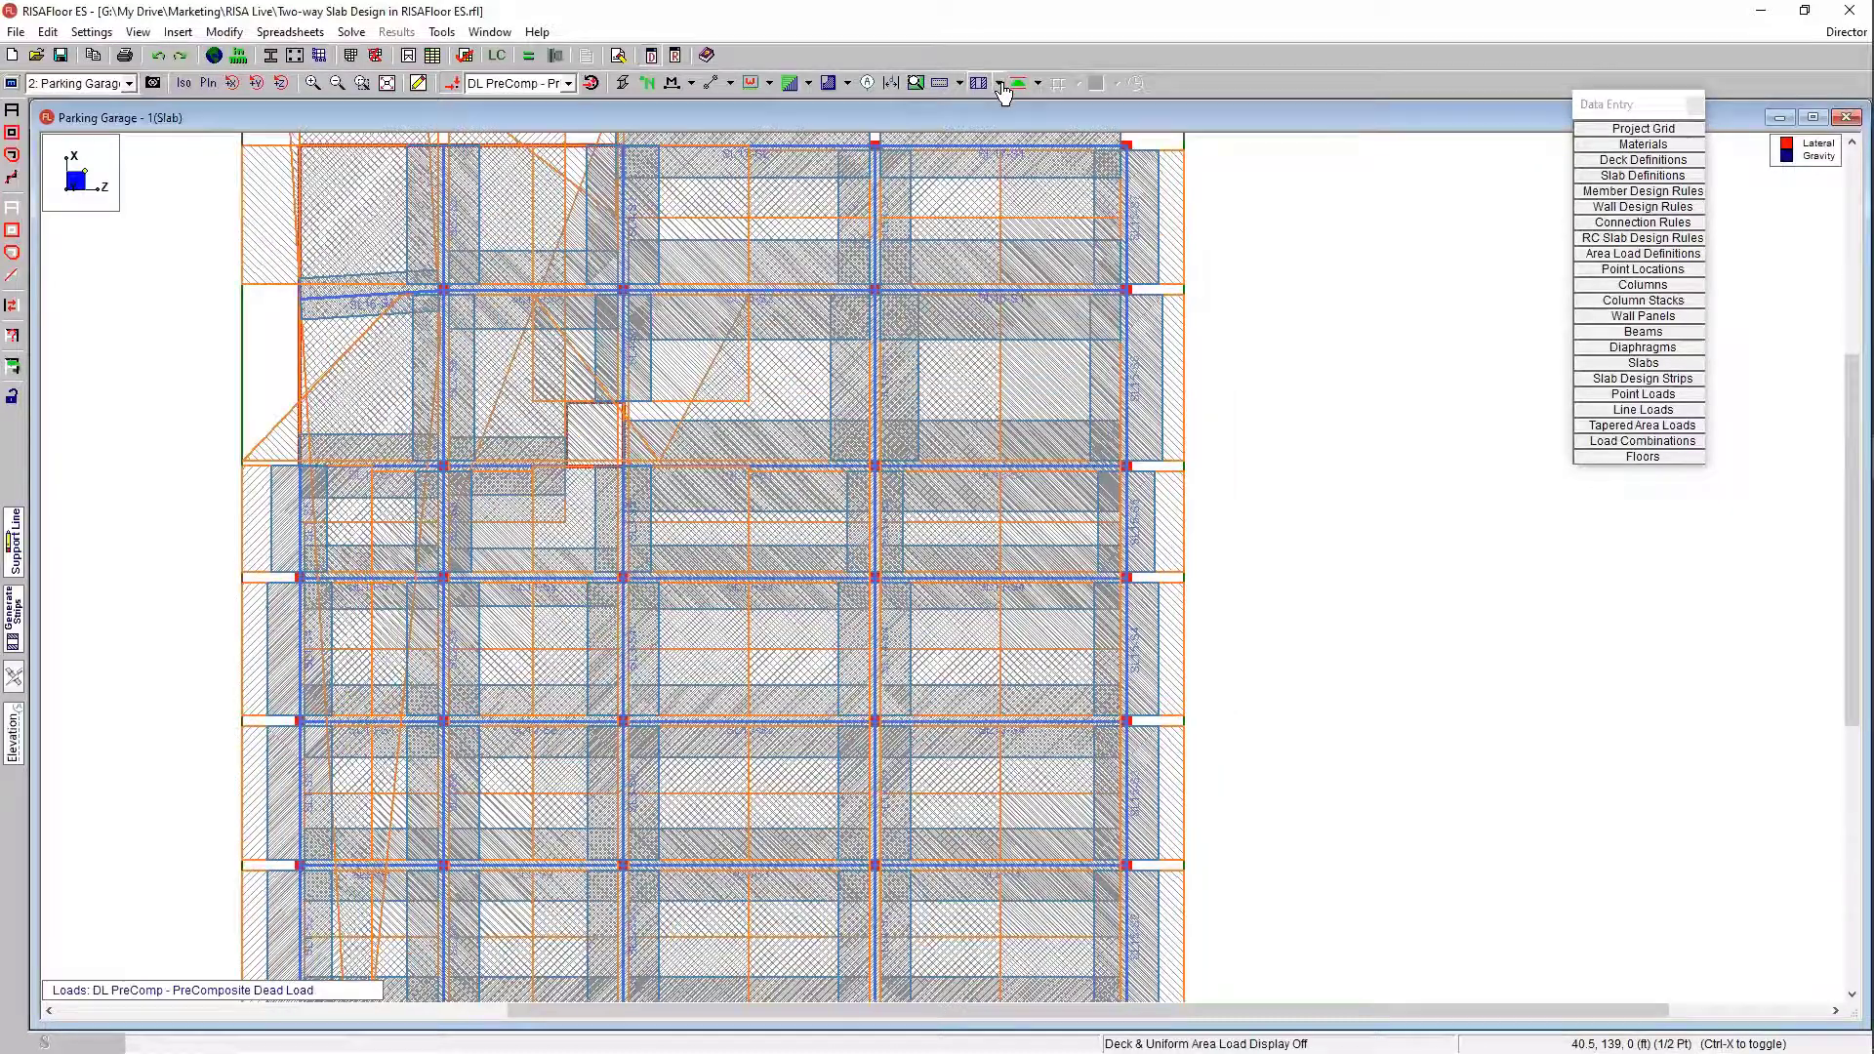
pyautogui.click(1001, 84)
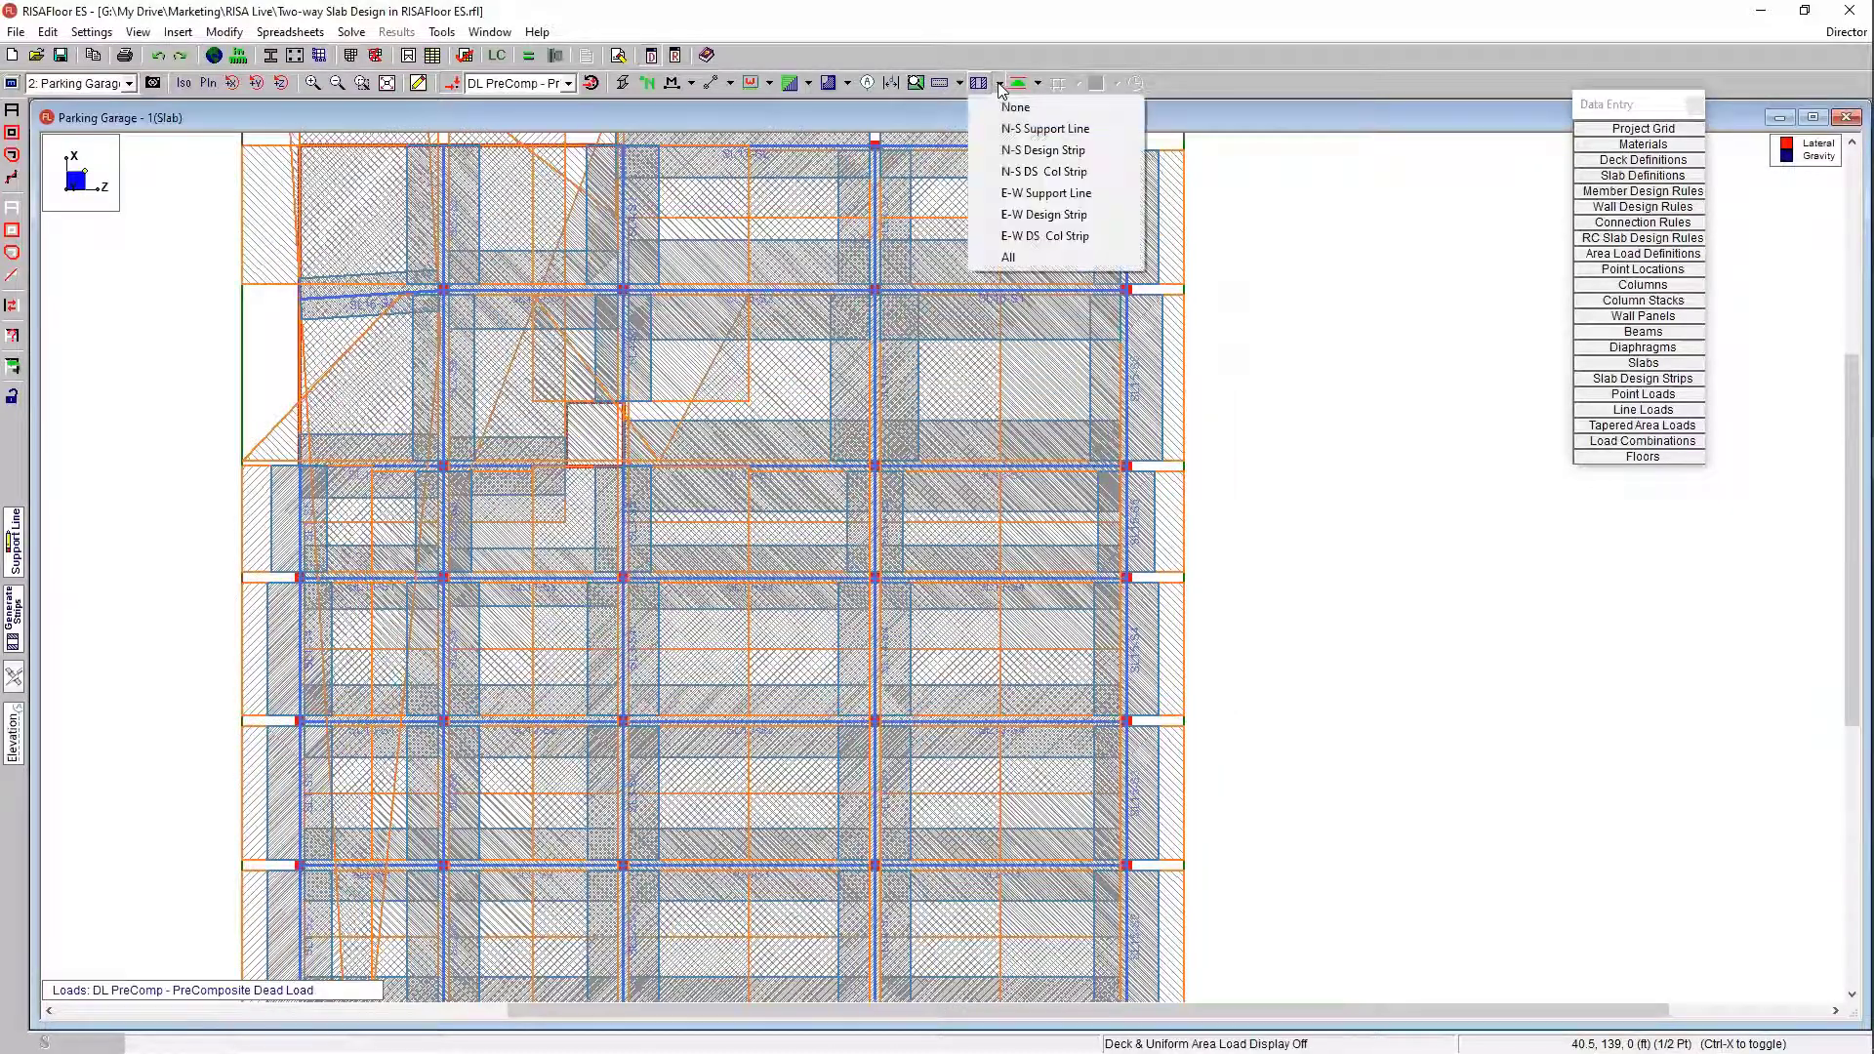
pyautogui.click(1042, 129)
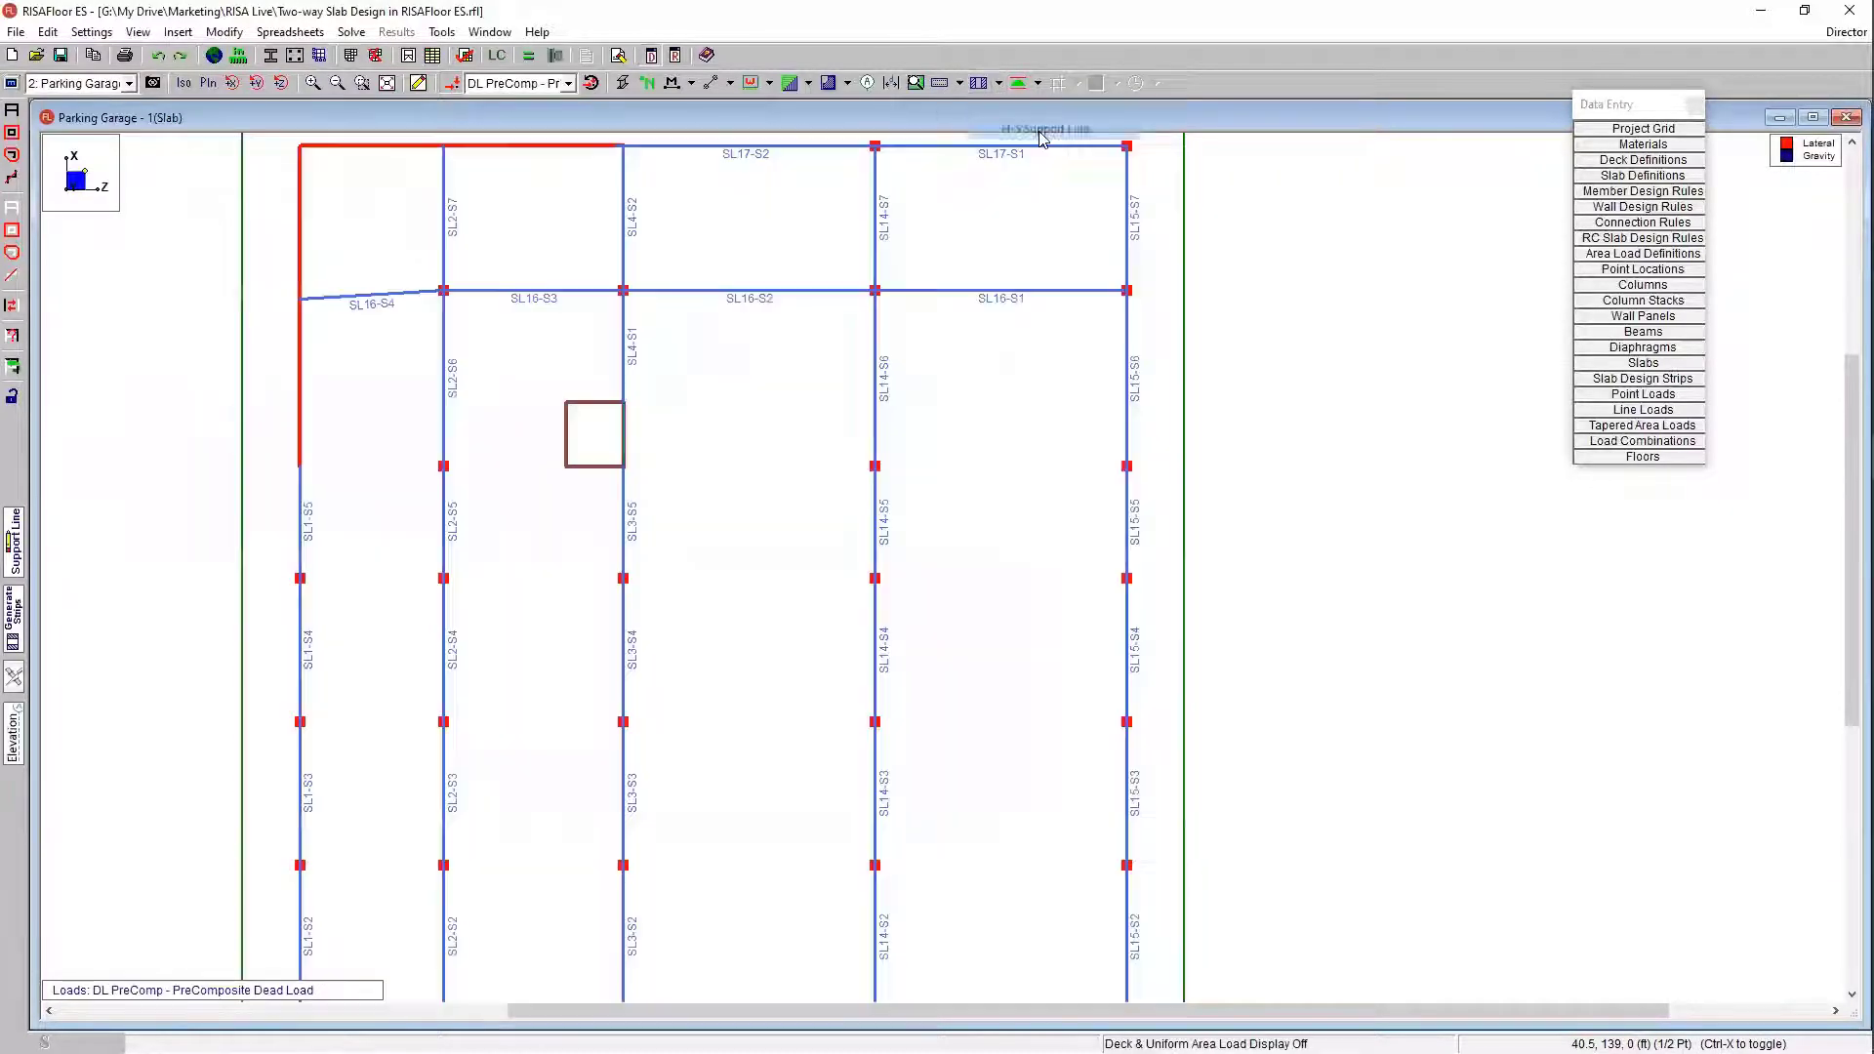
pyautogui.click(999, 84)
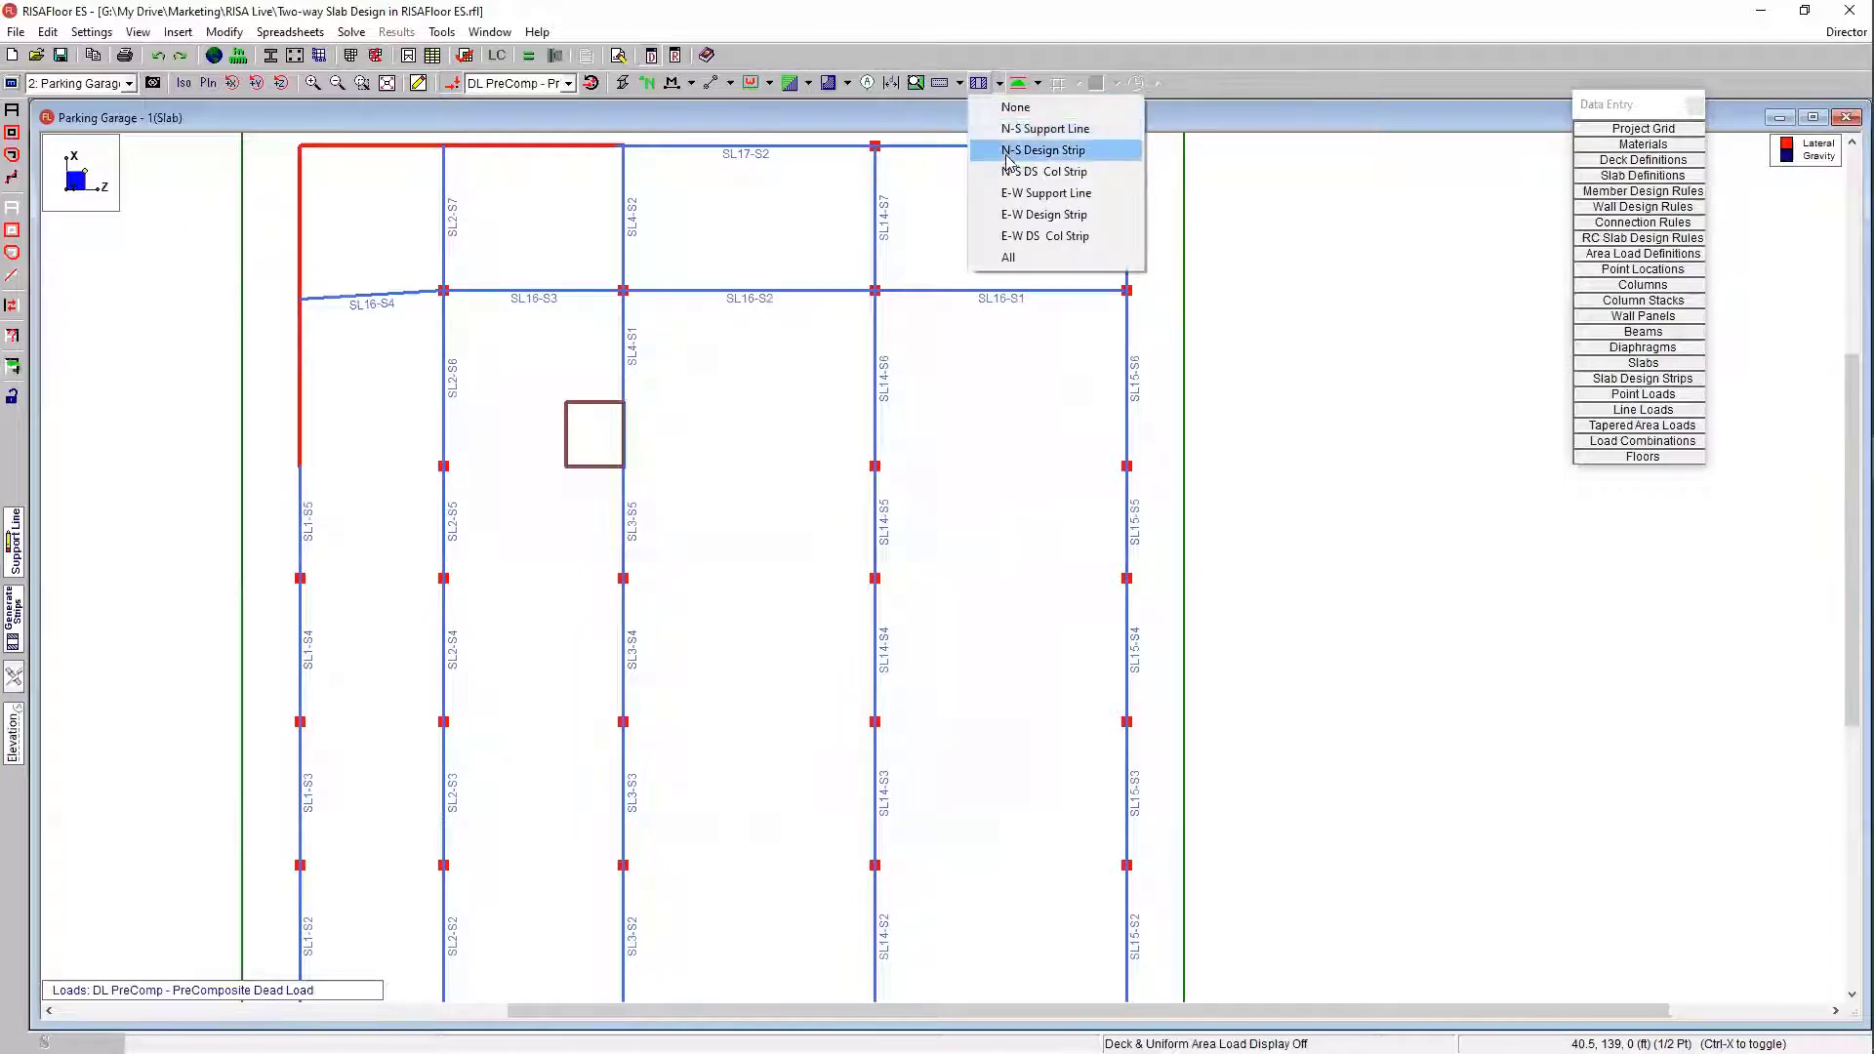
pyautogui.click(1042, 172)
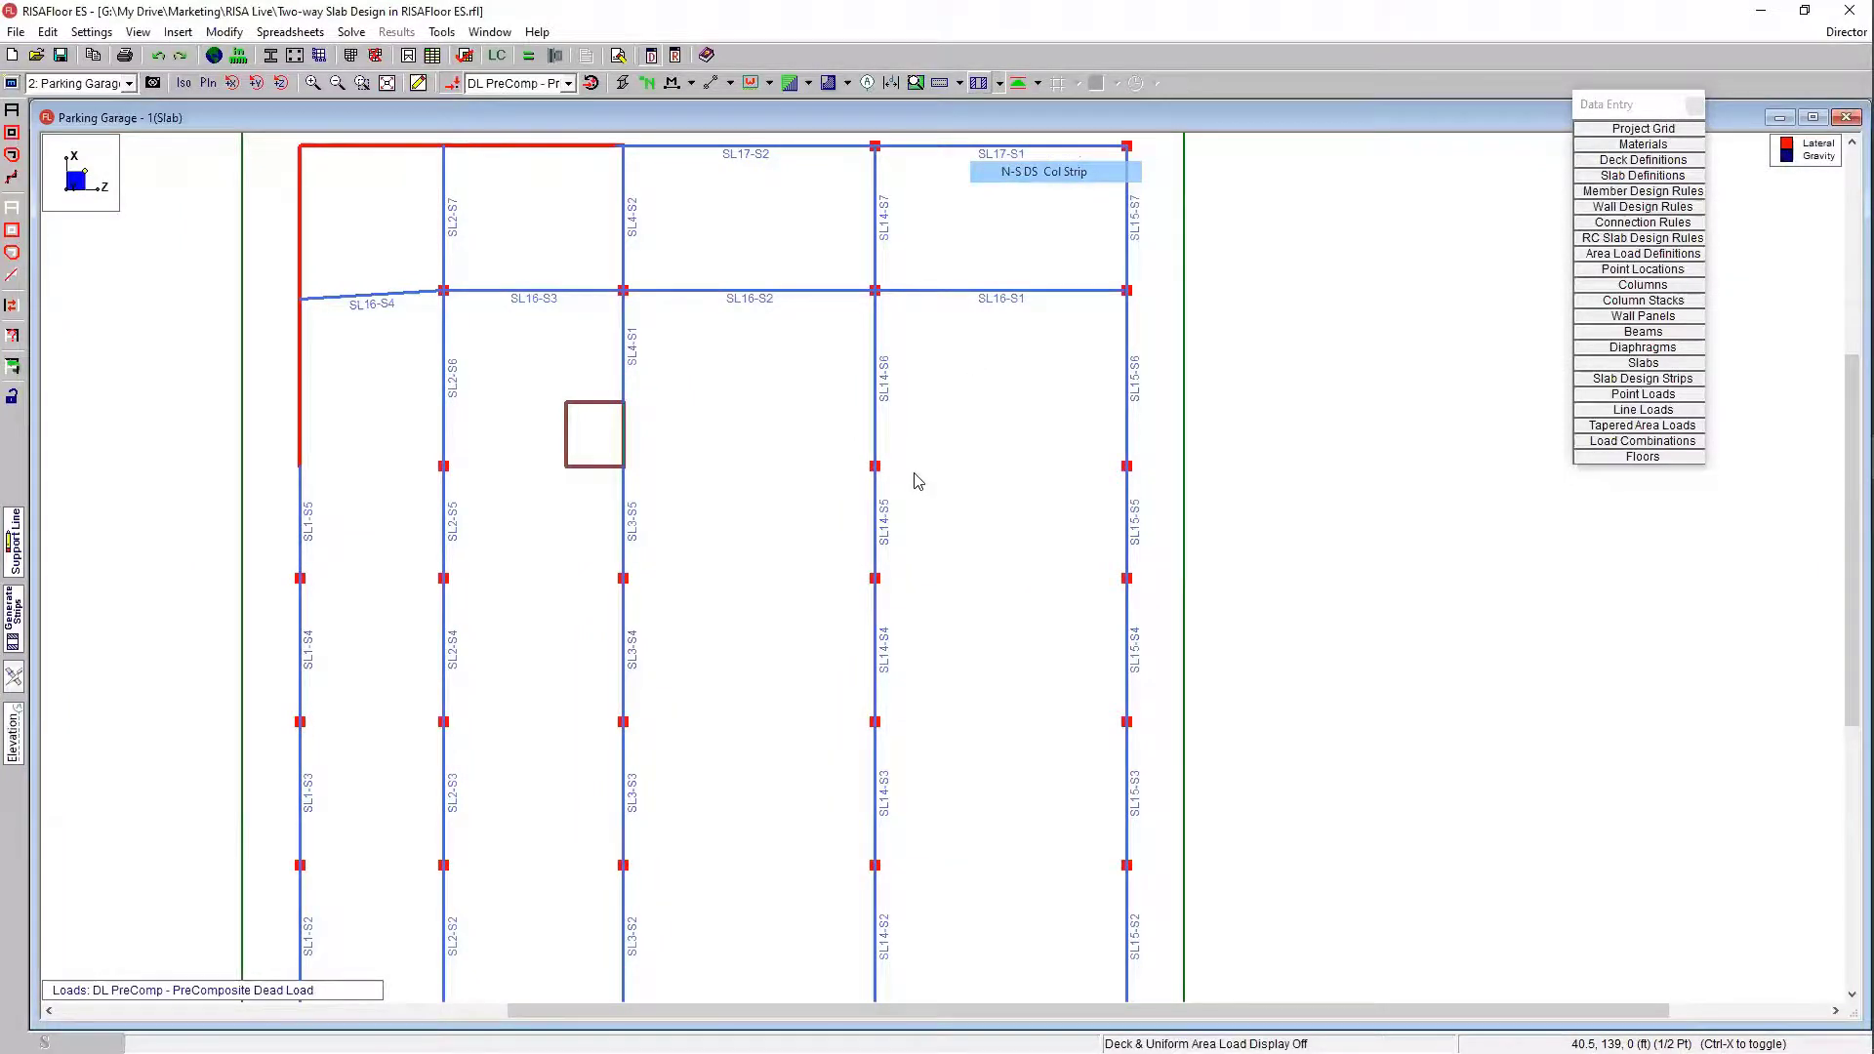
pyautogui.scroll(-2, 920, 481)
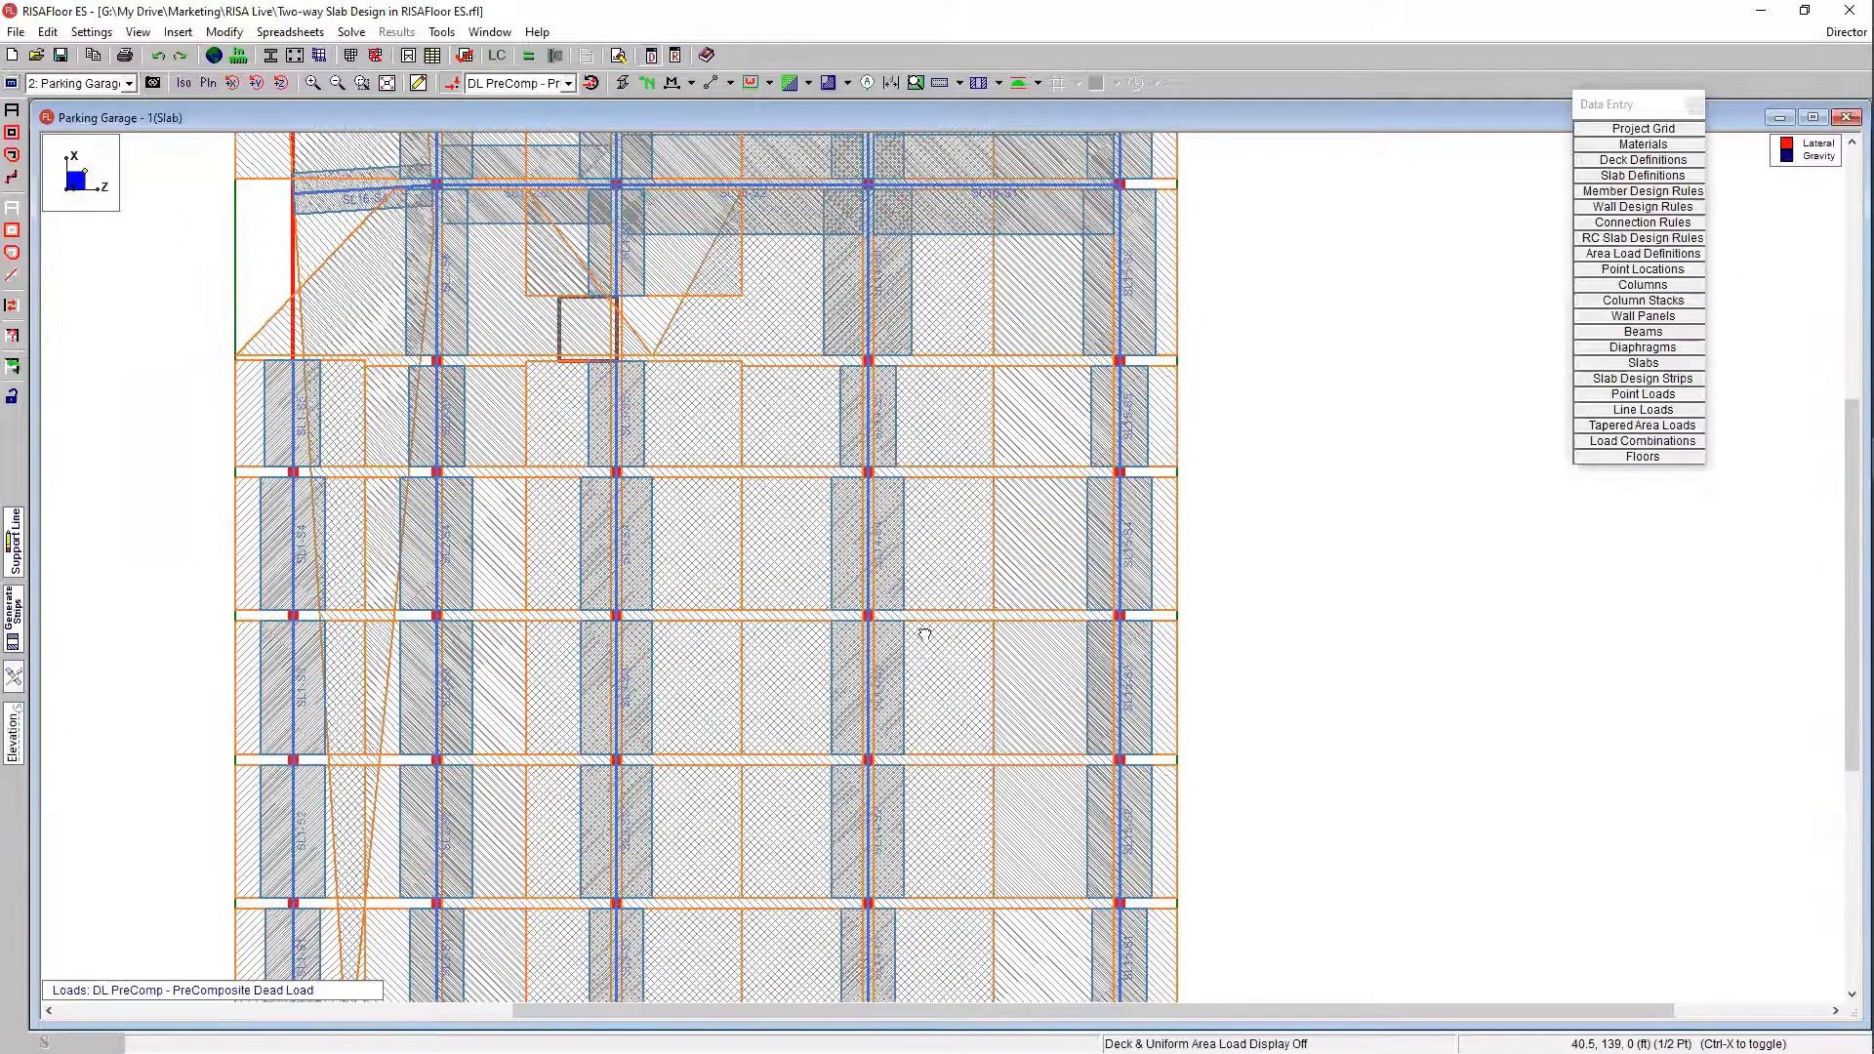
pyautogui.scroll(2, 924, 634)
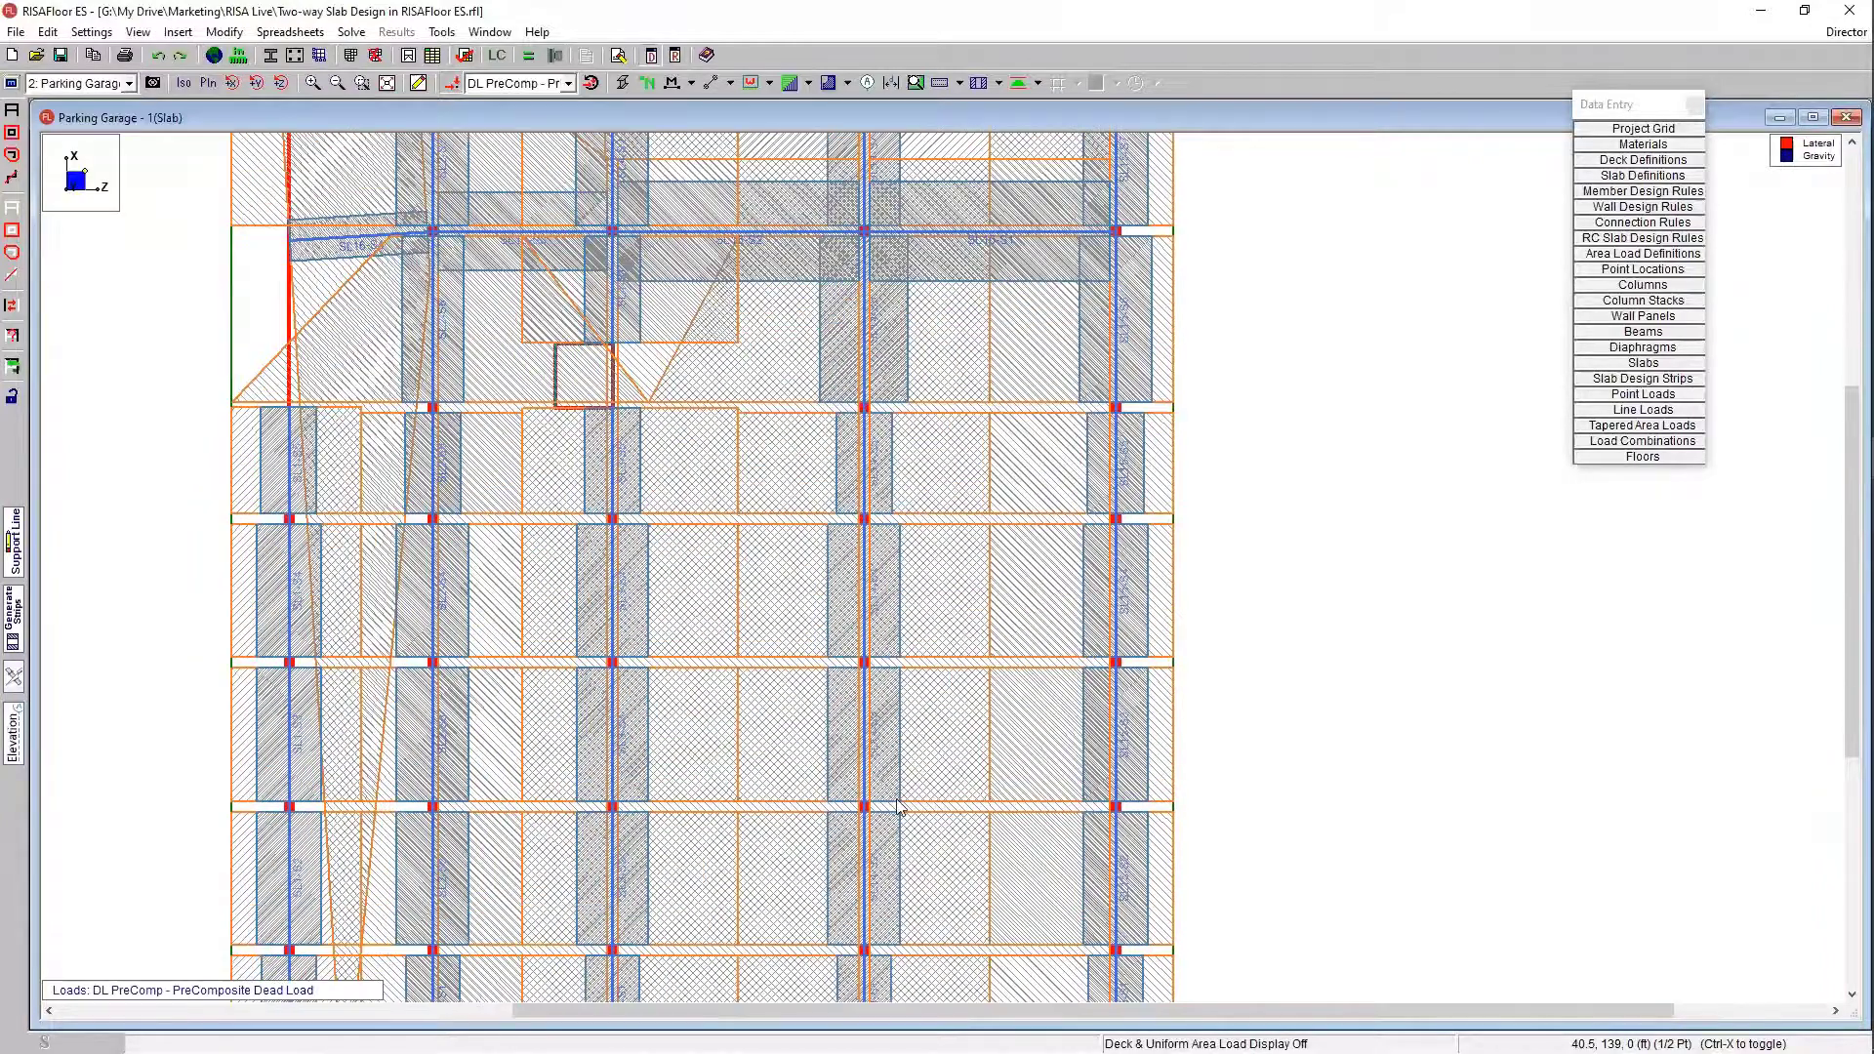
pyautogui.scroll(-4, 904, 709)
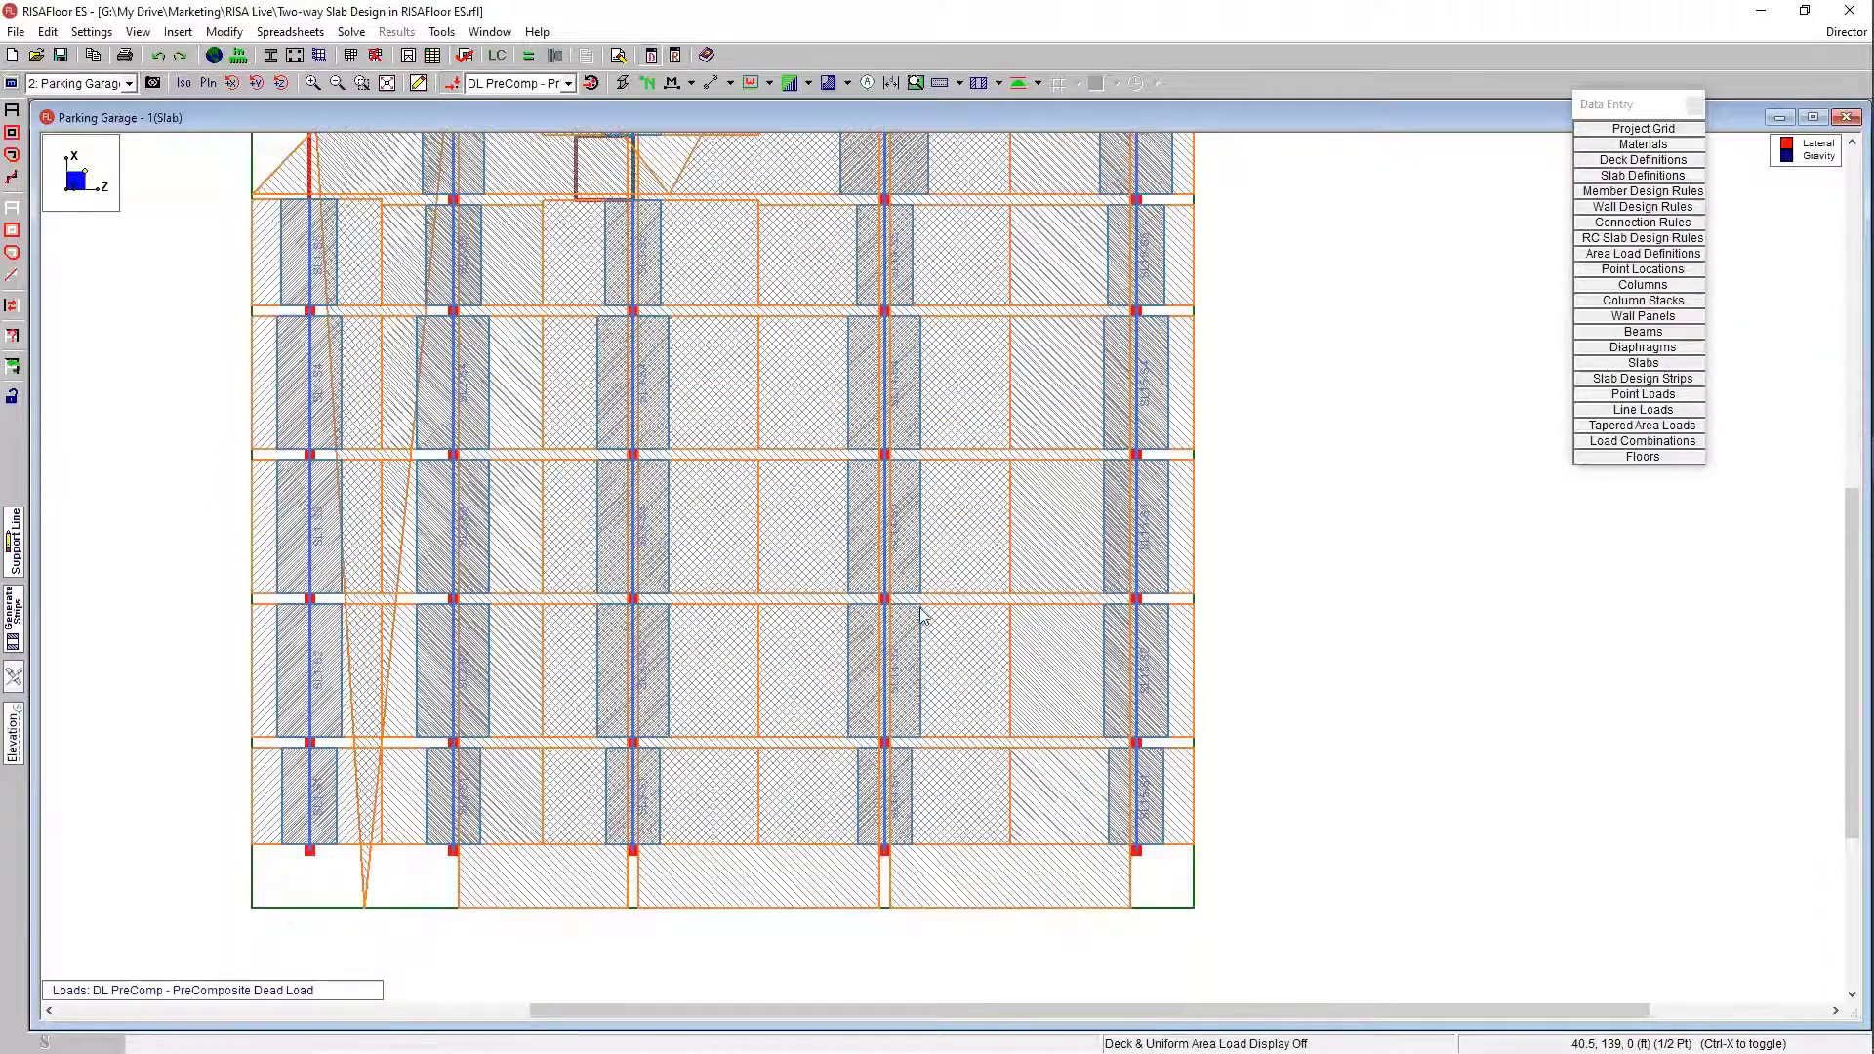
pyautogui.scroll(1, 913, 615)
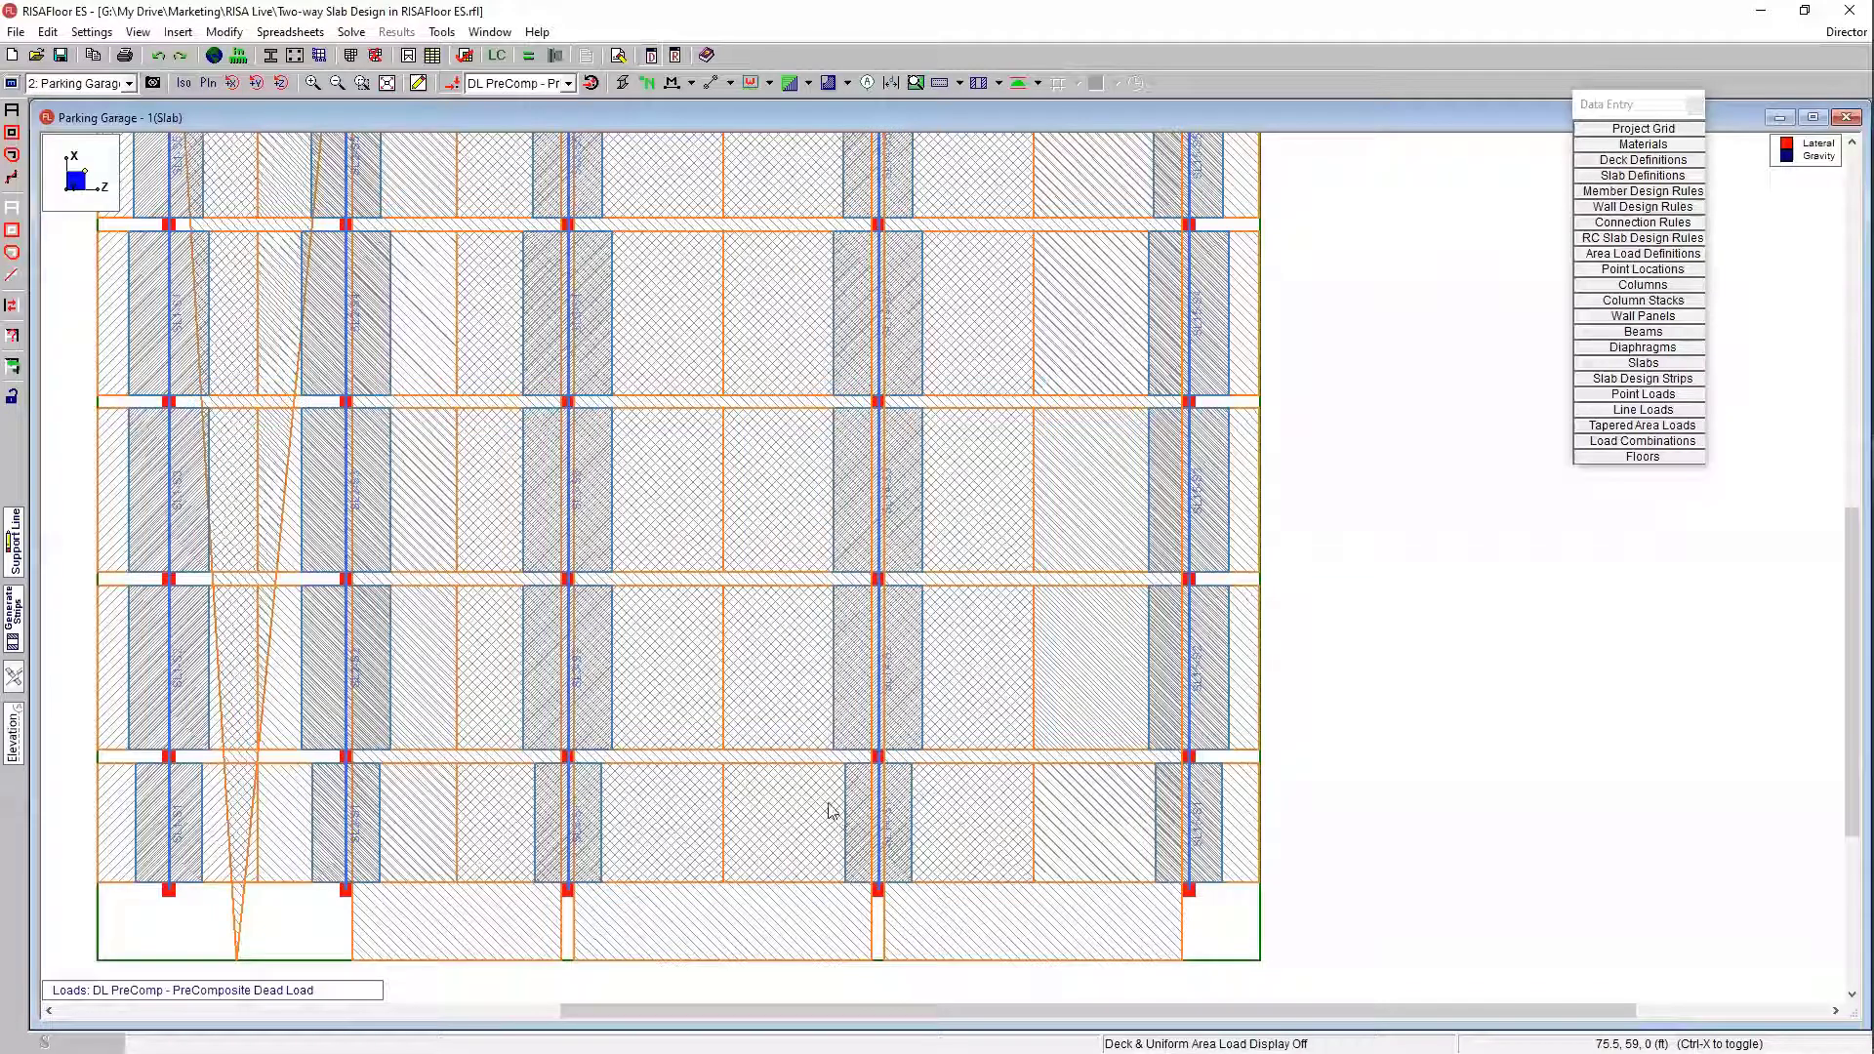
pyautogui.scroll(-2, 864, 498)
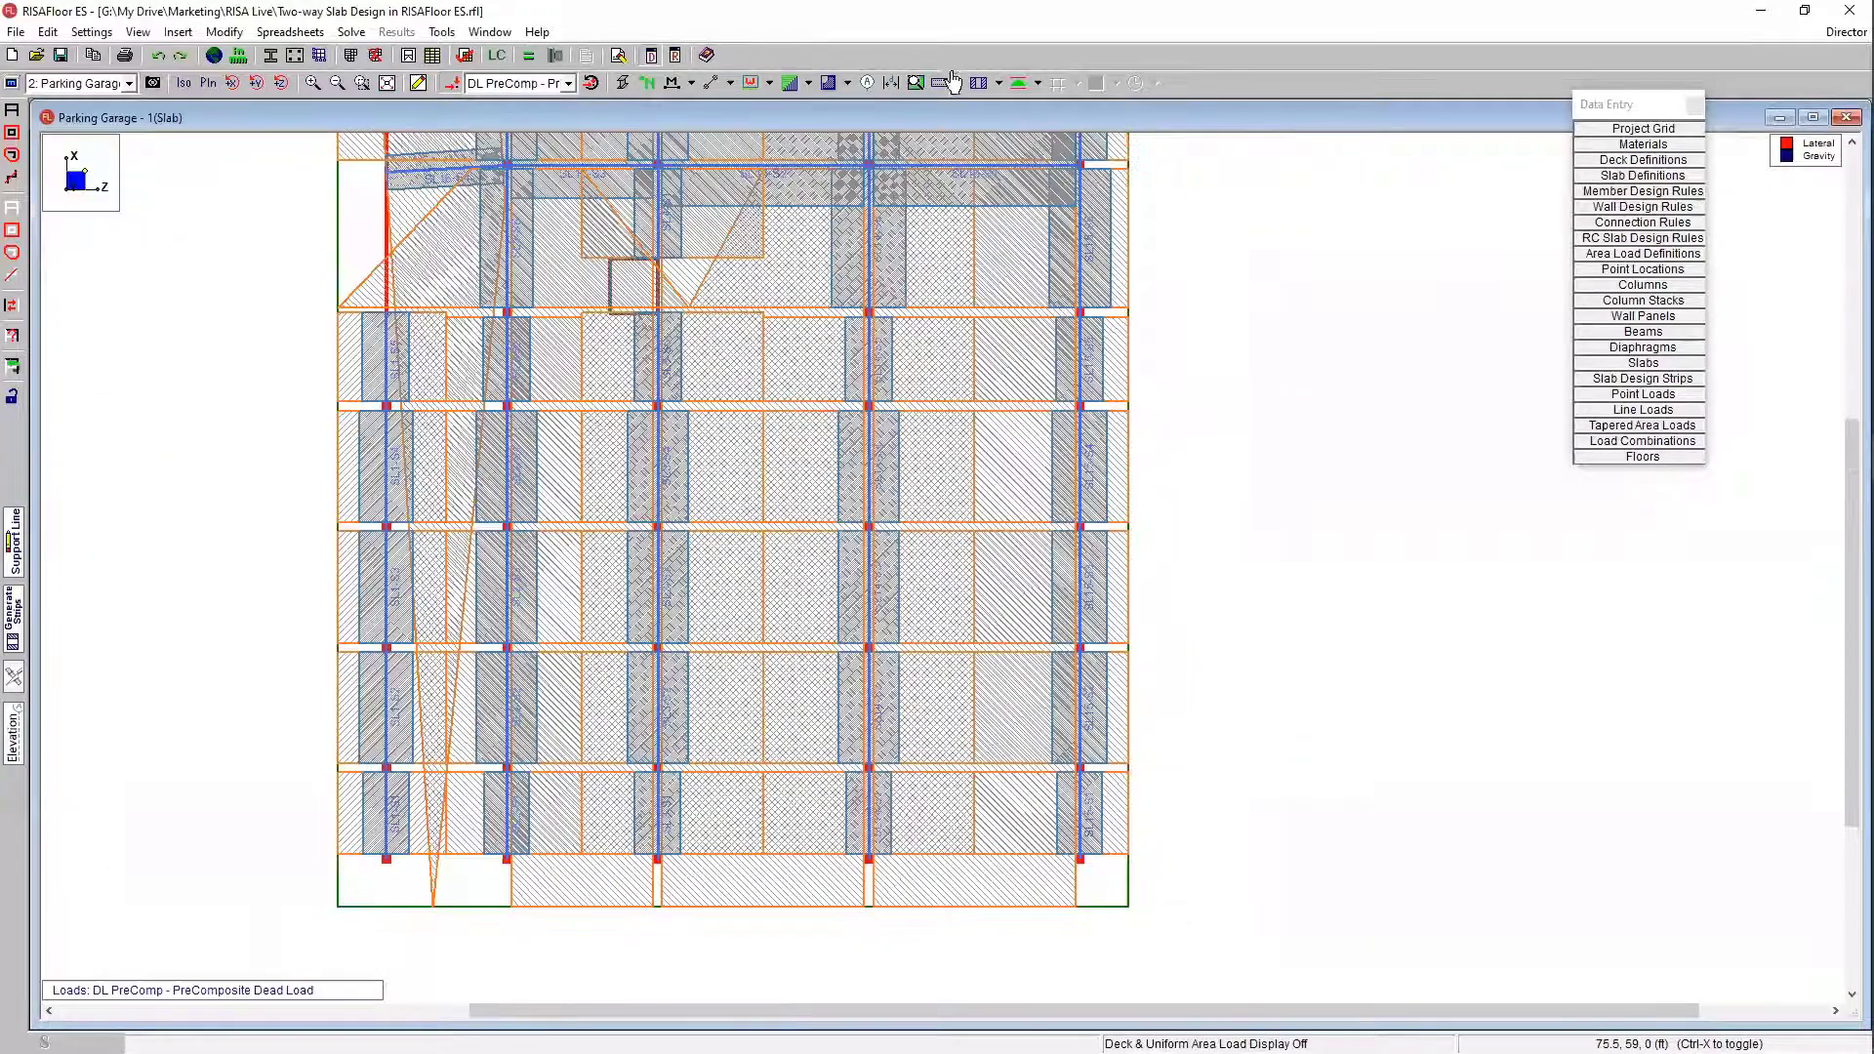
# Step: Display all support lines and design strips again and examine the irregular strips around the upper-left walls and shaft opening
pyautogui.click(999, 83)
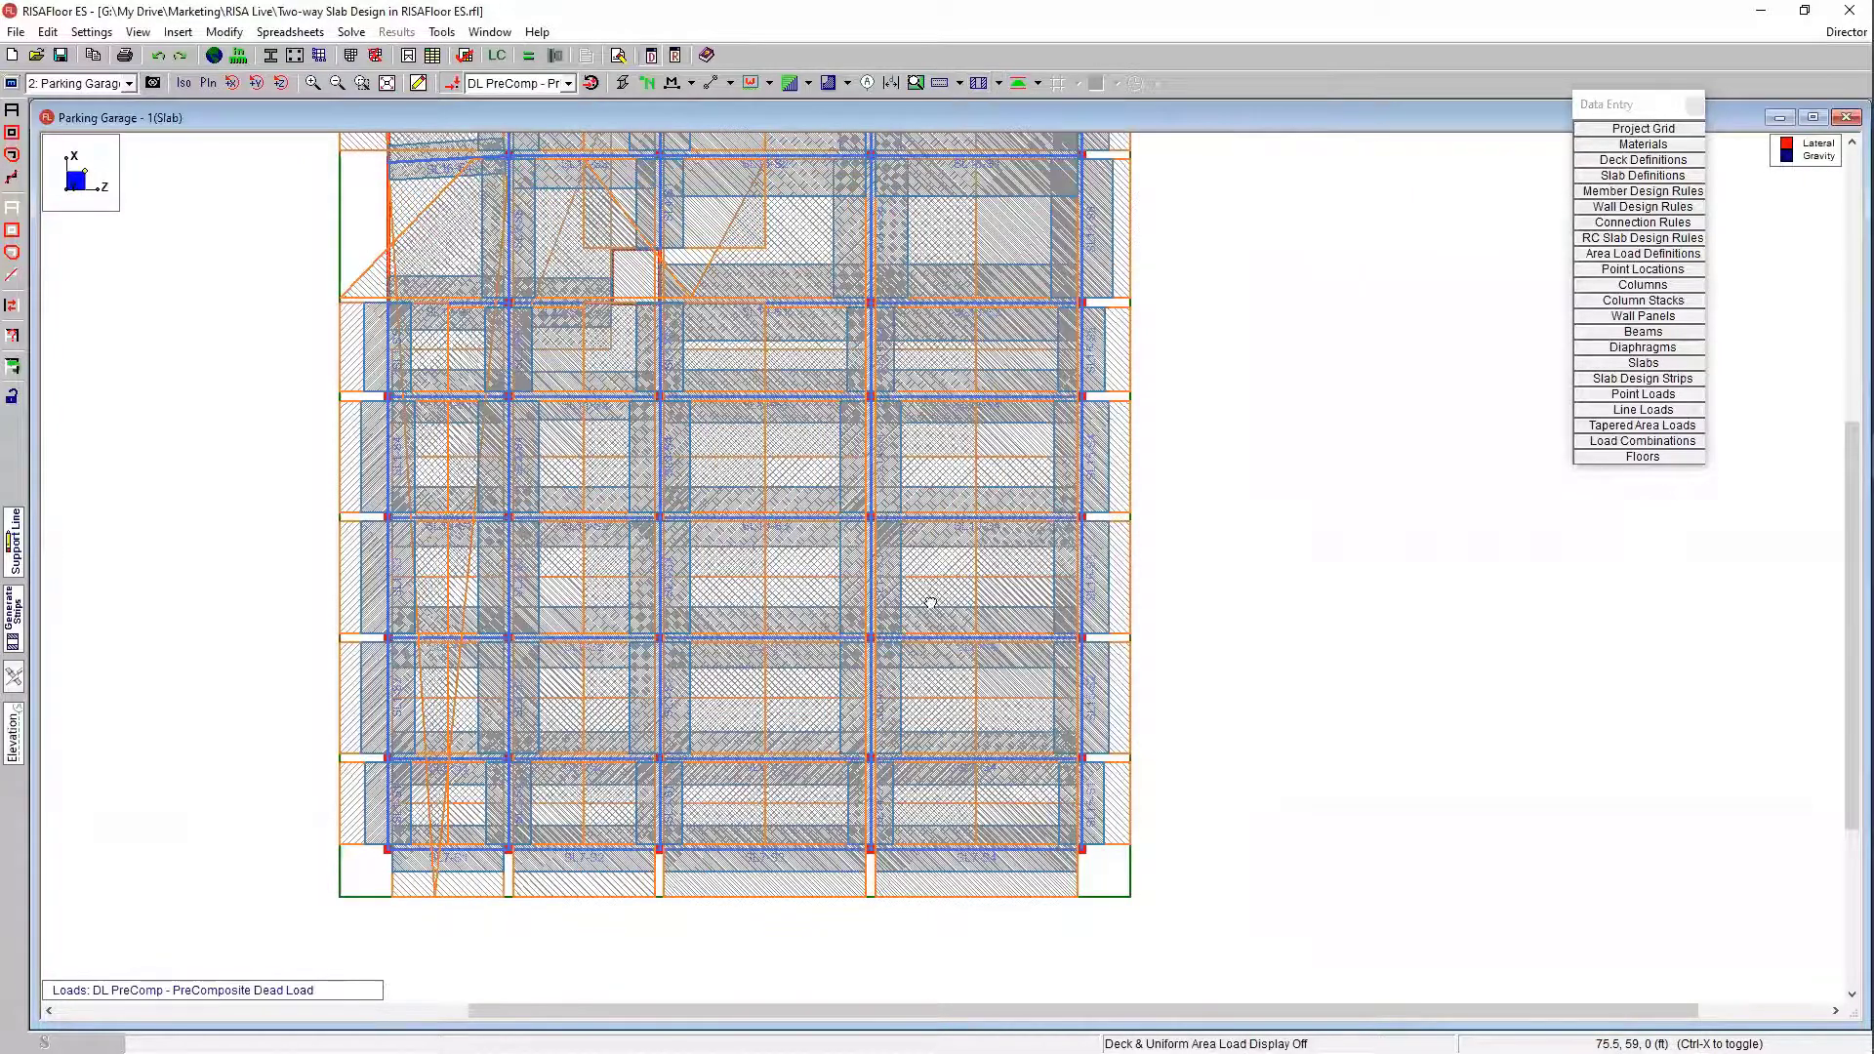
pyautogui.scroll(2, 857, 601)
pyautogui.scroll(3, 699, 493)
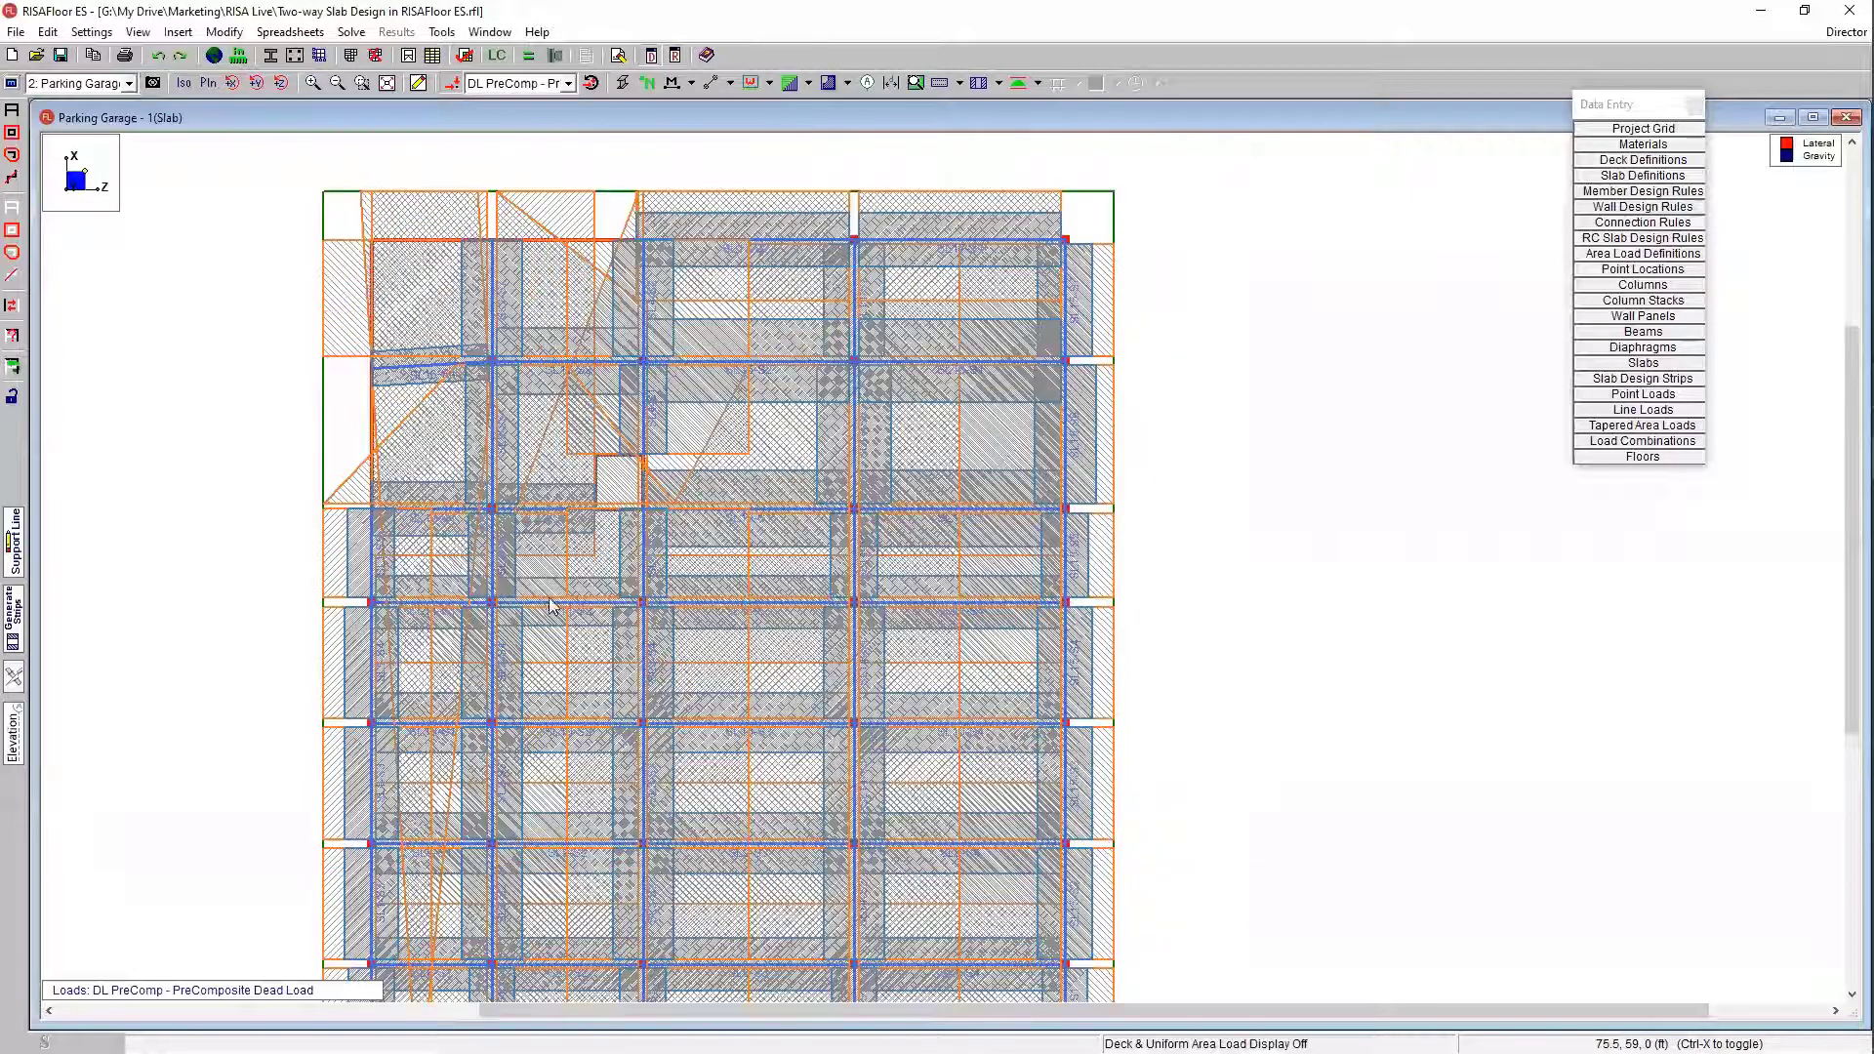
pyautogui.scroll(3, 703, 337)
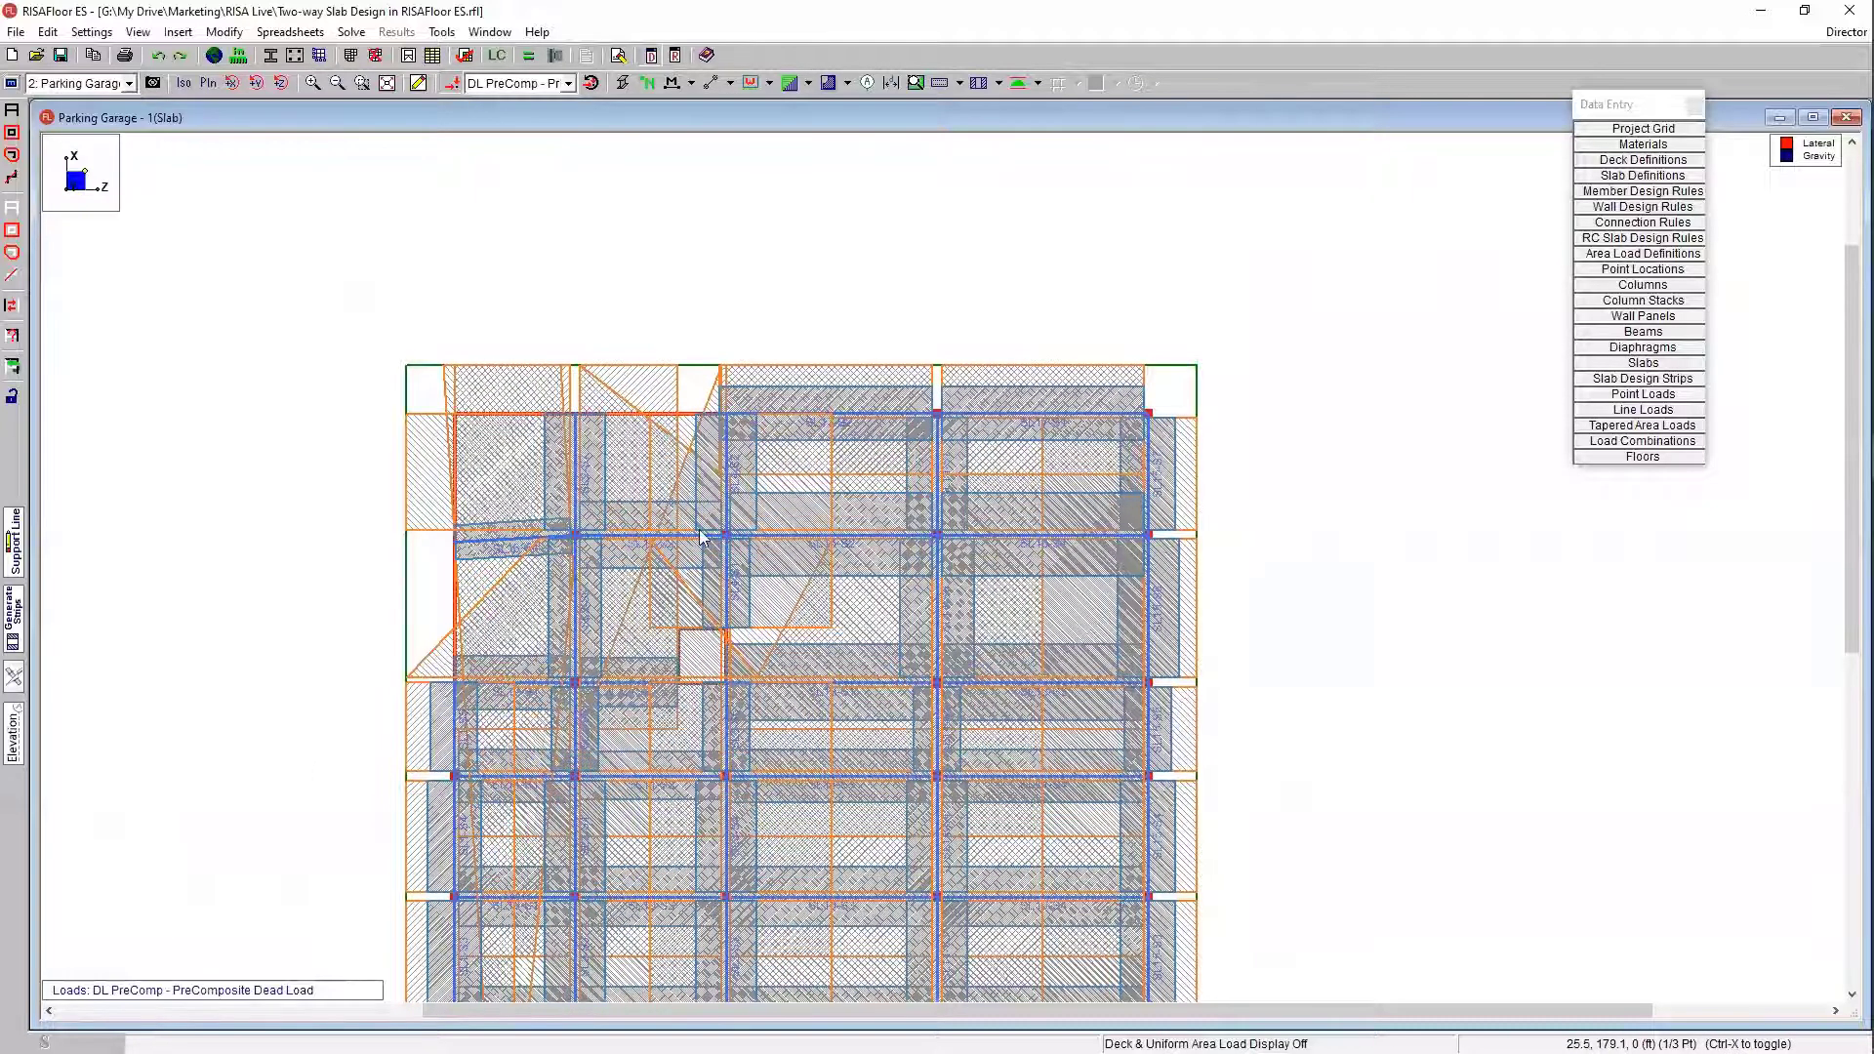
pyautogui.scroll(2, 683, 527)
pyautogui.scroll(1, 700, 615)
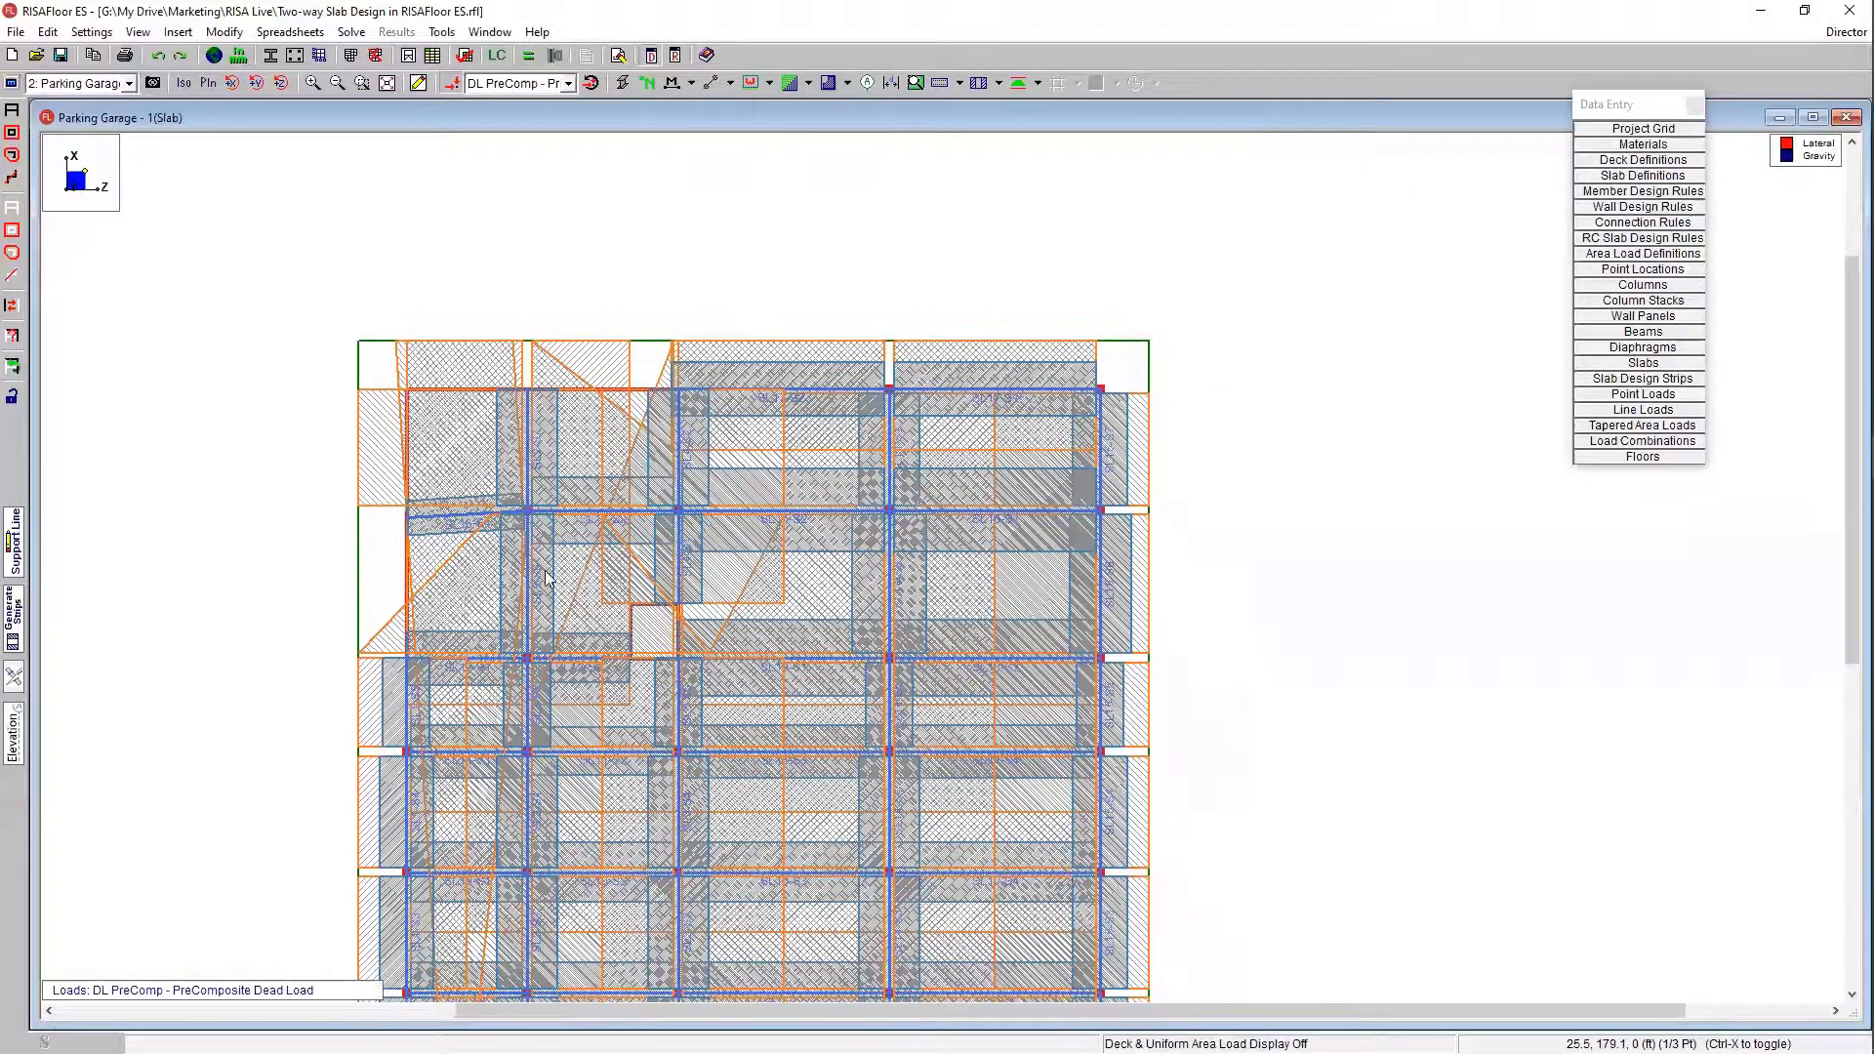
pyautogui.hscroll(-2, 561, 519)
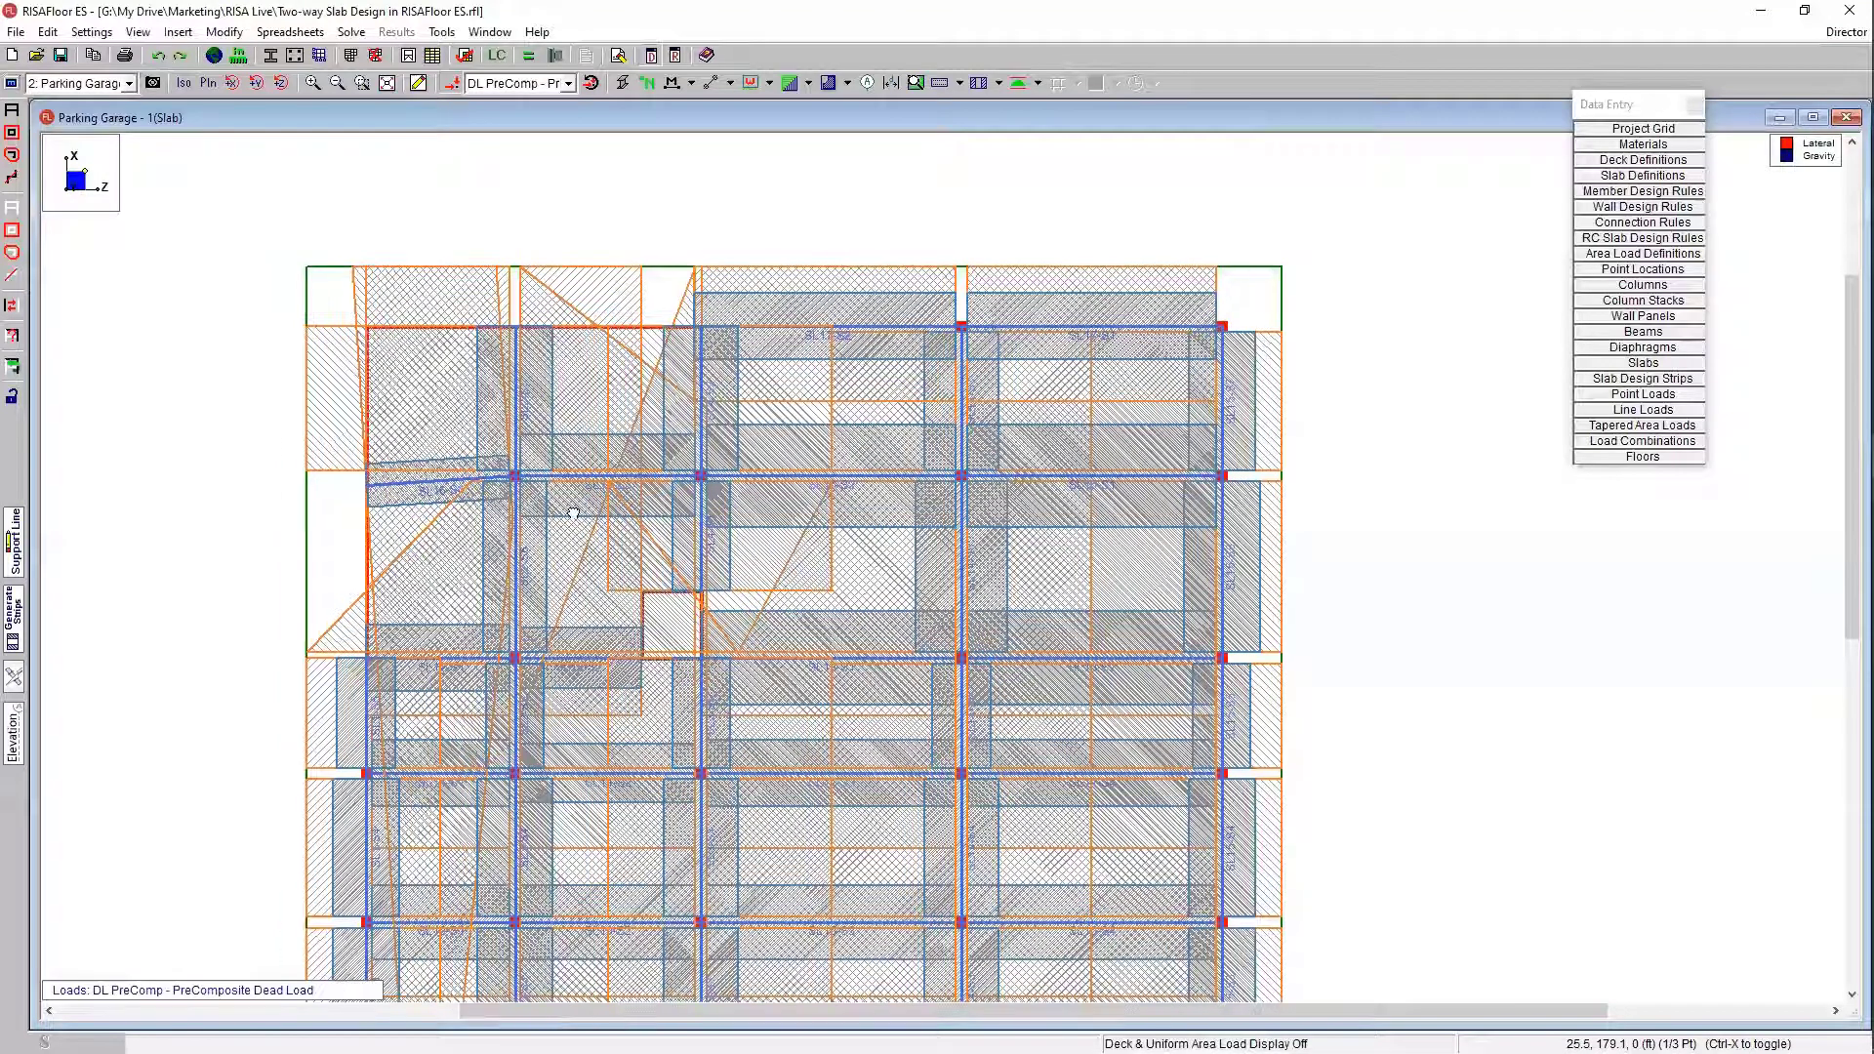
pyautogui.hscroll(-1, 539, 571)
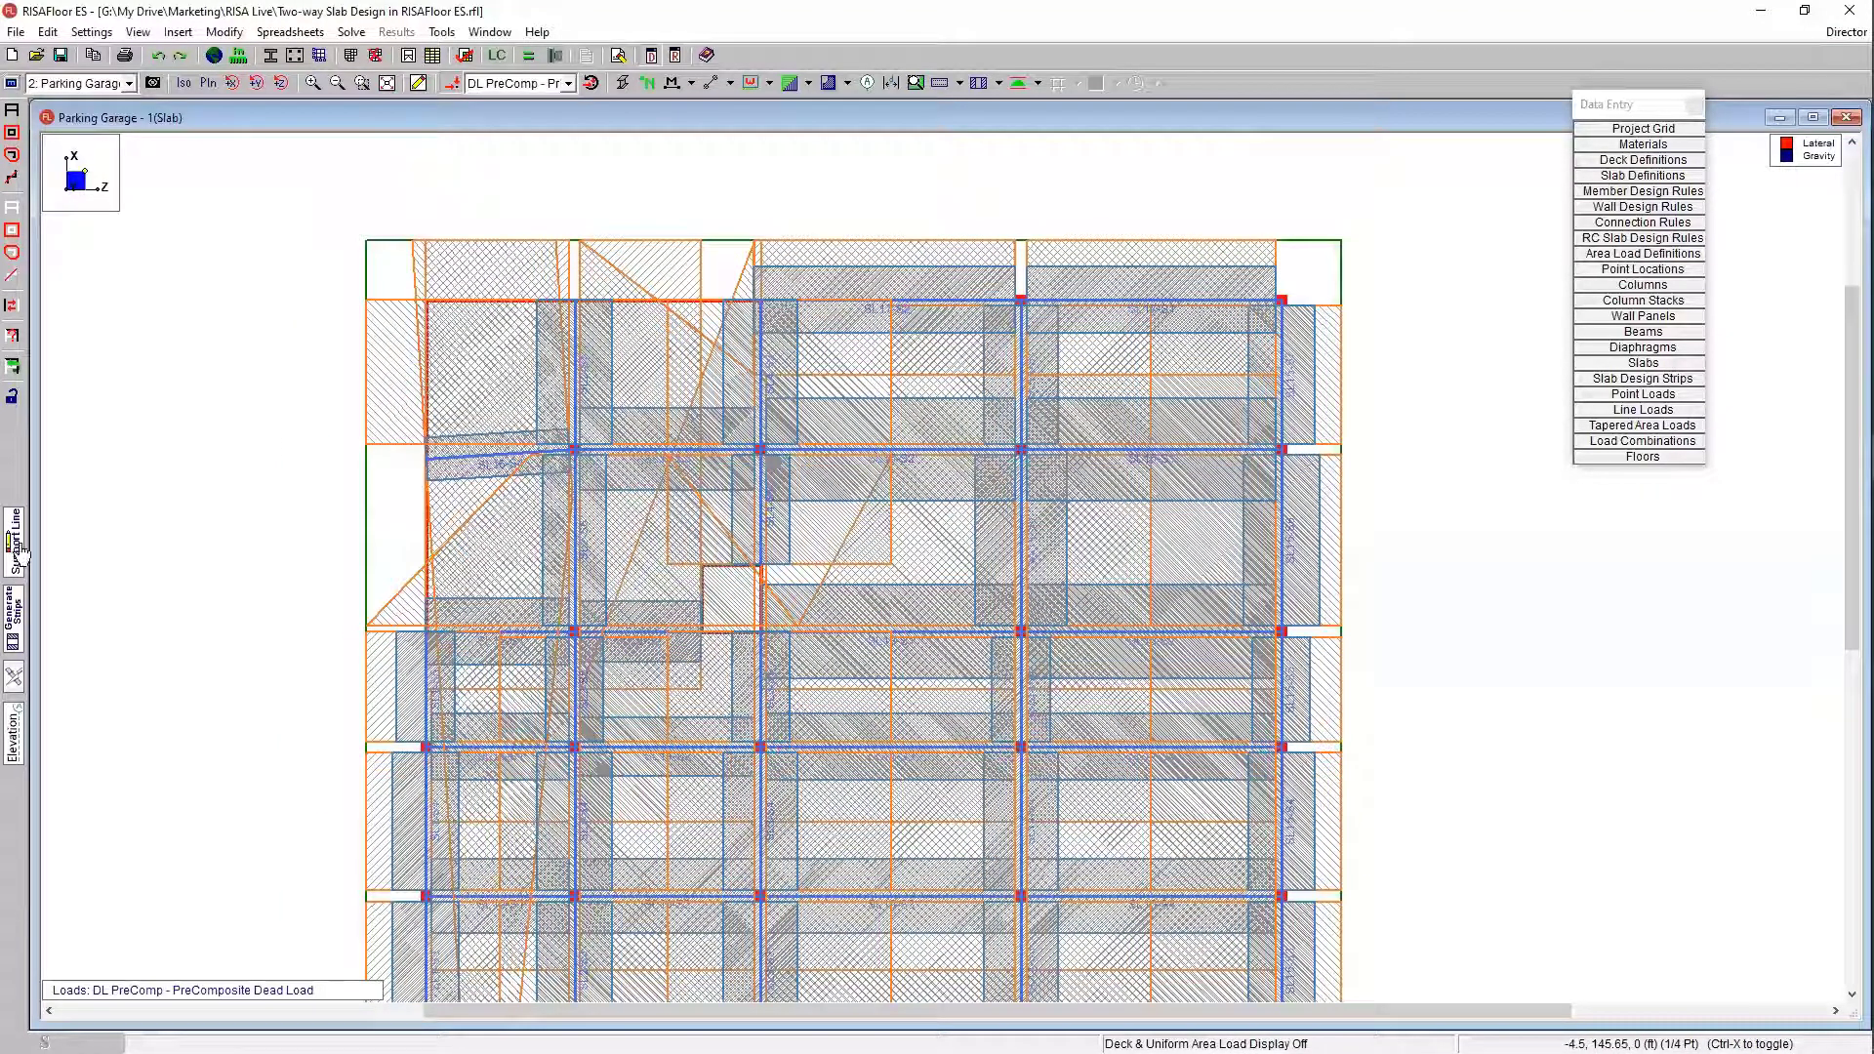
# Step: Start the Edge Align Tool for modifying design strip areas, keeping its dialog open after applying
pyautogui.click(15, 546)
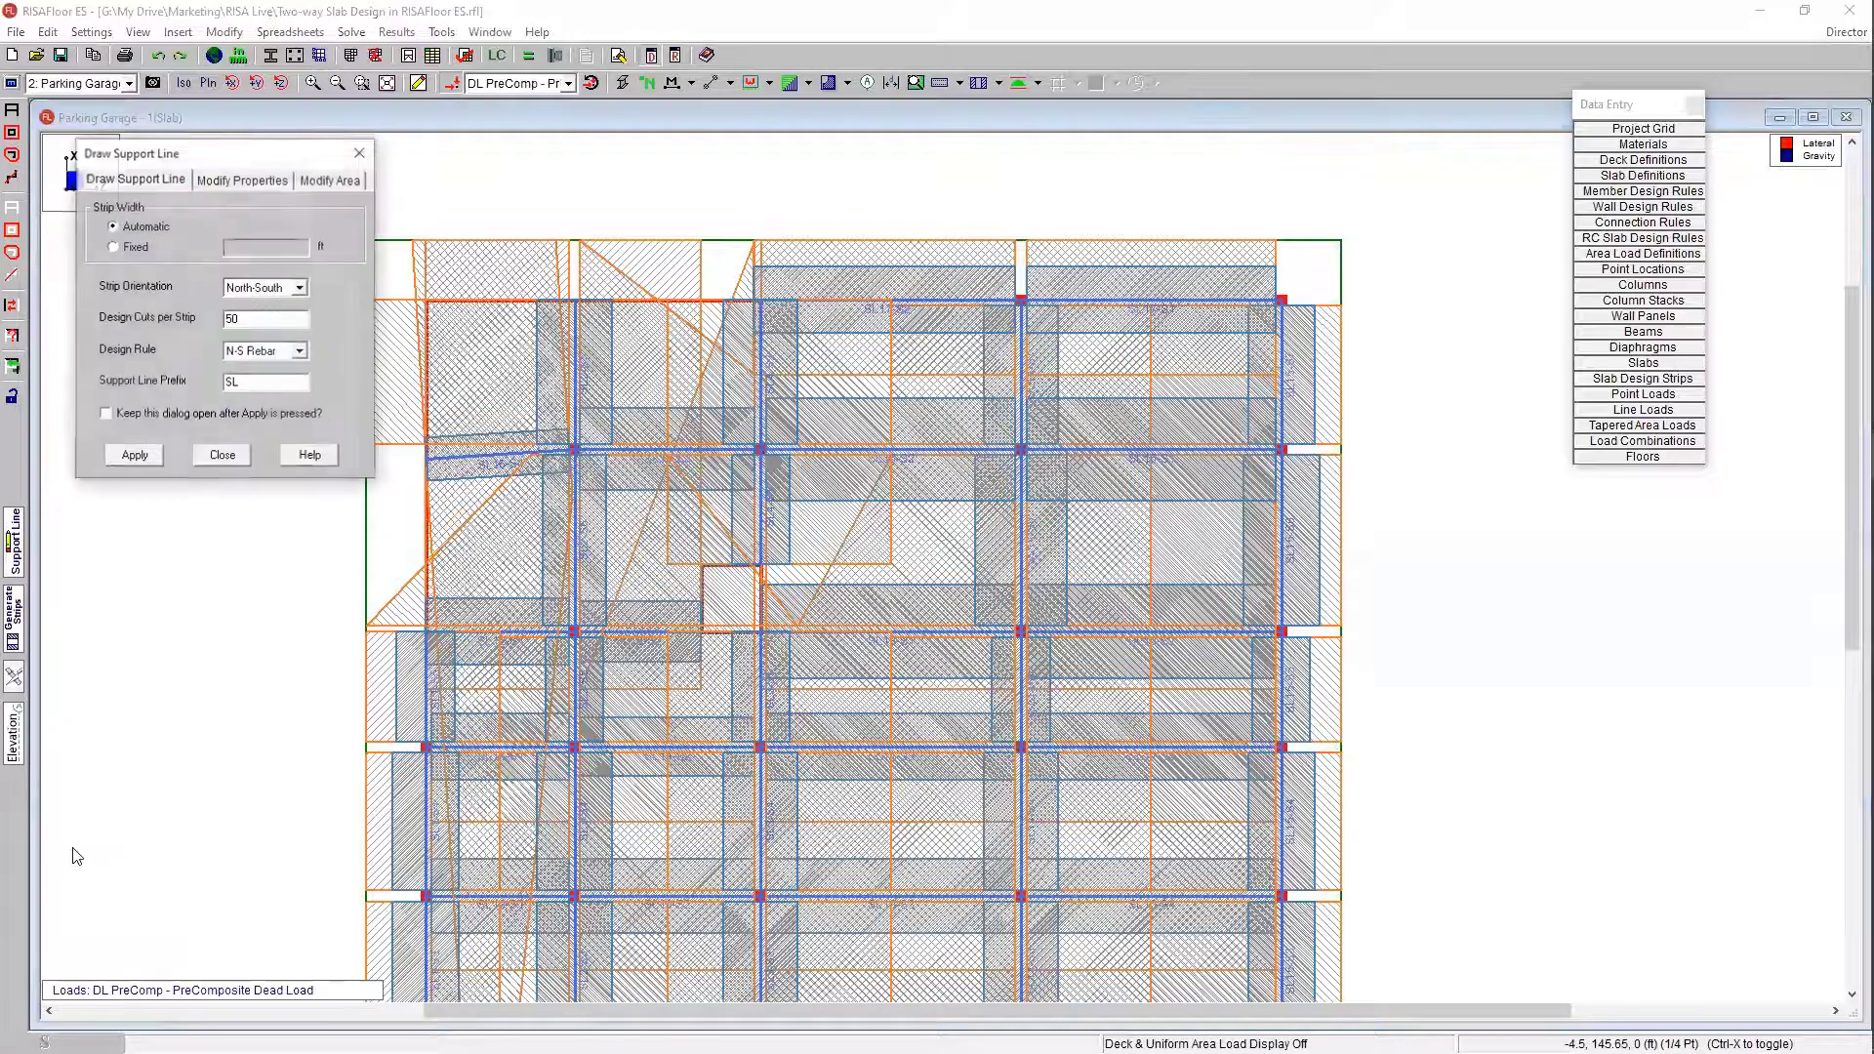
pyautogui.click(281, 180)
pyautogui.click(308, 183)
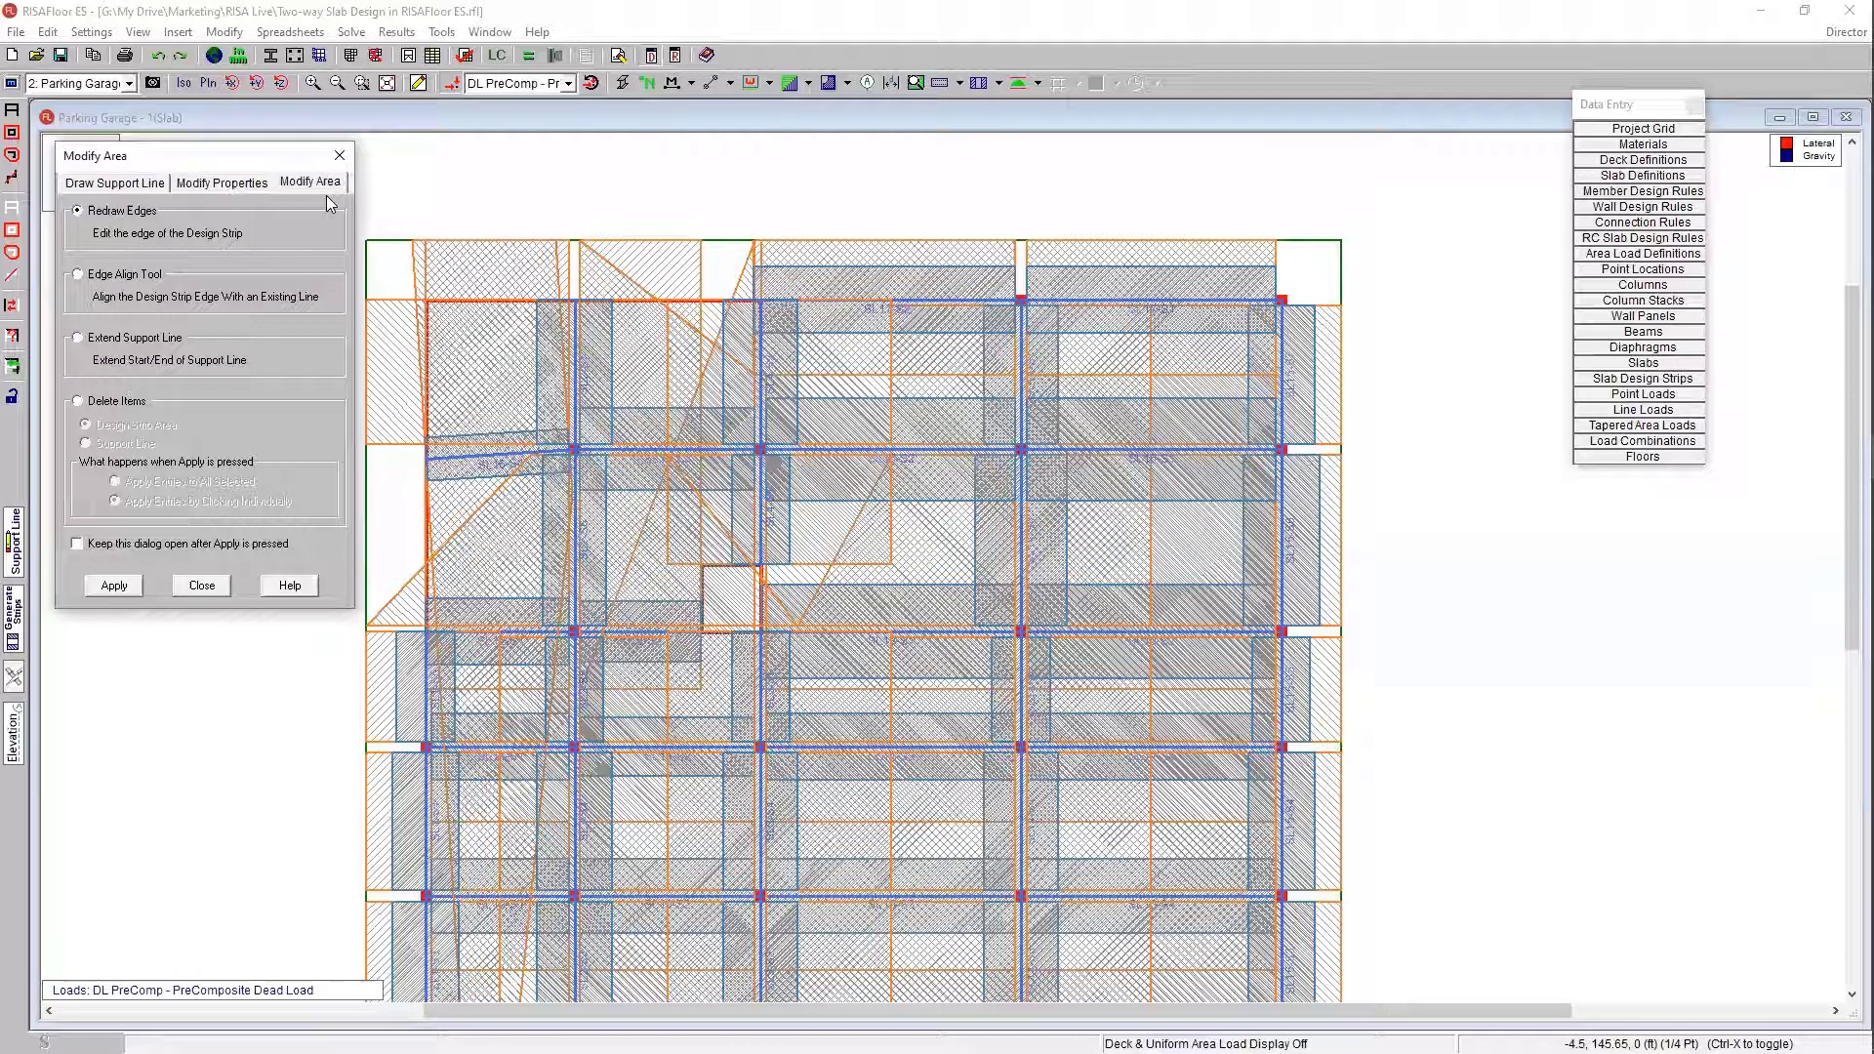
pyautogui.click(125, 275)
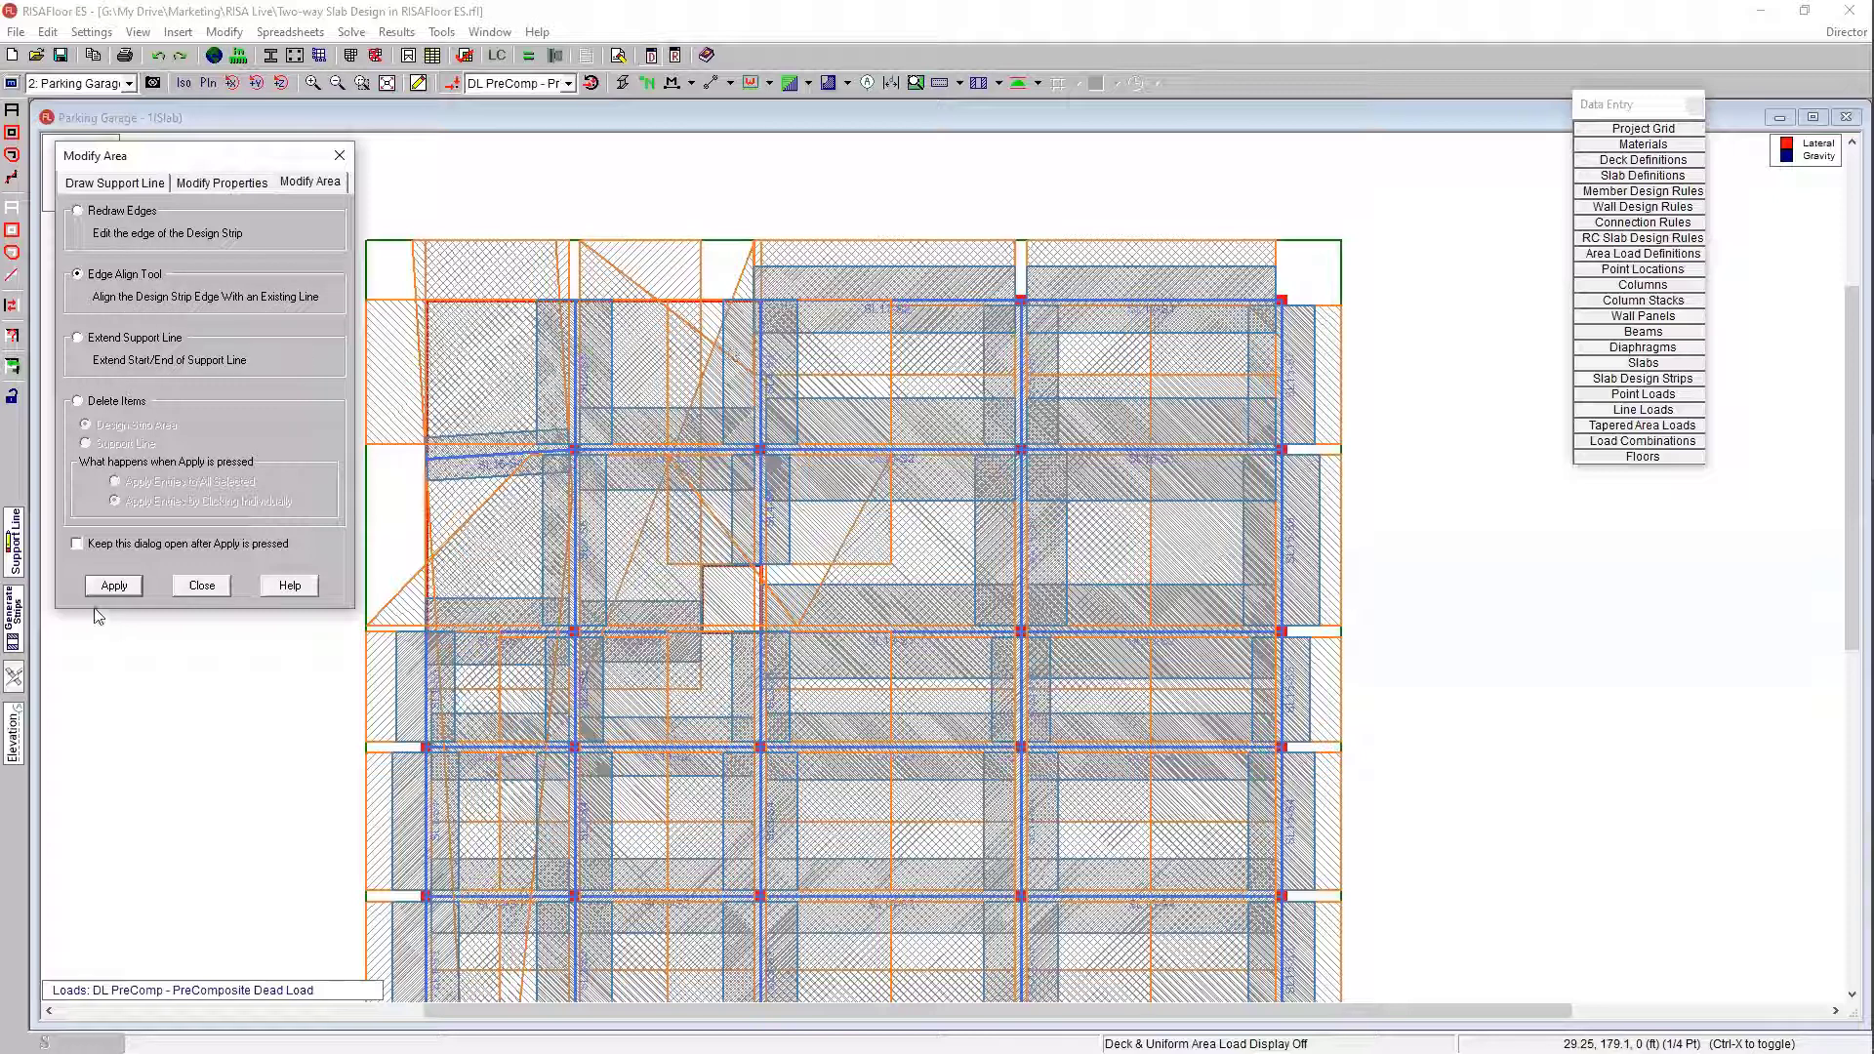
pyautogui.click(123, 545)
pyautogui.click(114, 586)
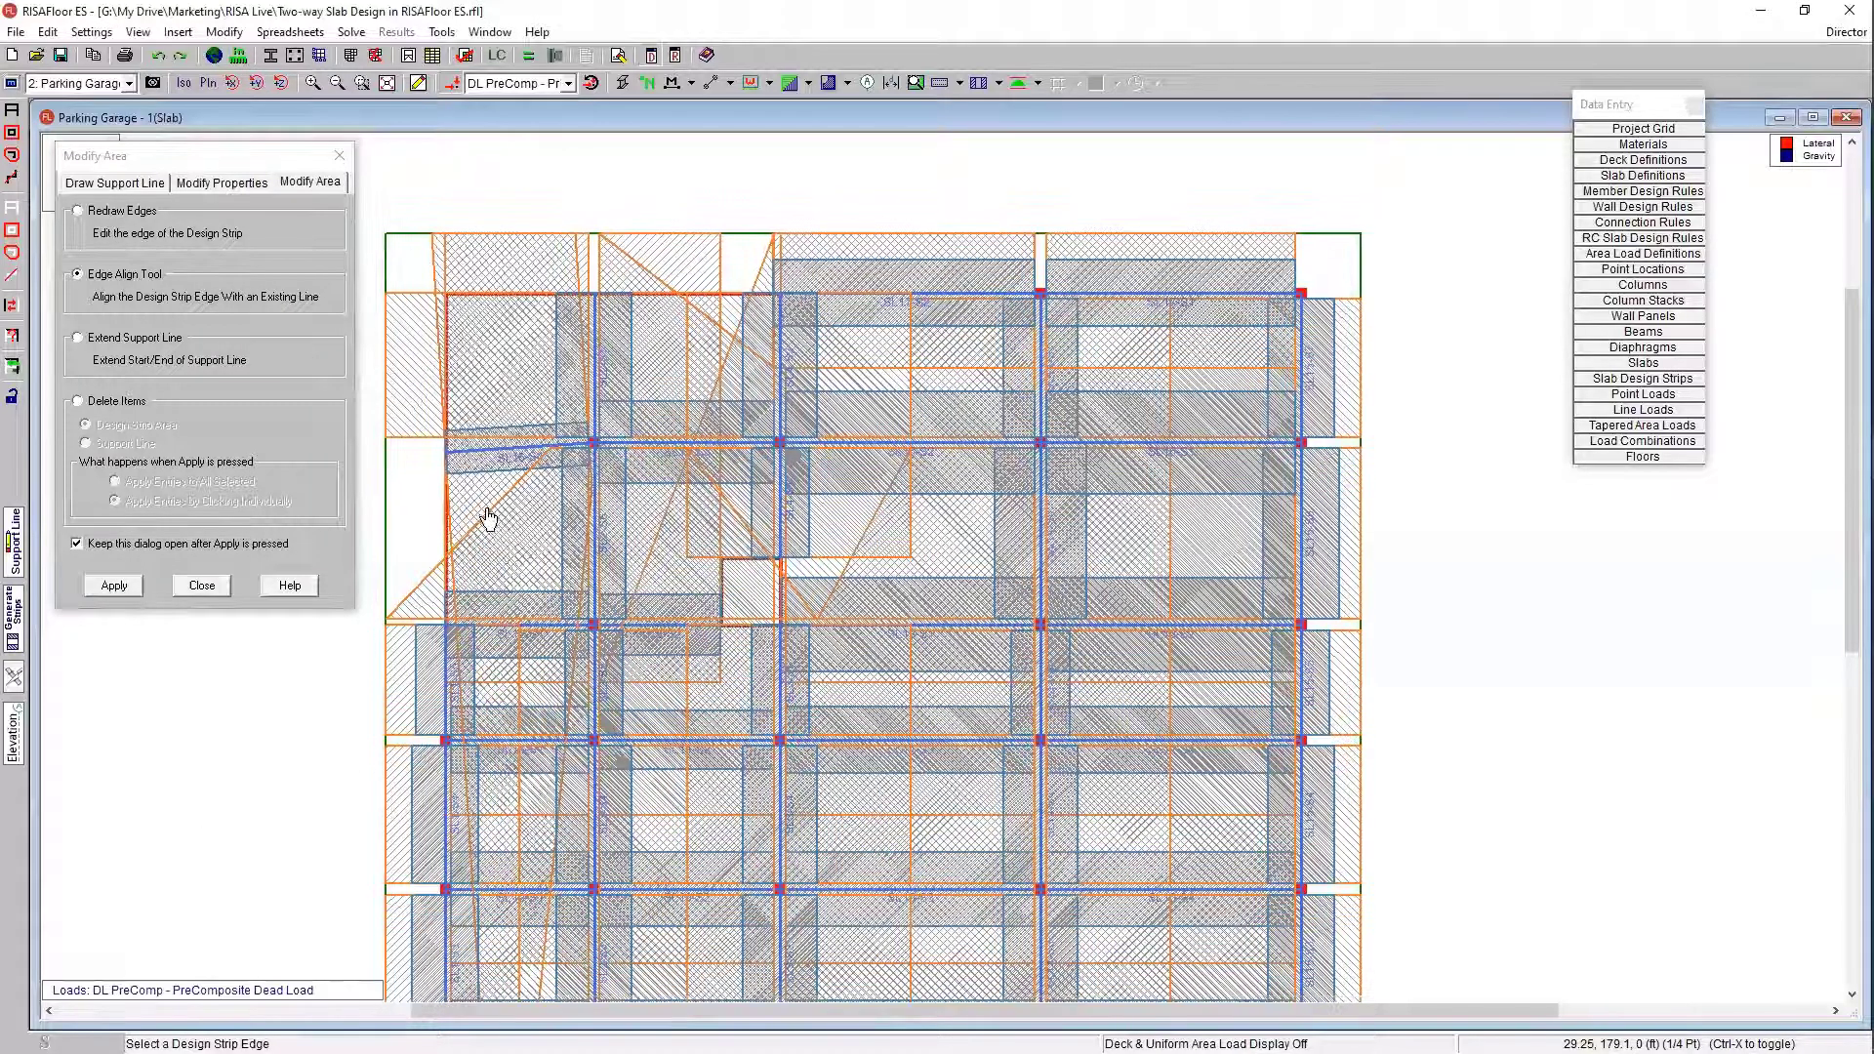
# Step: Align the slanted design strip edge by the left wall with the left slab edge, and the one by the top wall with the top slab edge
pyautogui.click(482, 514)
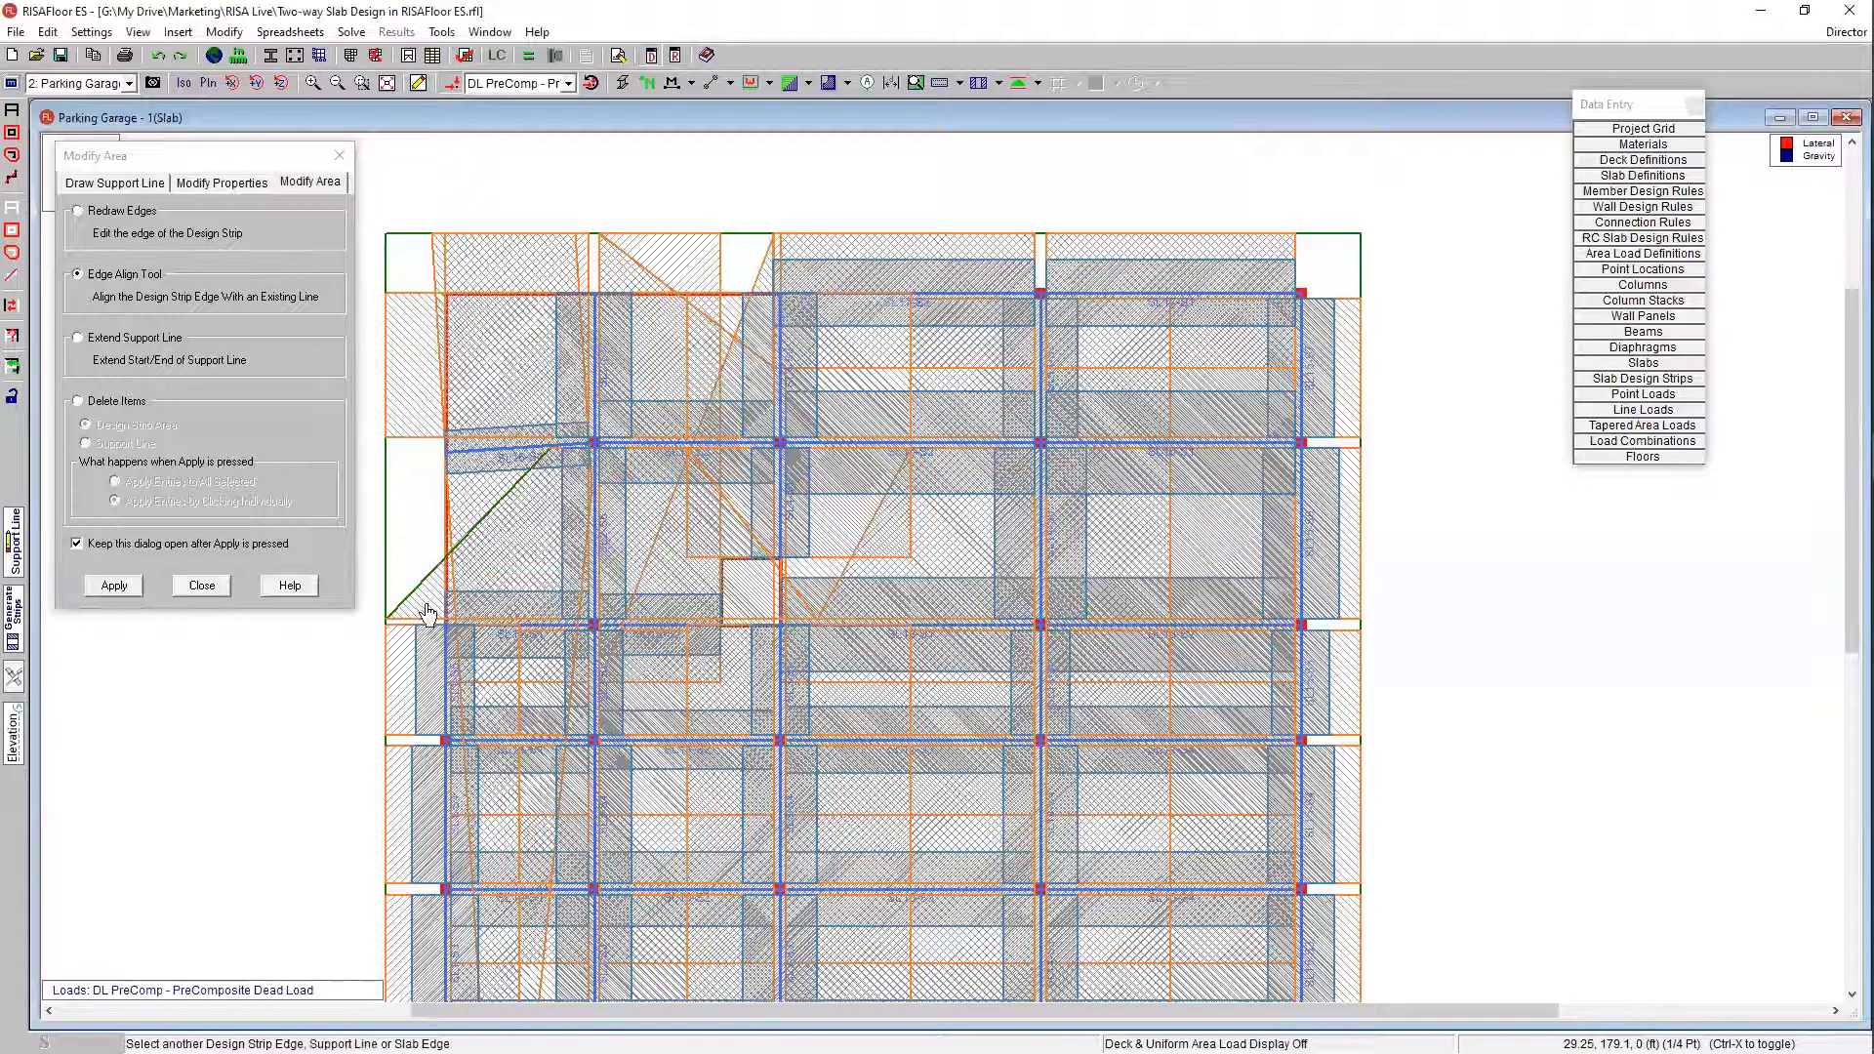
pyautogui.click(386, 494)
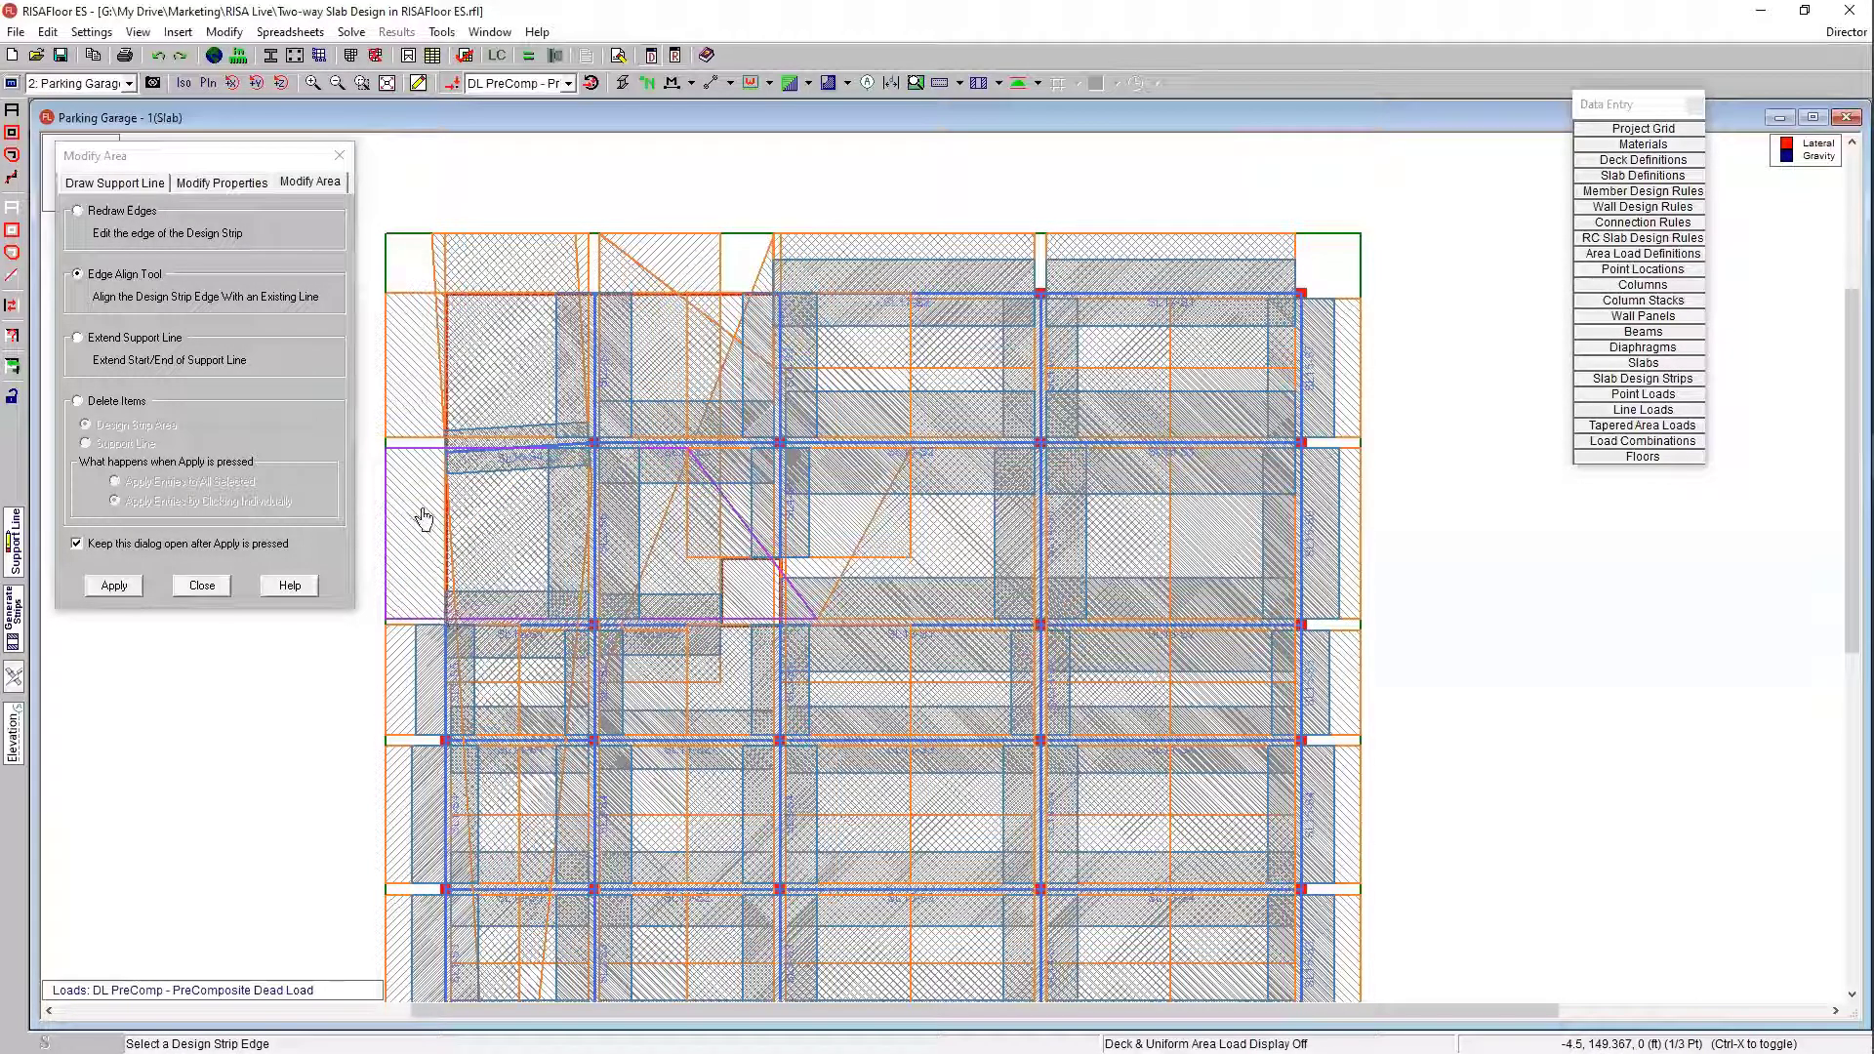
pyautogui.click(645, 277)
pyautogui.click(746, 244)
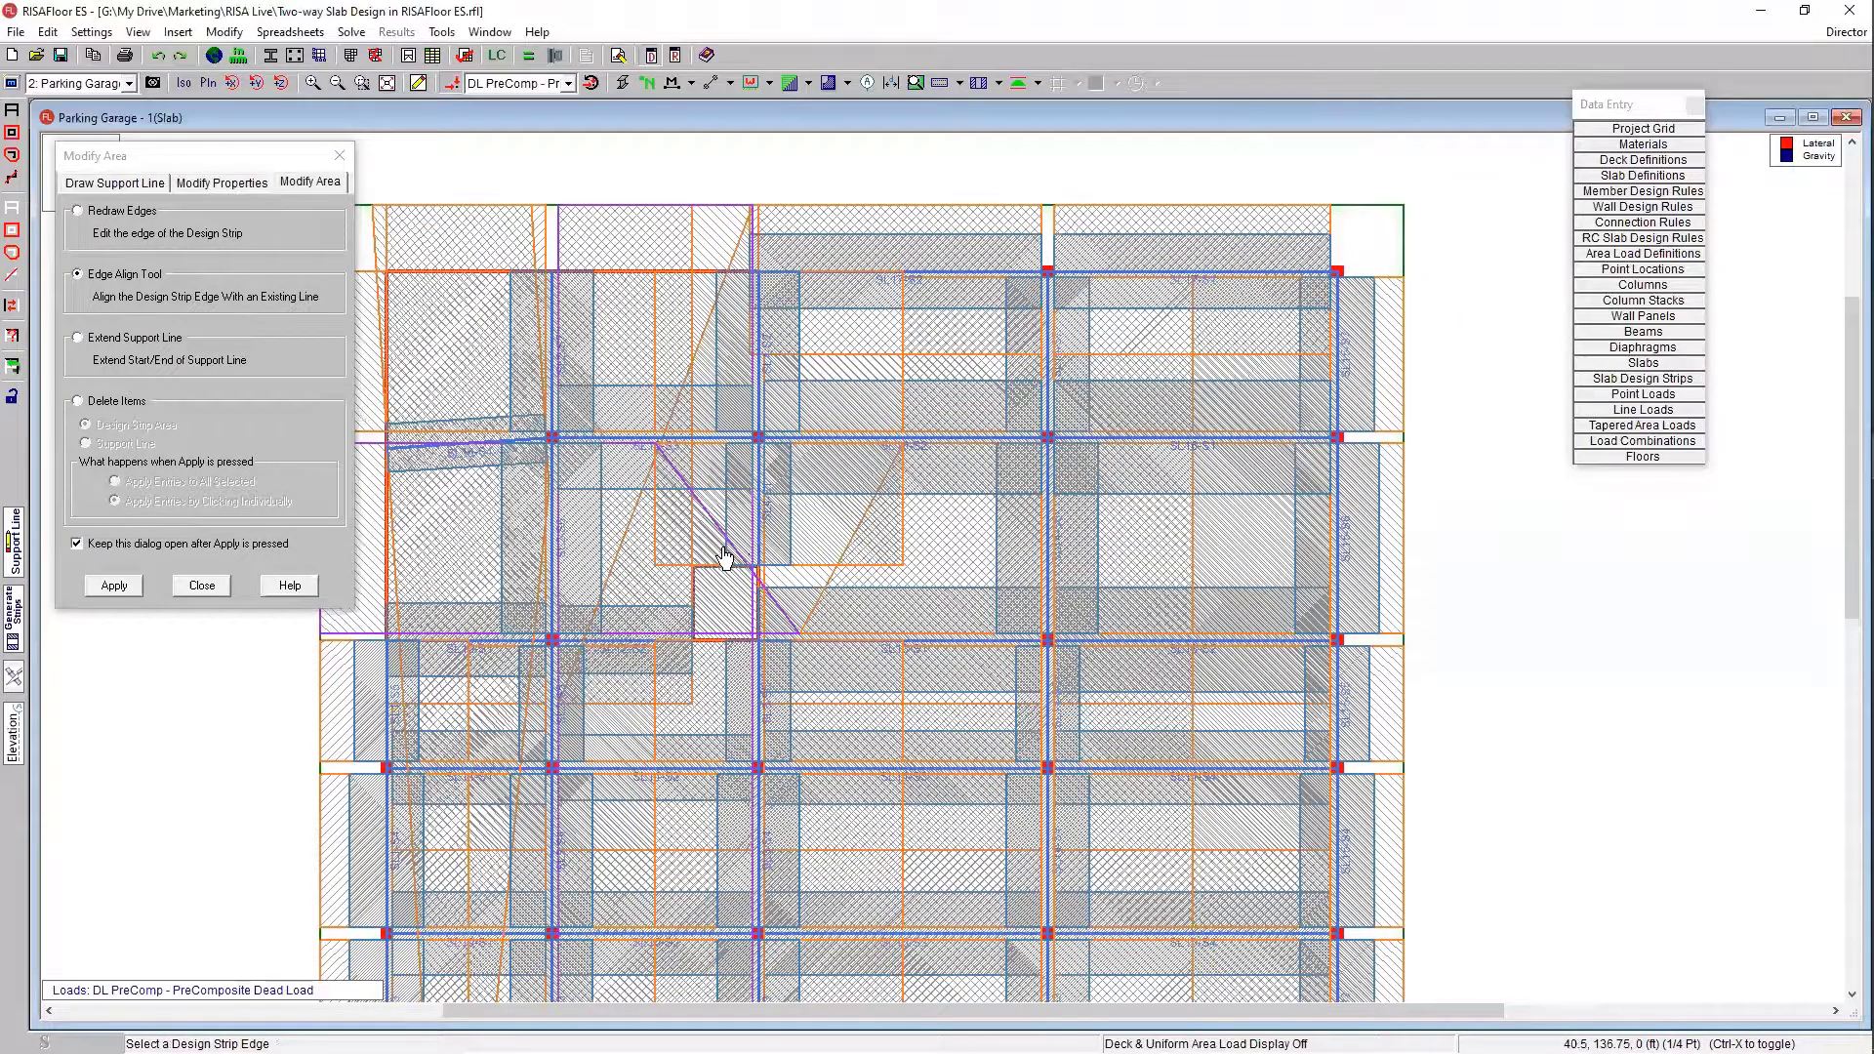
# Step: Align the slanted design strip edges on both sides of the shaft opening with the vertical mid-bay strip edges beside them
pyautogui.click(730, 556)
pyautogui.scroll(1, 667, 555)
pyautogui.click(663, 554)
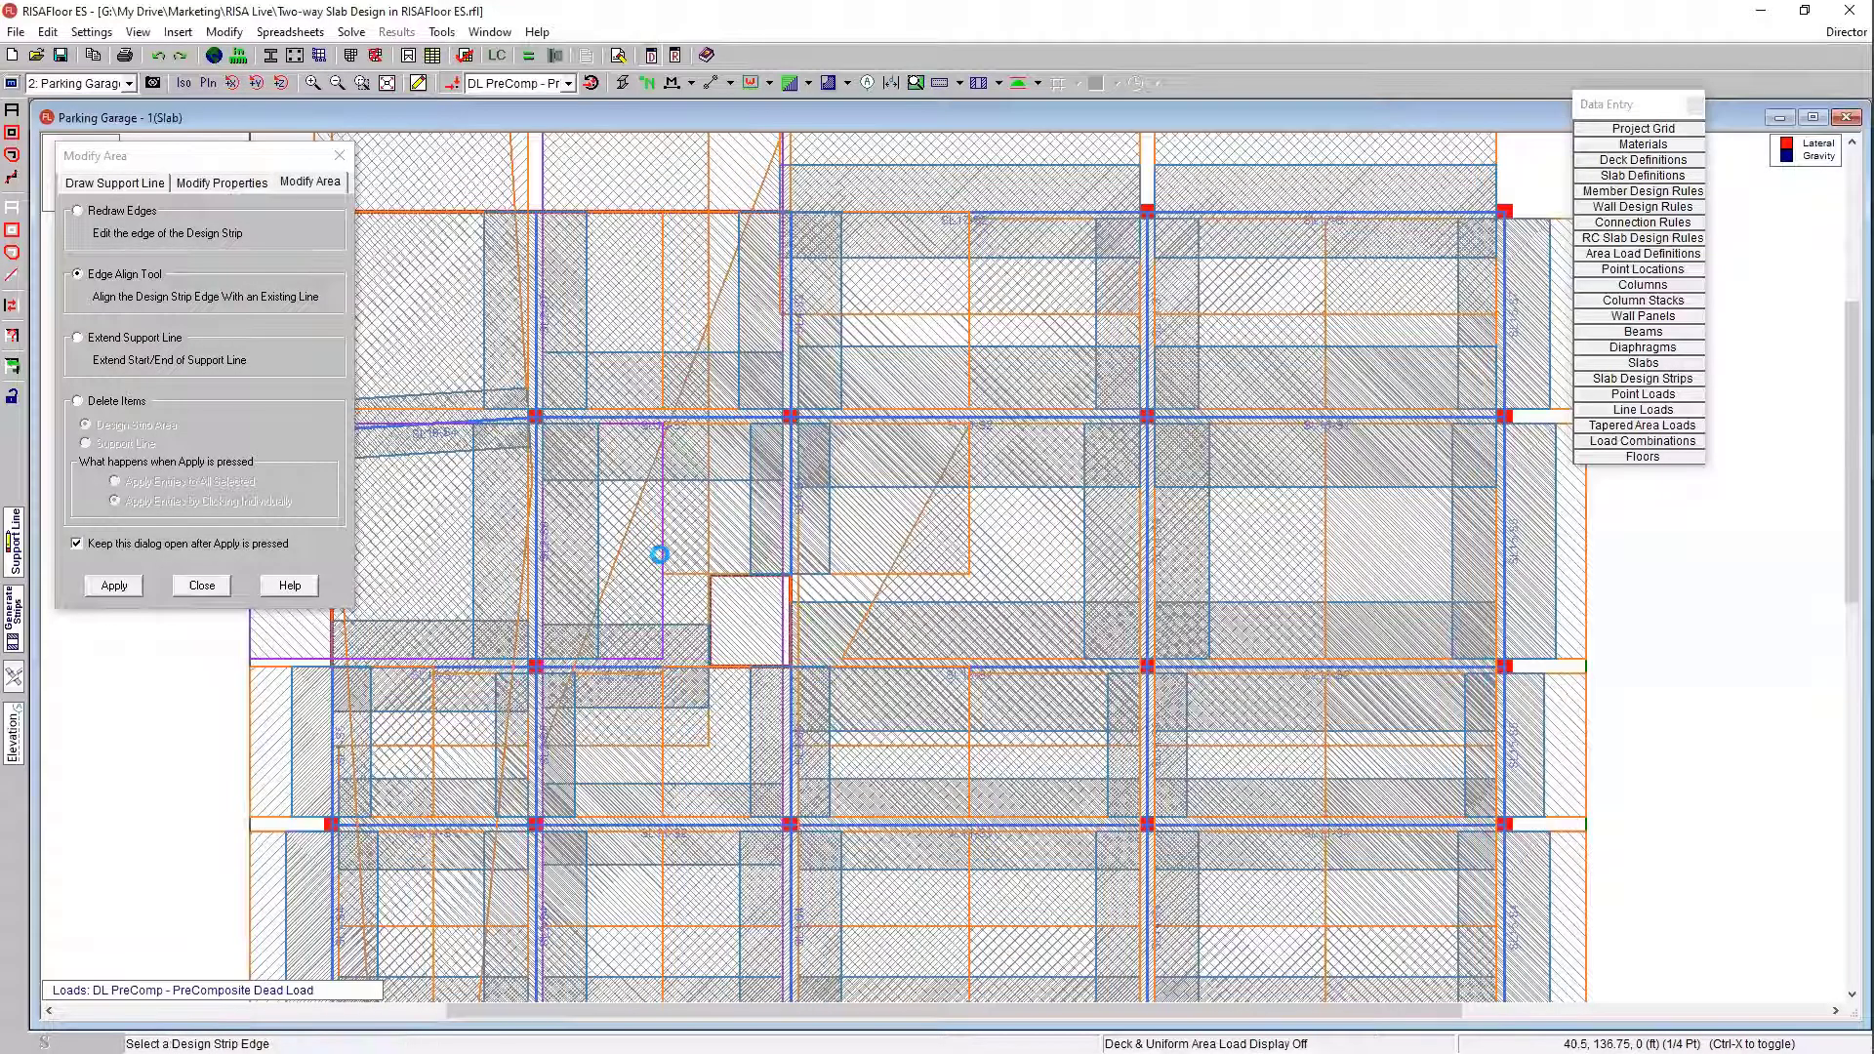
pyautogui.scroll(-1, 816, 590)
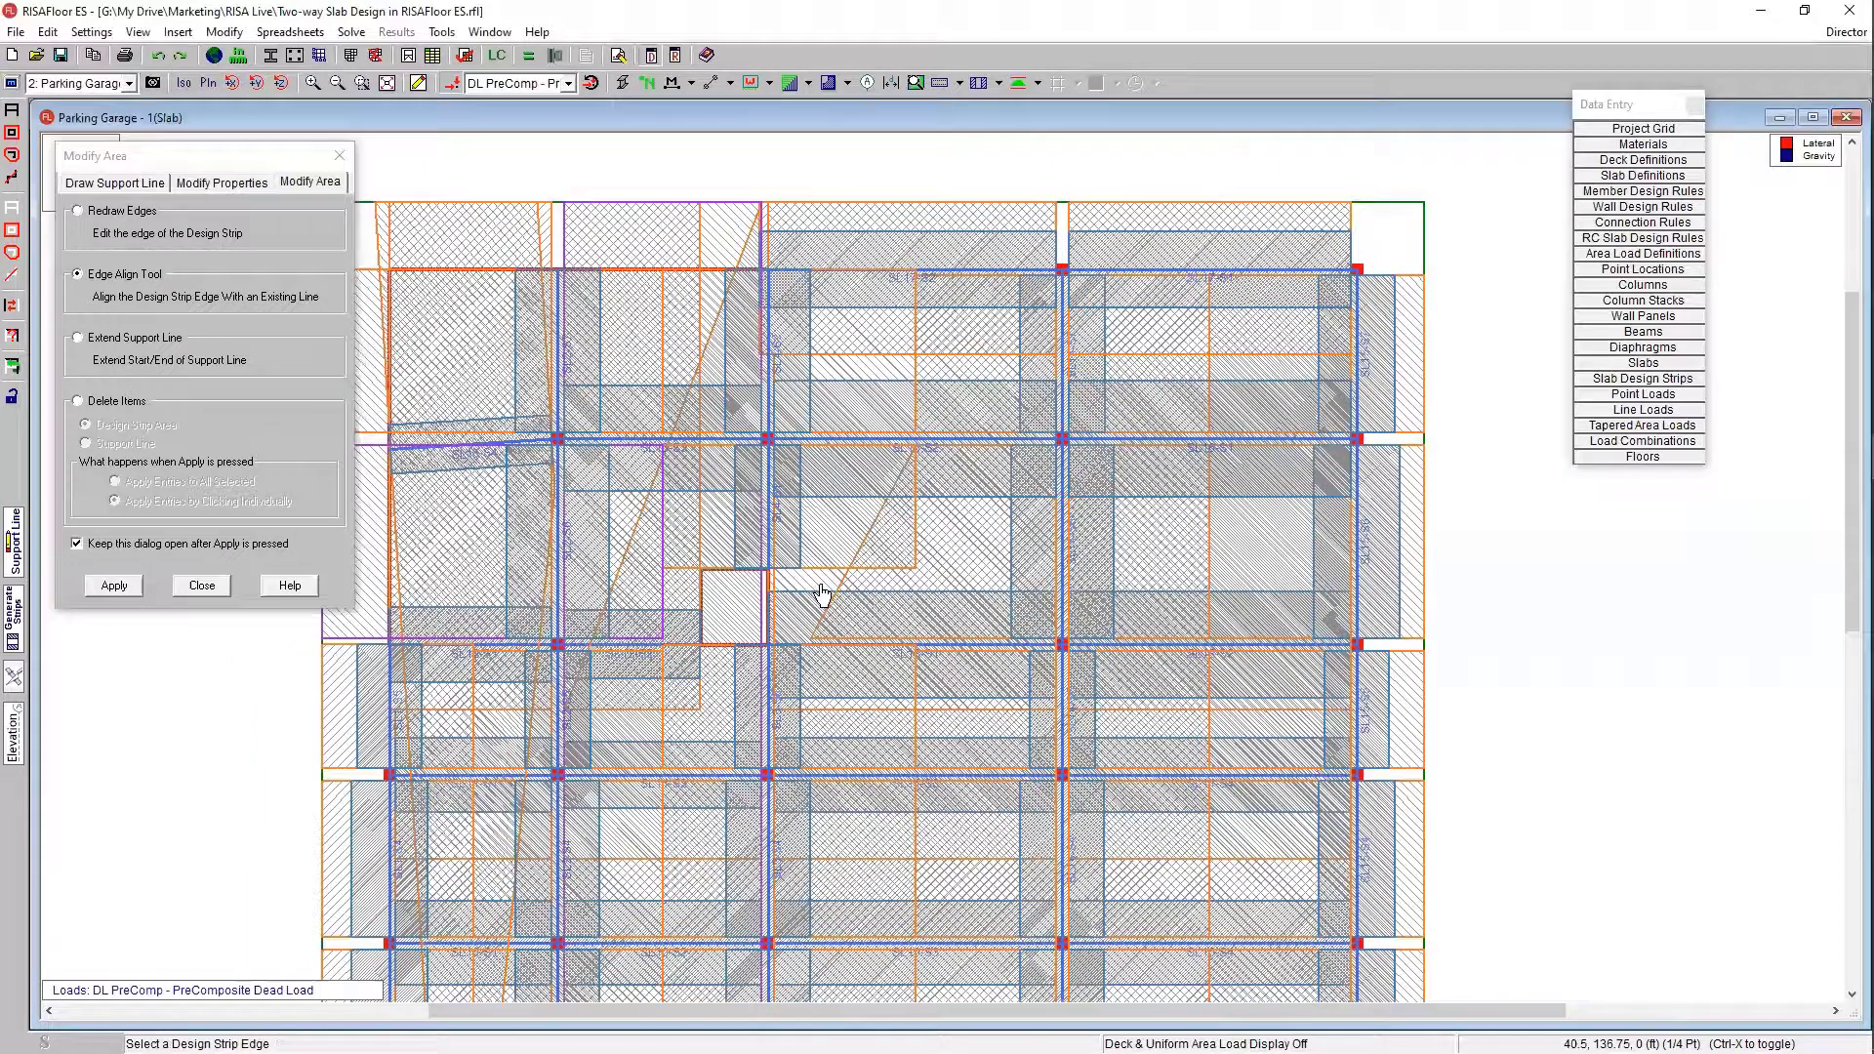
pyautogui.scroll(-1, 837, 577)
pyautogui.click(832, 576)
pyautogui.click(891, 532)
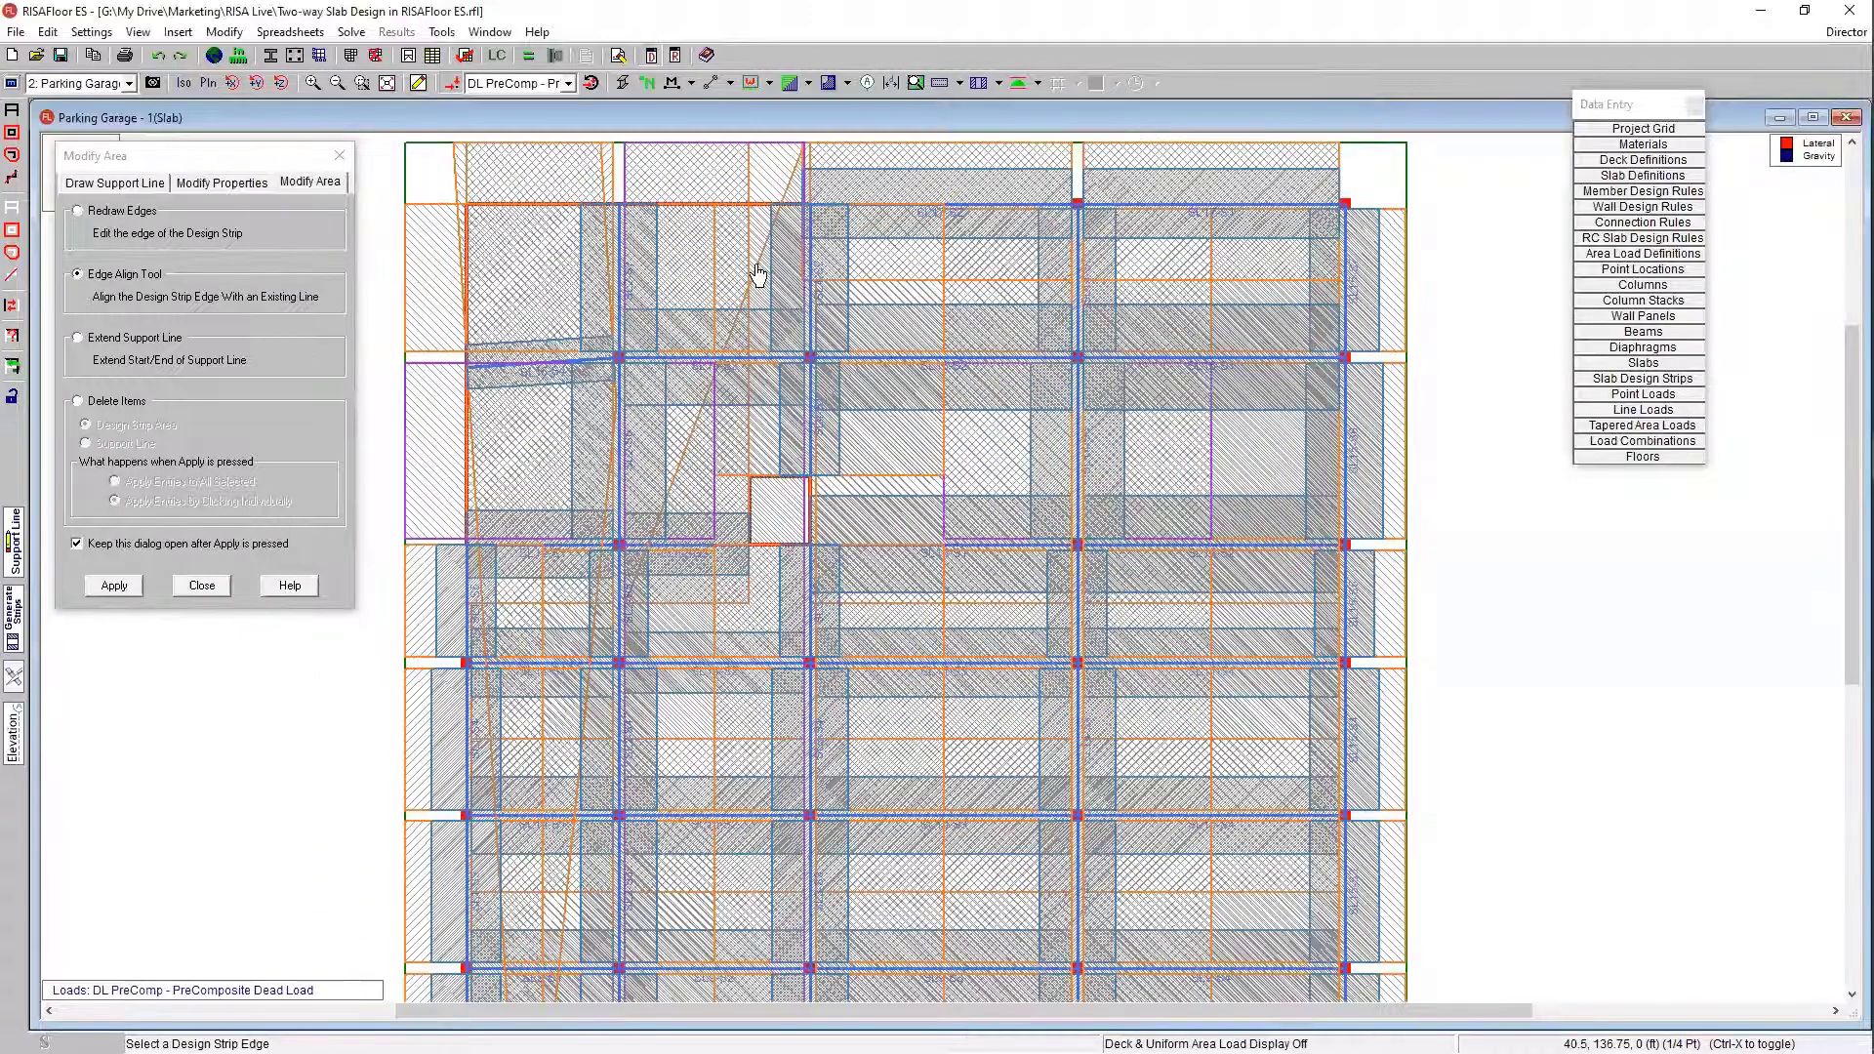
# Step: Try to align the remaining long slanted design strip edge running through the bays above the shaft opening
pyautogui.click(758, 272)
pyautogui.click(654, 691)
pyautogui.scroll(-1, 595, 603)
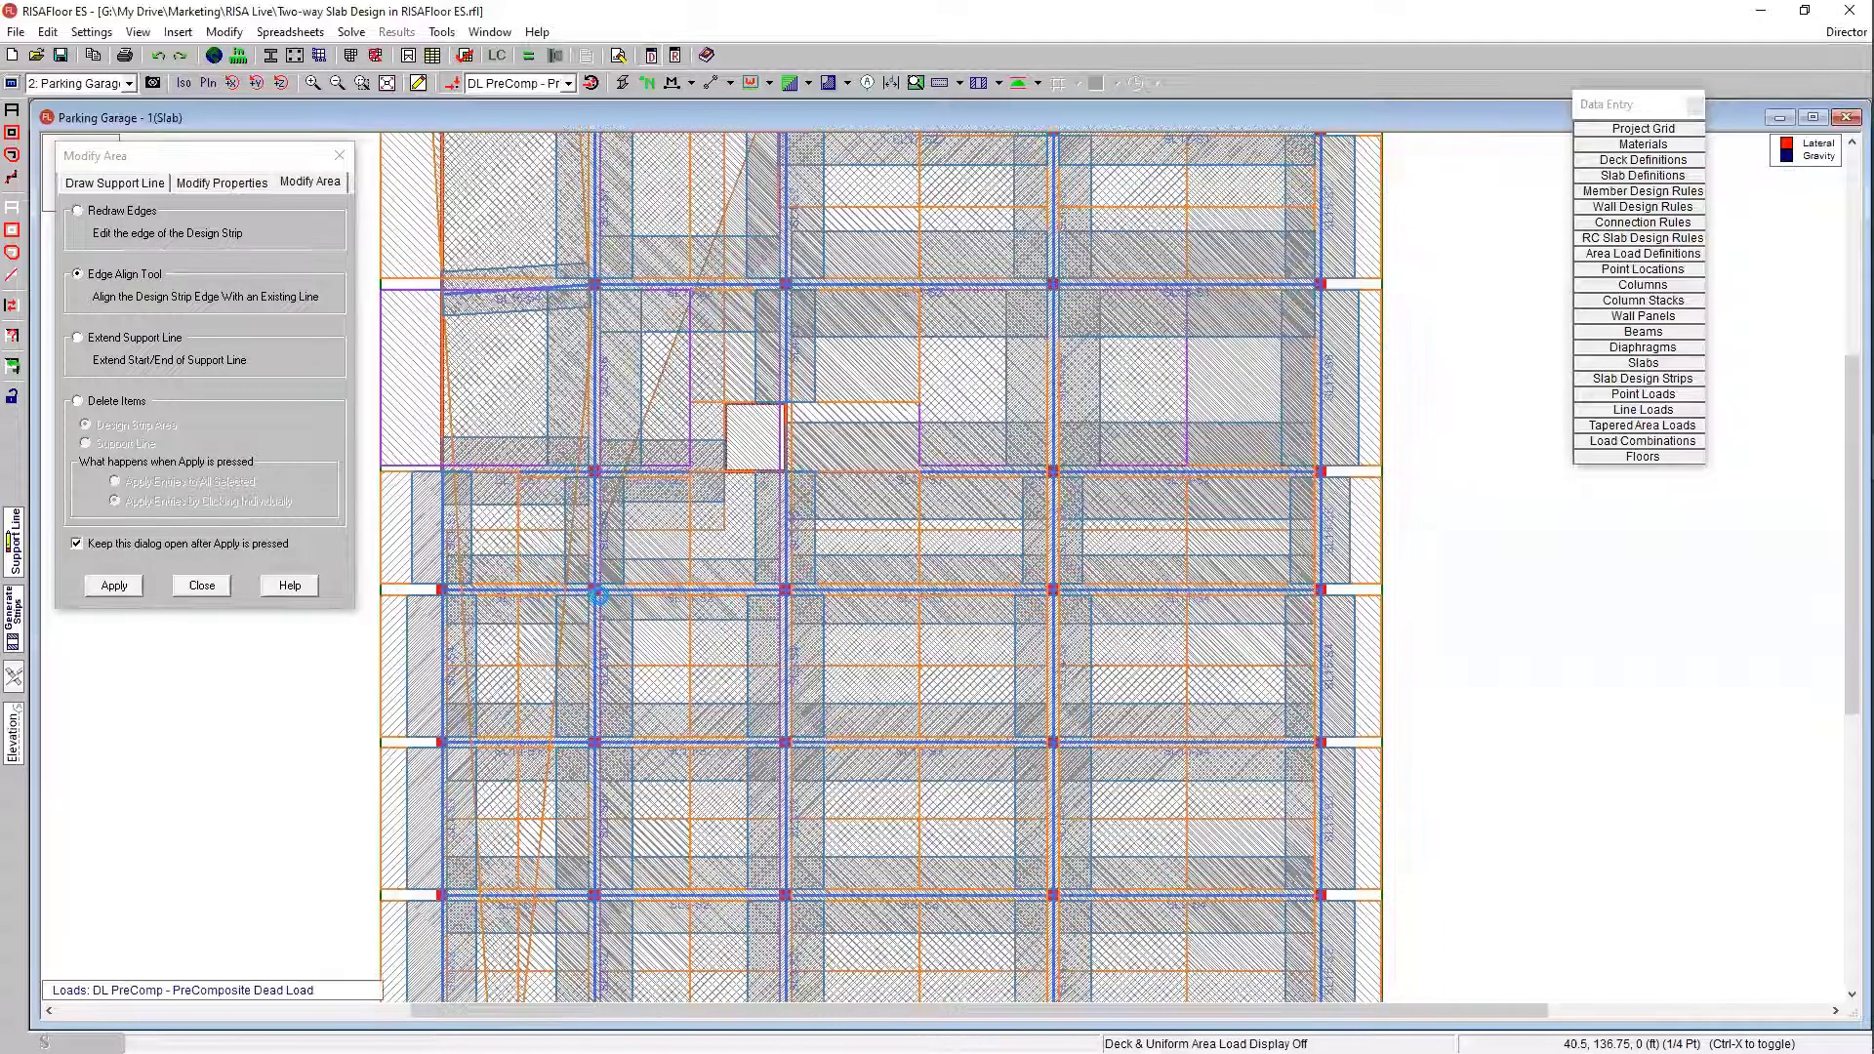
pyautogui.scroll(-1, 598, 712)
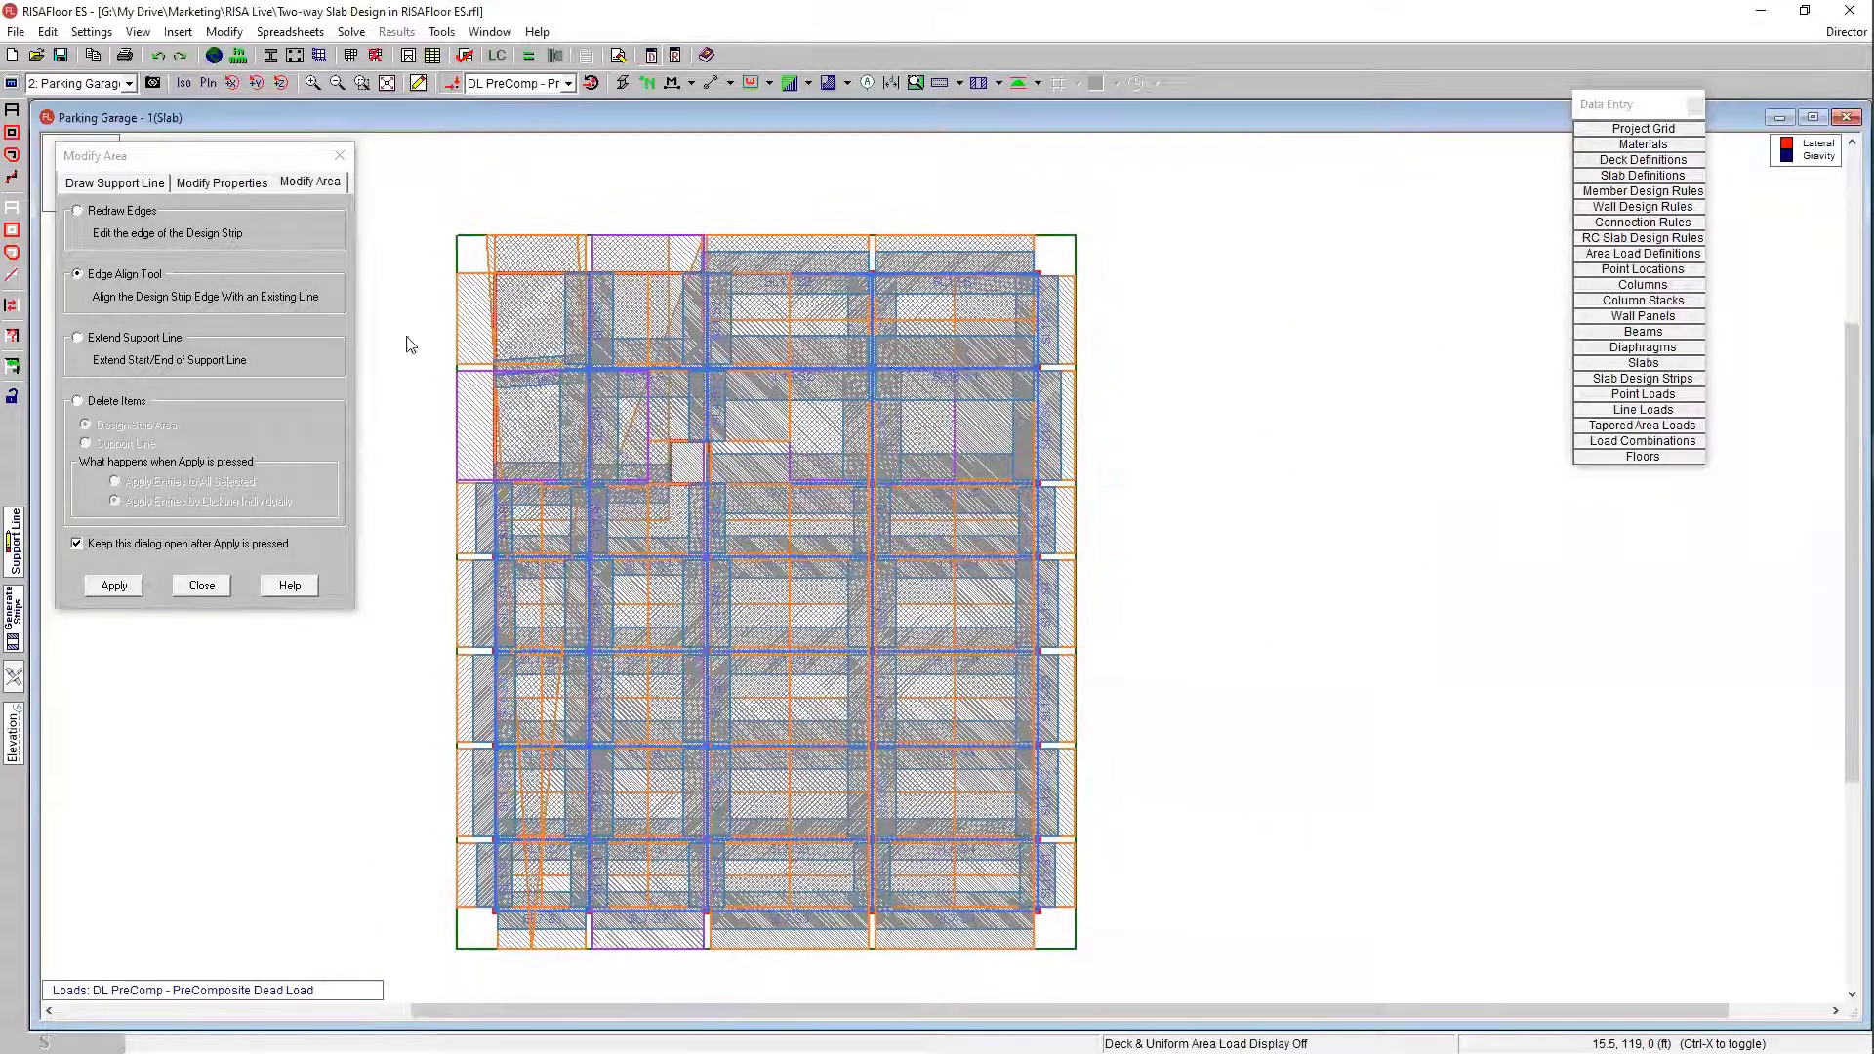
# Step: Stop modifying design strip areas and solve the model to produce the envelope results
pyautogui.click(202, 586)
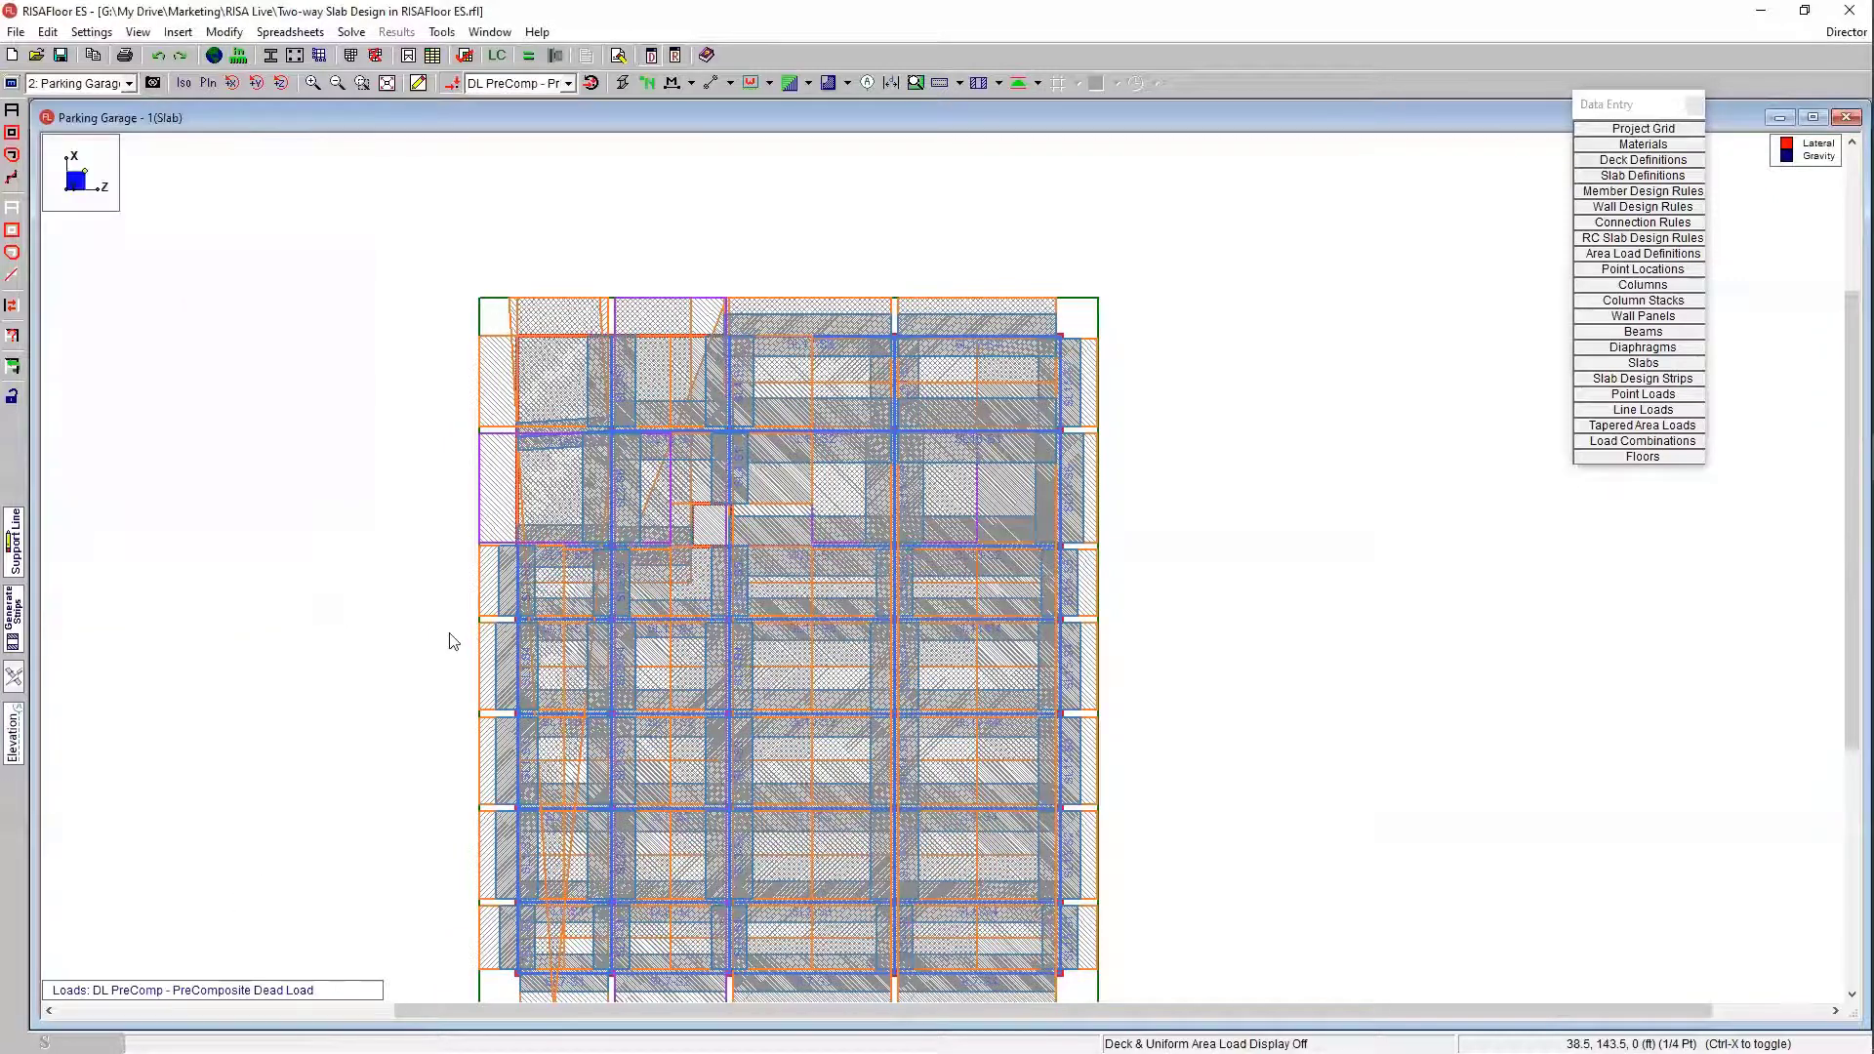
pyautogui.click(528, 55)
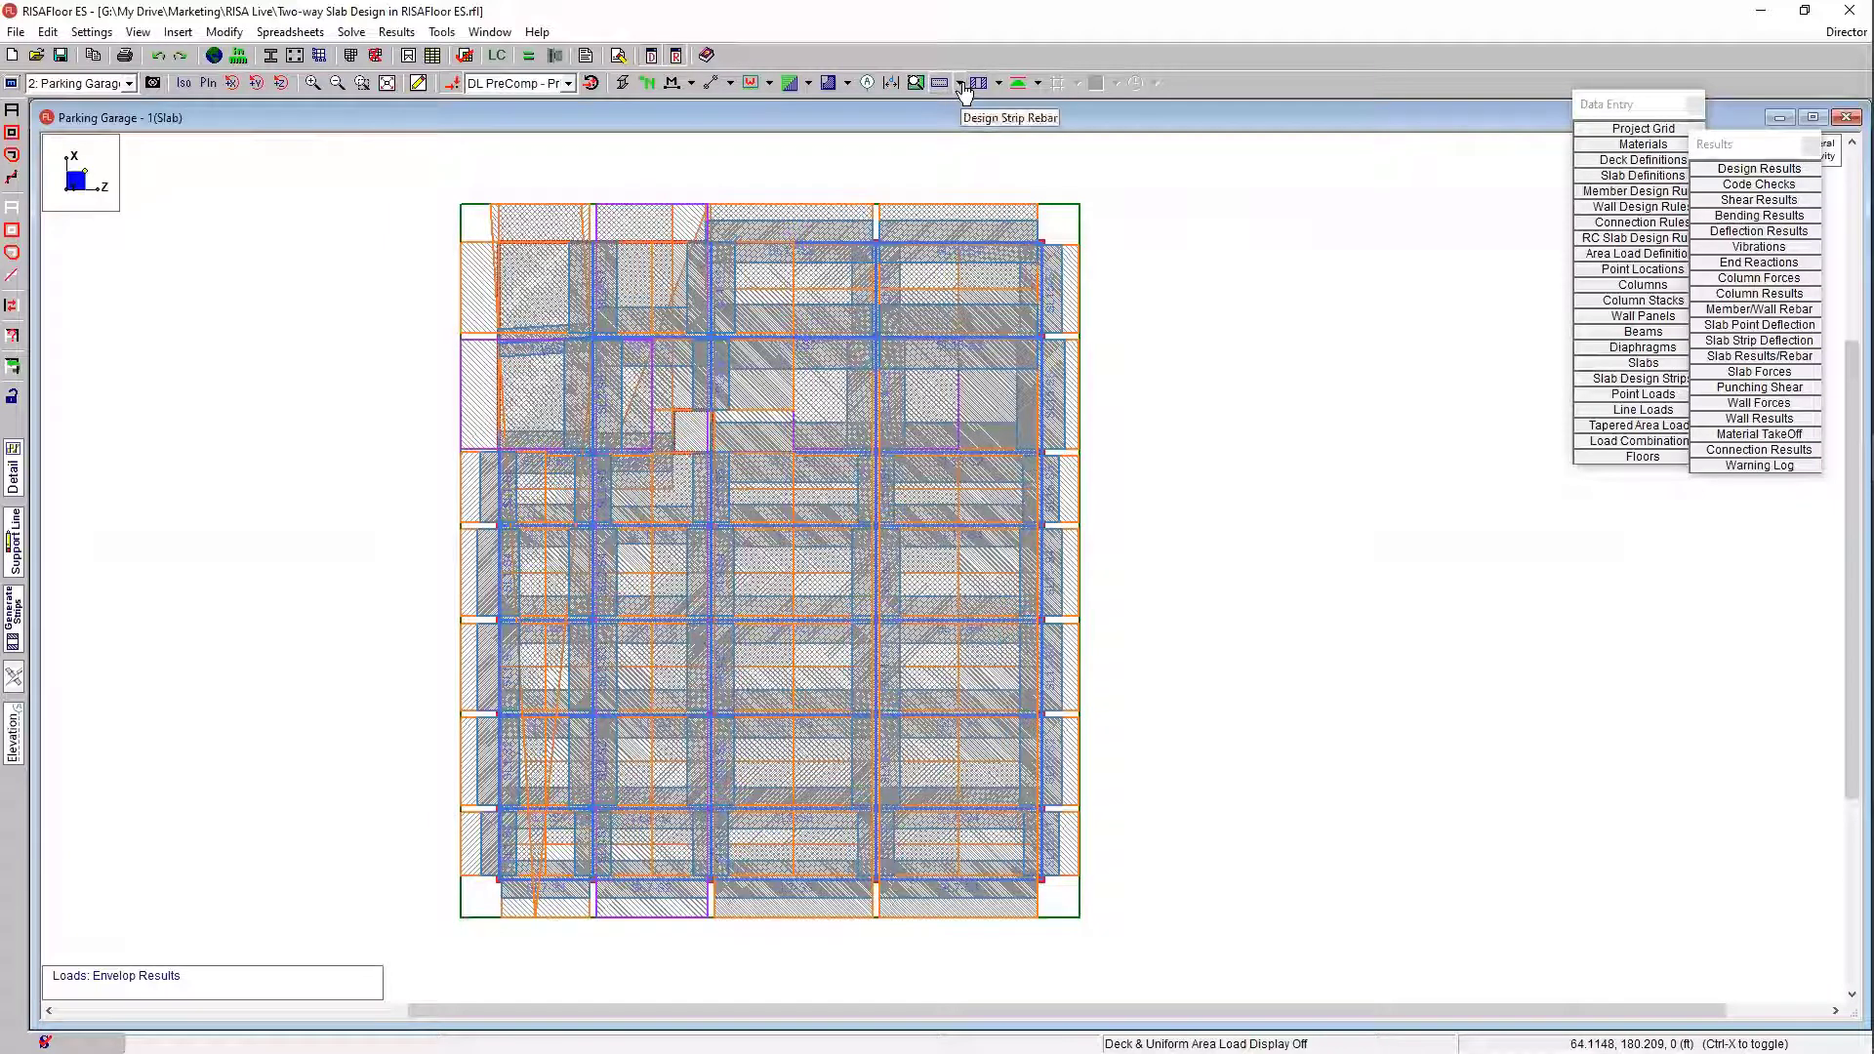
# Step: Display the N-S Bottom Bars on the design strips and inspect the rebar callouts across the slab
pyautogui.click(960, 84)
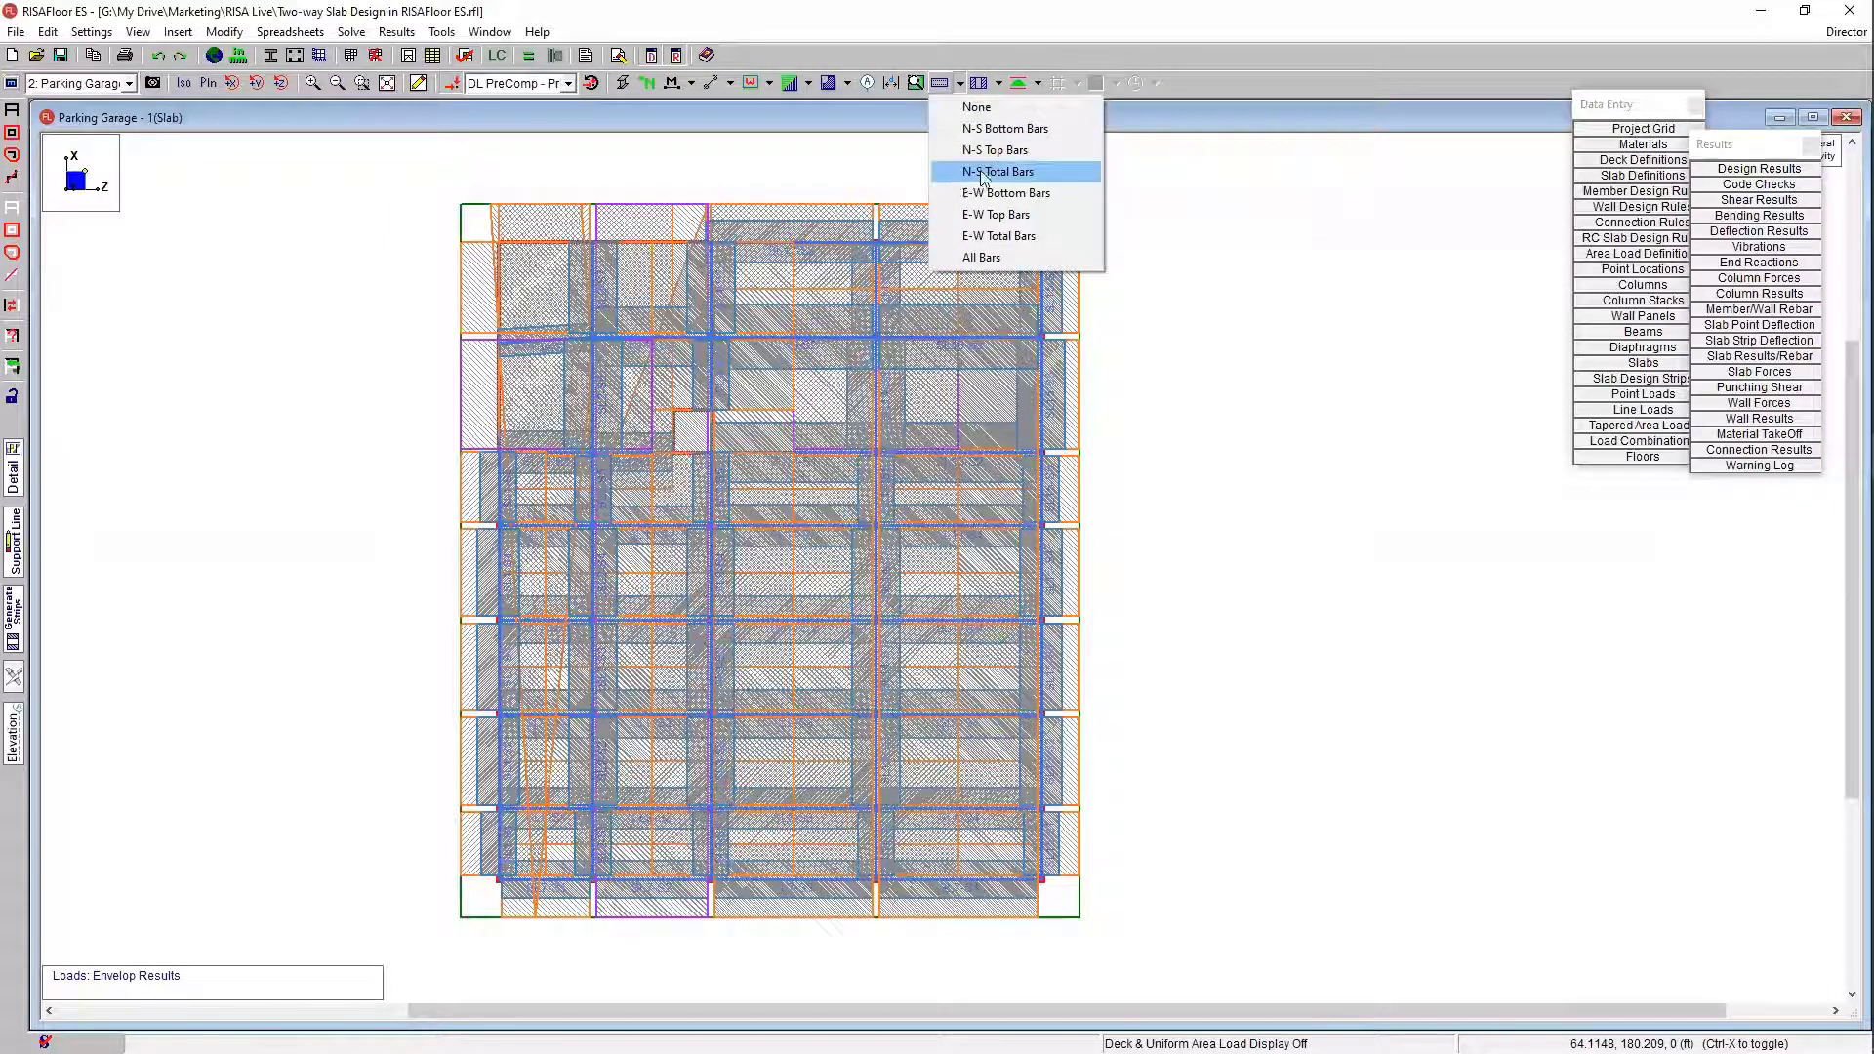
pyautogui.click(1003, 139)
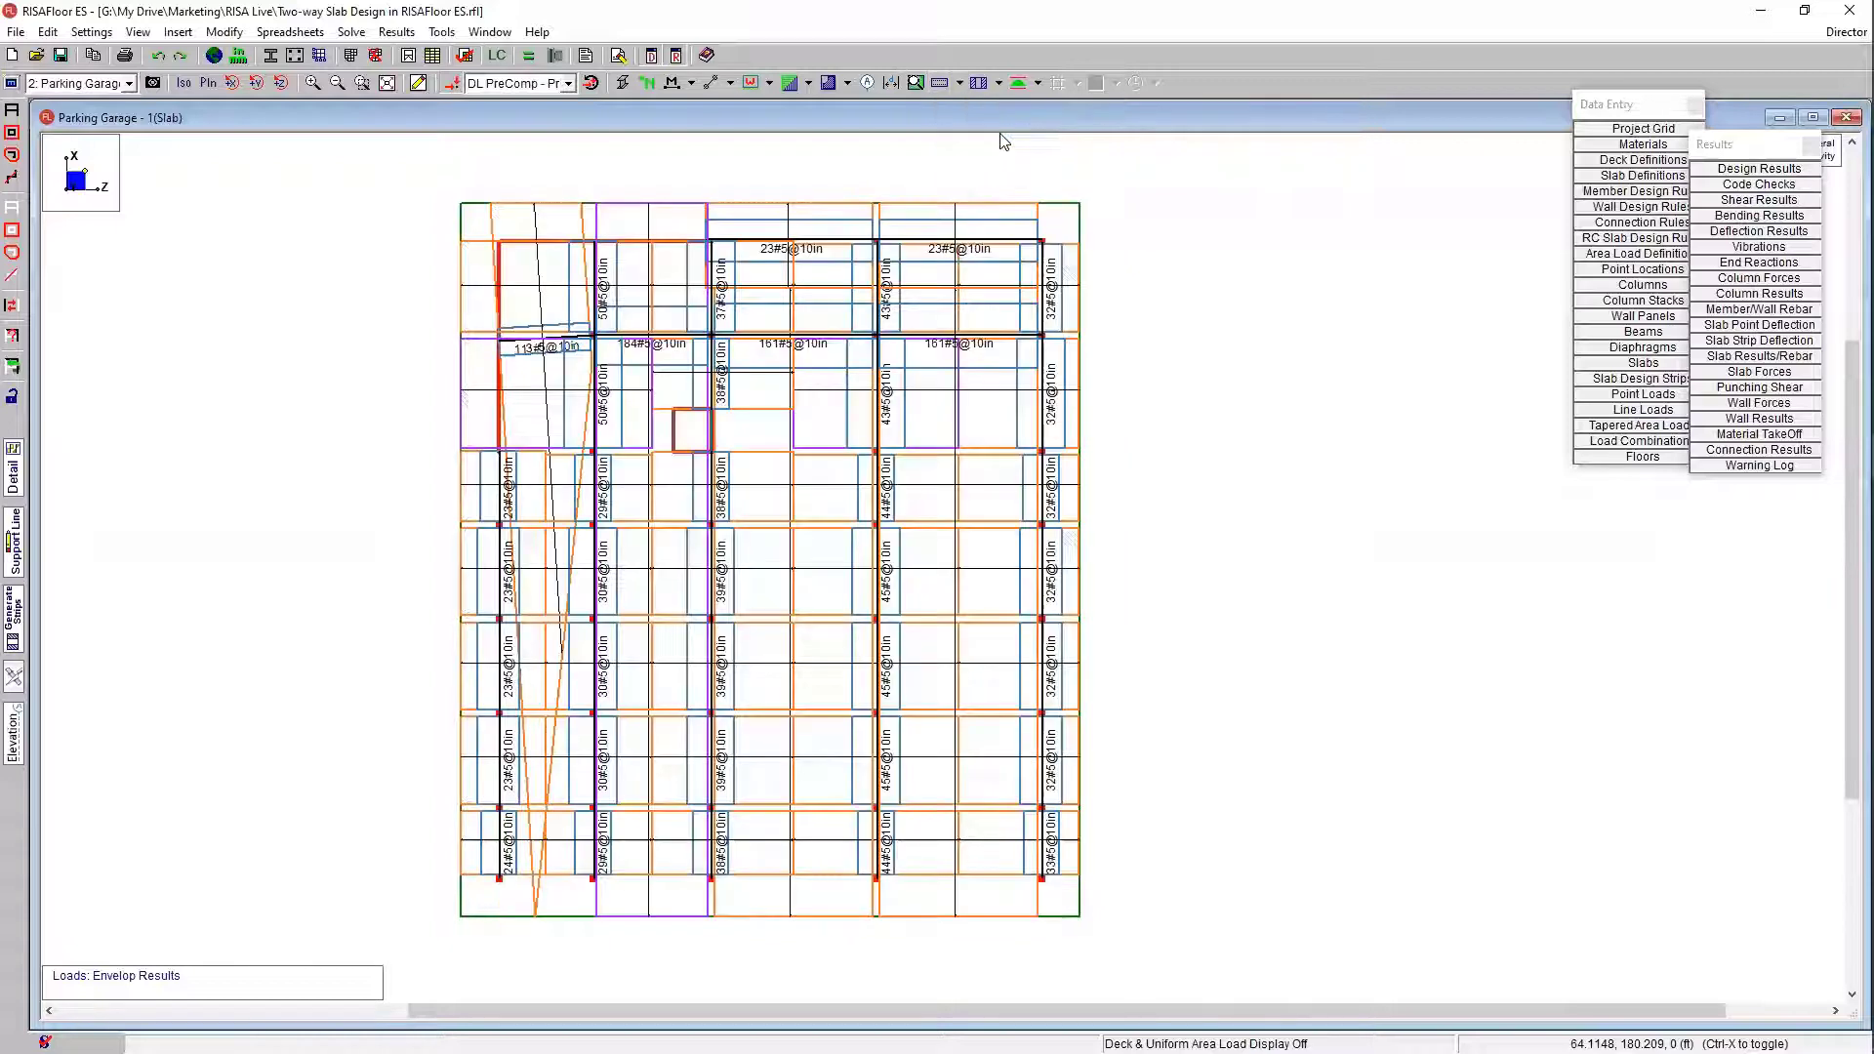
pyautogui.moveTo(858, 501); pyautogui.dragTo(719, 509, button='middle')
pyautogui.scroll(4, 605, 678)
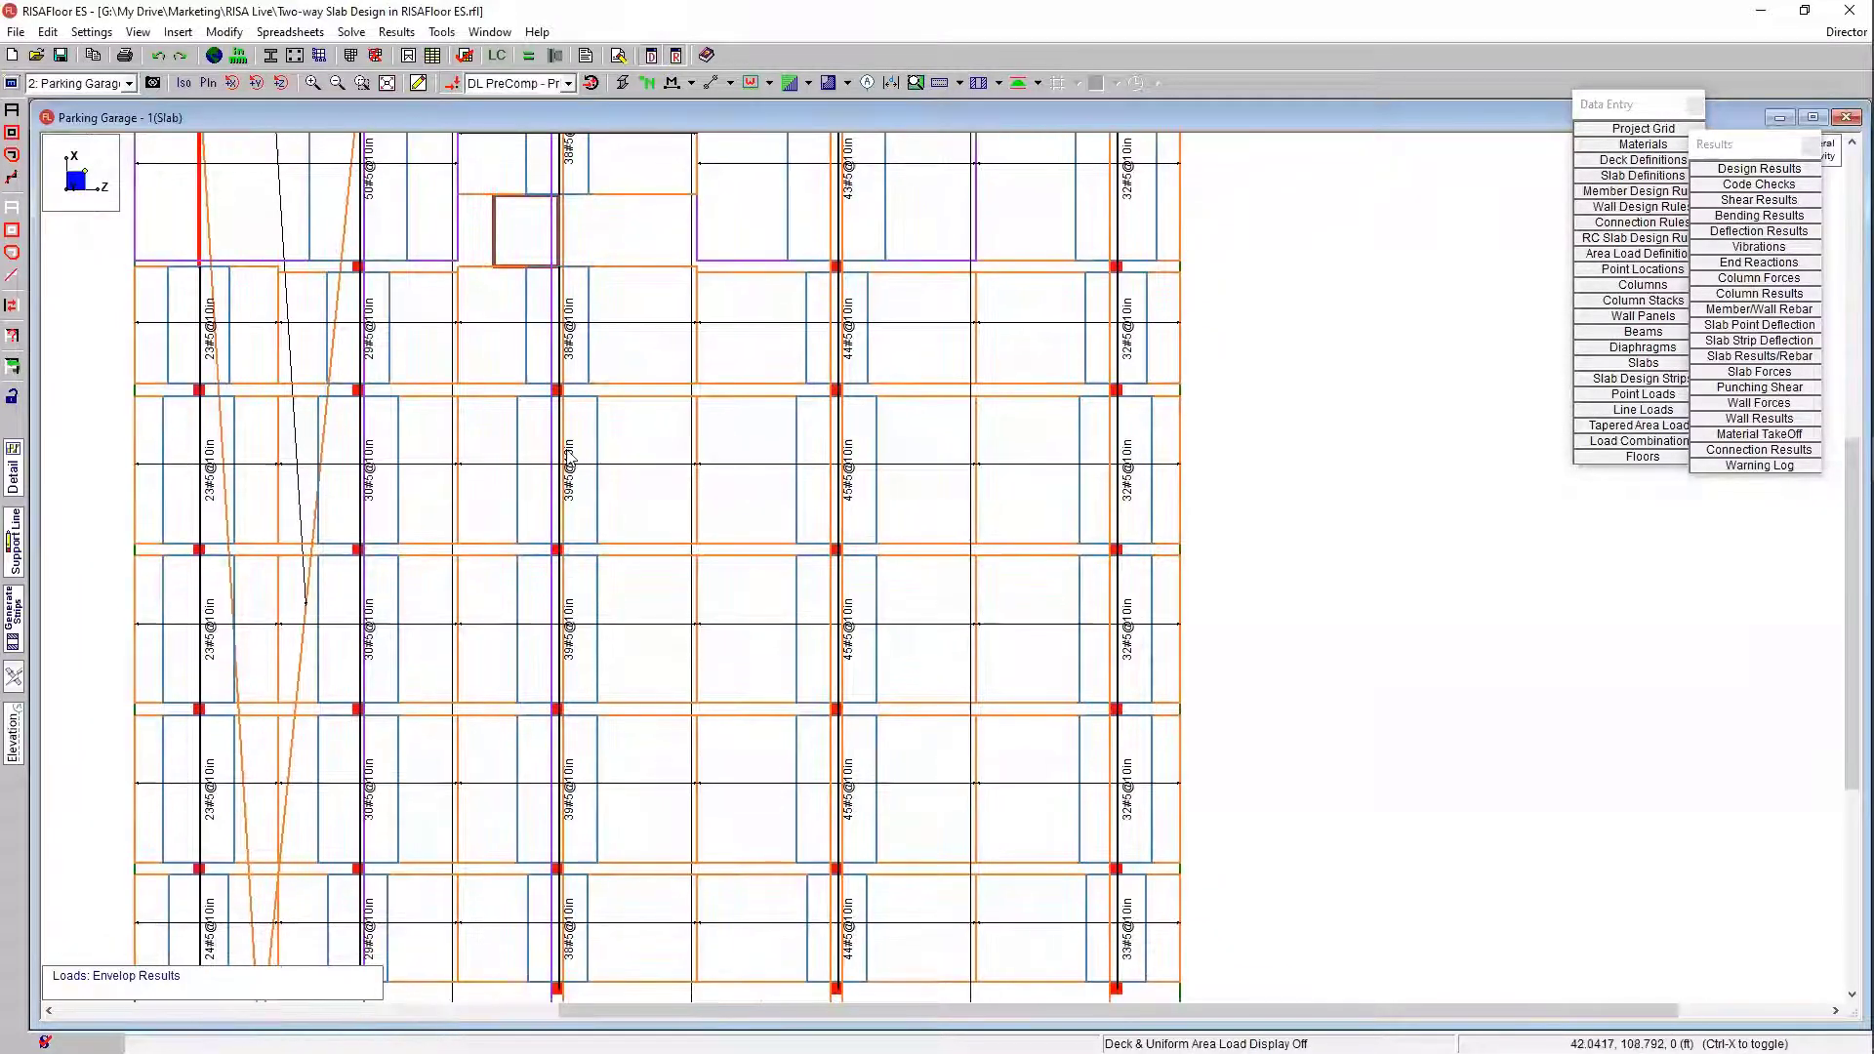
pyautogui.moveTo(697, 422); pyautogui.dragTo(663, 712, button='middle')
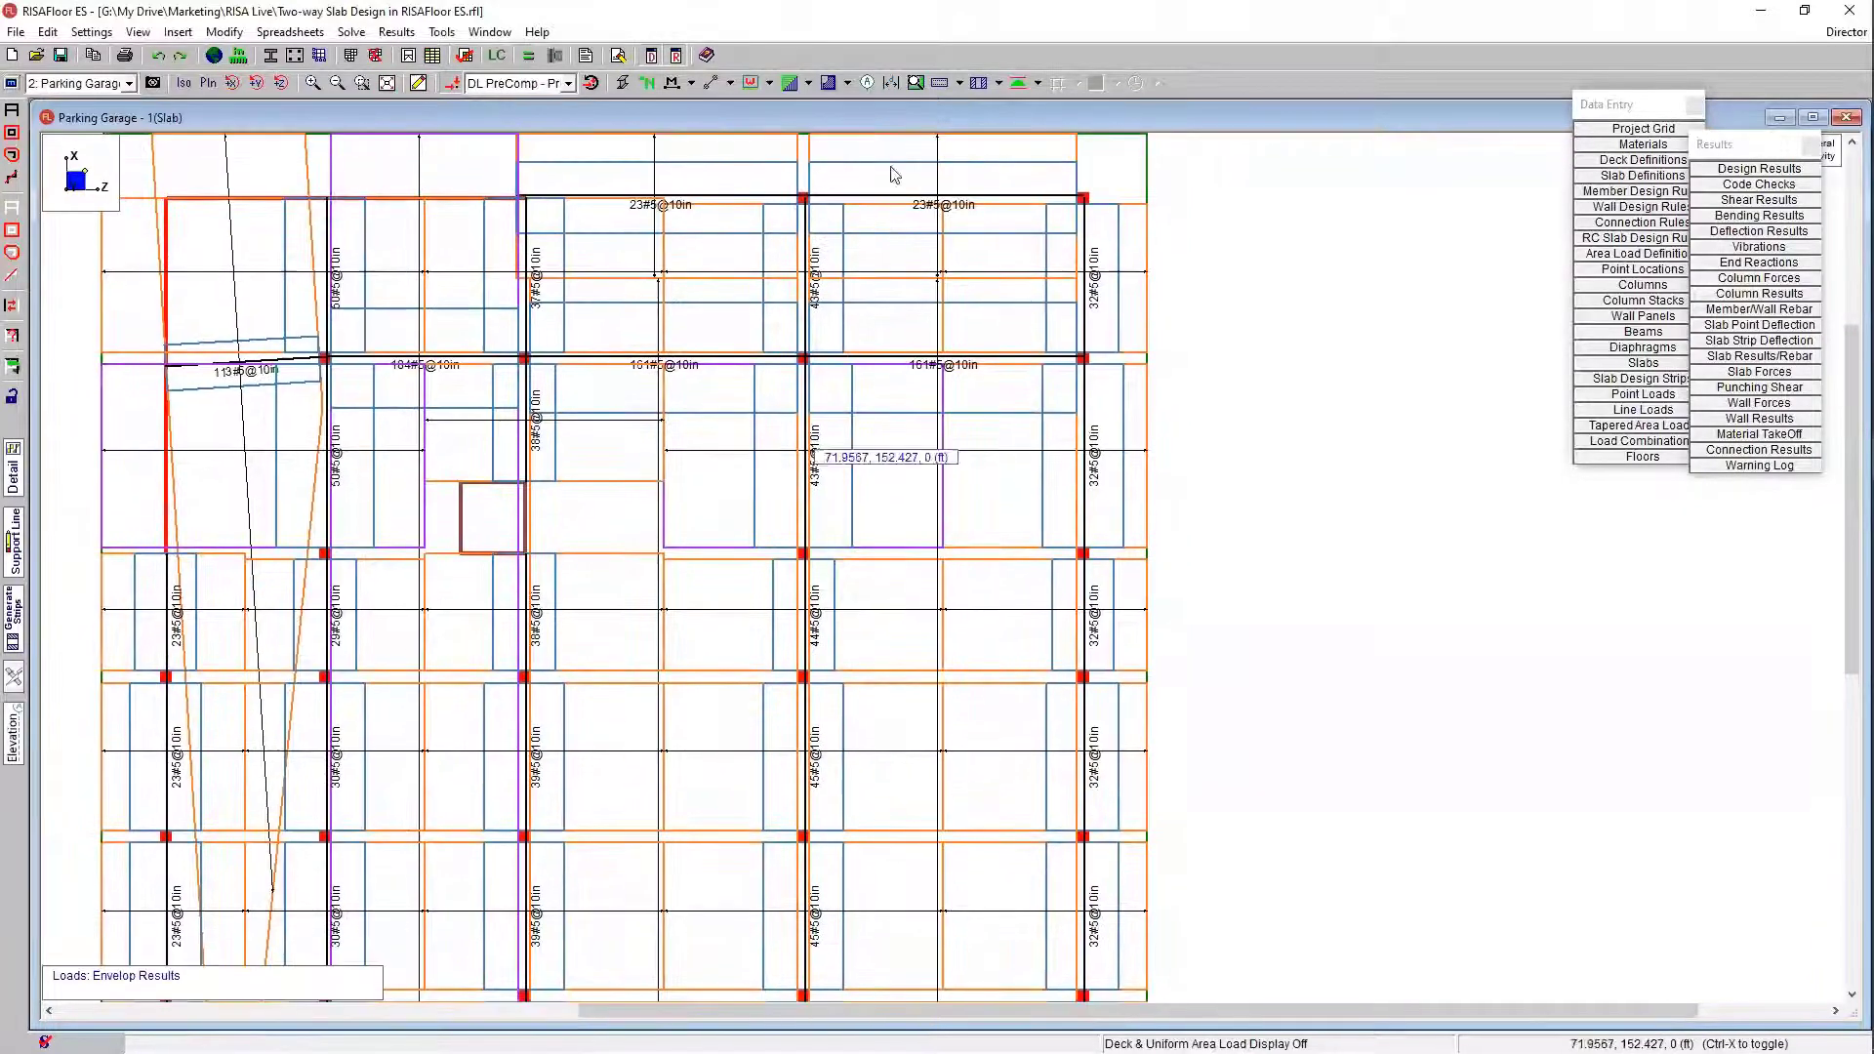
# Step: Switch the design strip rebar display to N-S Top Bars and examine the callouts over the columns throughout the plan
pyautogui.click(961, 85)
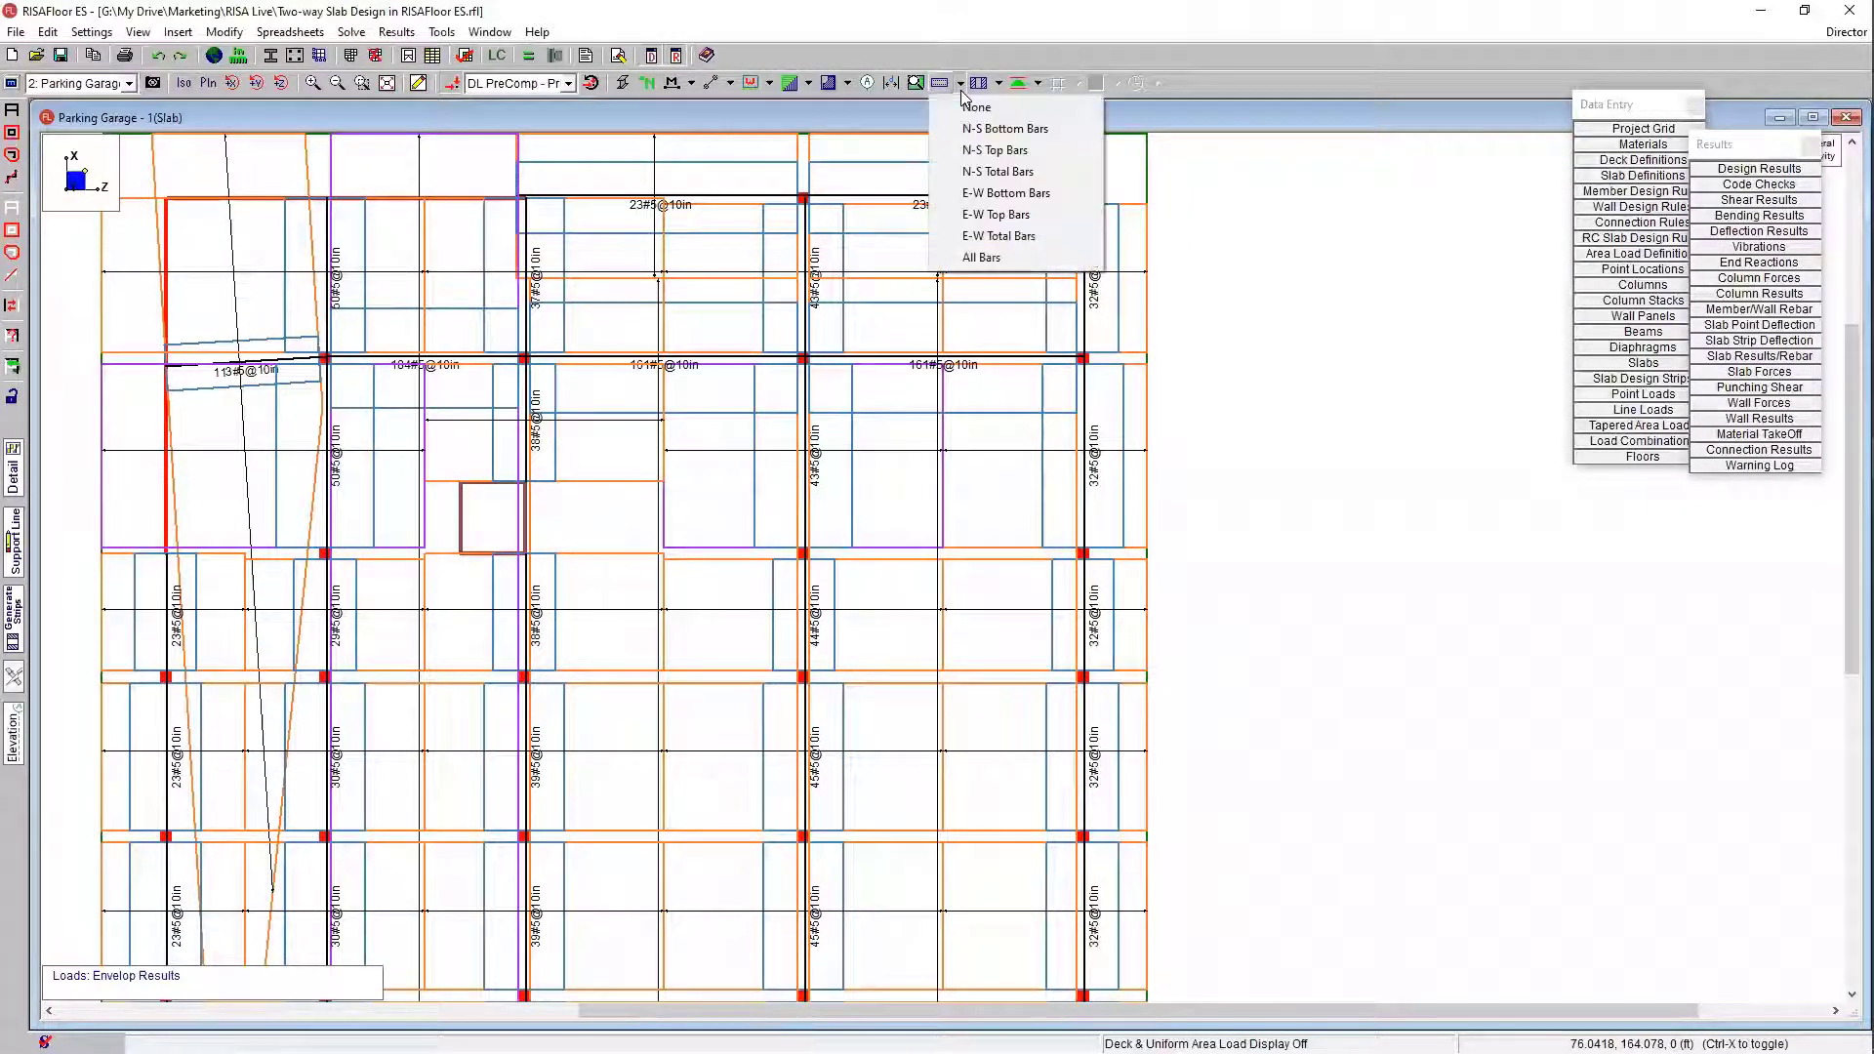
pyautogui.click(973, 153)
pyautogui.moveTo(778, 489); pyautogui.dragTo(774, 447, button='middle')
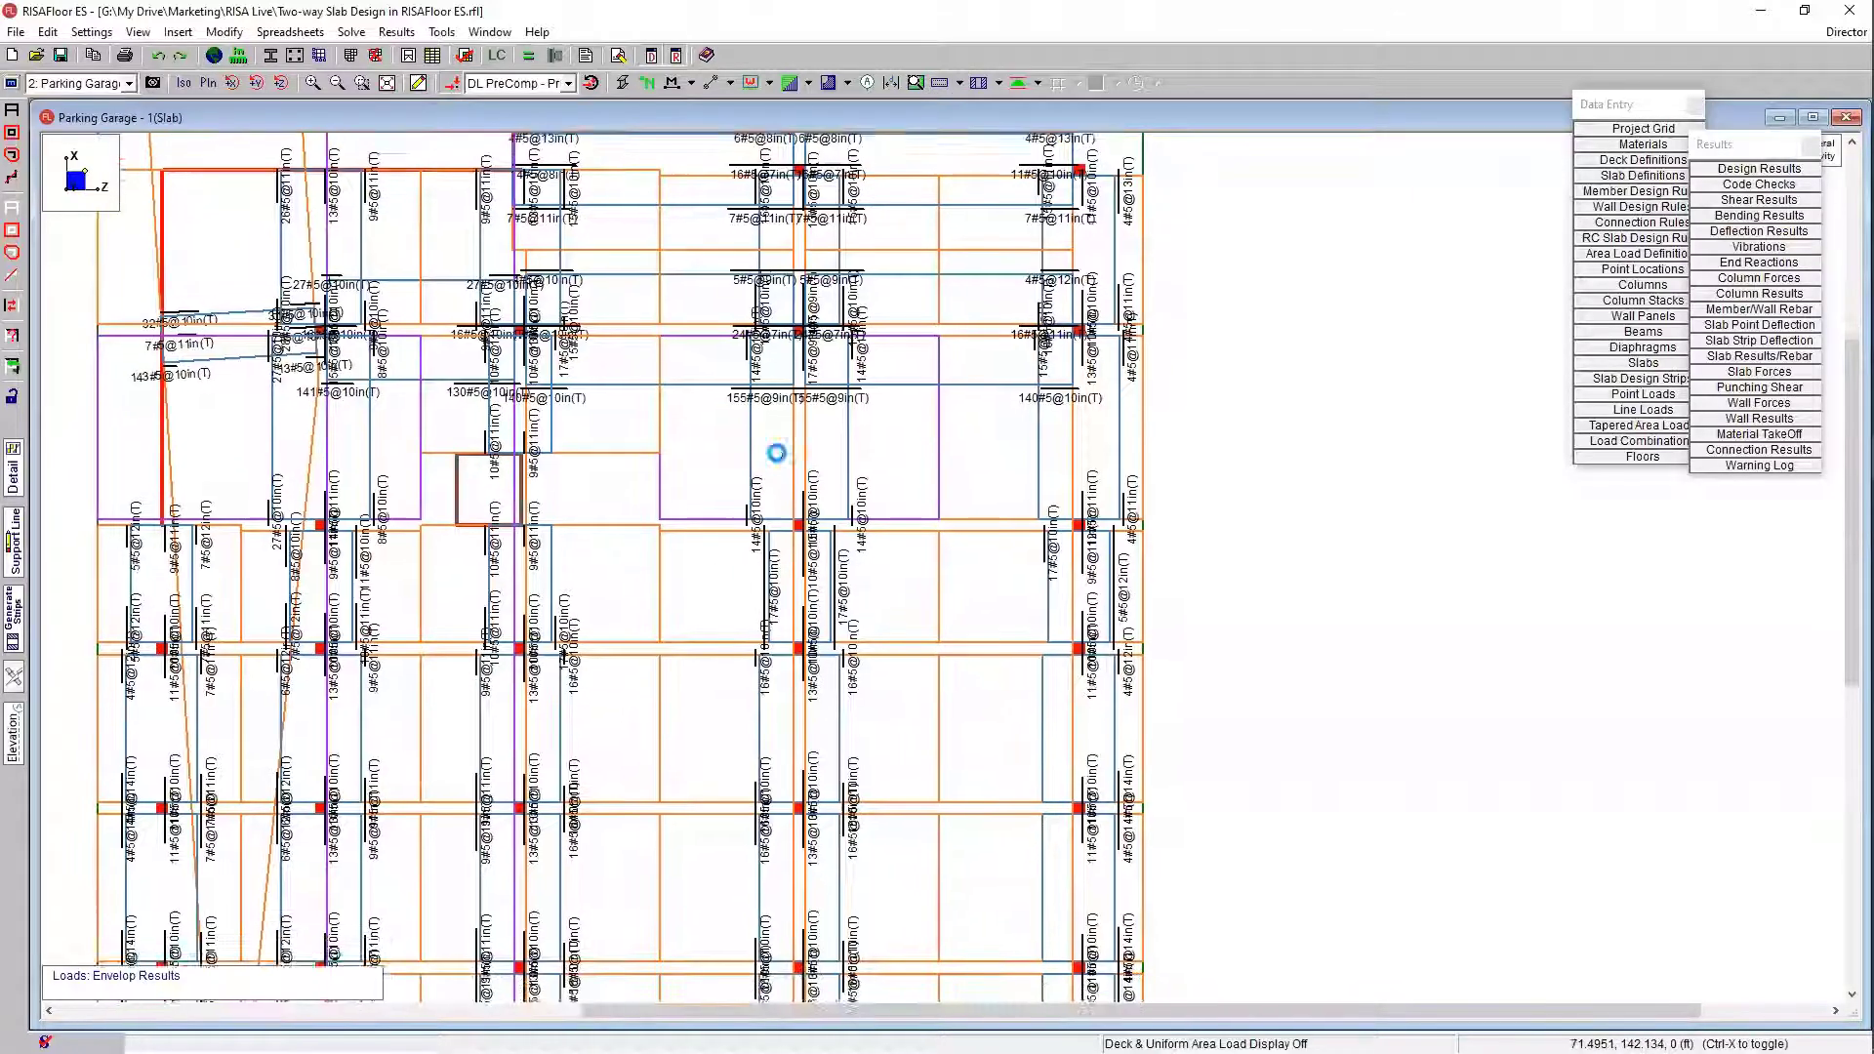
pyautogui.scroll(3, 758, 618)
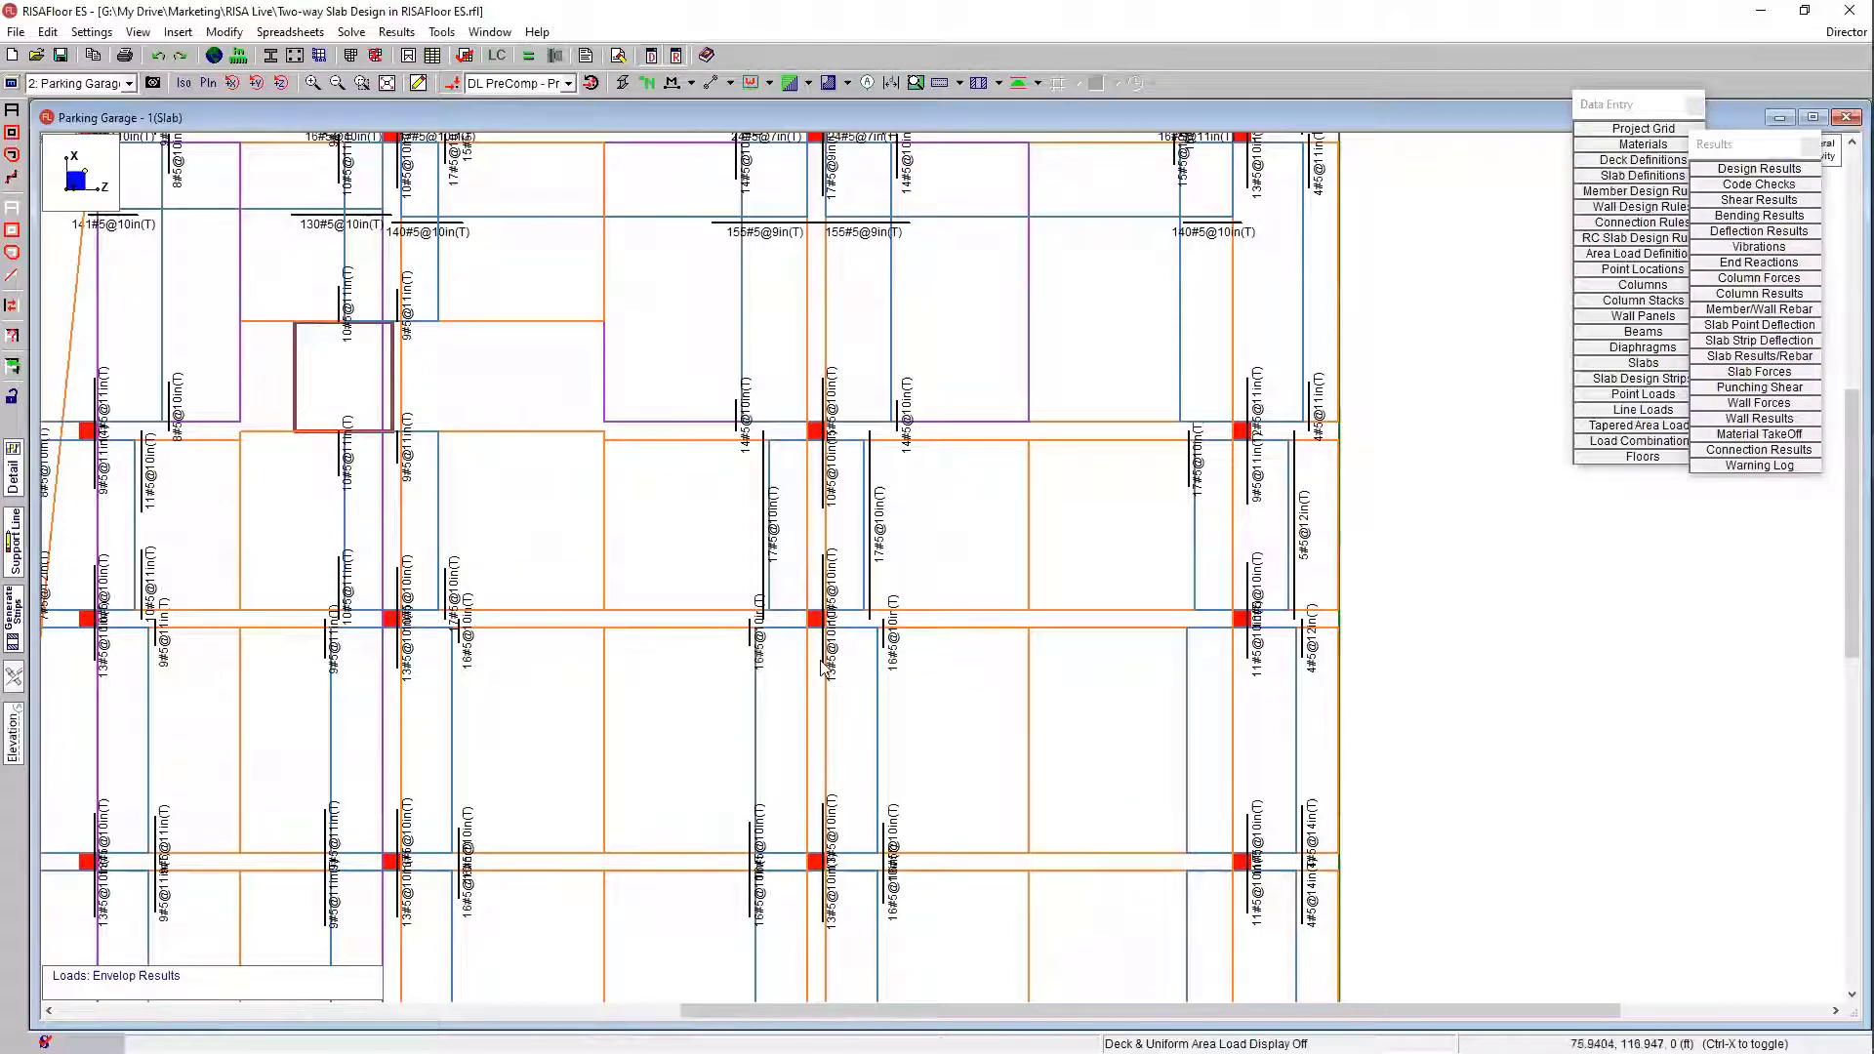
pyautogui.moveTo(946, 761); pyautogui.dragTo(945, 518, button='middle')
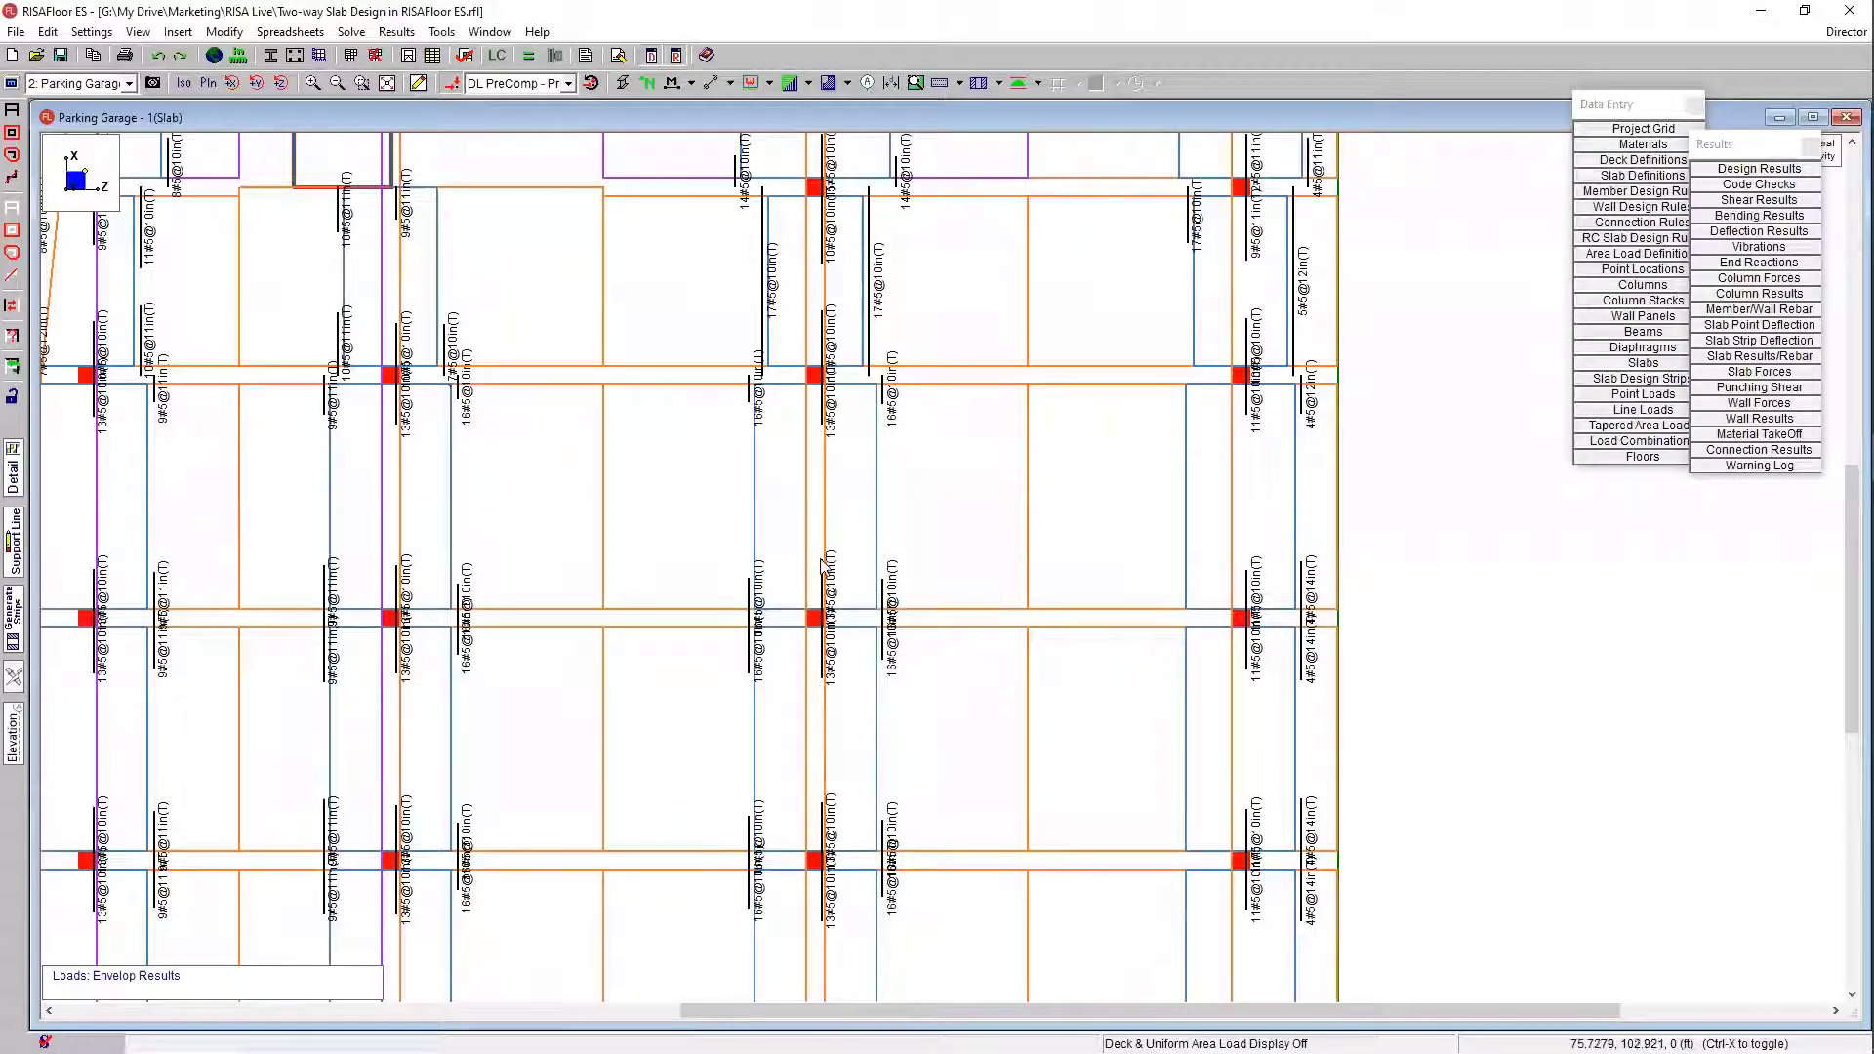
pyautogui.scroll(-3, 860, 734)
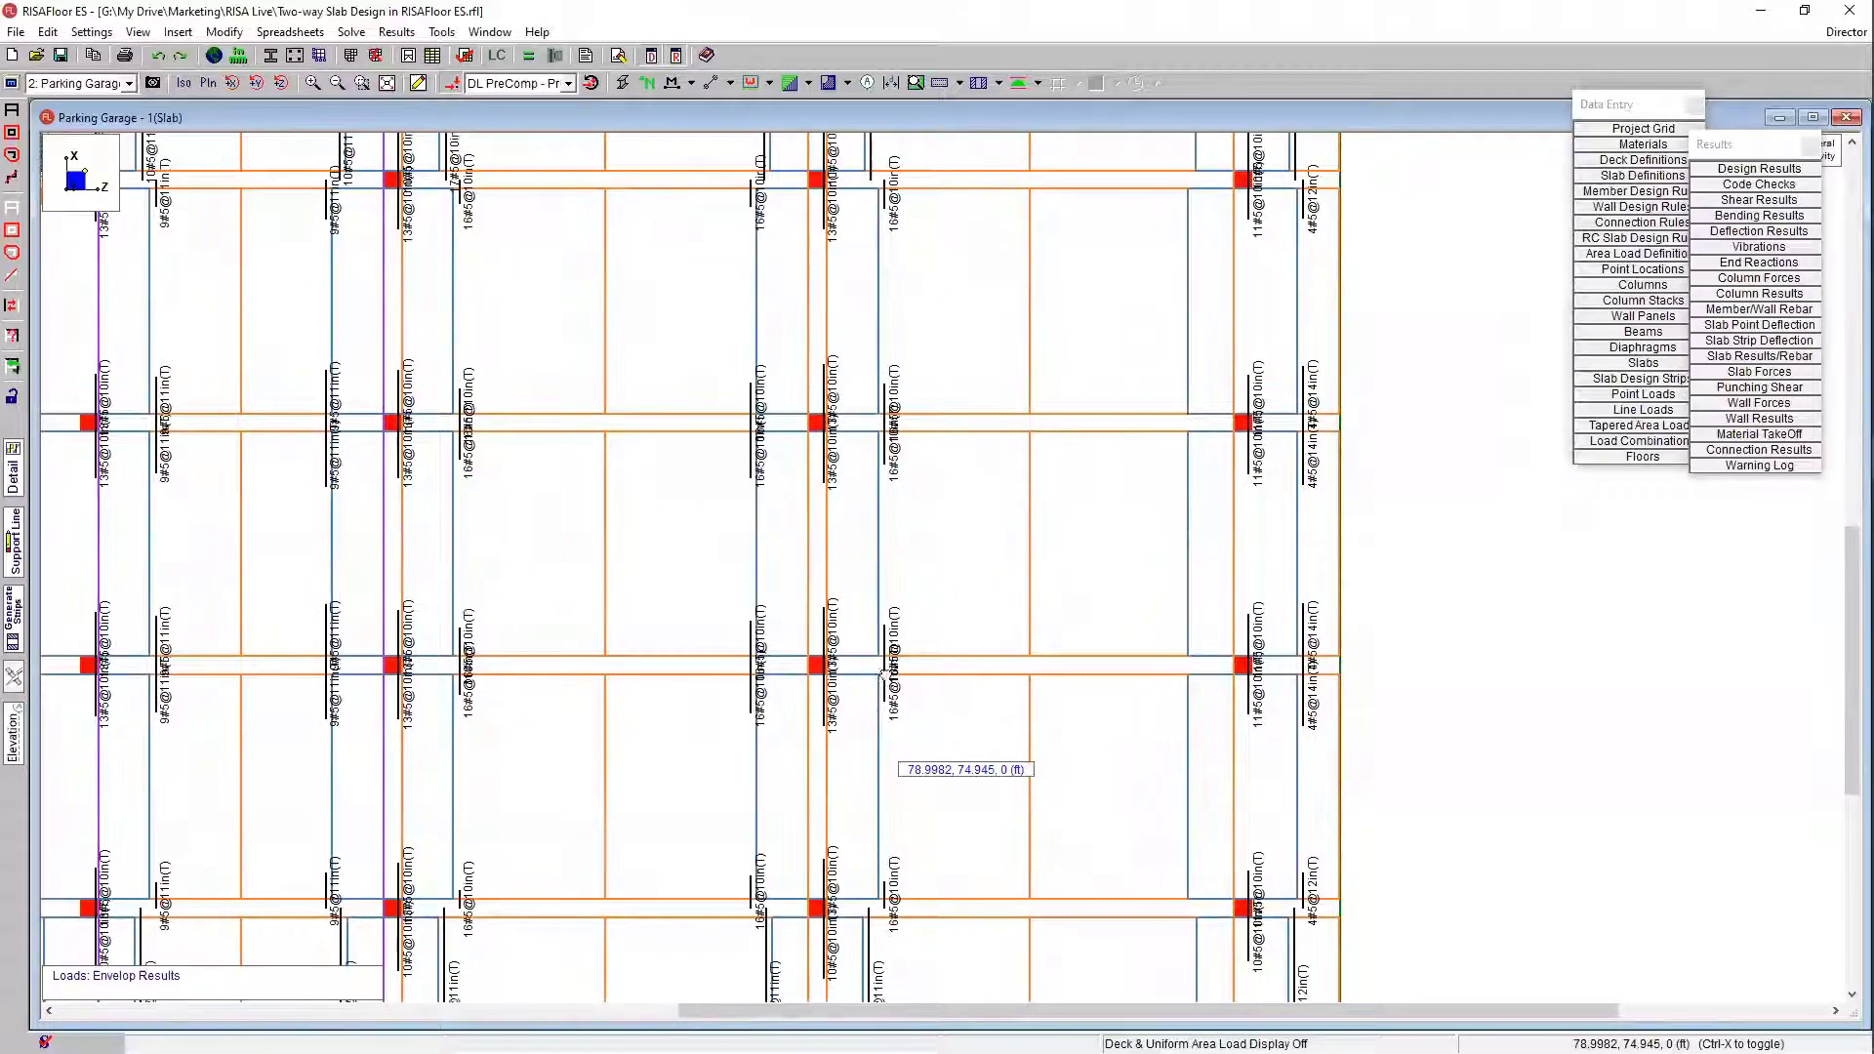
pyautogui.scroll(-1, 883, 744)
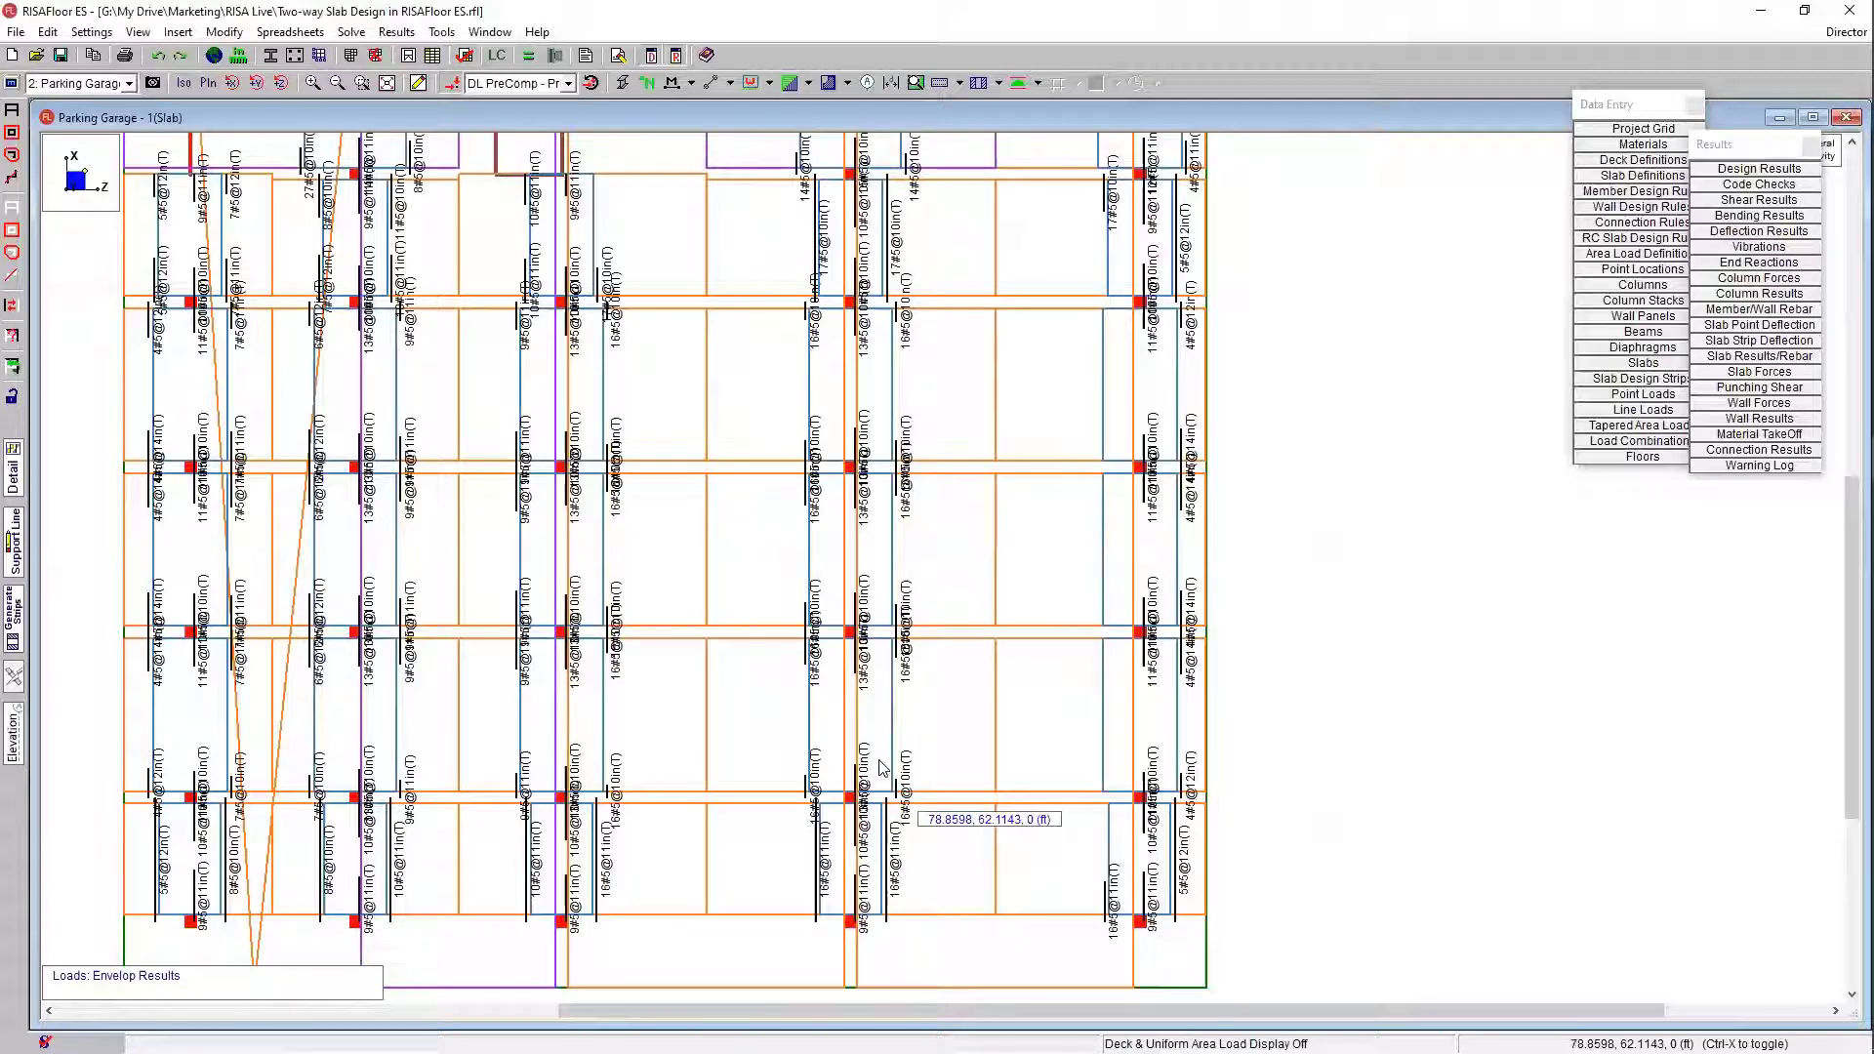
pyautogui.scroll(-1, 898, 644)
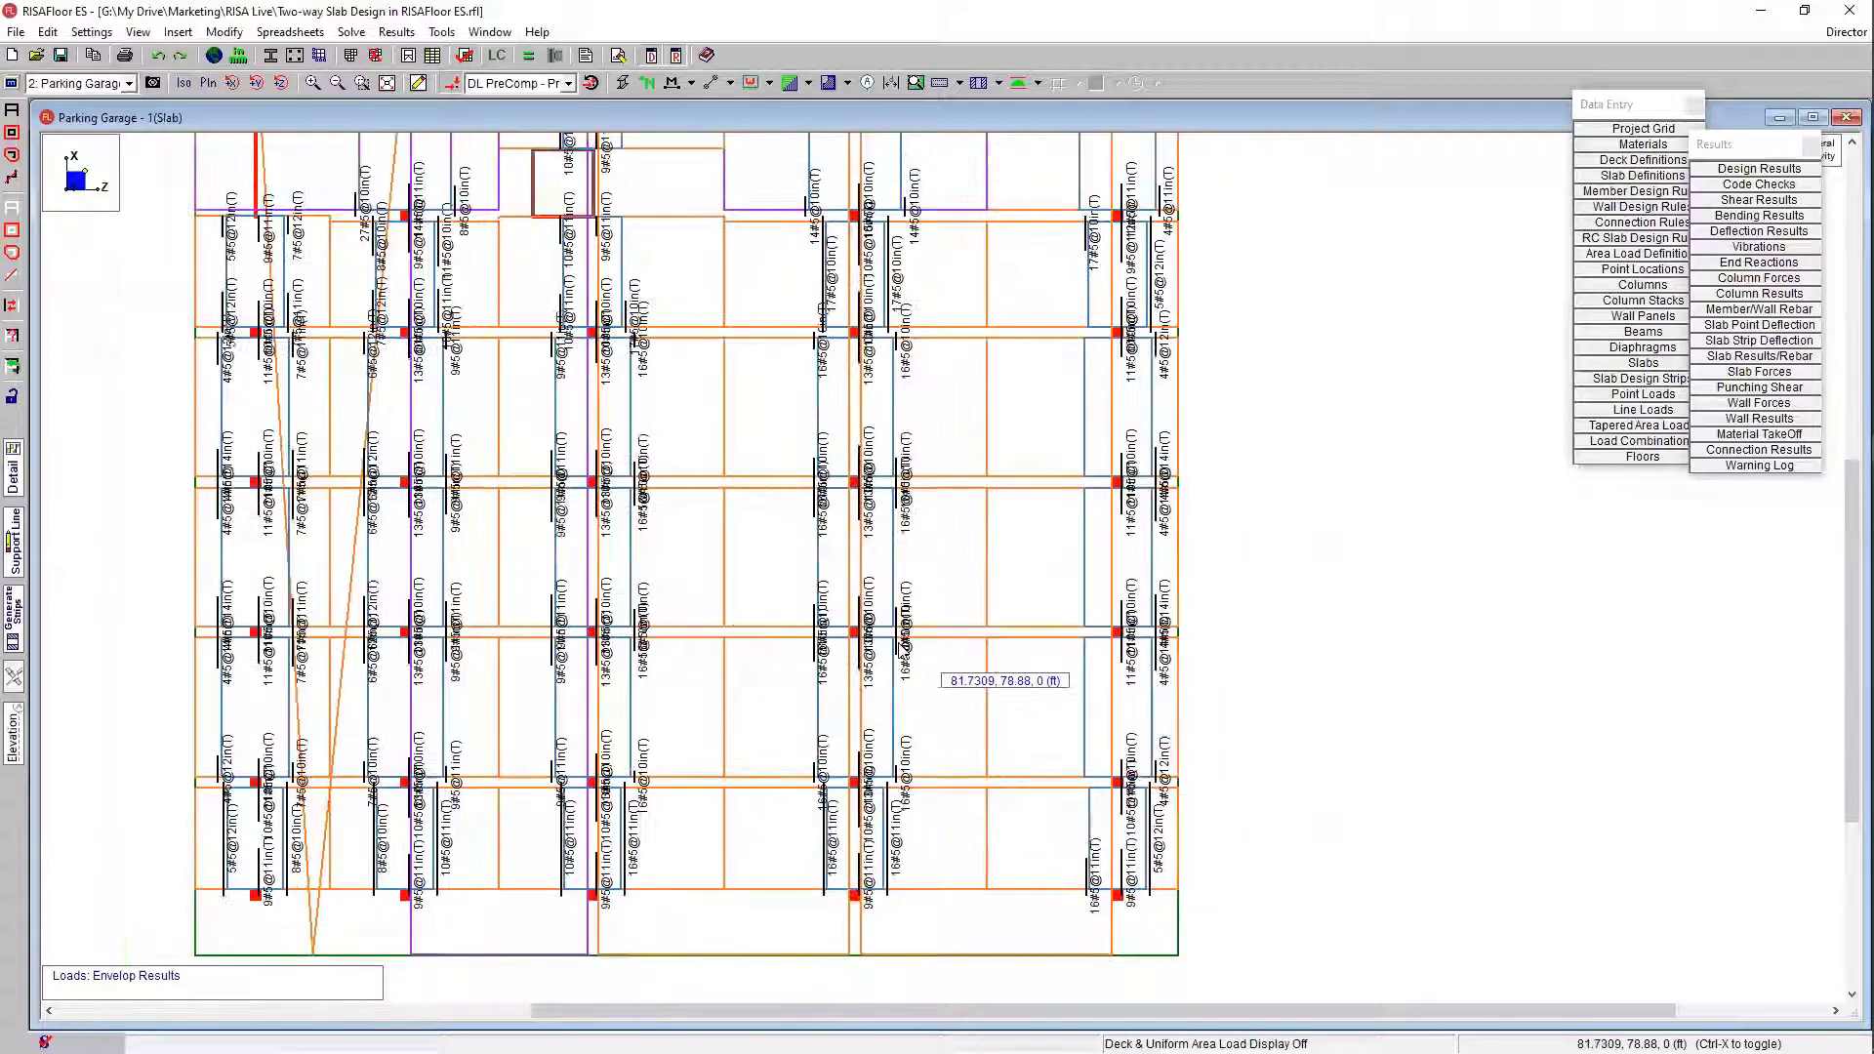
pyautogui.scroll(-1, 963, 483)
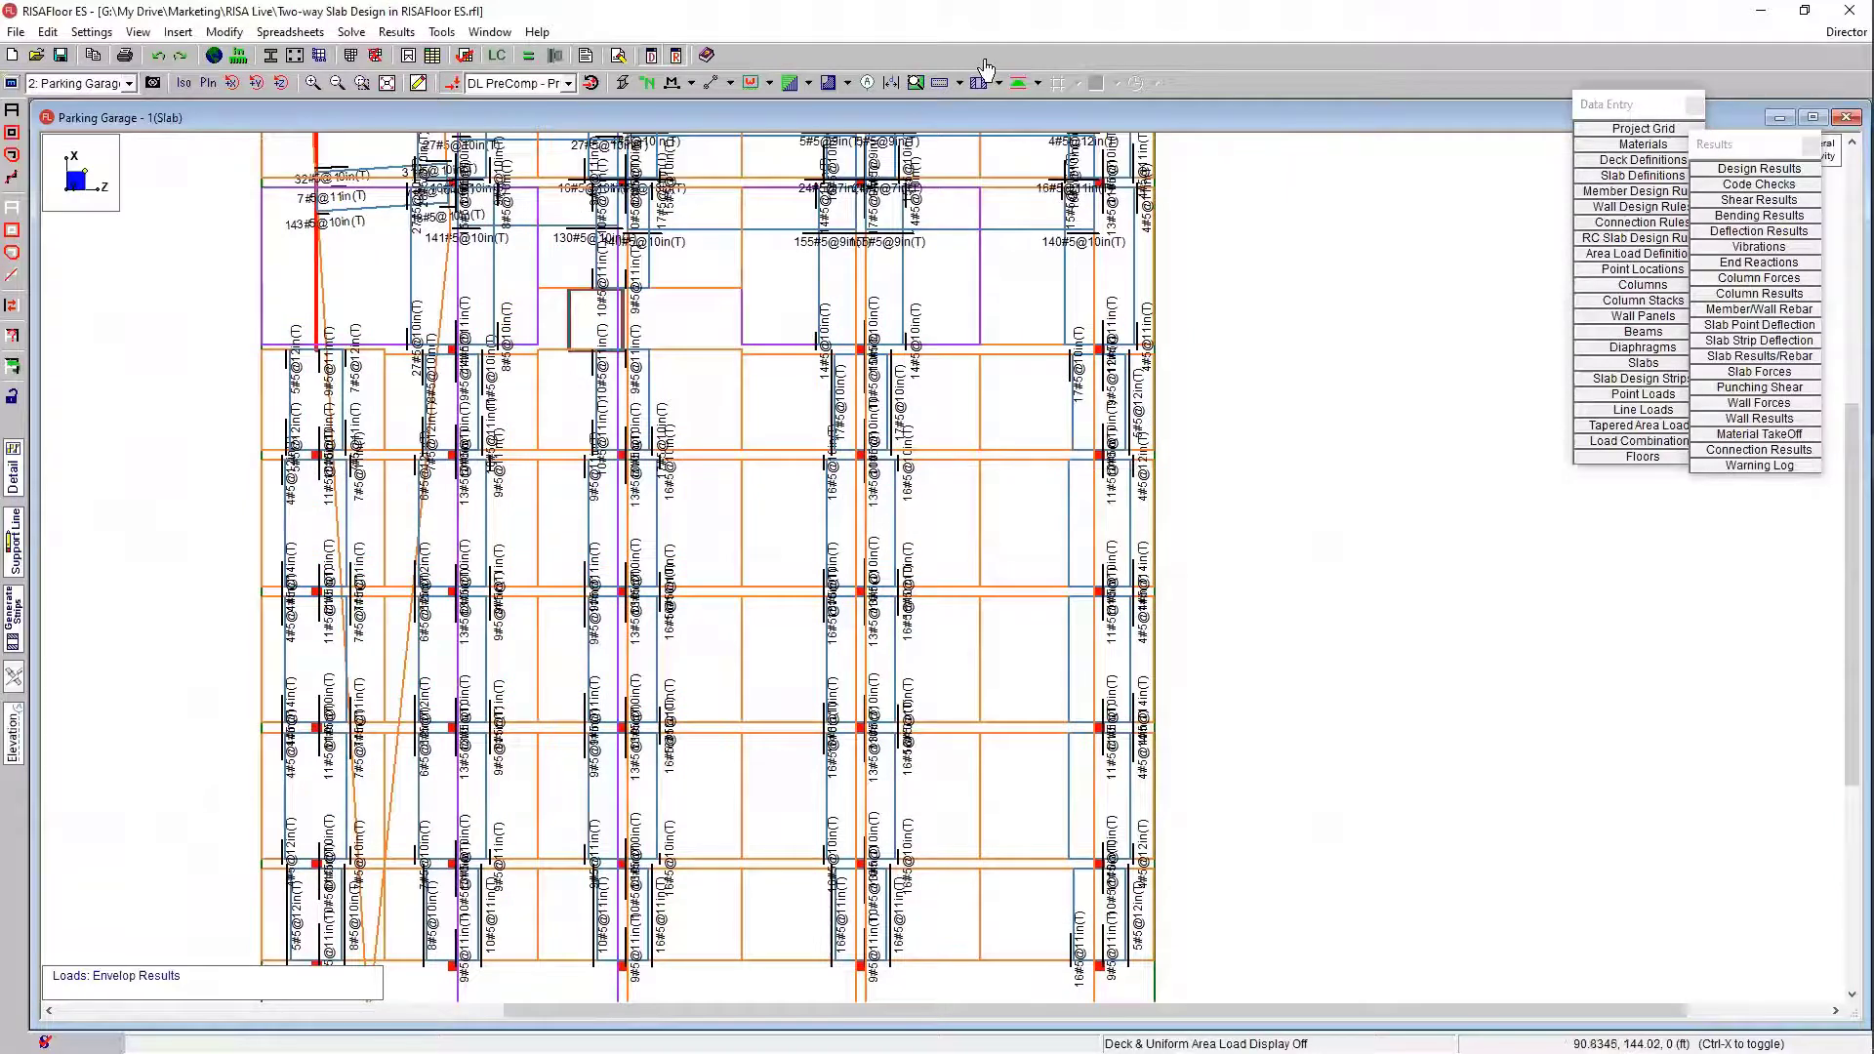
# Step: Display All Bars on the design strips and inspect the combined reinforcement in the upper bays
pyautogui.click(960, 83)
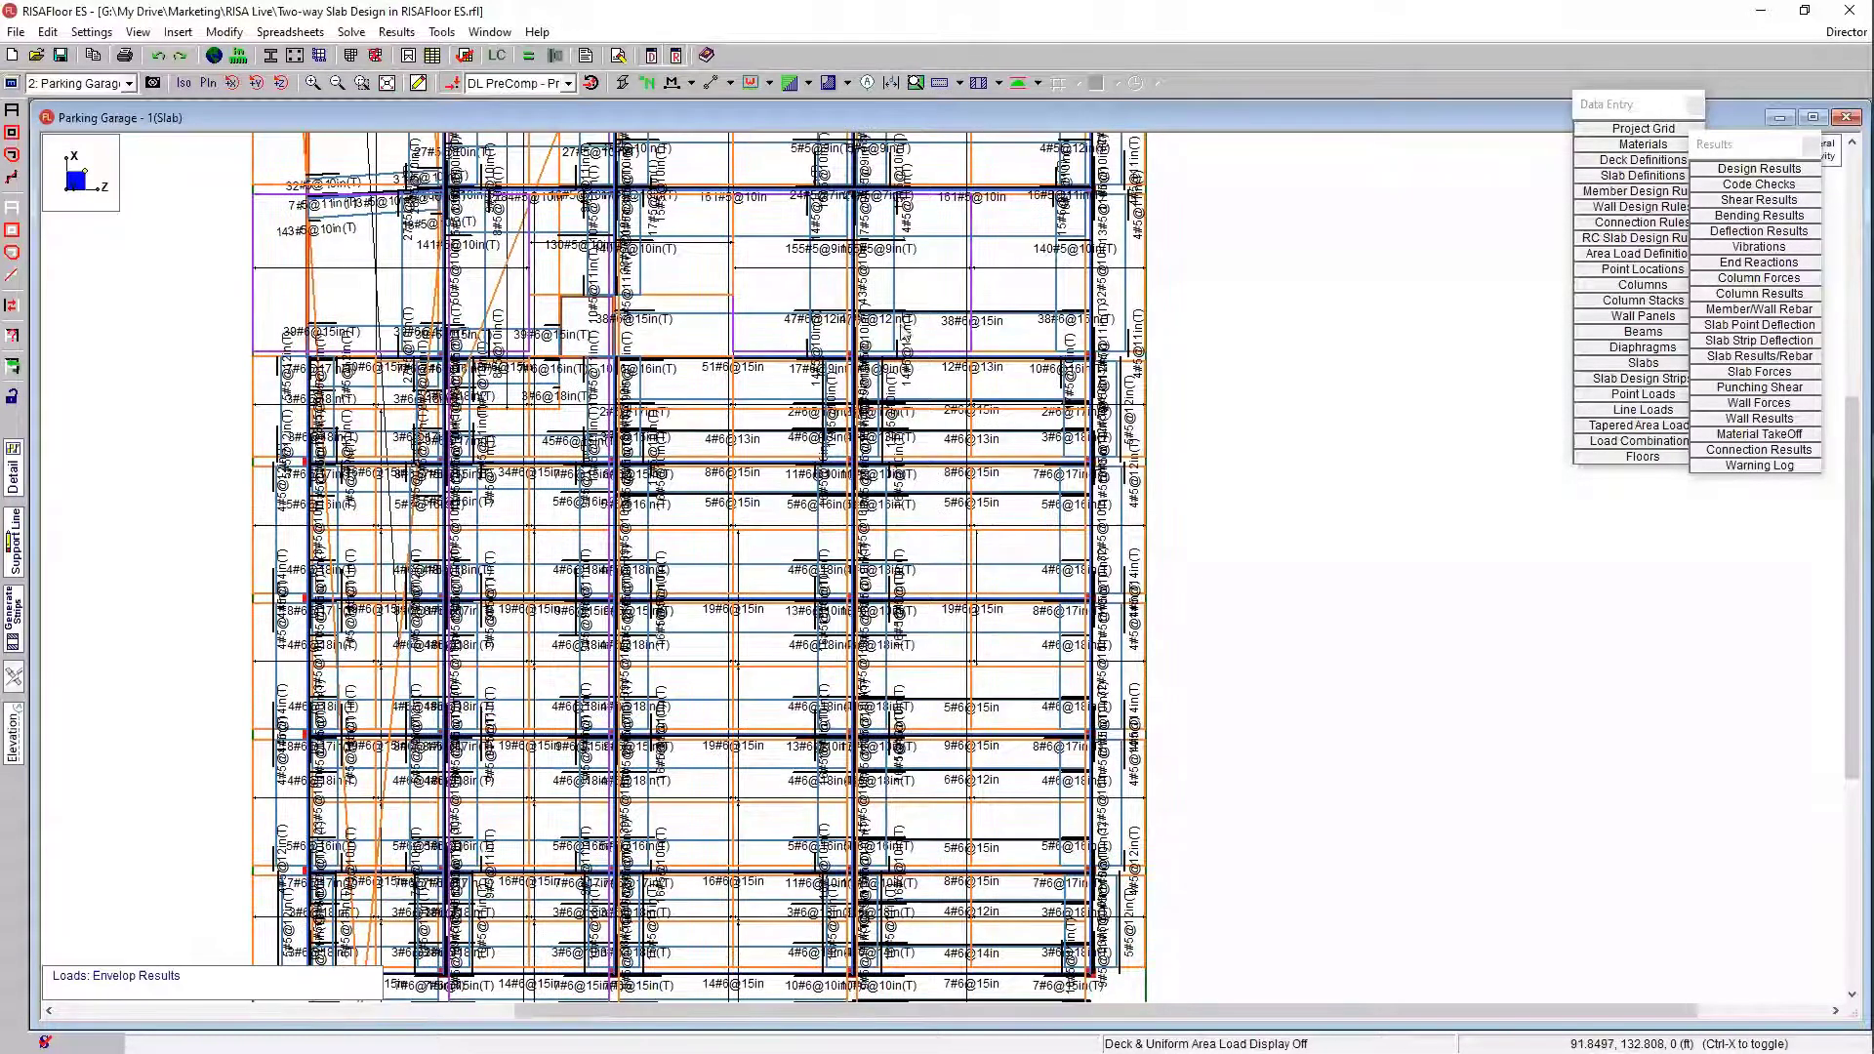
pyautogui.scroll(5, 894, 381)
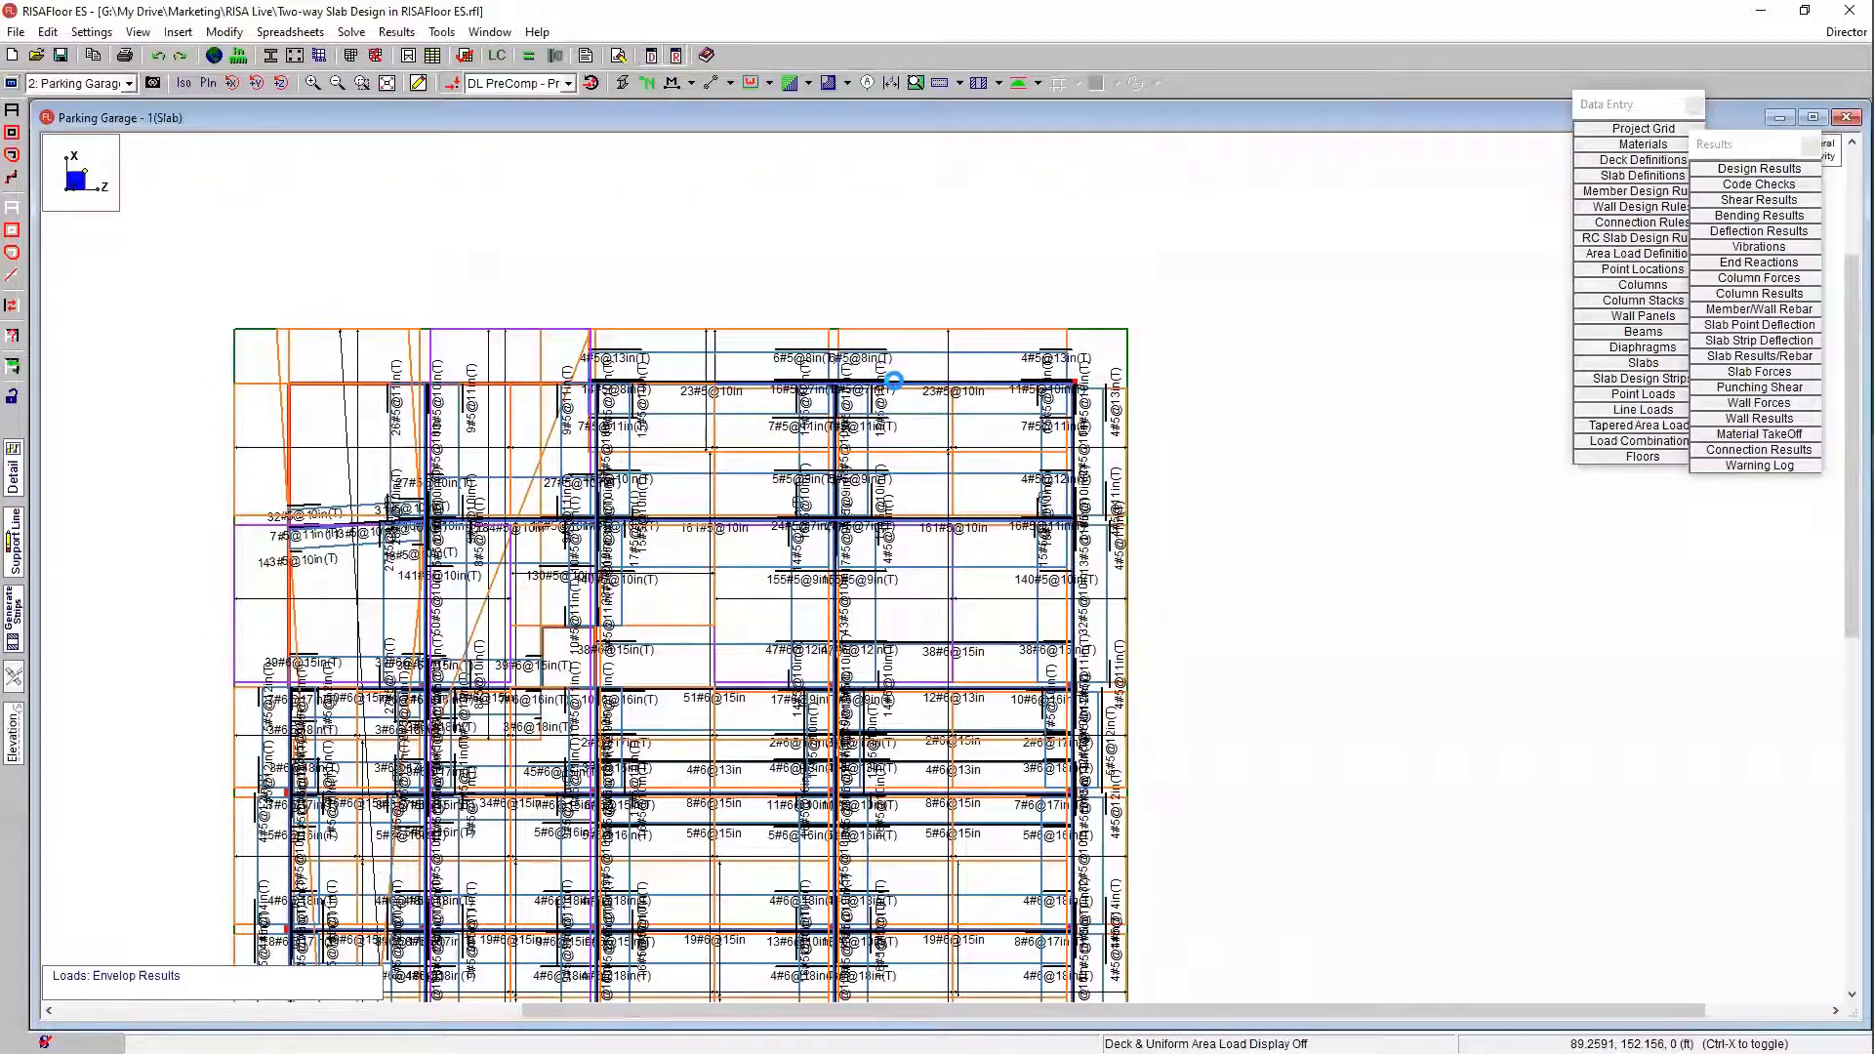
pyautogui.scroll(3, 894, 380)
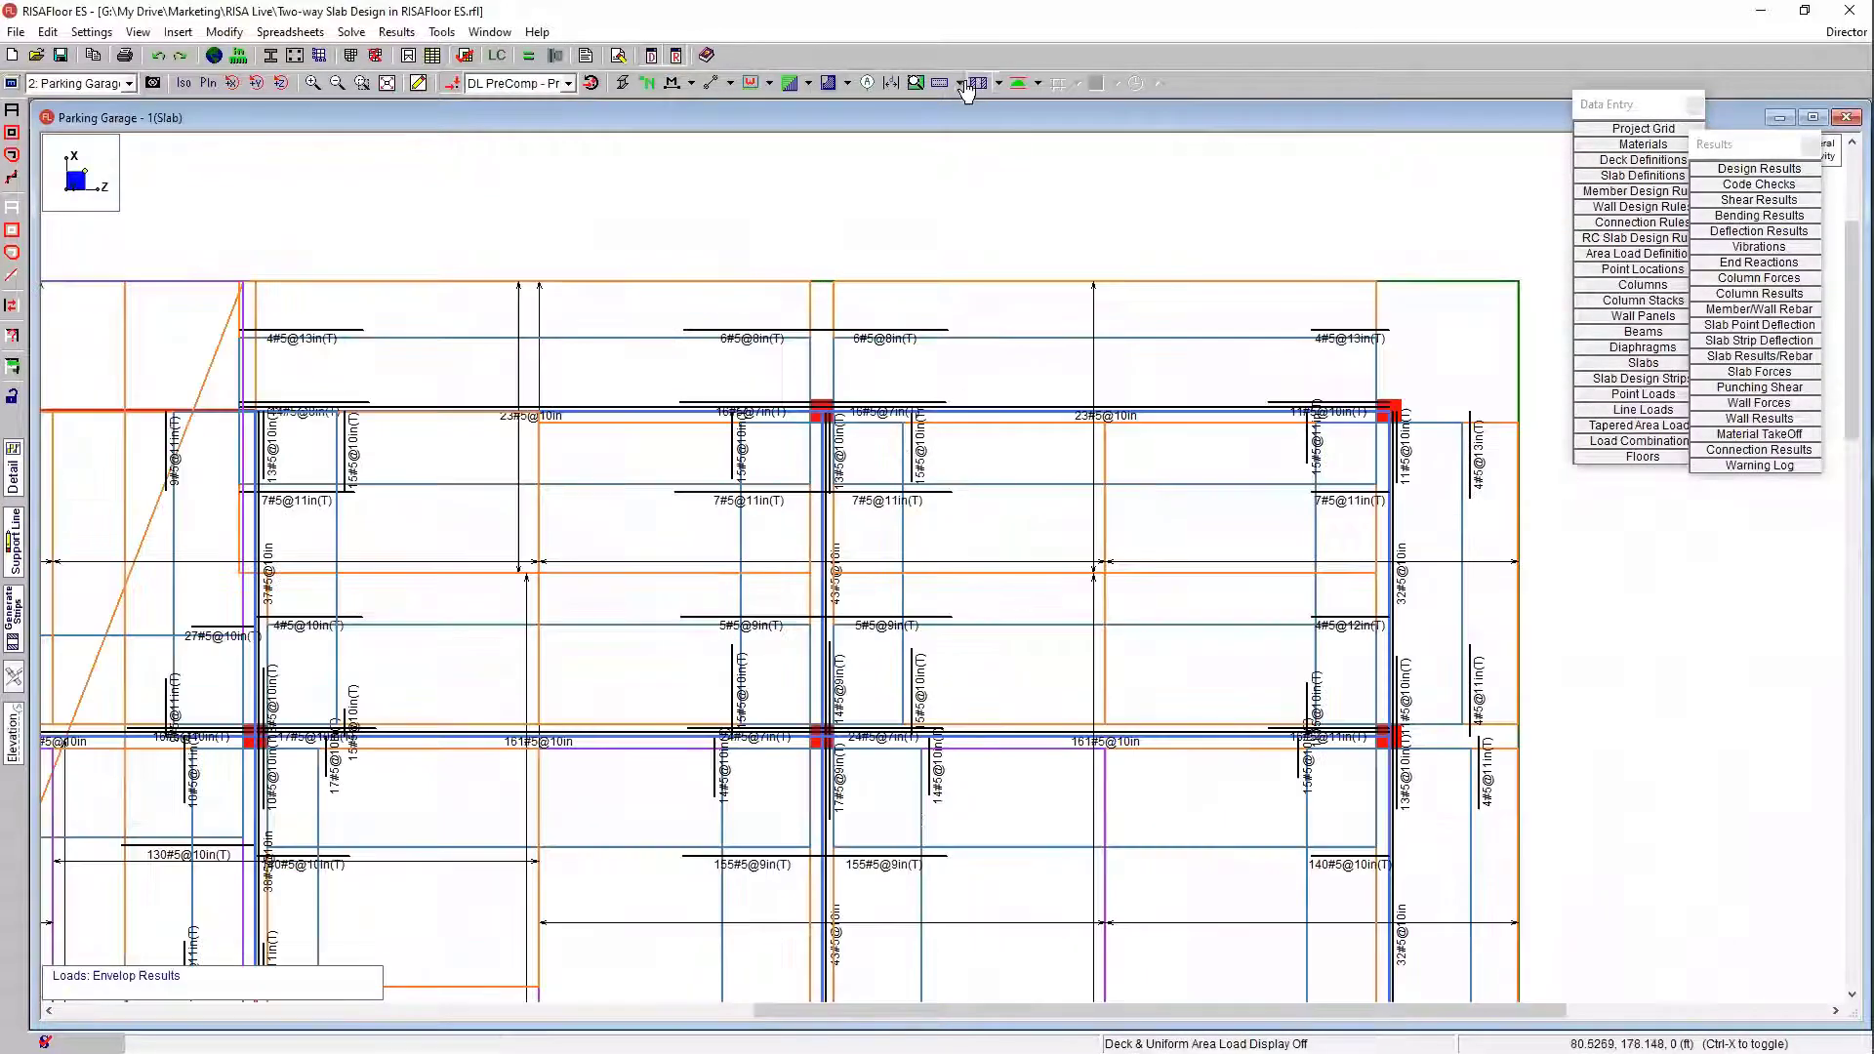
# Step: Limit the design strip rebar display to N-S Total Bars and look over the upper bays
pyautogui.click(961, 83)
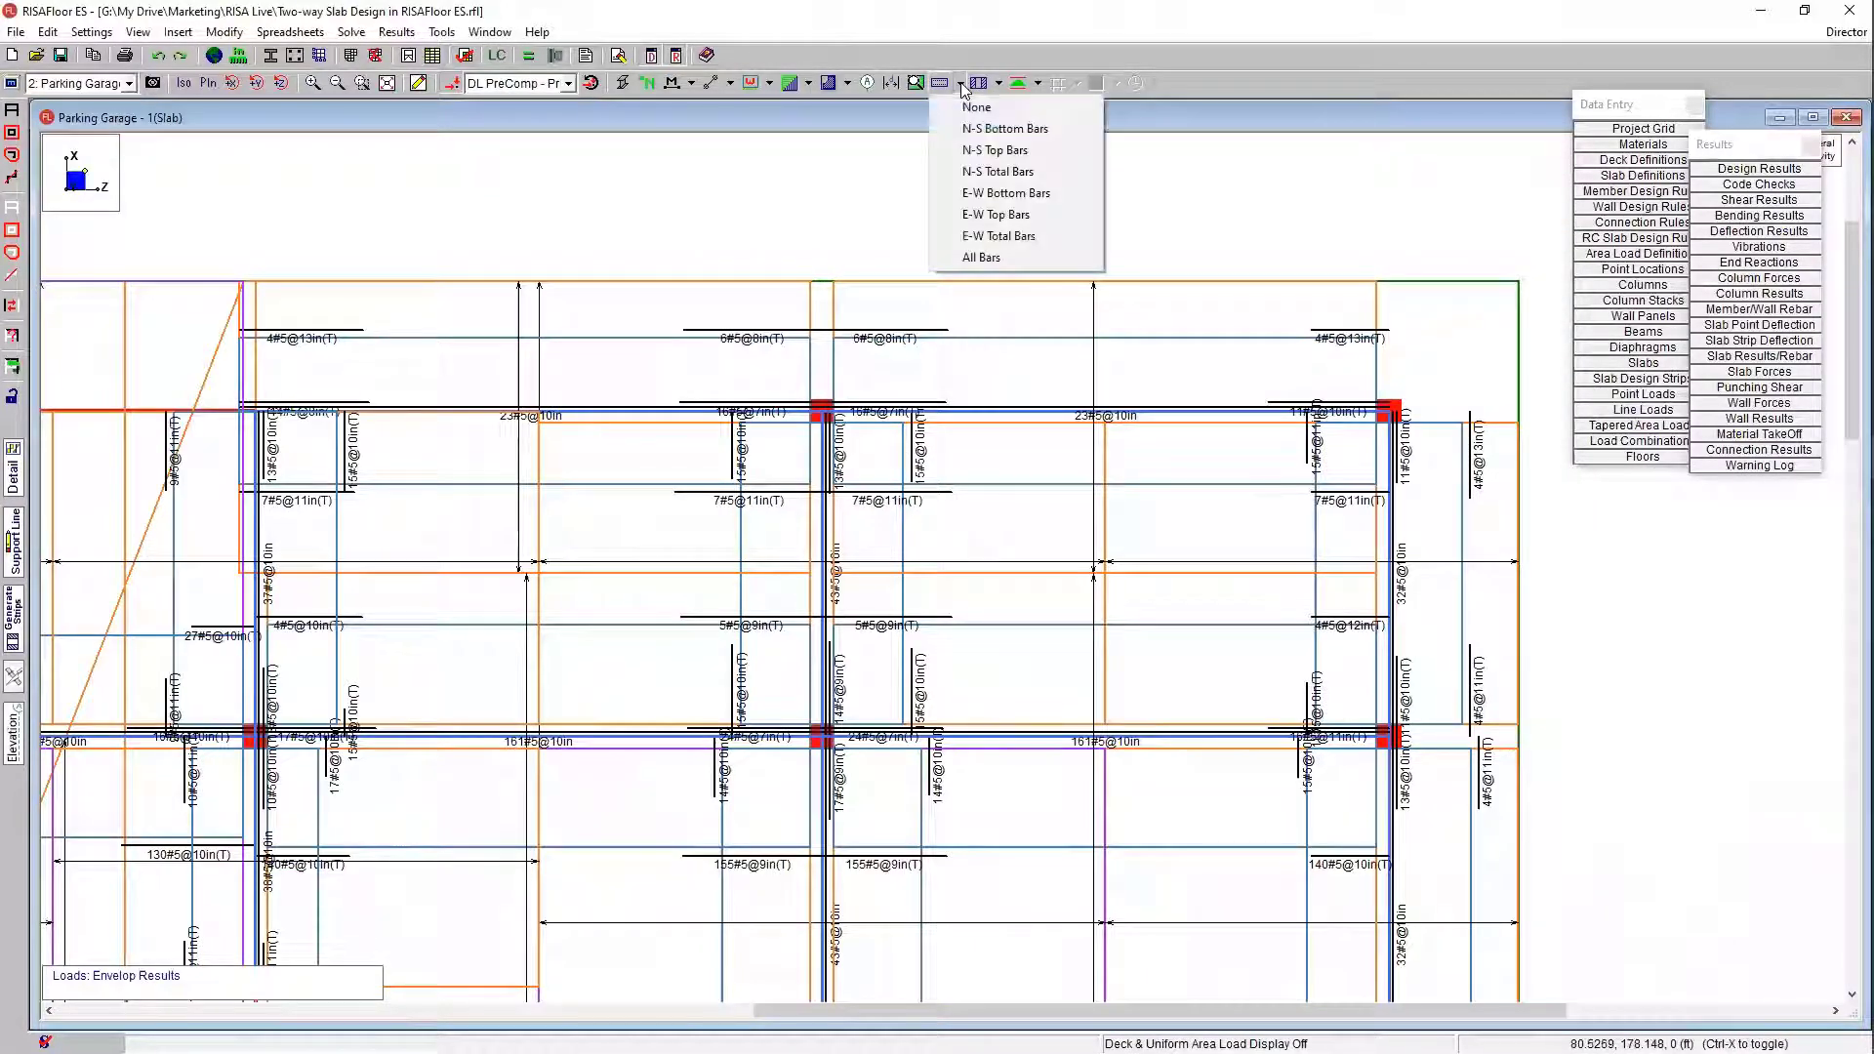
pyautogui.click(1008, 172)
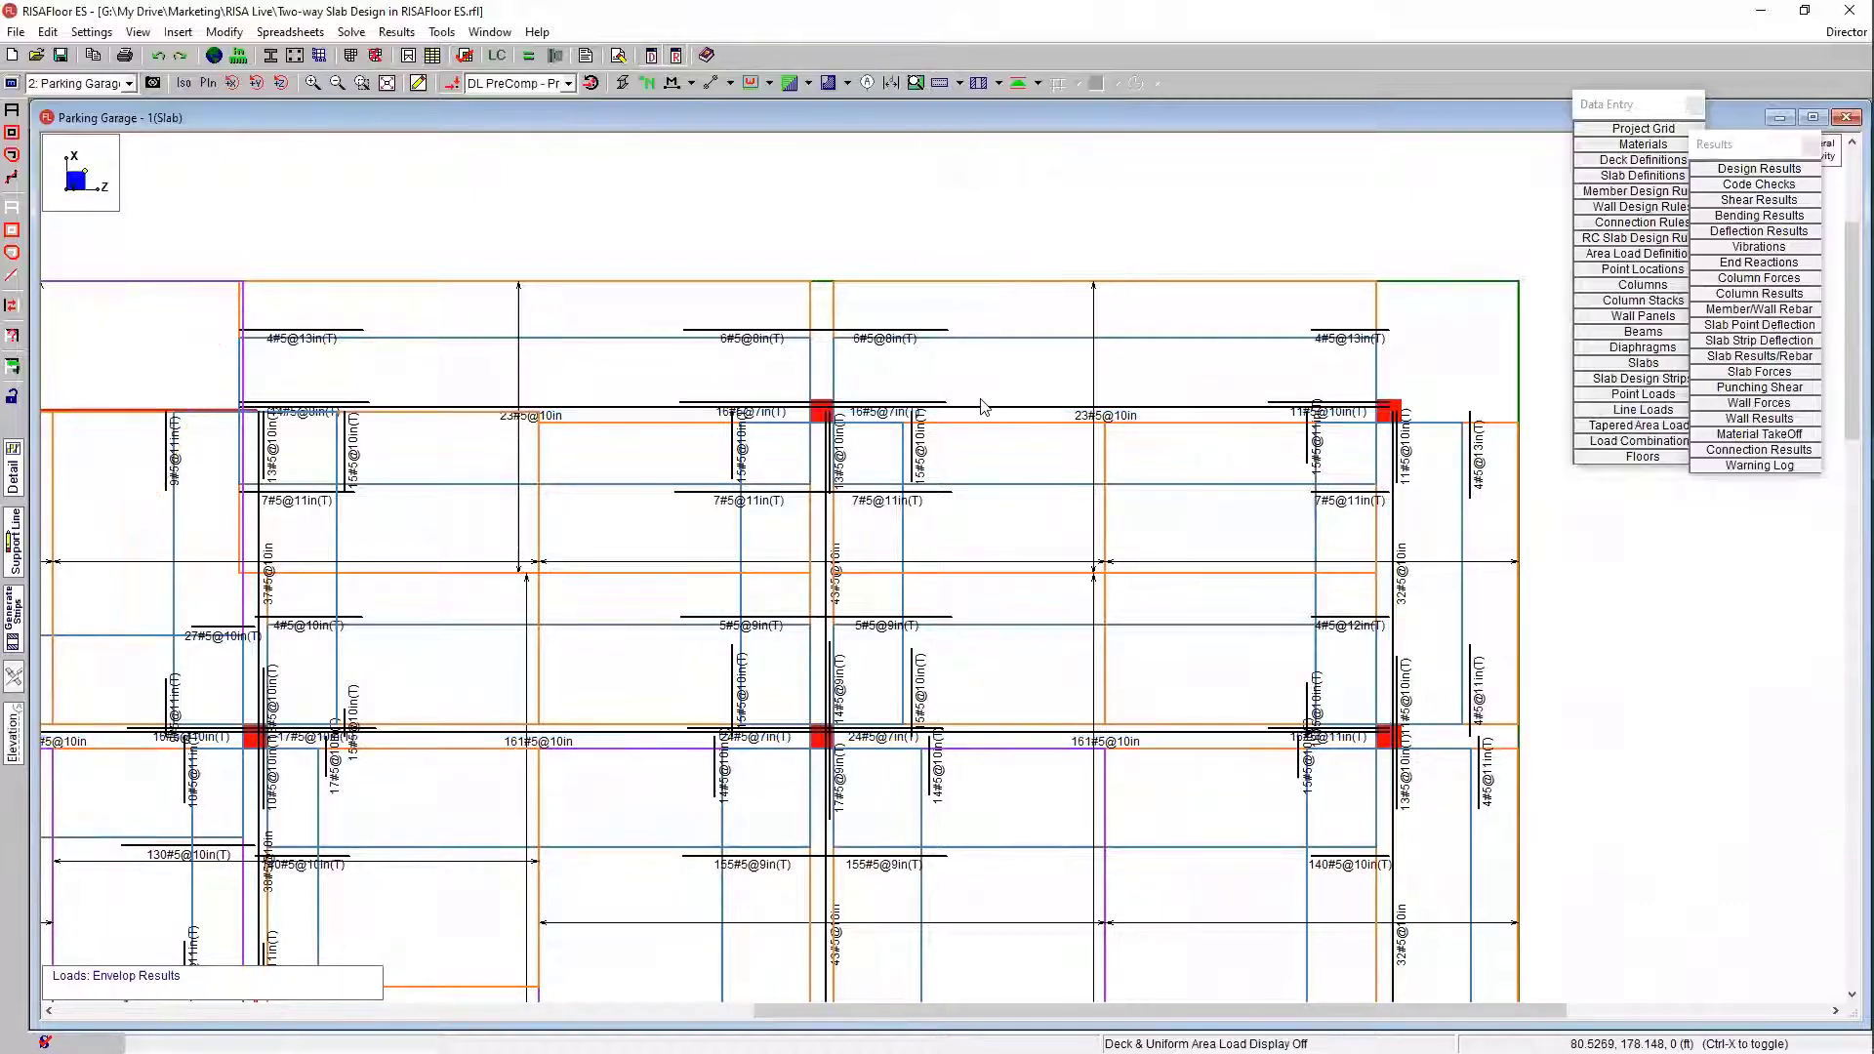
pyautogui.scroll(-3, 984, 410)
pyautogui.scroll(-2, 898, 527)
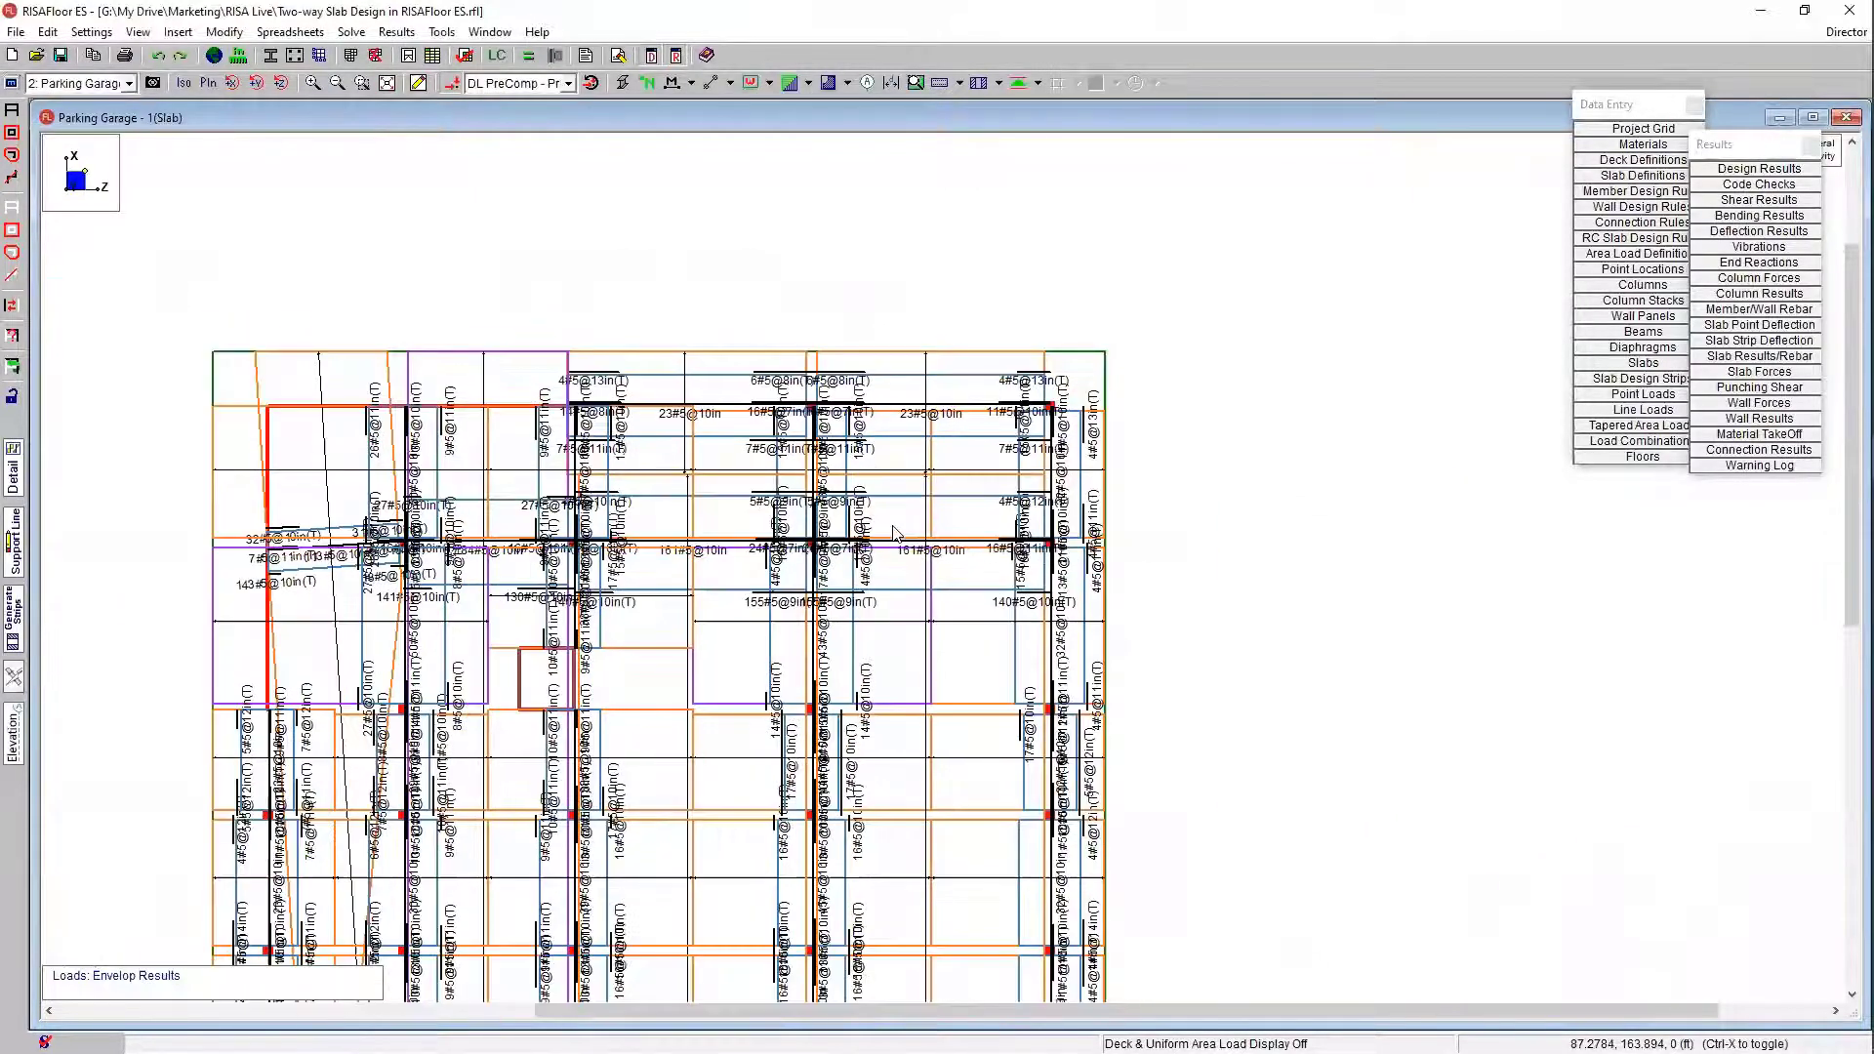
pyautogui.scroll(2, 889, 620)
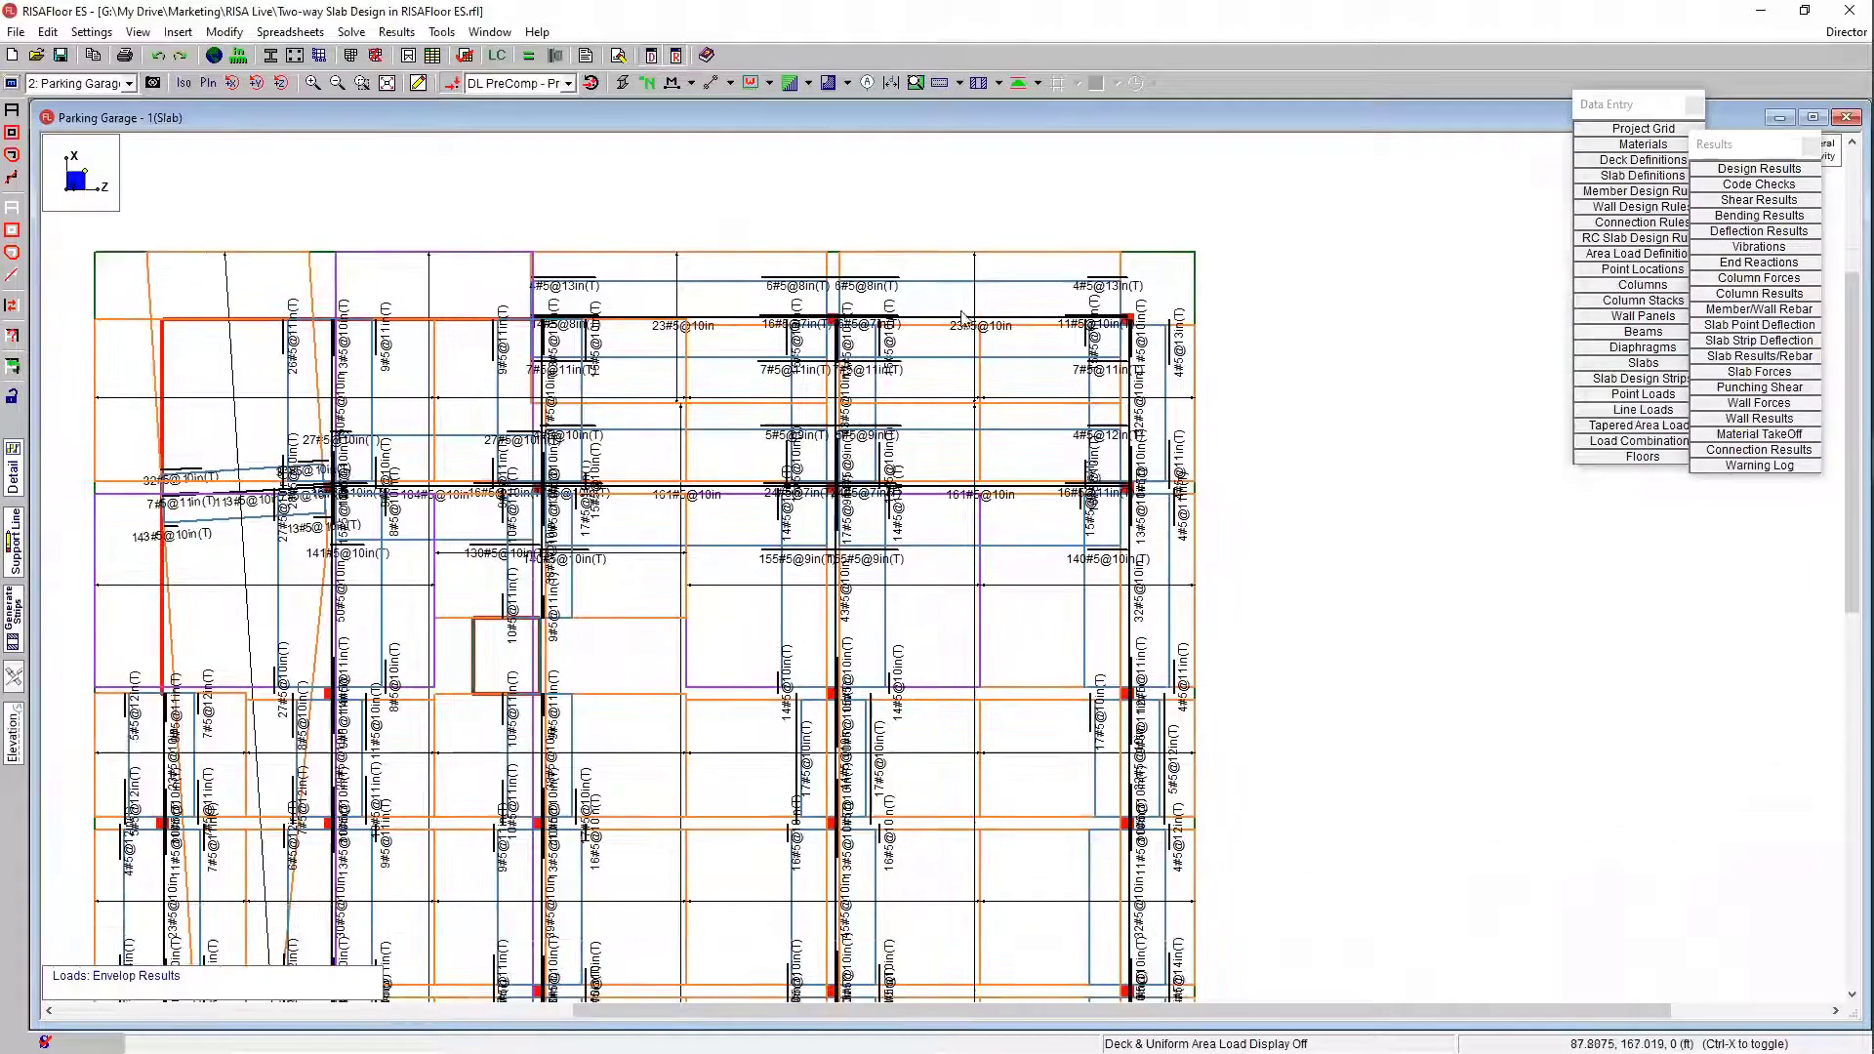
# Step: Turn off the rebar callouts and display all support lines, design strips and column strips in both directions
pyautogui.click(960, 83)
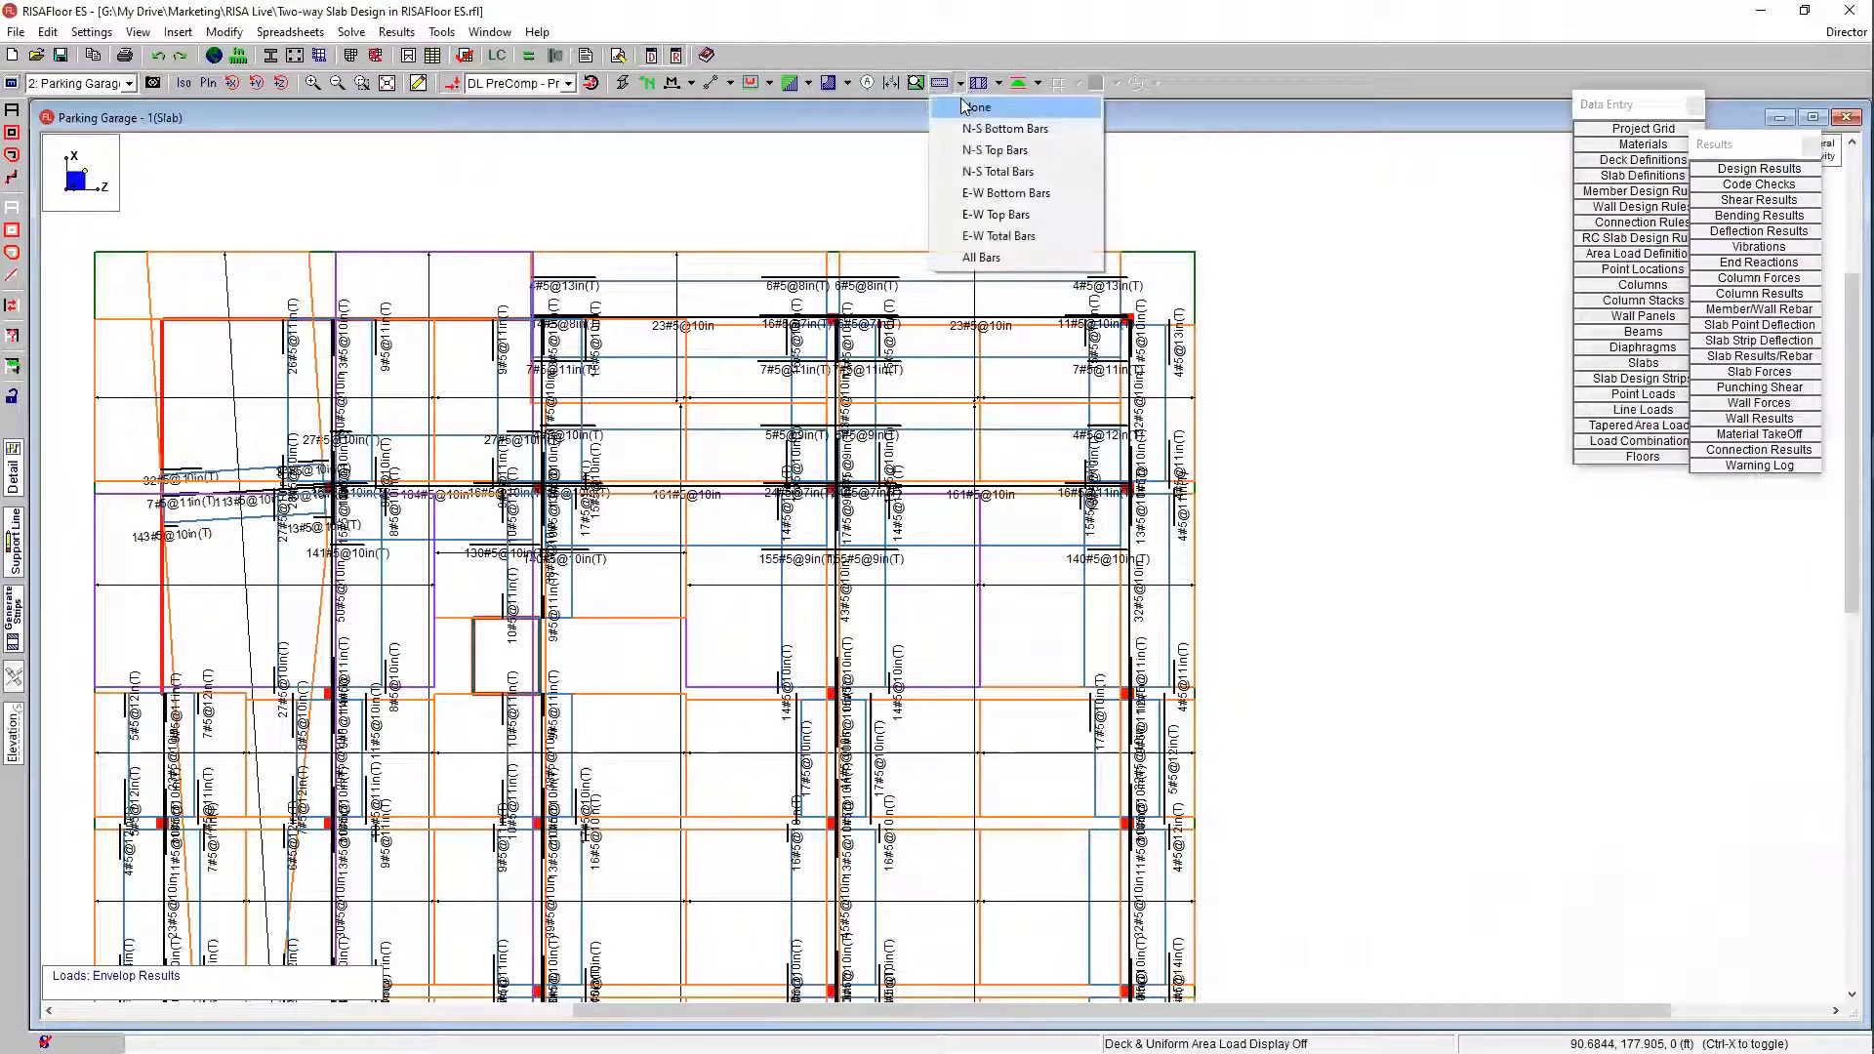
pyautogui.click(998, 83)
pyautogui.click(998, 83)
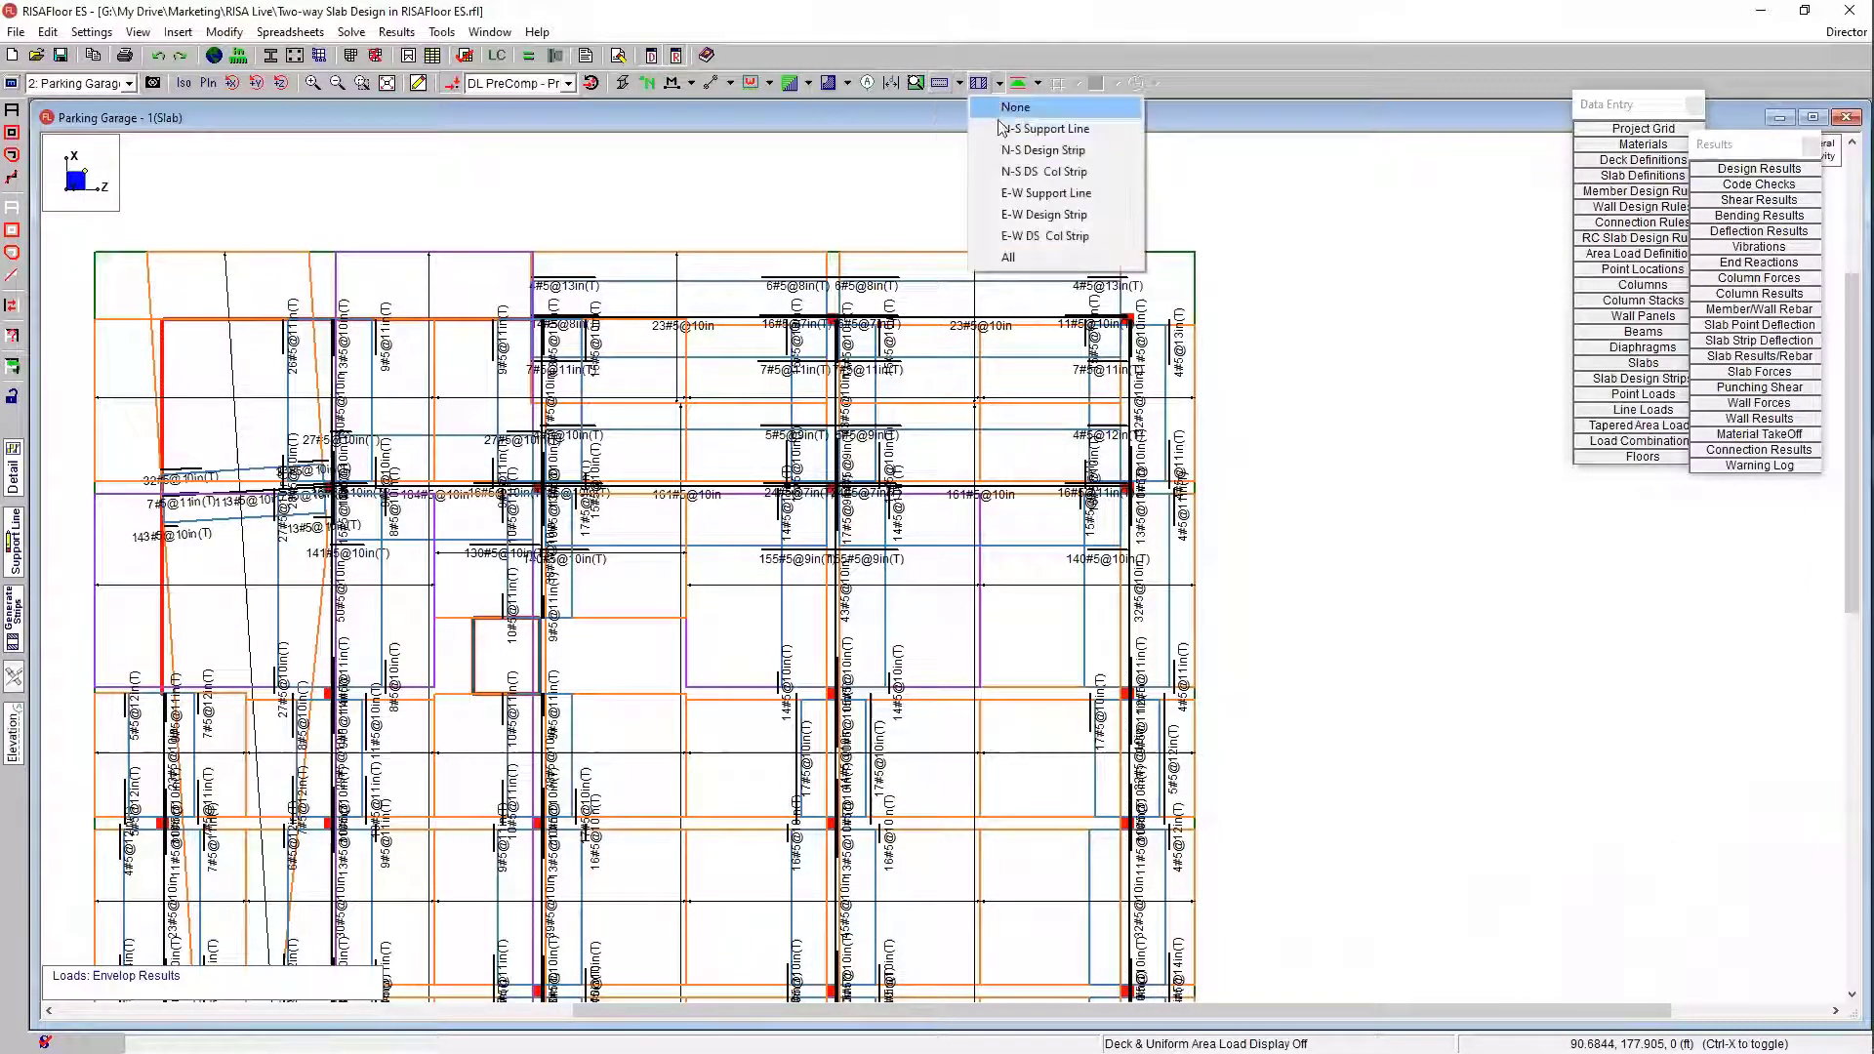
pyautogui.click(1008, 257)
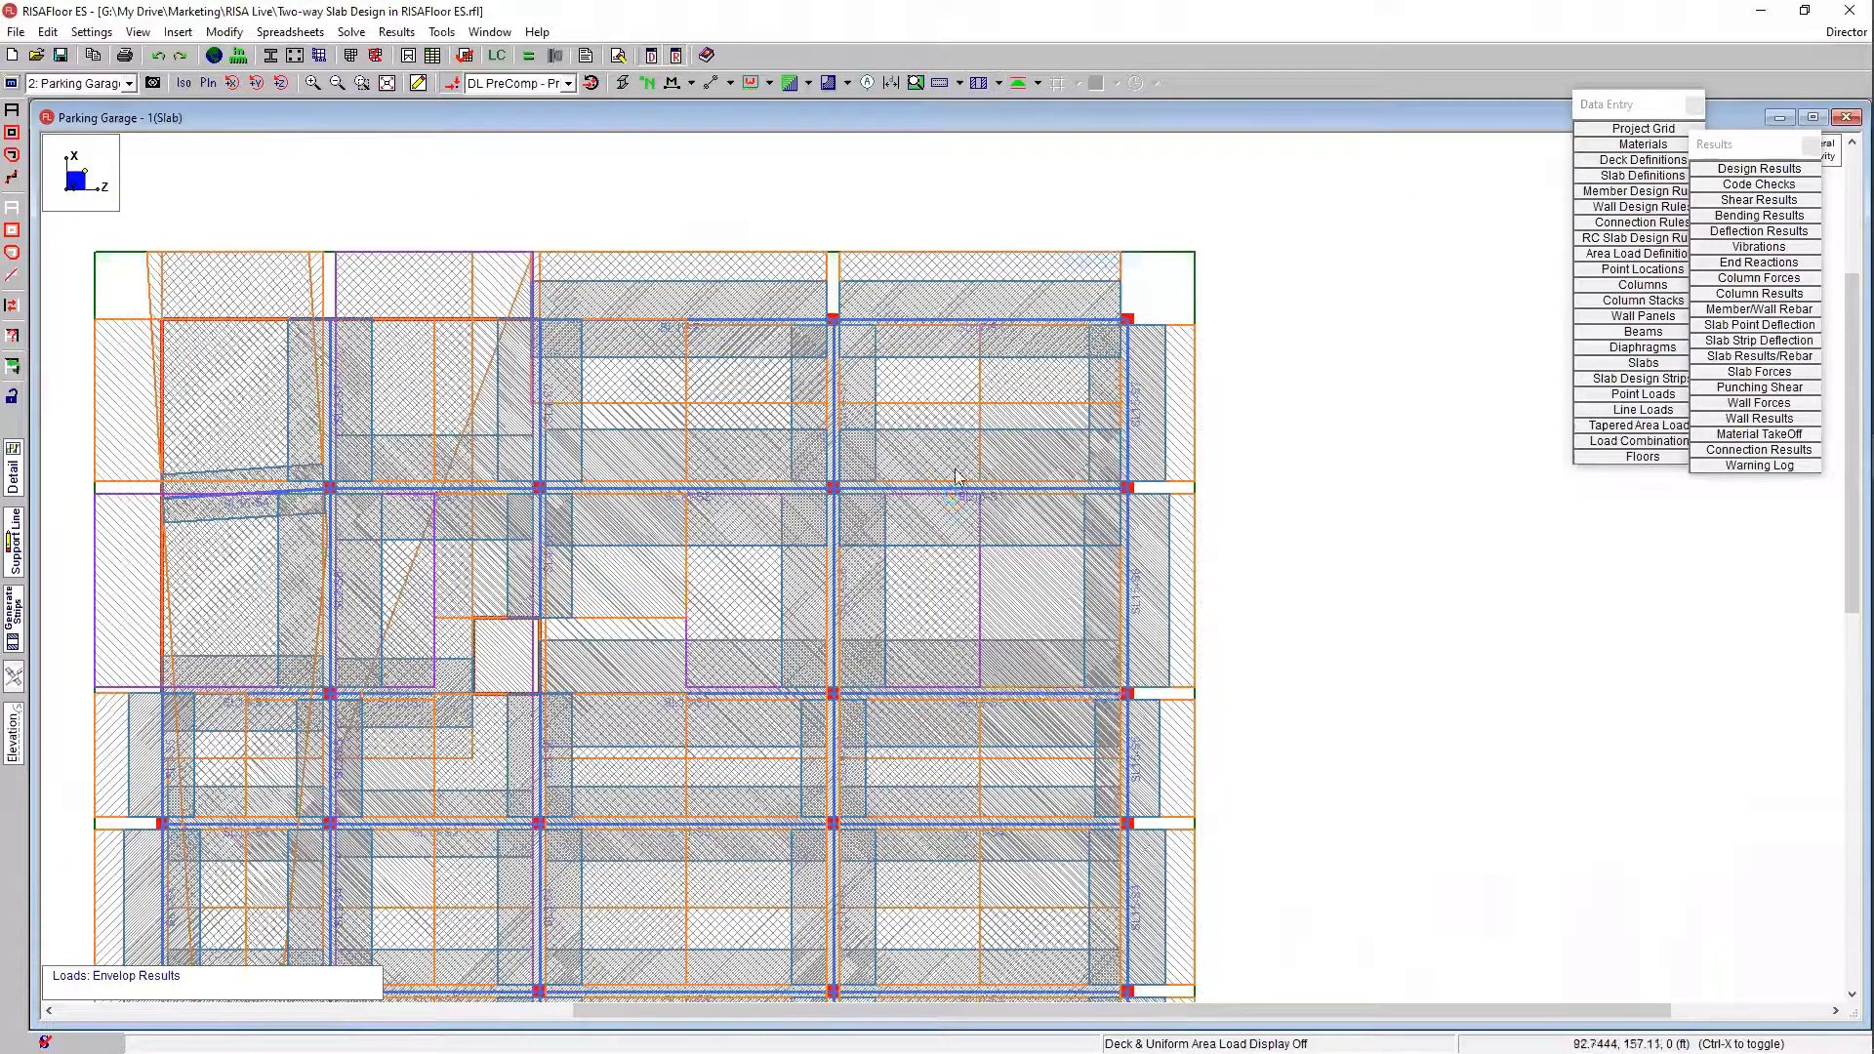
pyautogui.scroll(-3, 852, 628)
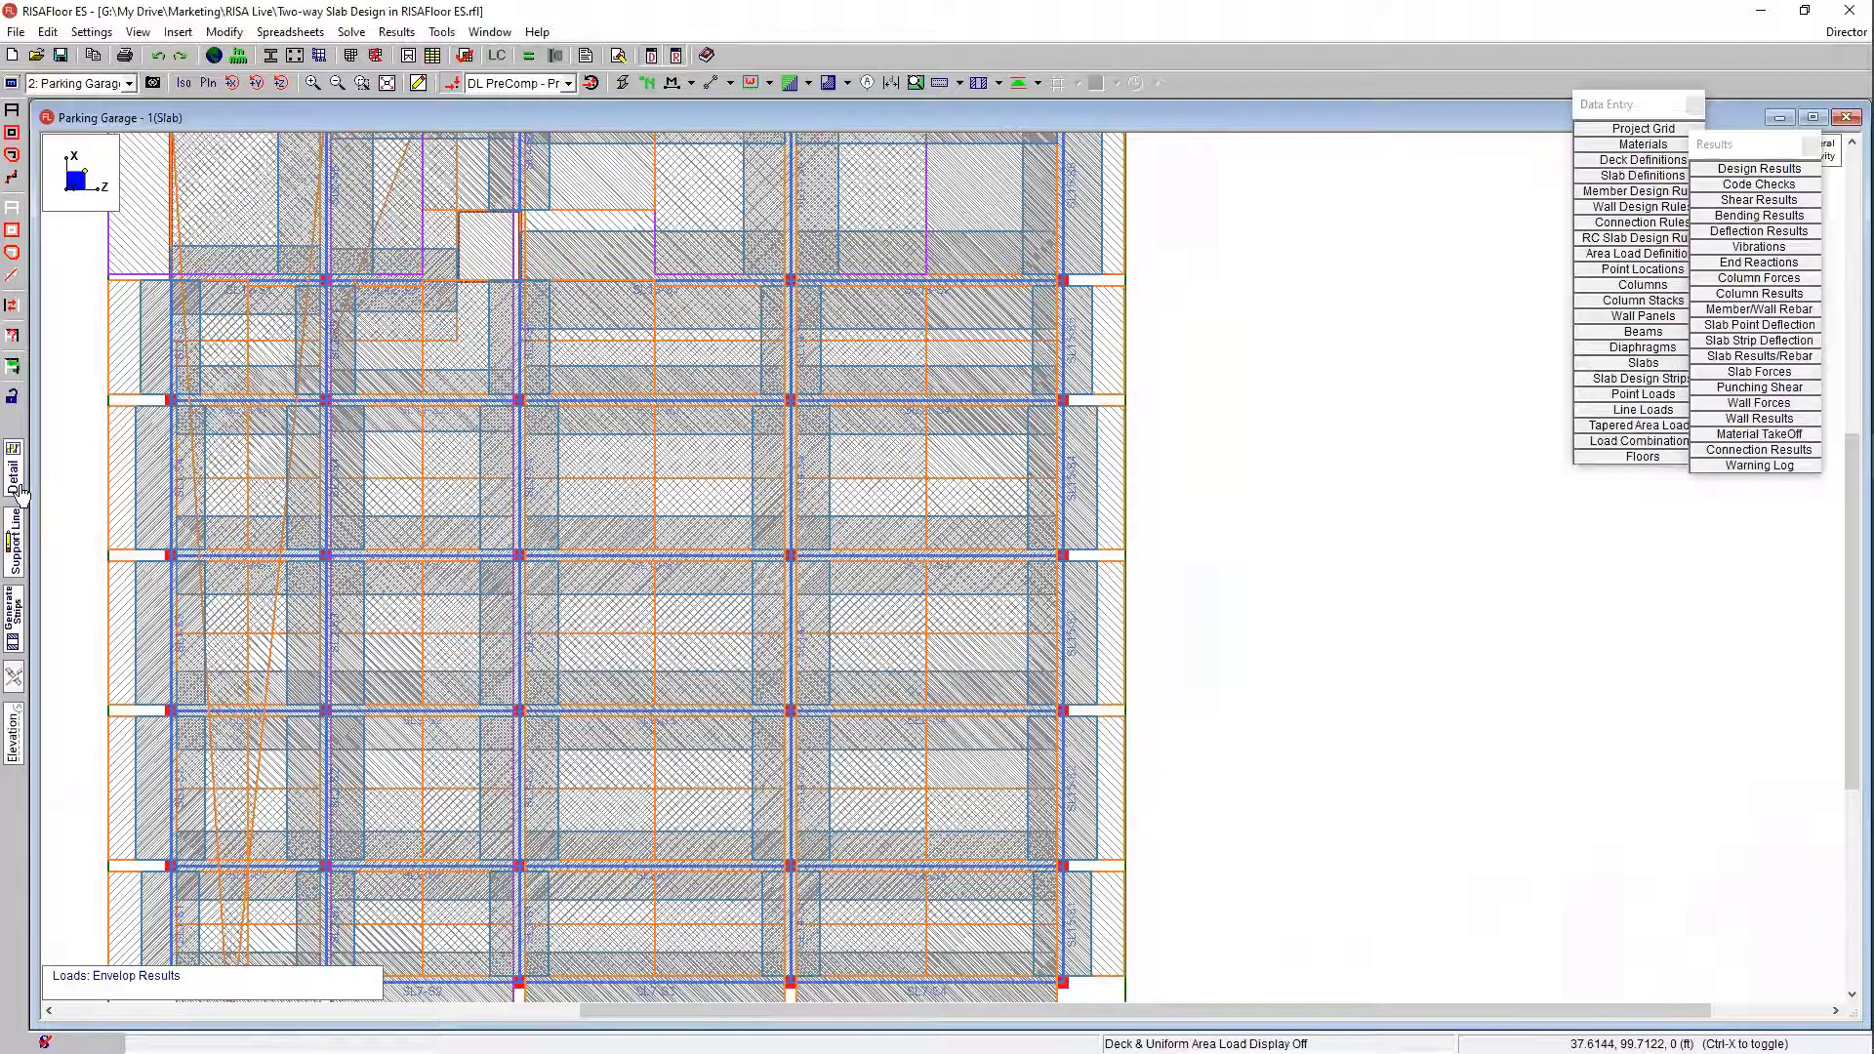
# Step: Open the detail report for north-south design strip SL14 and lengthen its window to review the Total results
pyautogui.click(14, 478)
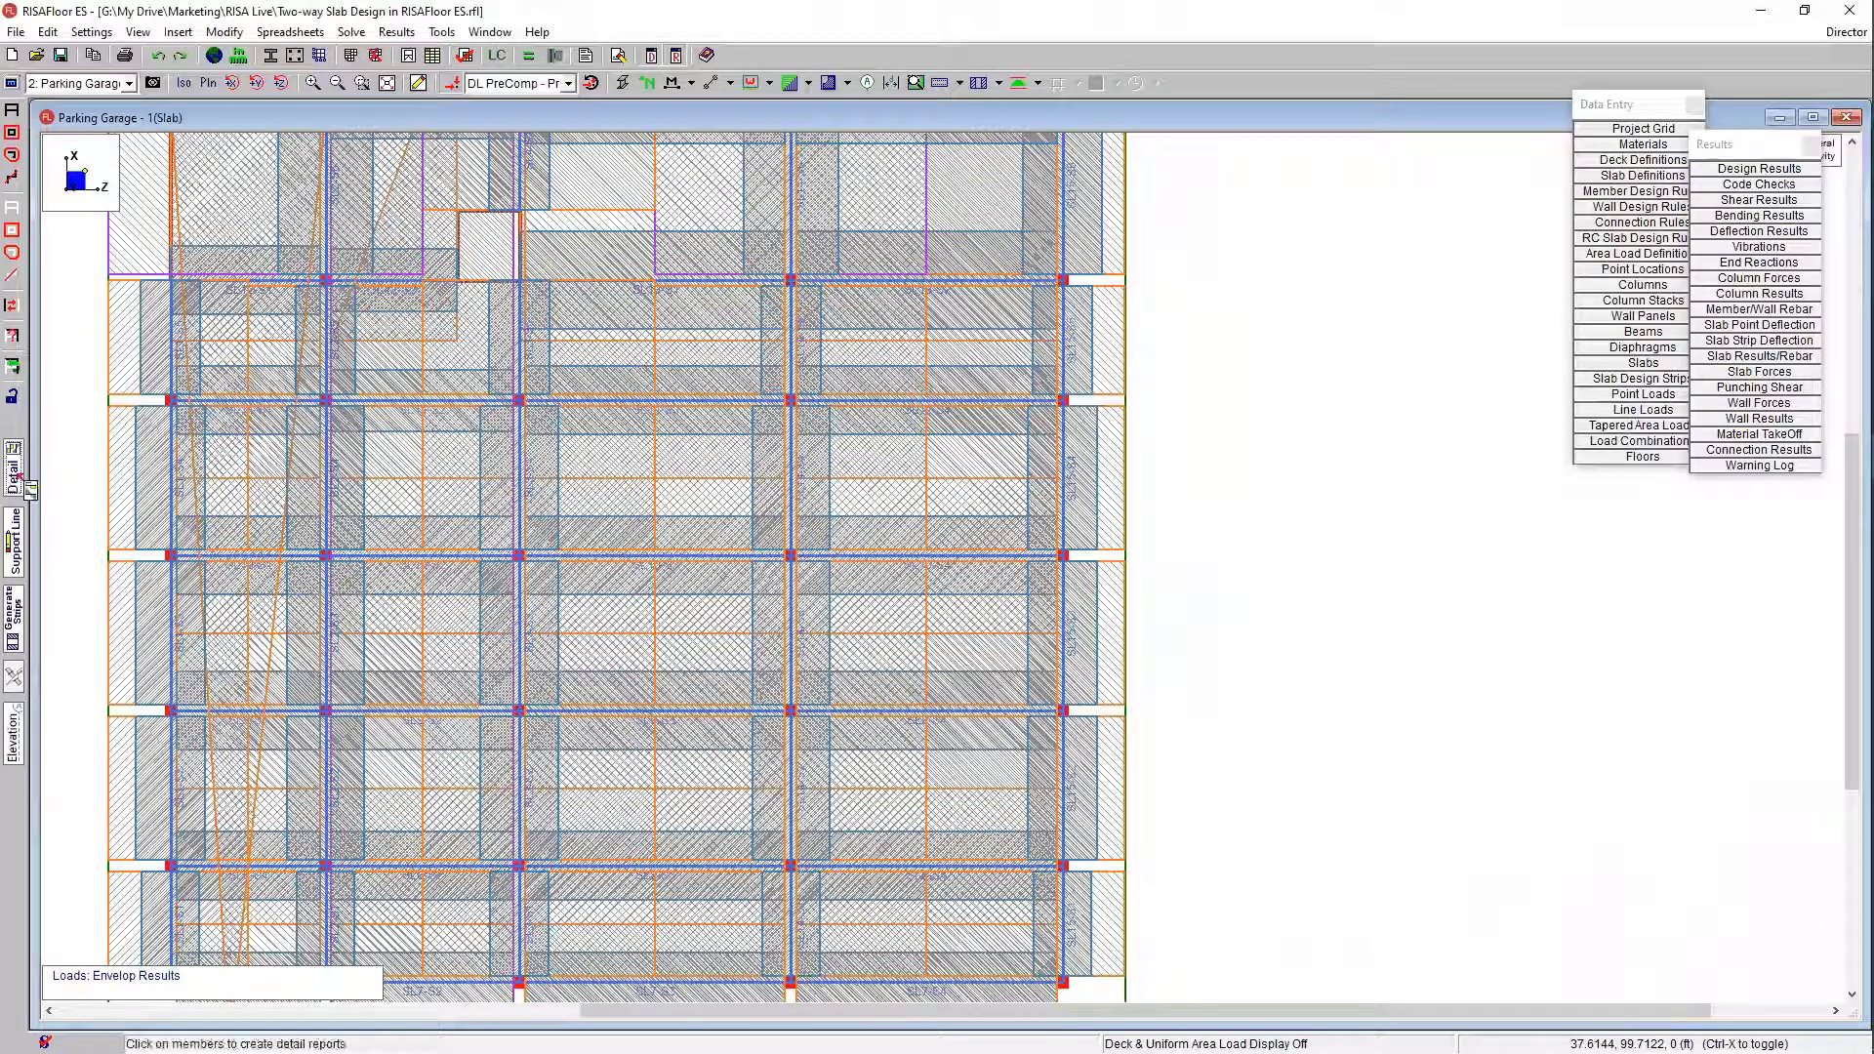
pyautogui.click(794, 485)
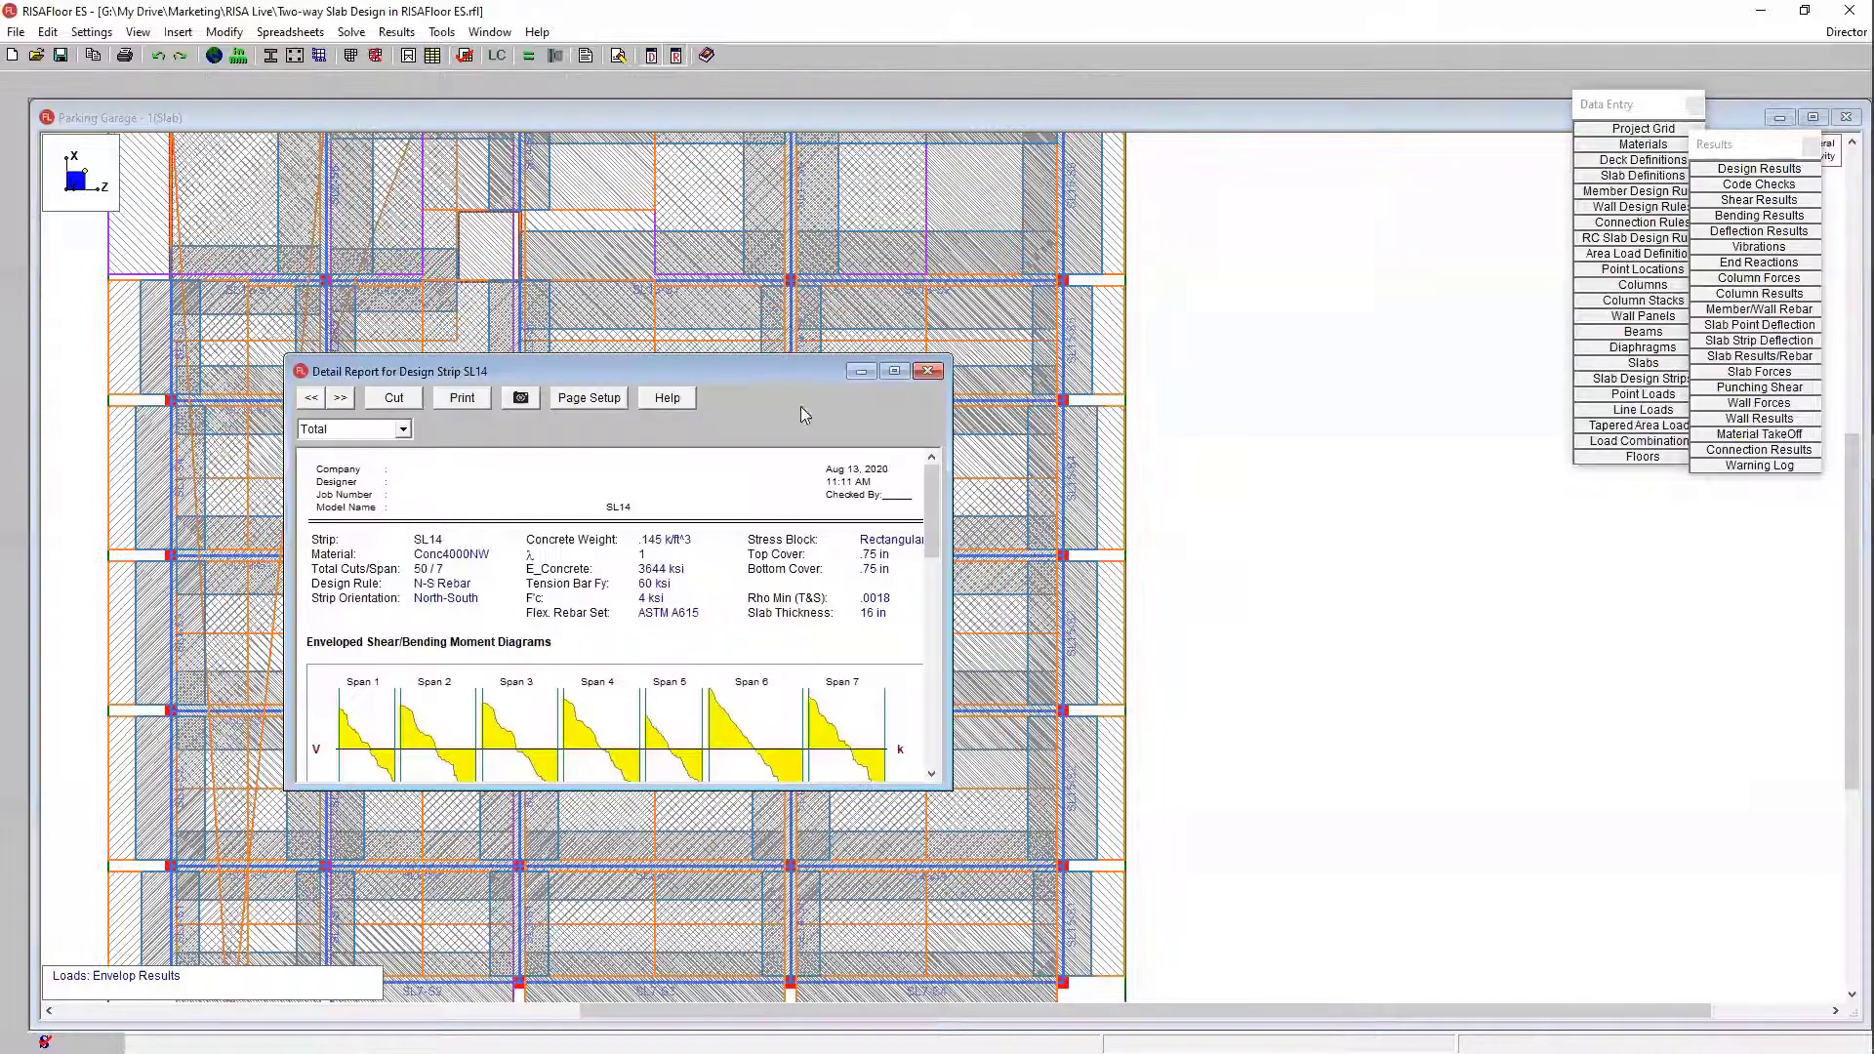
pyautogui.moveTo(794, 362); pyautogui.dragTo(897, 99)
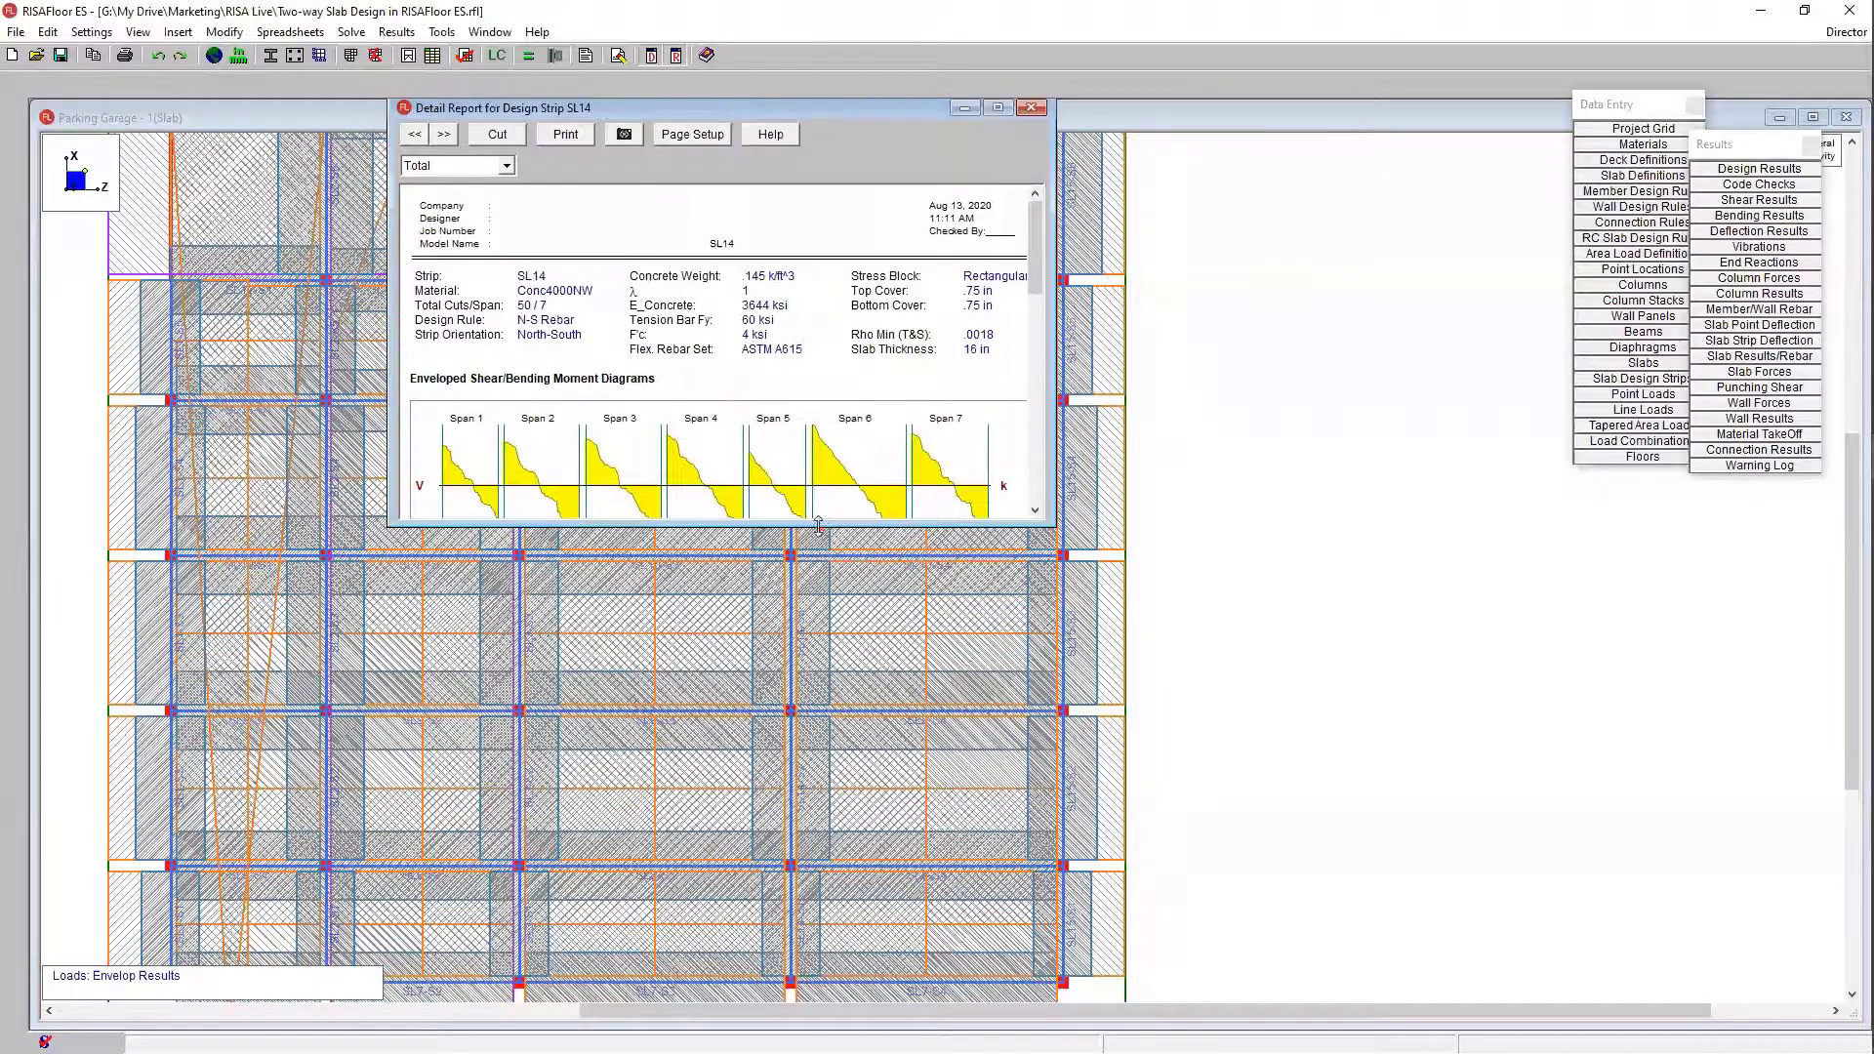
pyautogui.moveTo(820, 525); pyautogui.dragTo(820, 1028)
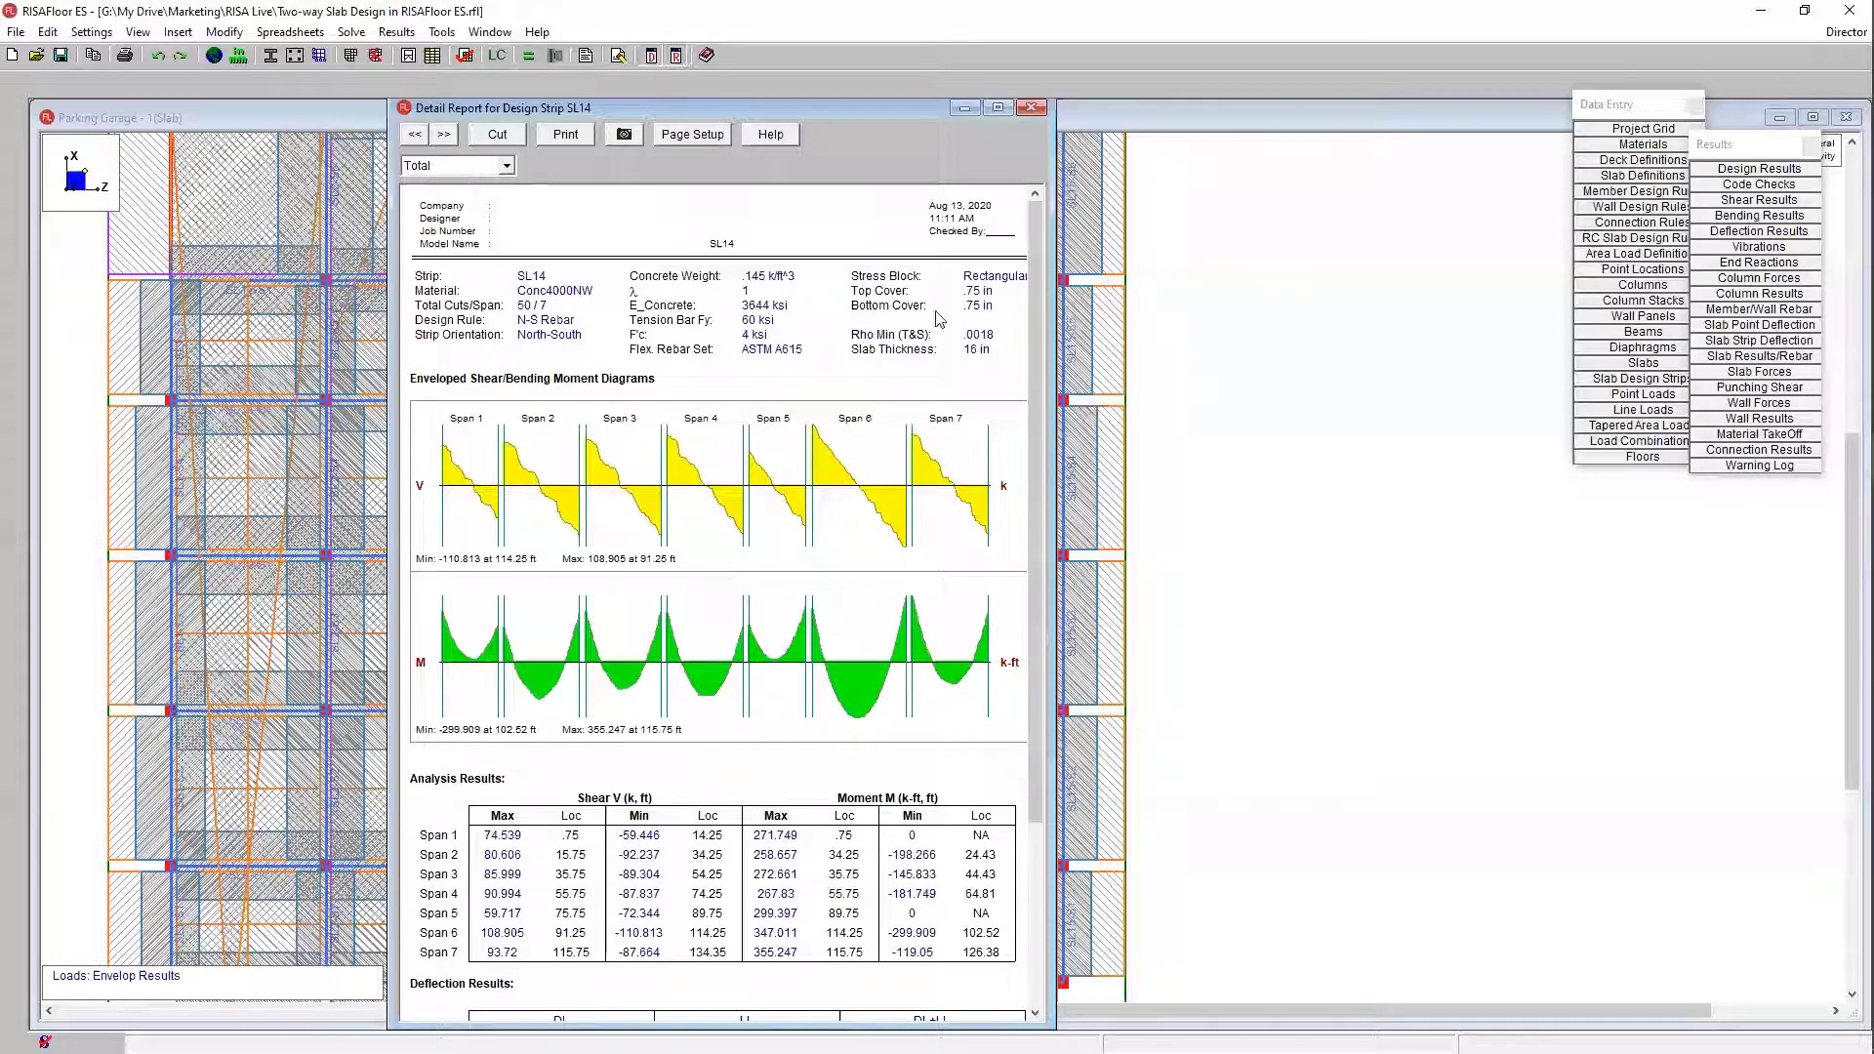
pyautogui.moveTo(1032, 288); pyautogui.dragTo(1030, 242)
# Step: Switch the SL14 report to Column Strip and review its moment diagrams, rebar drawing, analysis results and ACI 318-14 code checks
pyautogui.click(507, 165)
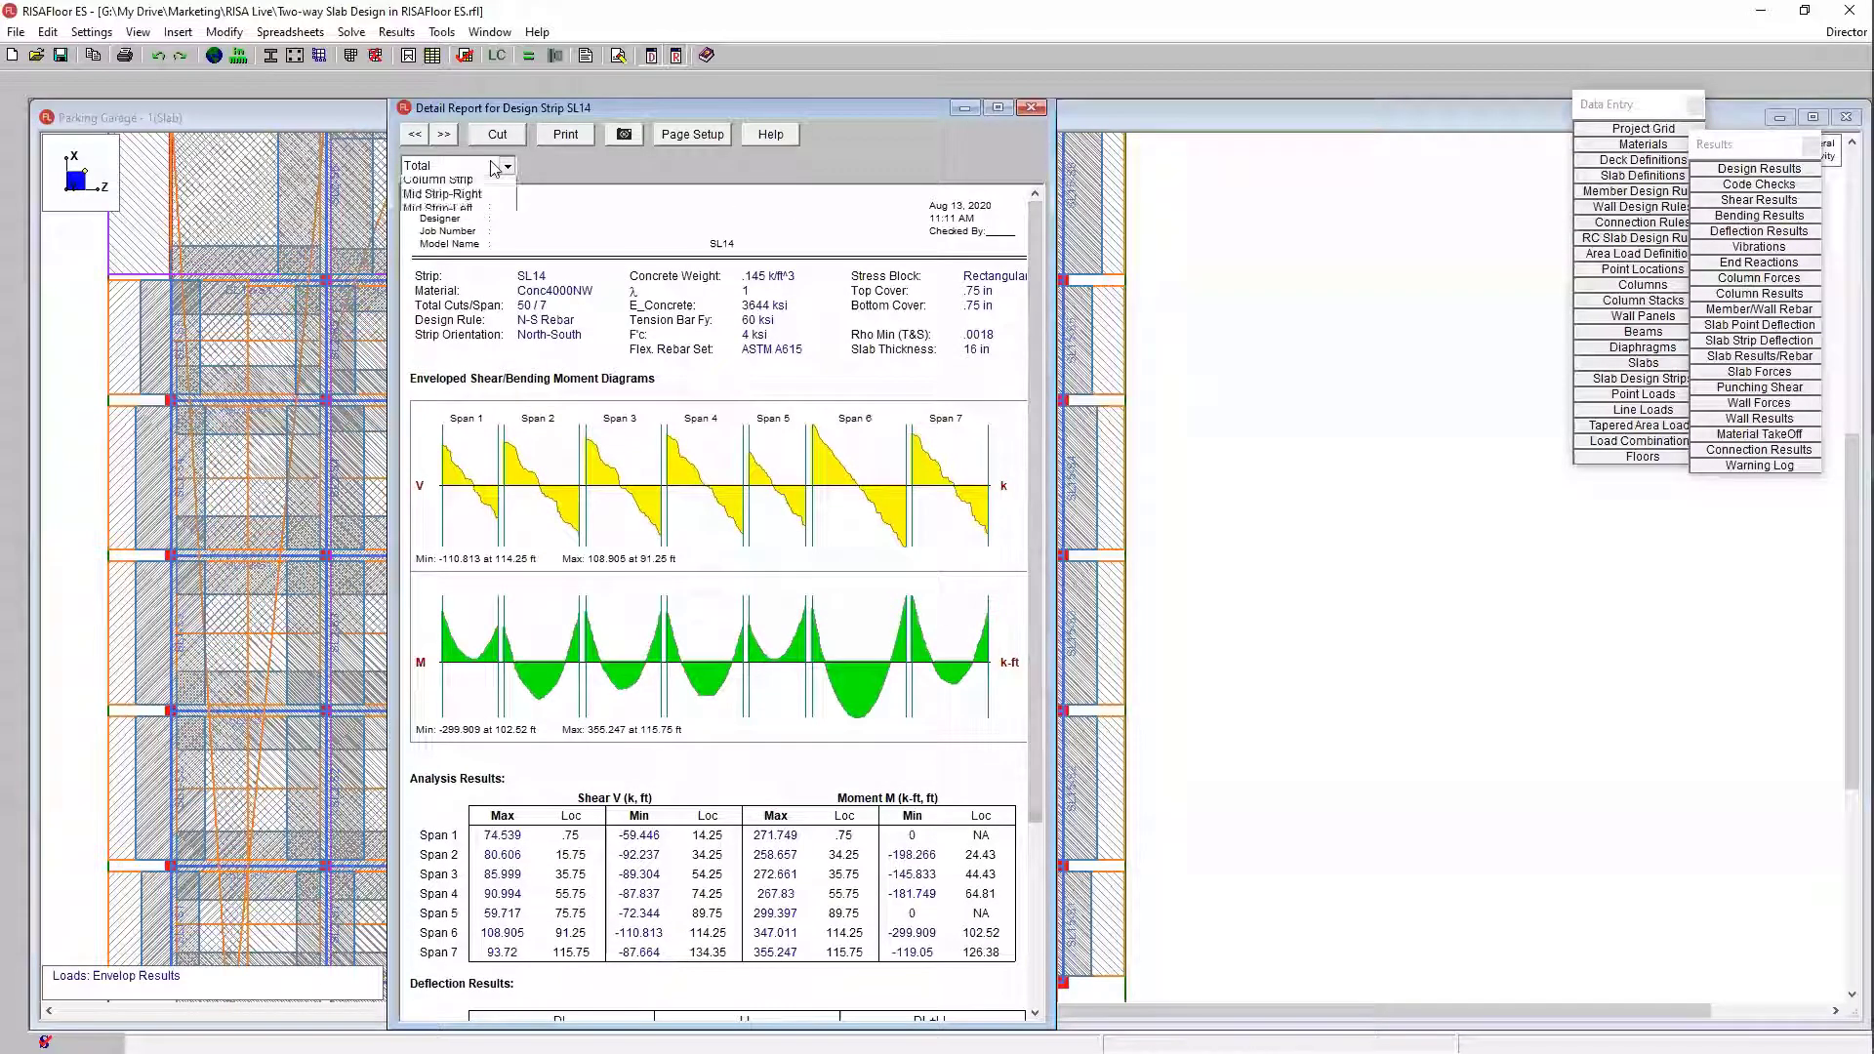
pyautogui.click(490, 200)
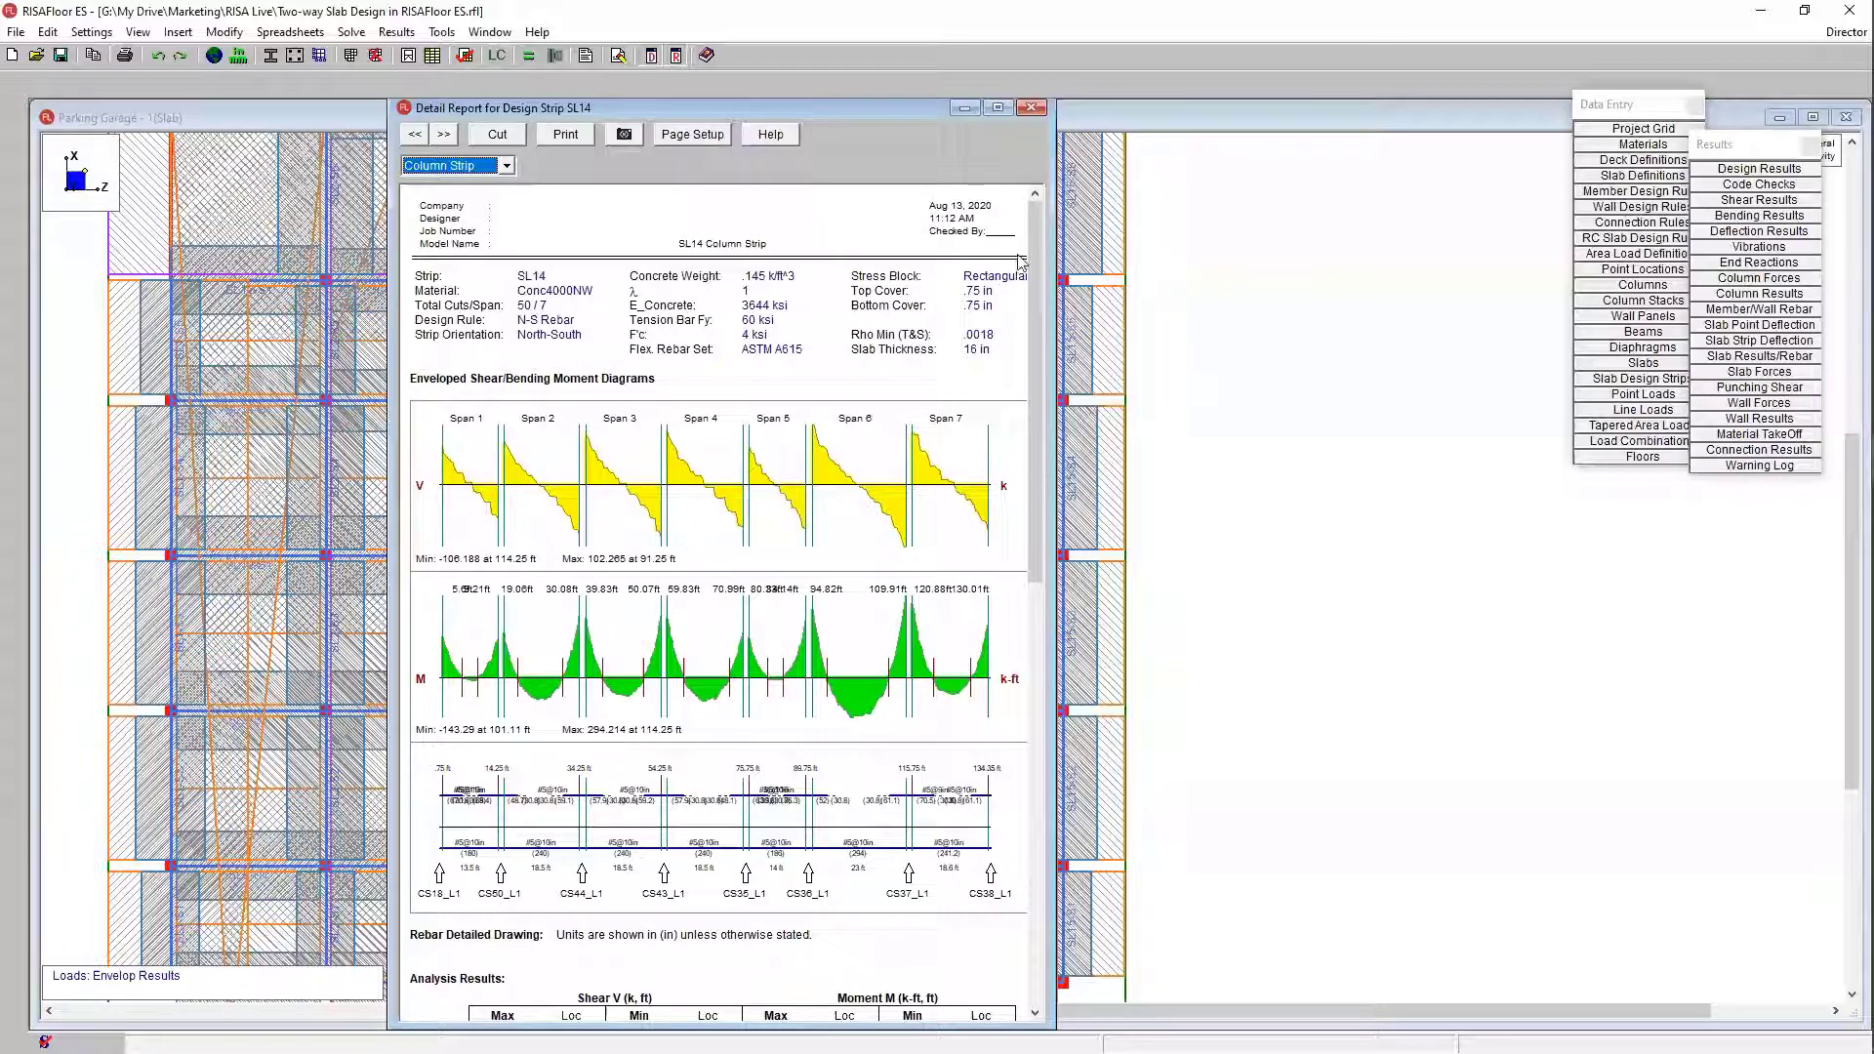
pyautogui.moveTo(1036, 228); pyautogui.dragTo(1036, 265)
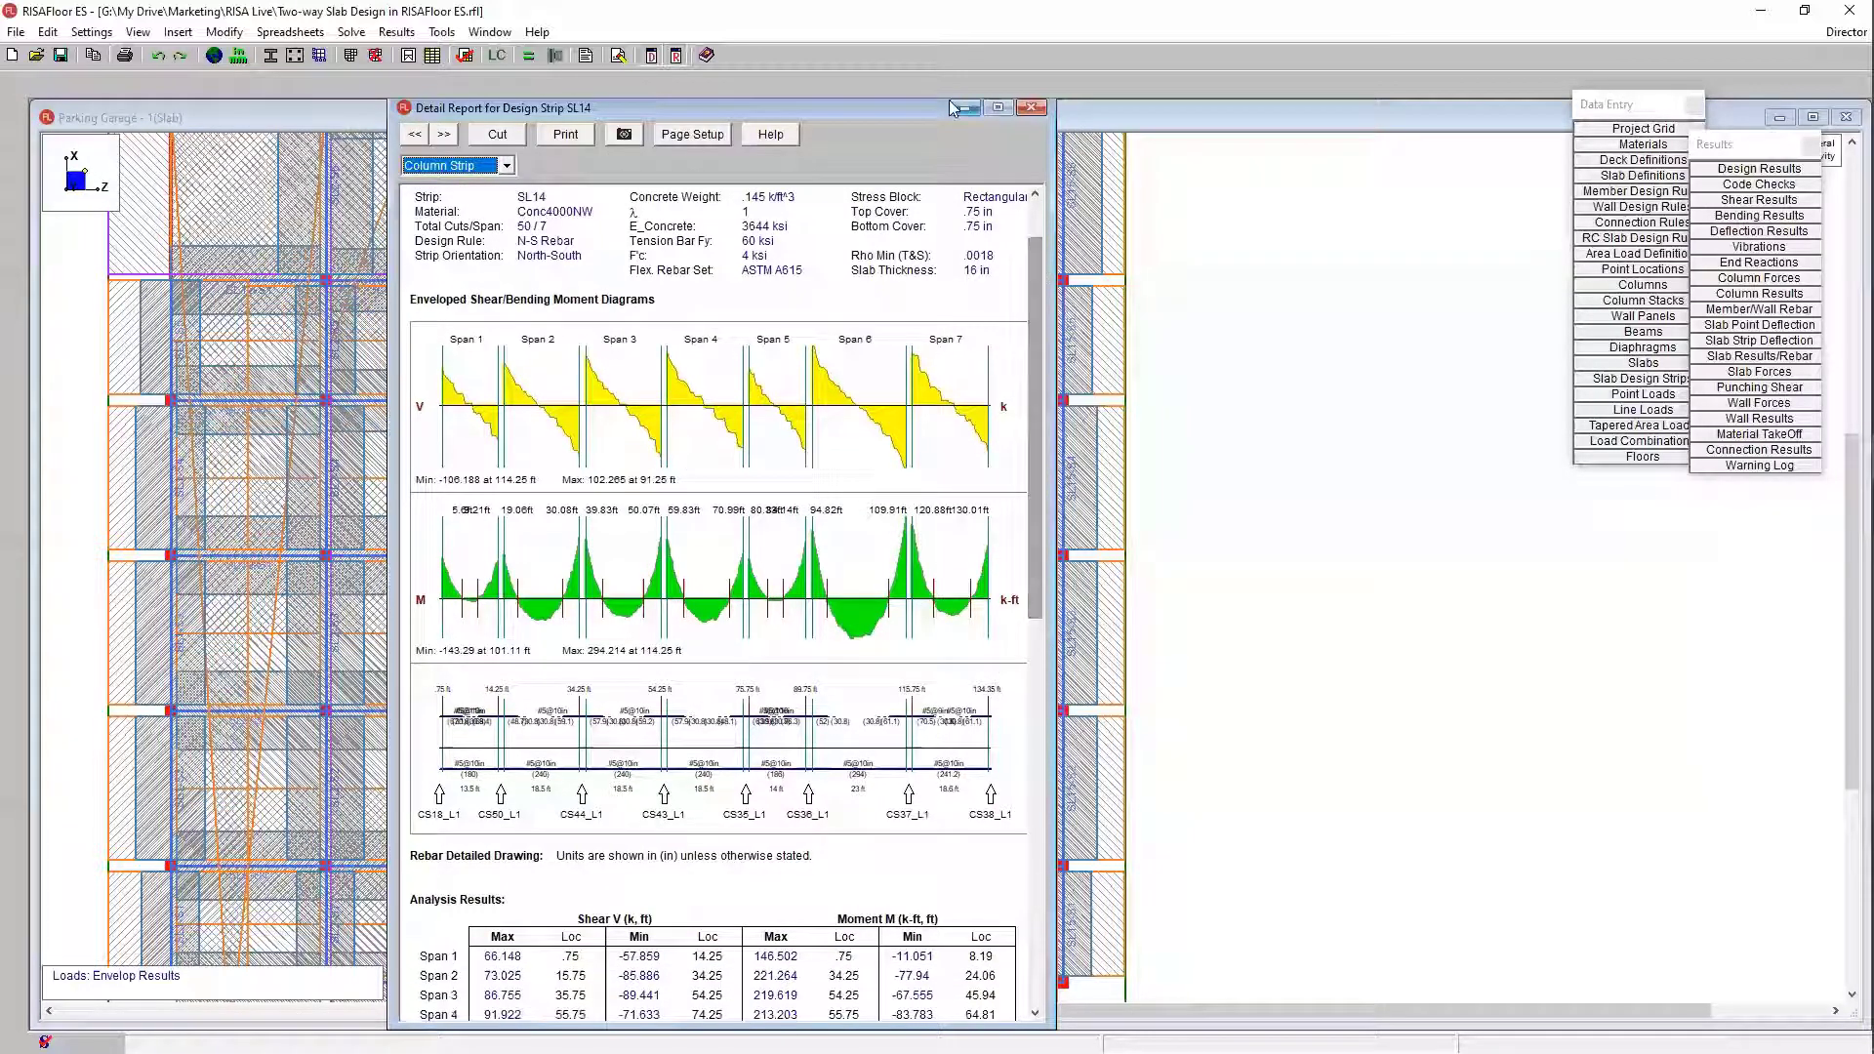
pyautogui.moveTo(925, 111); pyautogui.dragTo(694, 113)
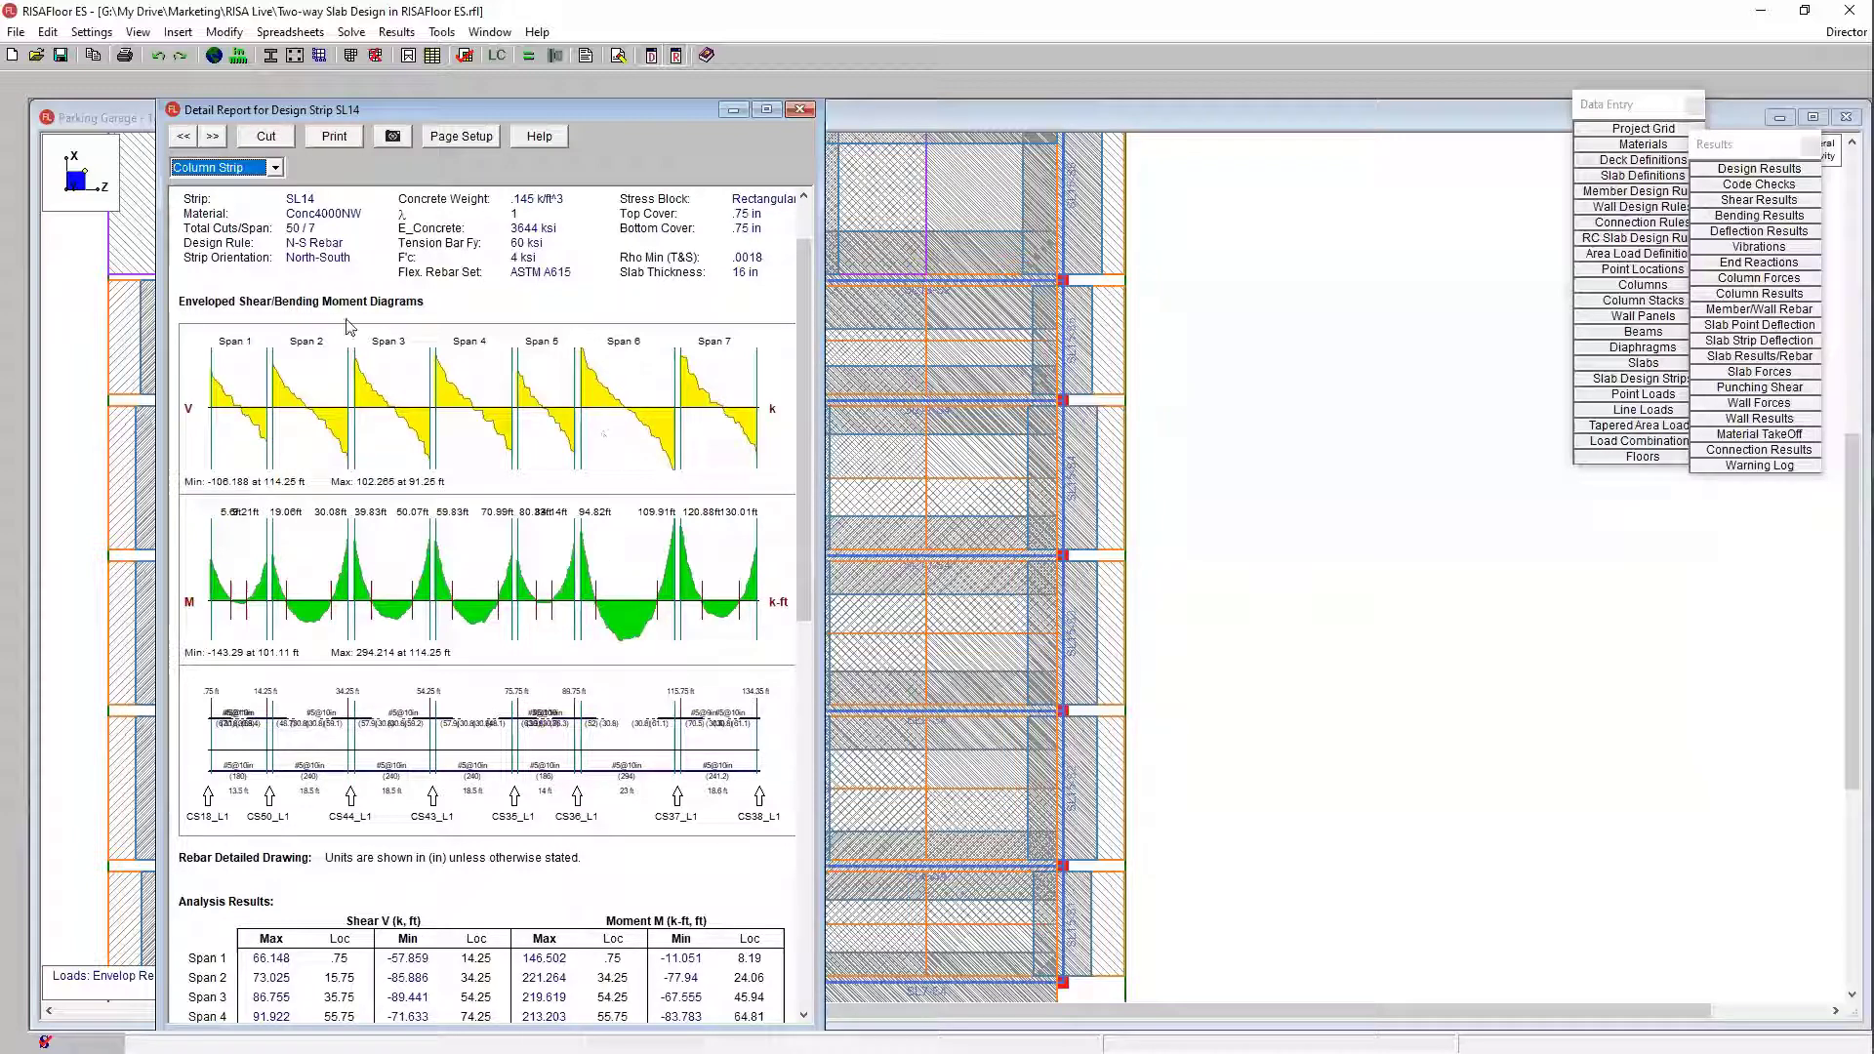
pyautogui.moveTo(797, 327); pyautogui.dragTo(799, 553)
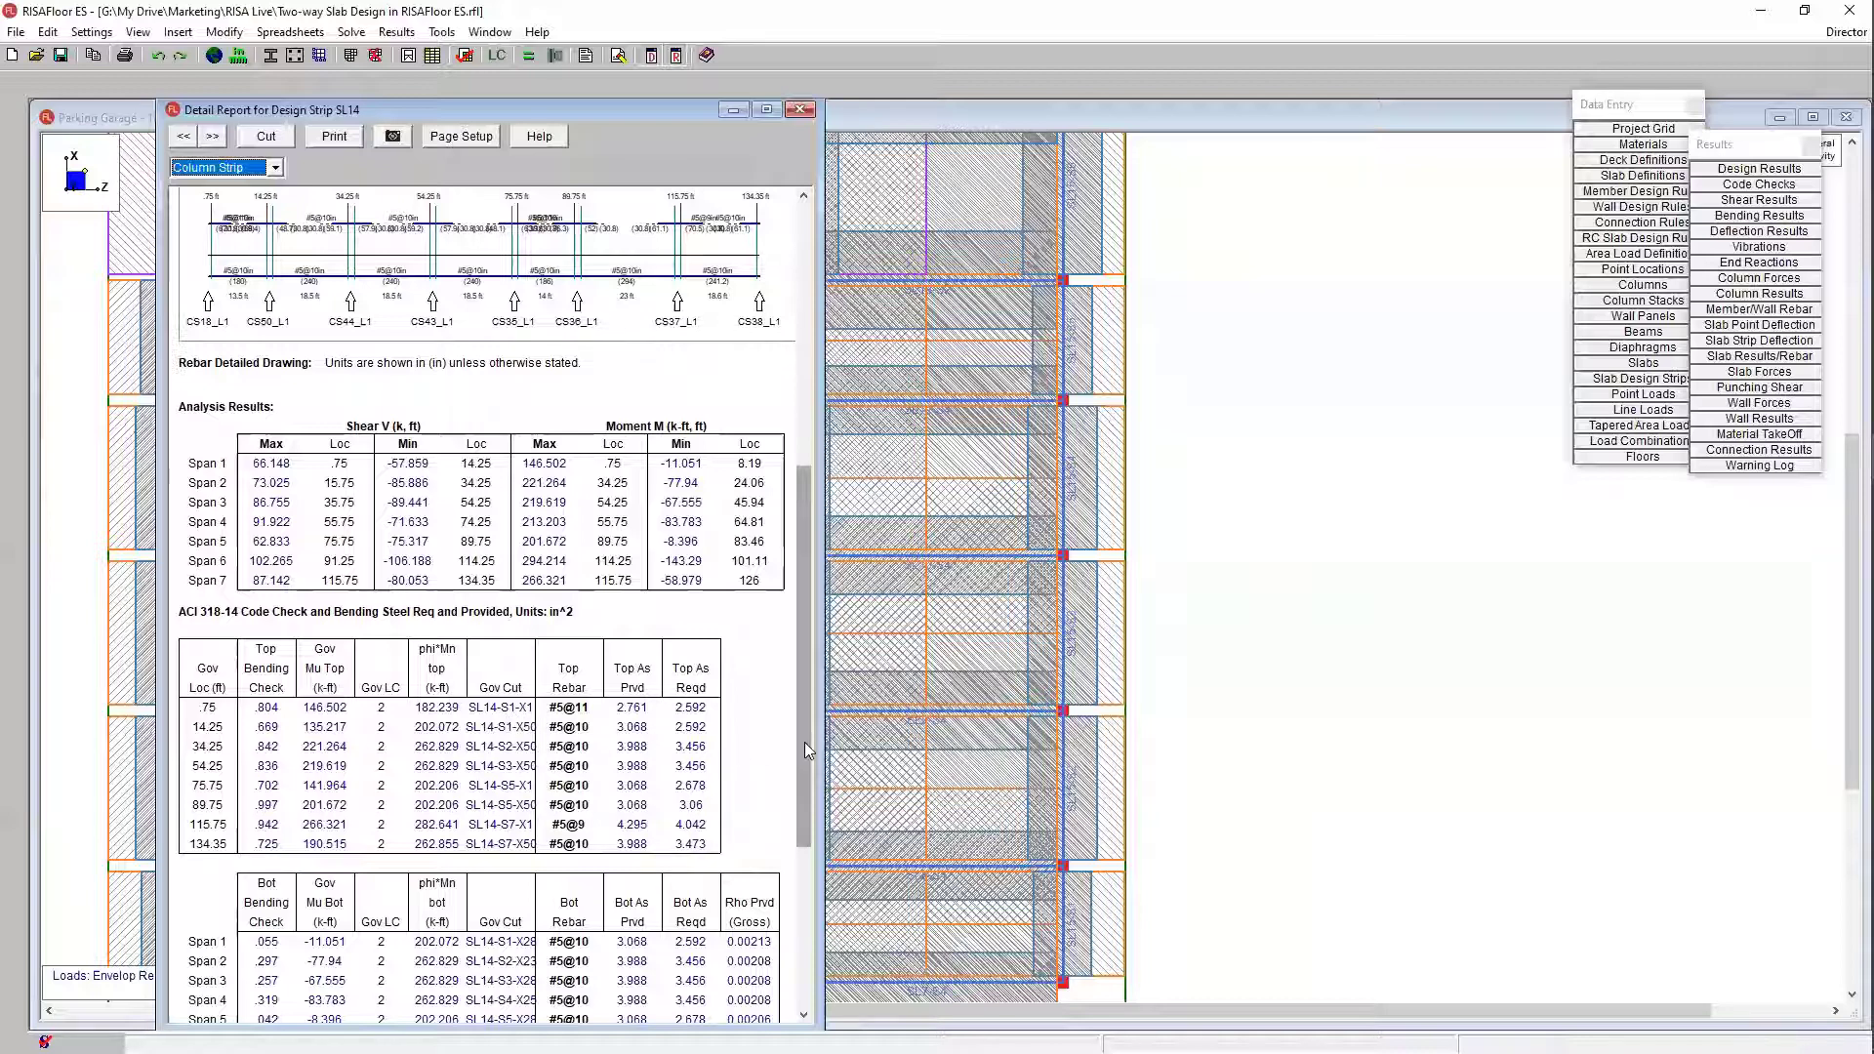
pyautogui.scroll(-3, 804, 742)
pyautogui.scroll(6, 804, 785)
pyautogui.scroll(4, 830, 589)
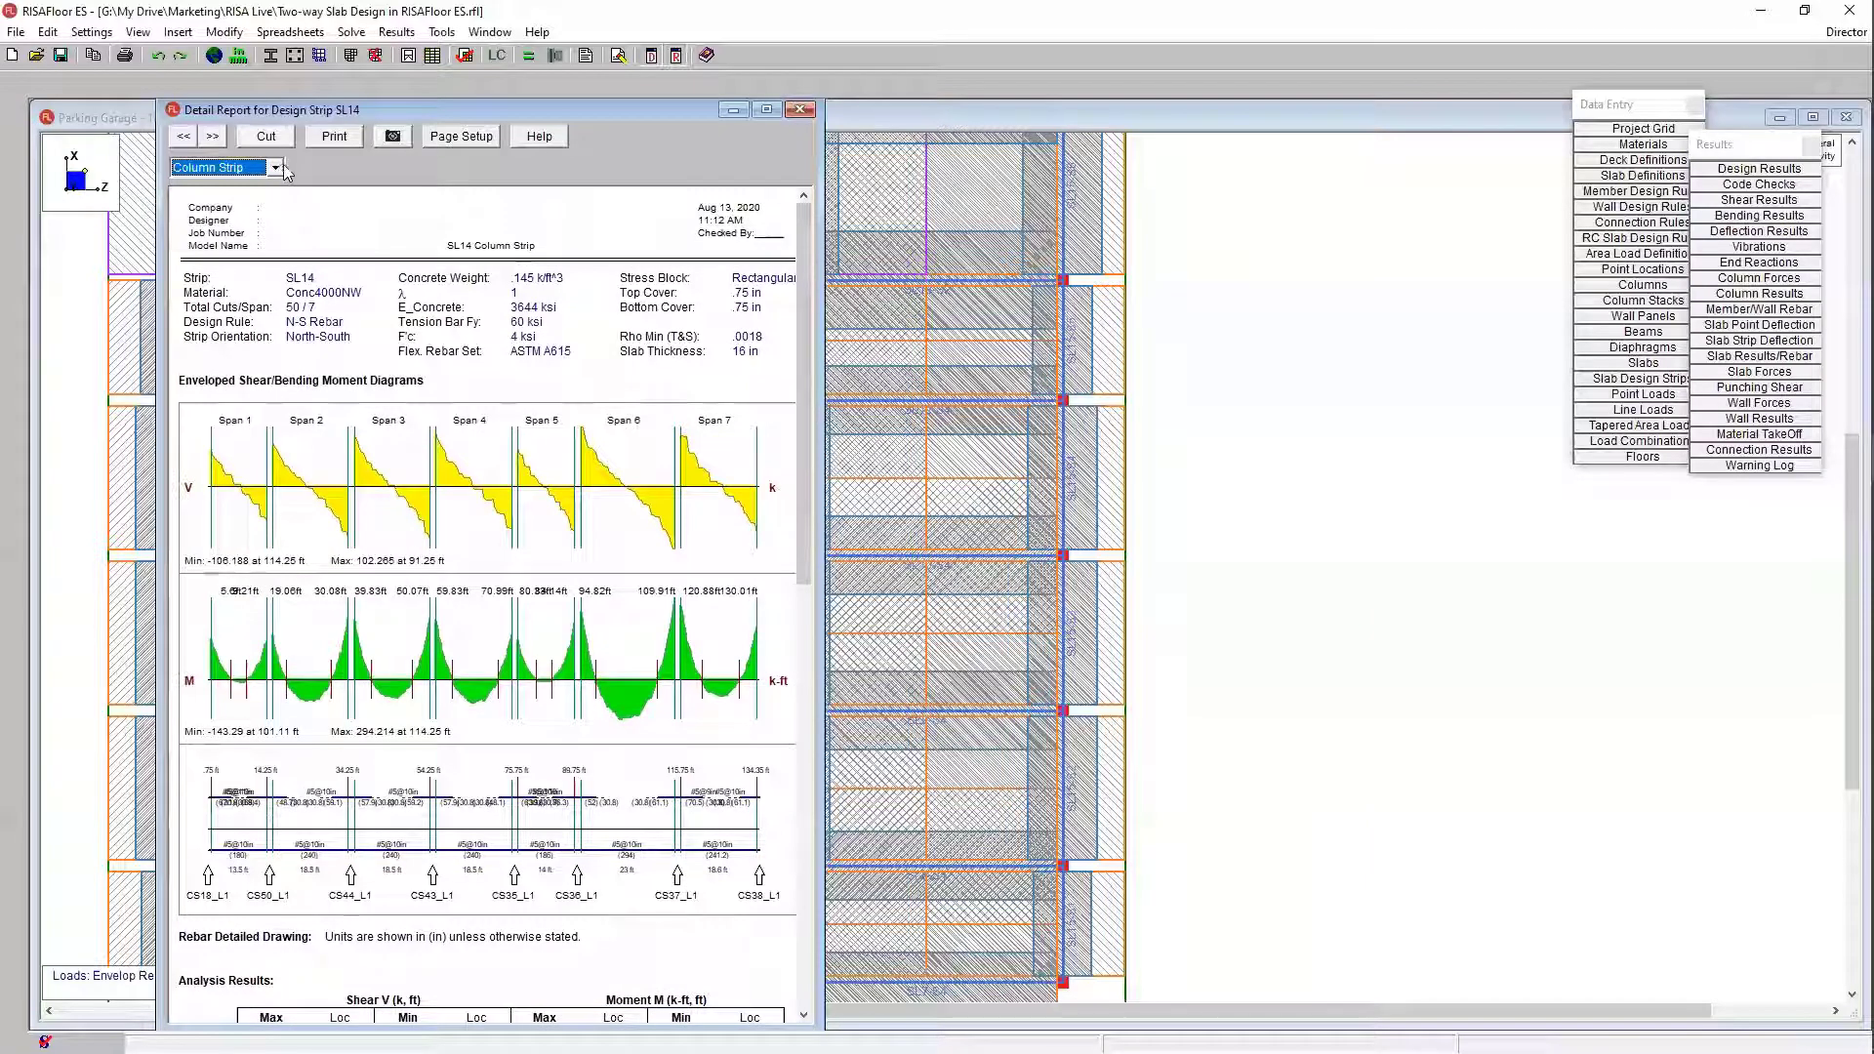
# Step: Switch the SL14 detail report from the whole strip to individual design cuts and show Span 3 of the Column Strip
pyautogui.scroll(-5, 814, 543)
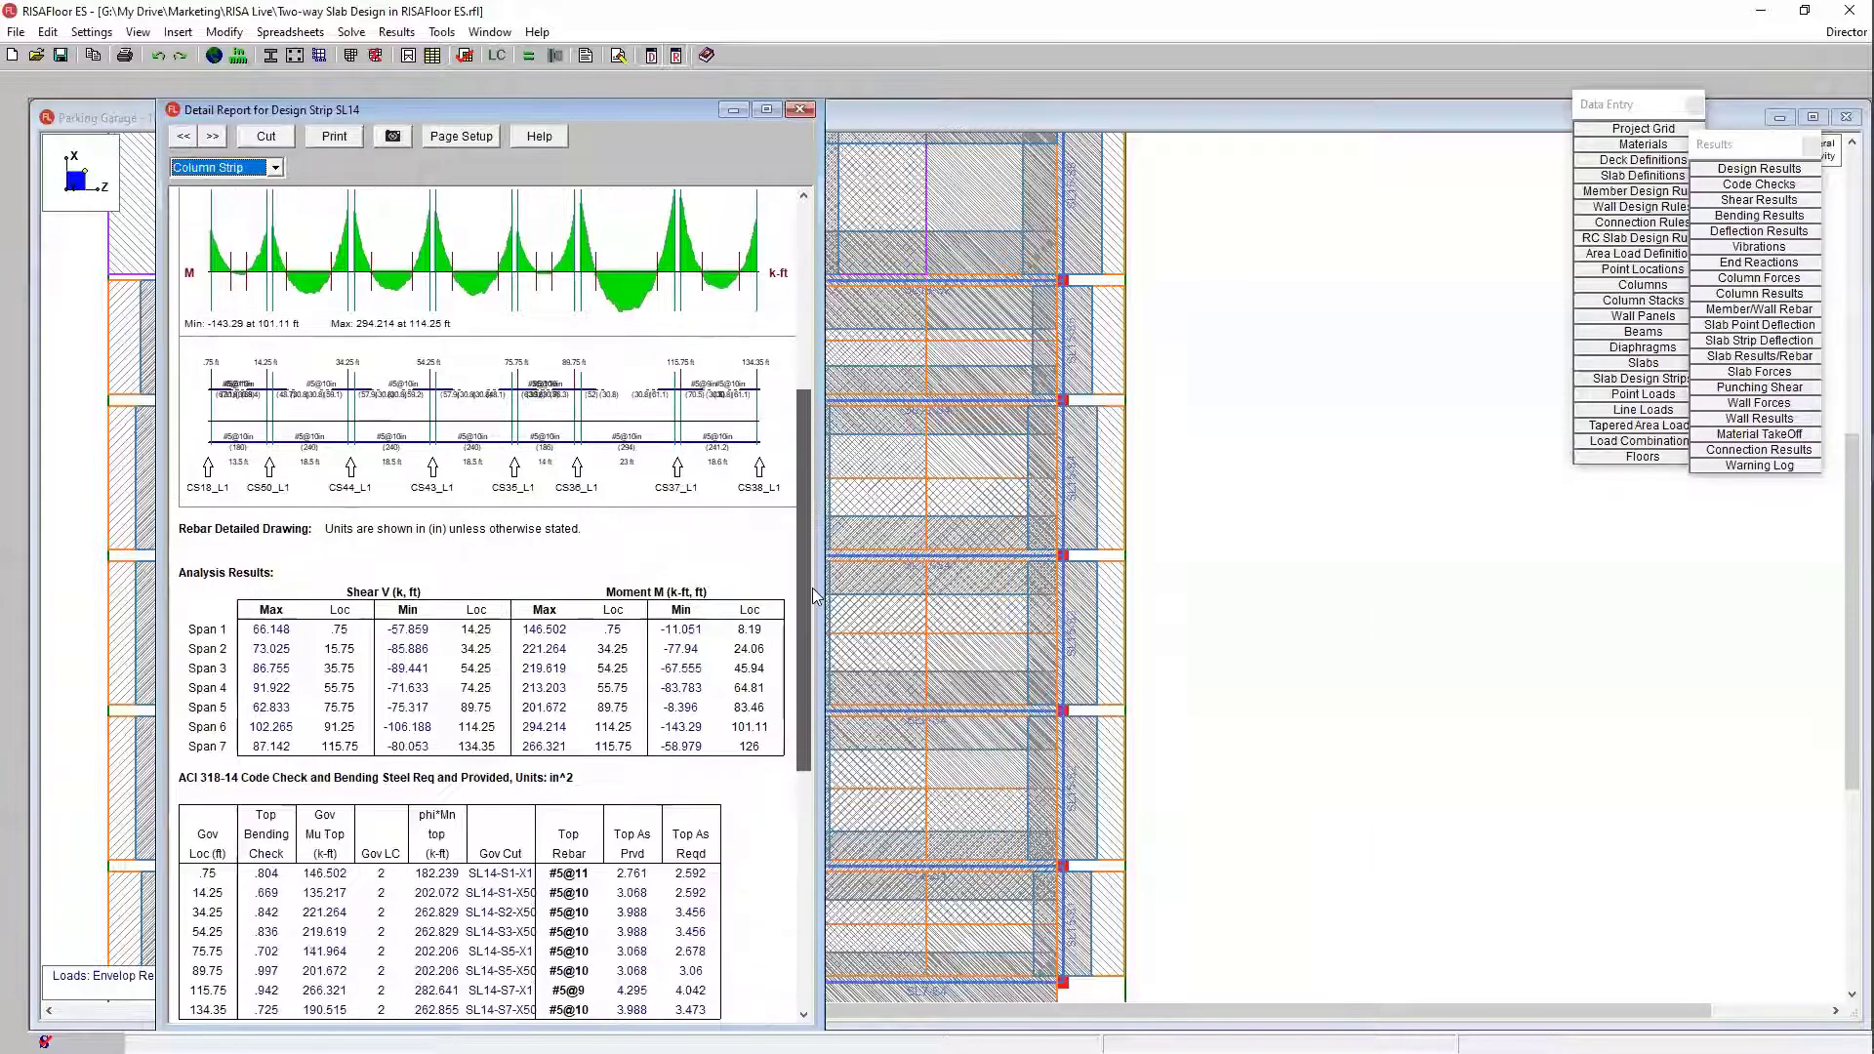
pyautogui.scroll(5, 834, 473)
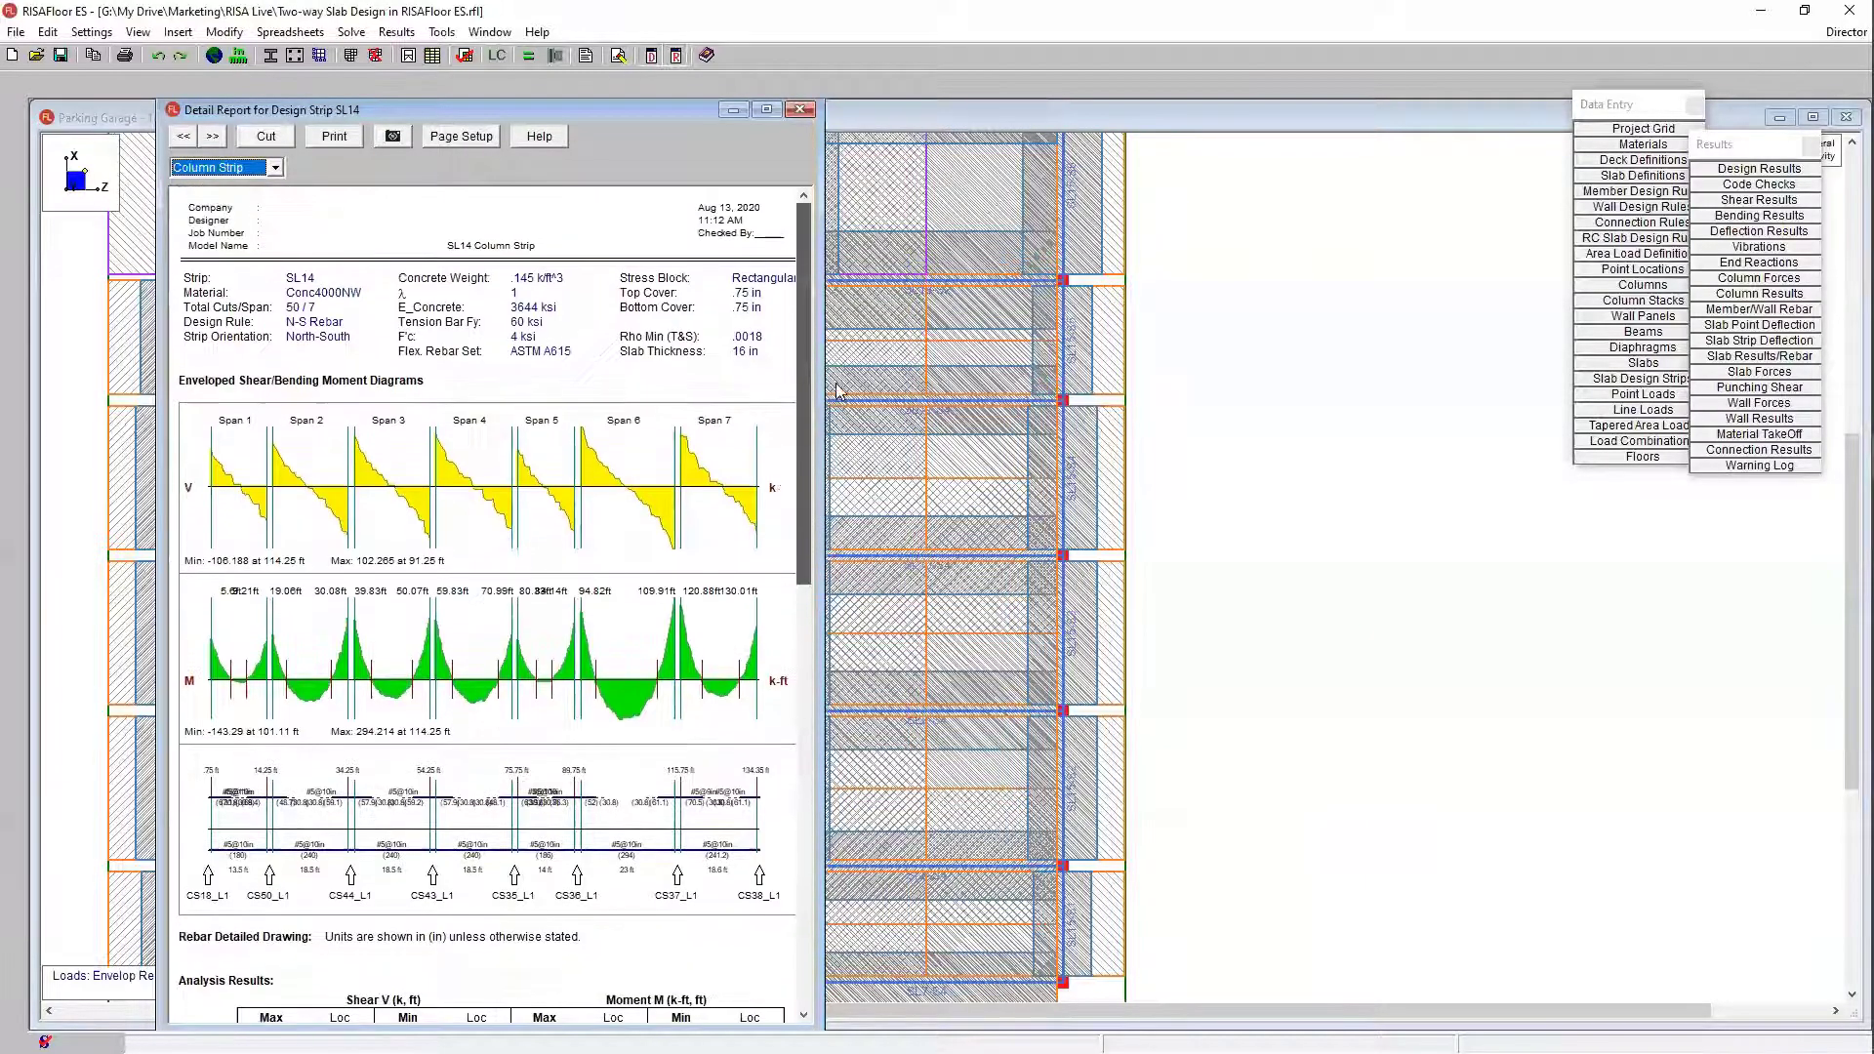
pyautogui.click(266, 137)
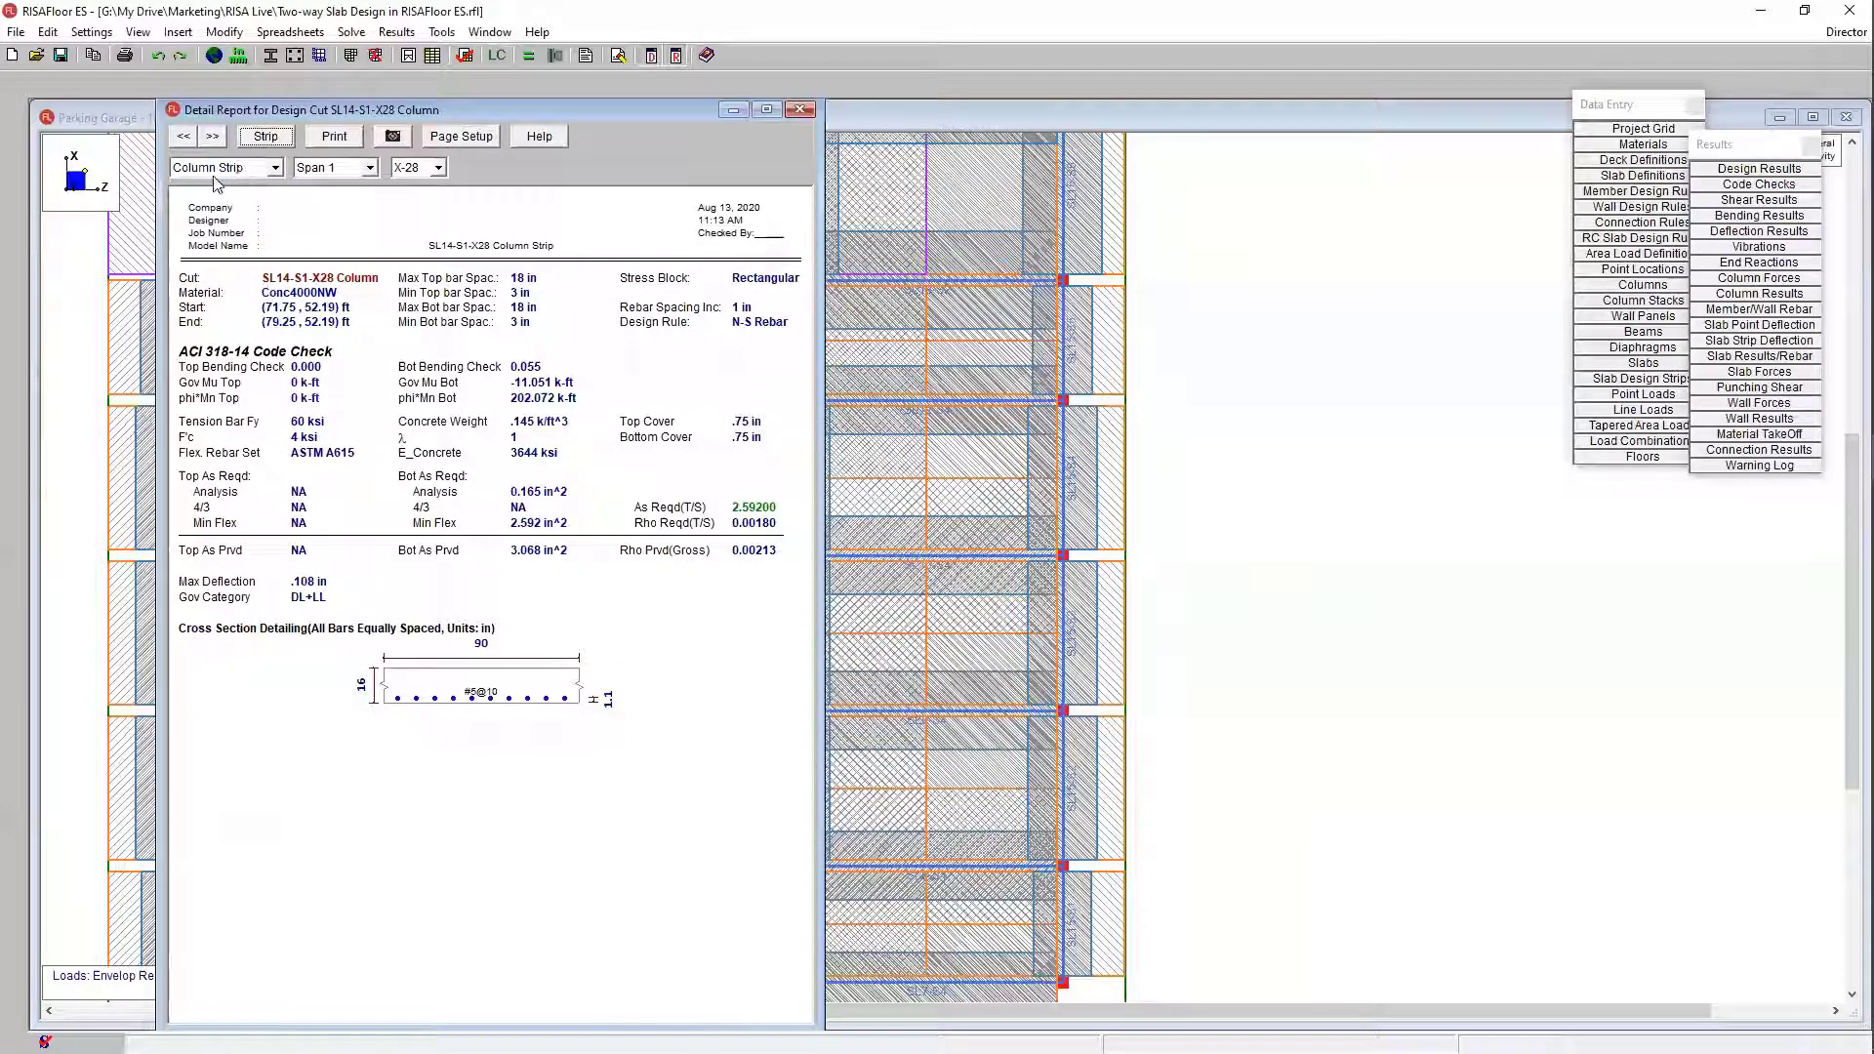
pyautogui.click(269, 168)
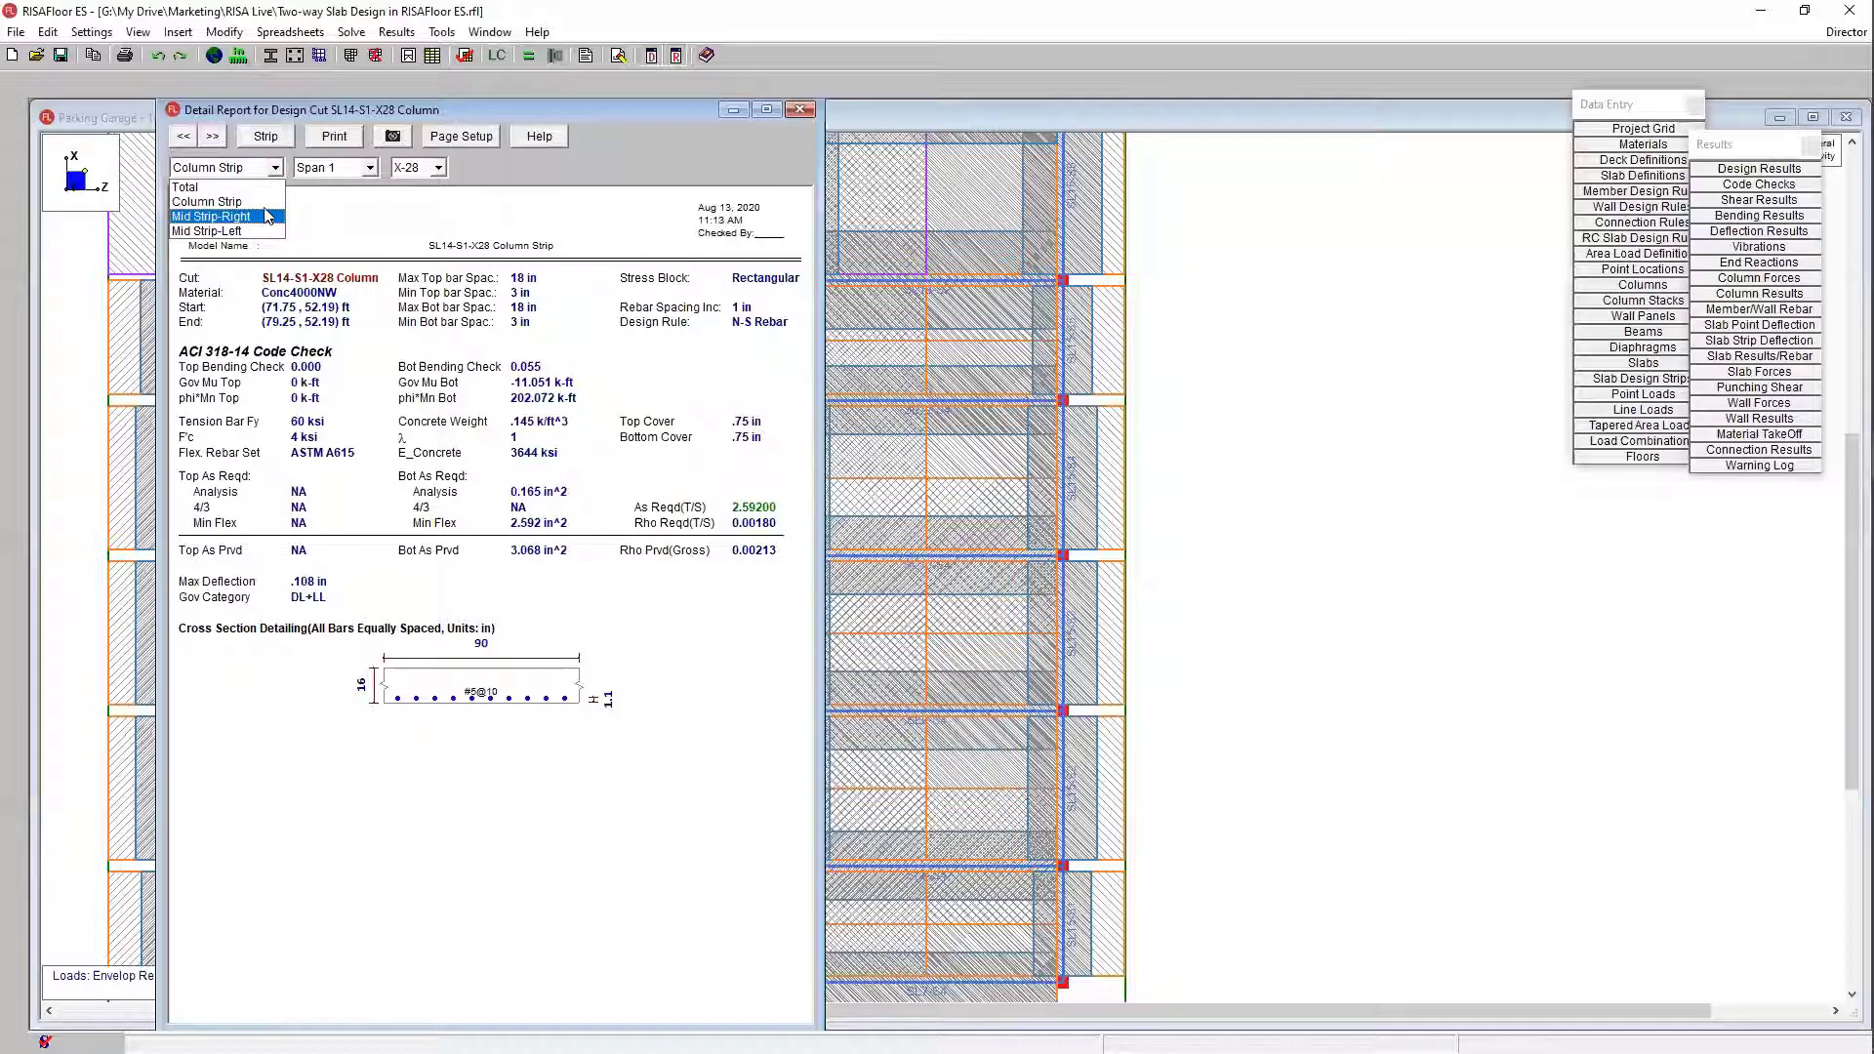
pyautogui.click(308, 205)
pyautogui.click(361, 172)
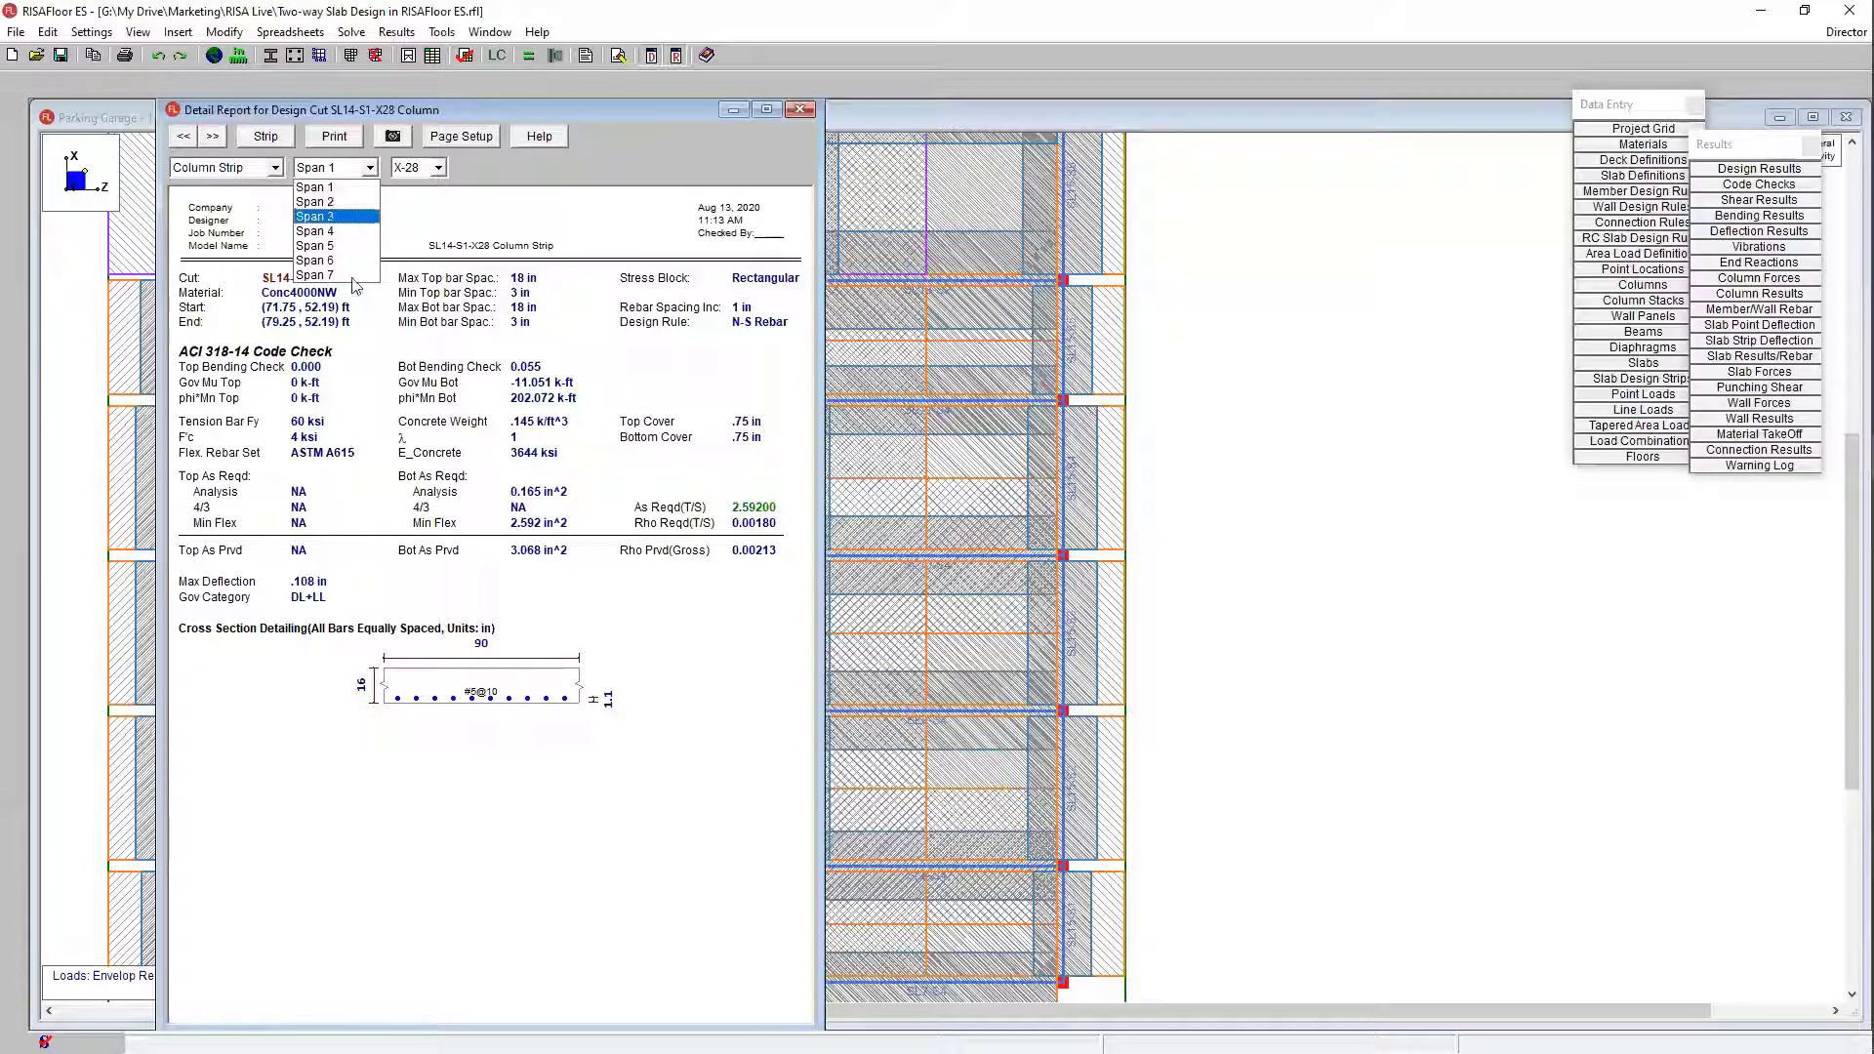
pyautogui.press('Return')
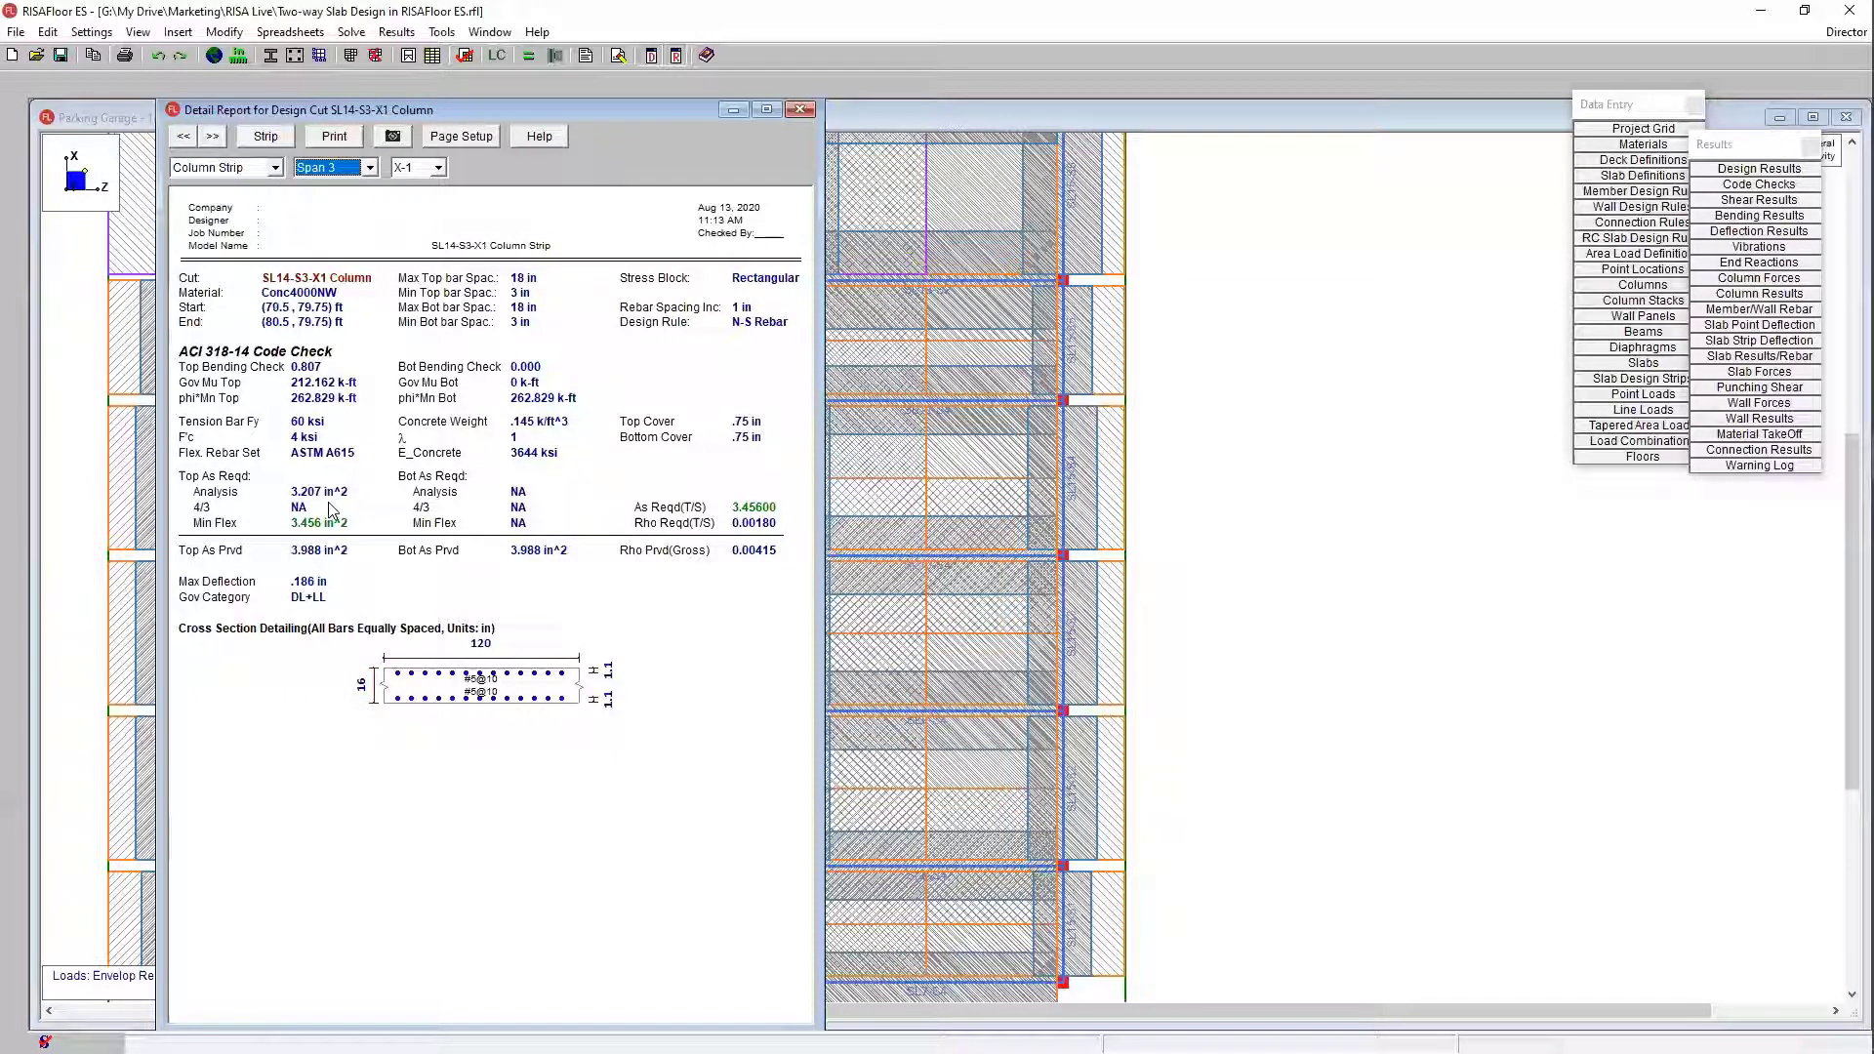
# Step: Review design cut X-20 in Span 3 of the SL14 column strip and close the detail report
pyautogui.click(424, 172)
pyautogui.moveTo(442, 207)
pyautogui.mouseDown()
pyautogui.moveTo(441, 303)
pyautogui.moveTo(442, 213)
pyautogui.mouseUp()
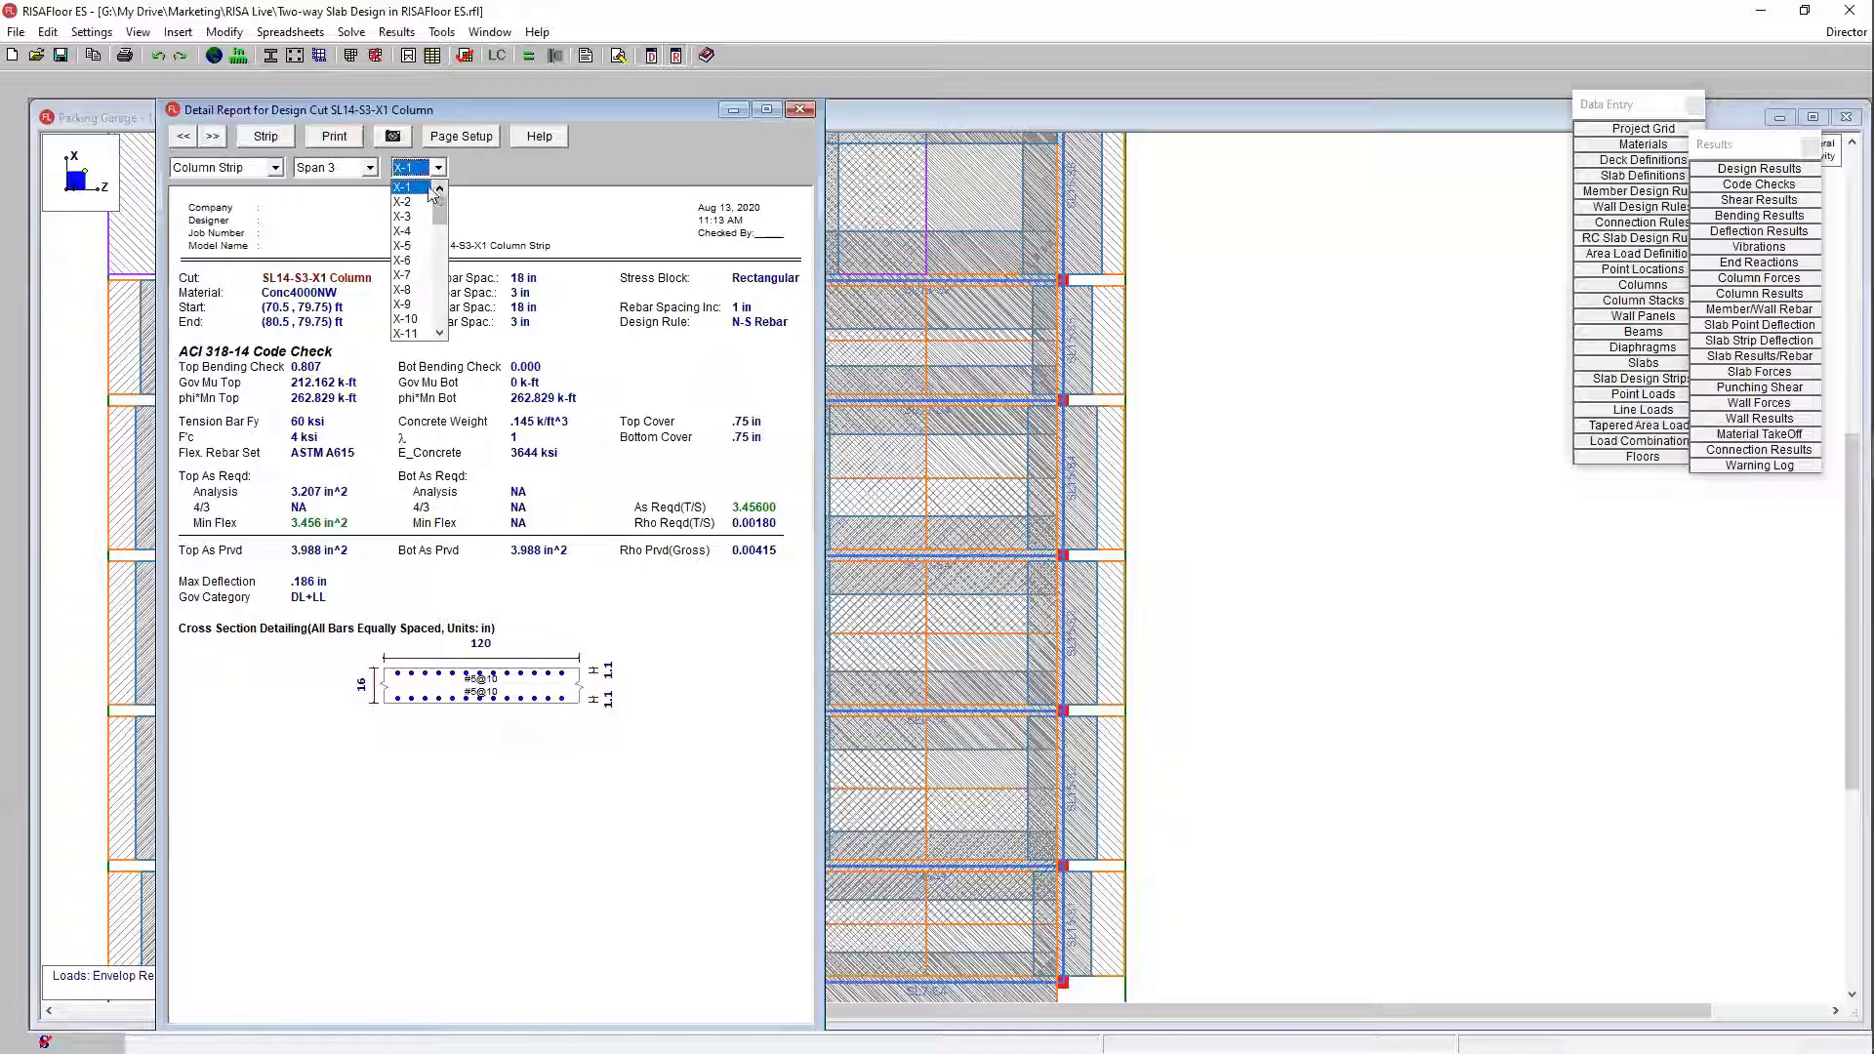
pyautogui.click(418, 187)
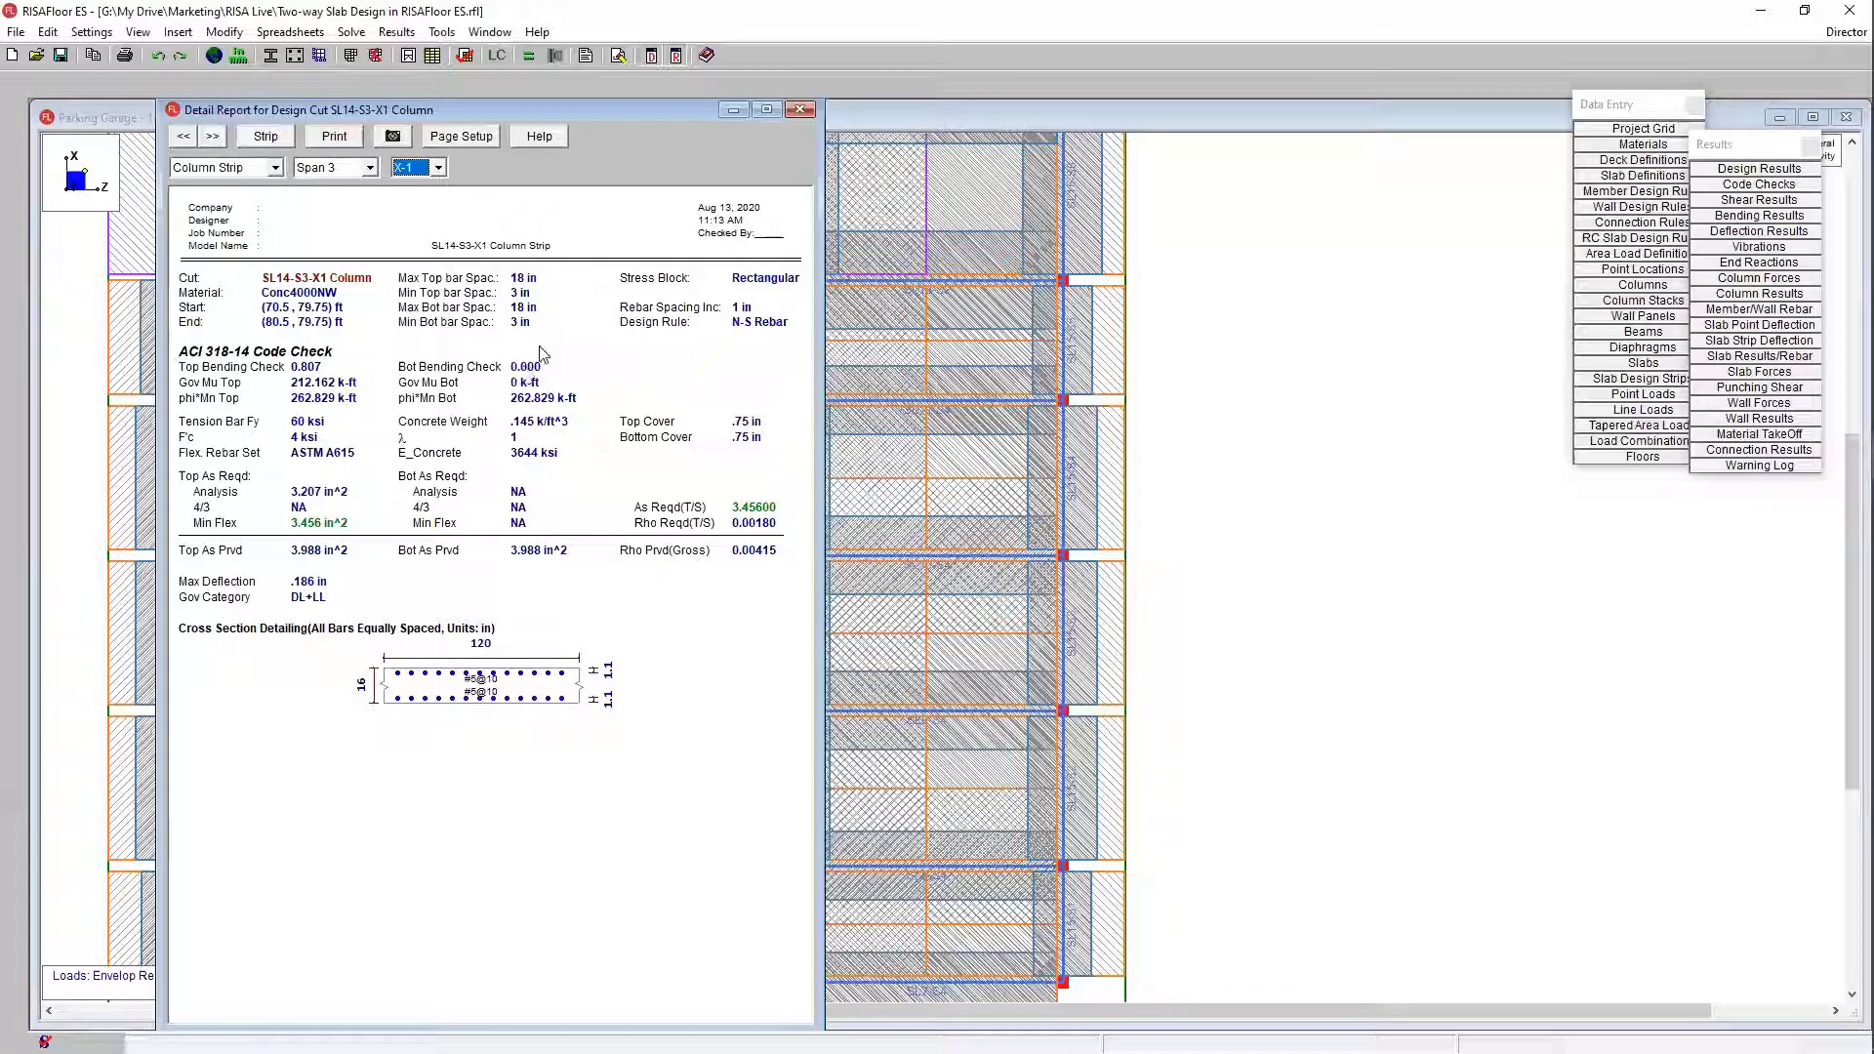
pyautogui.click(439, 168)
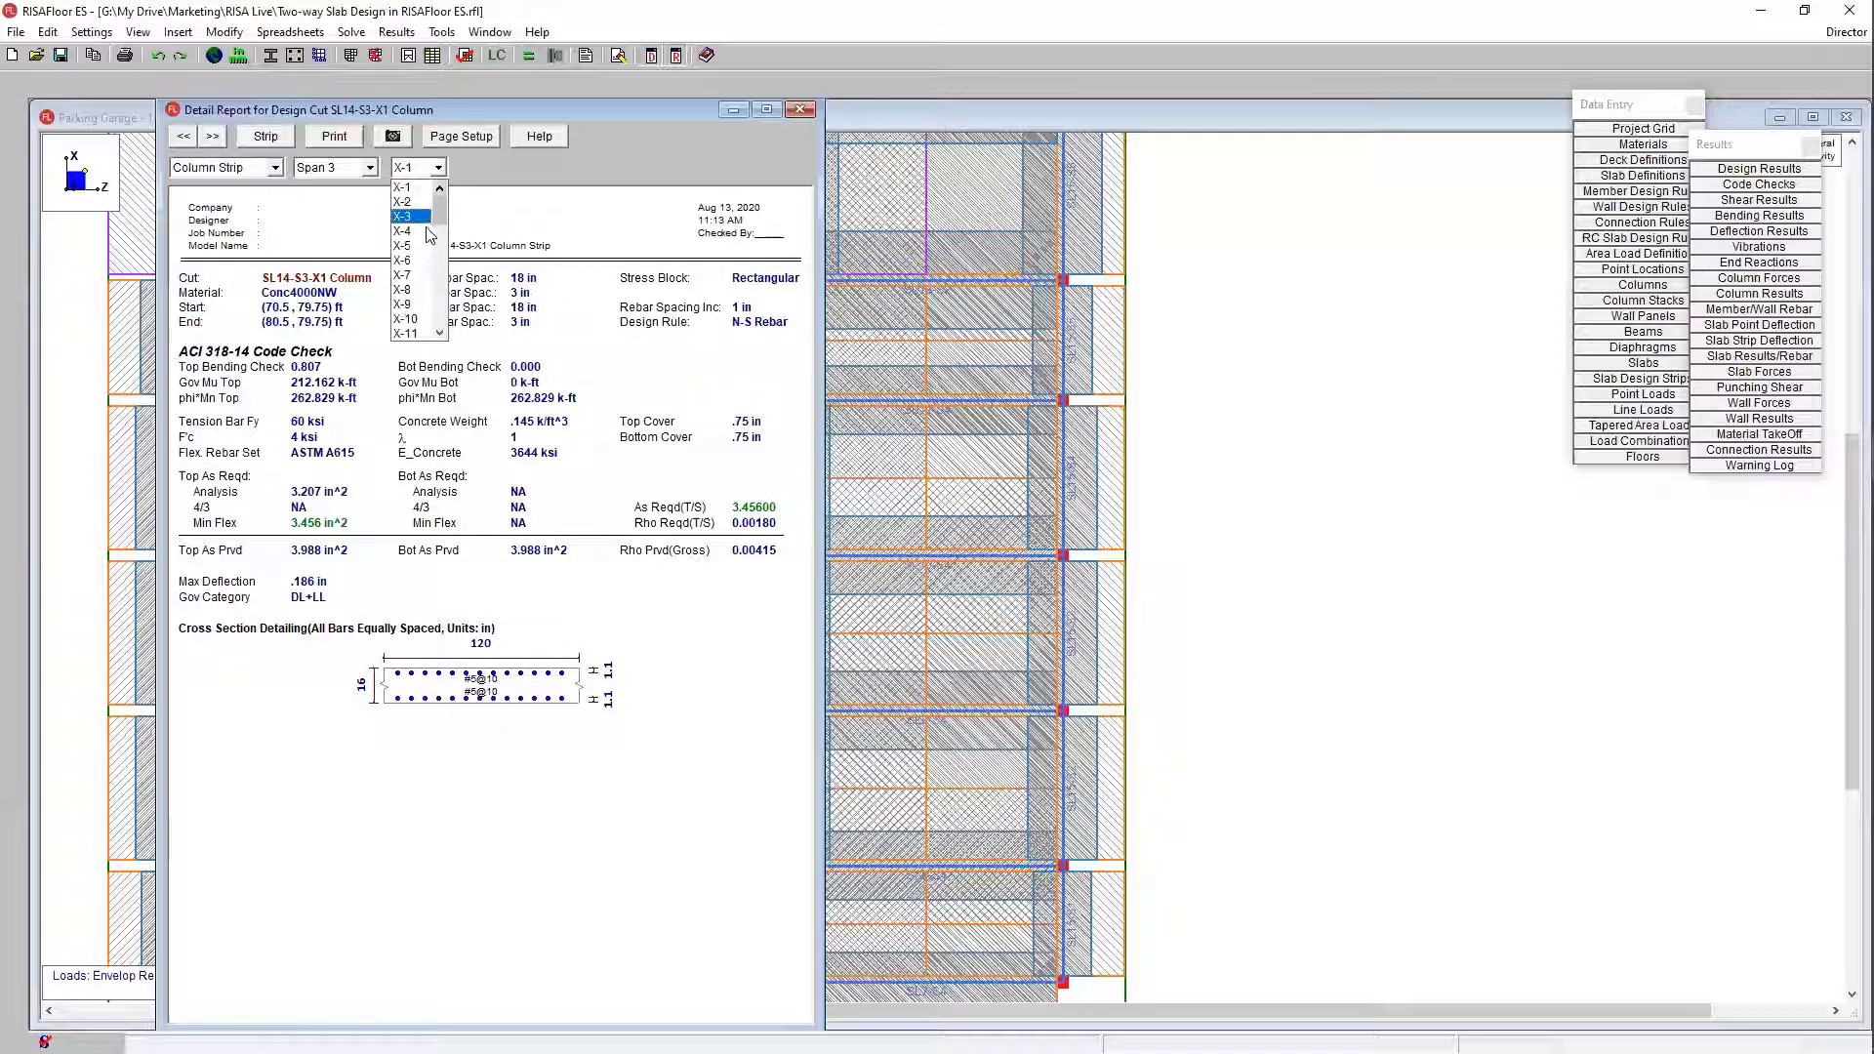
pyautogui.scroll(-4, 429, 256)
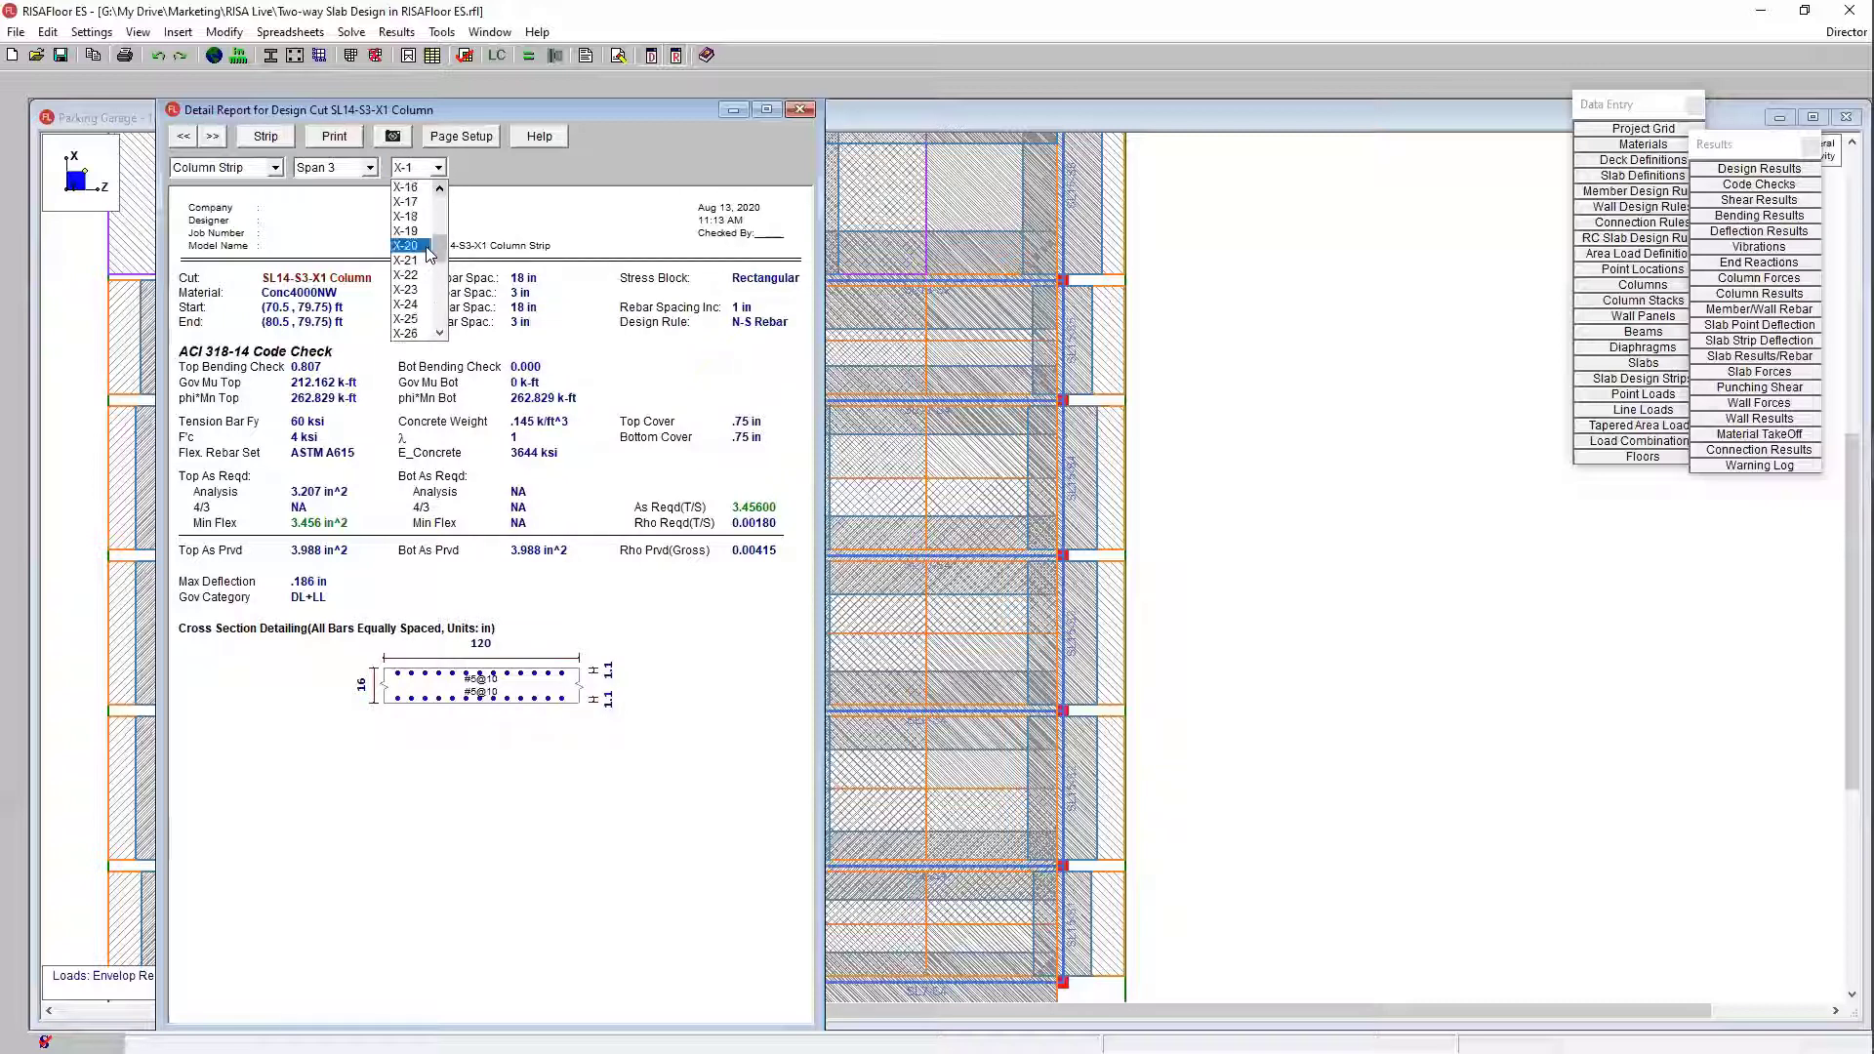
pyautogui.click(410, 274)
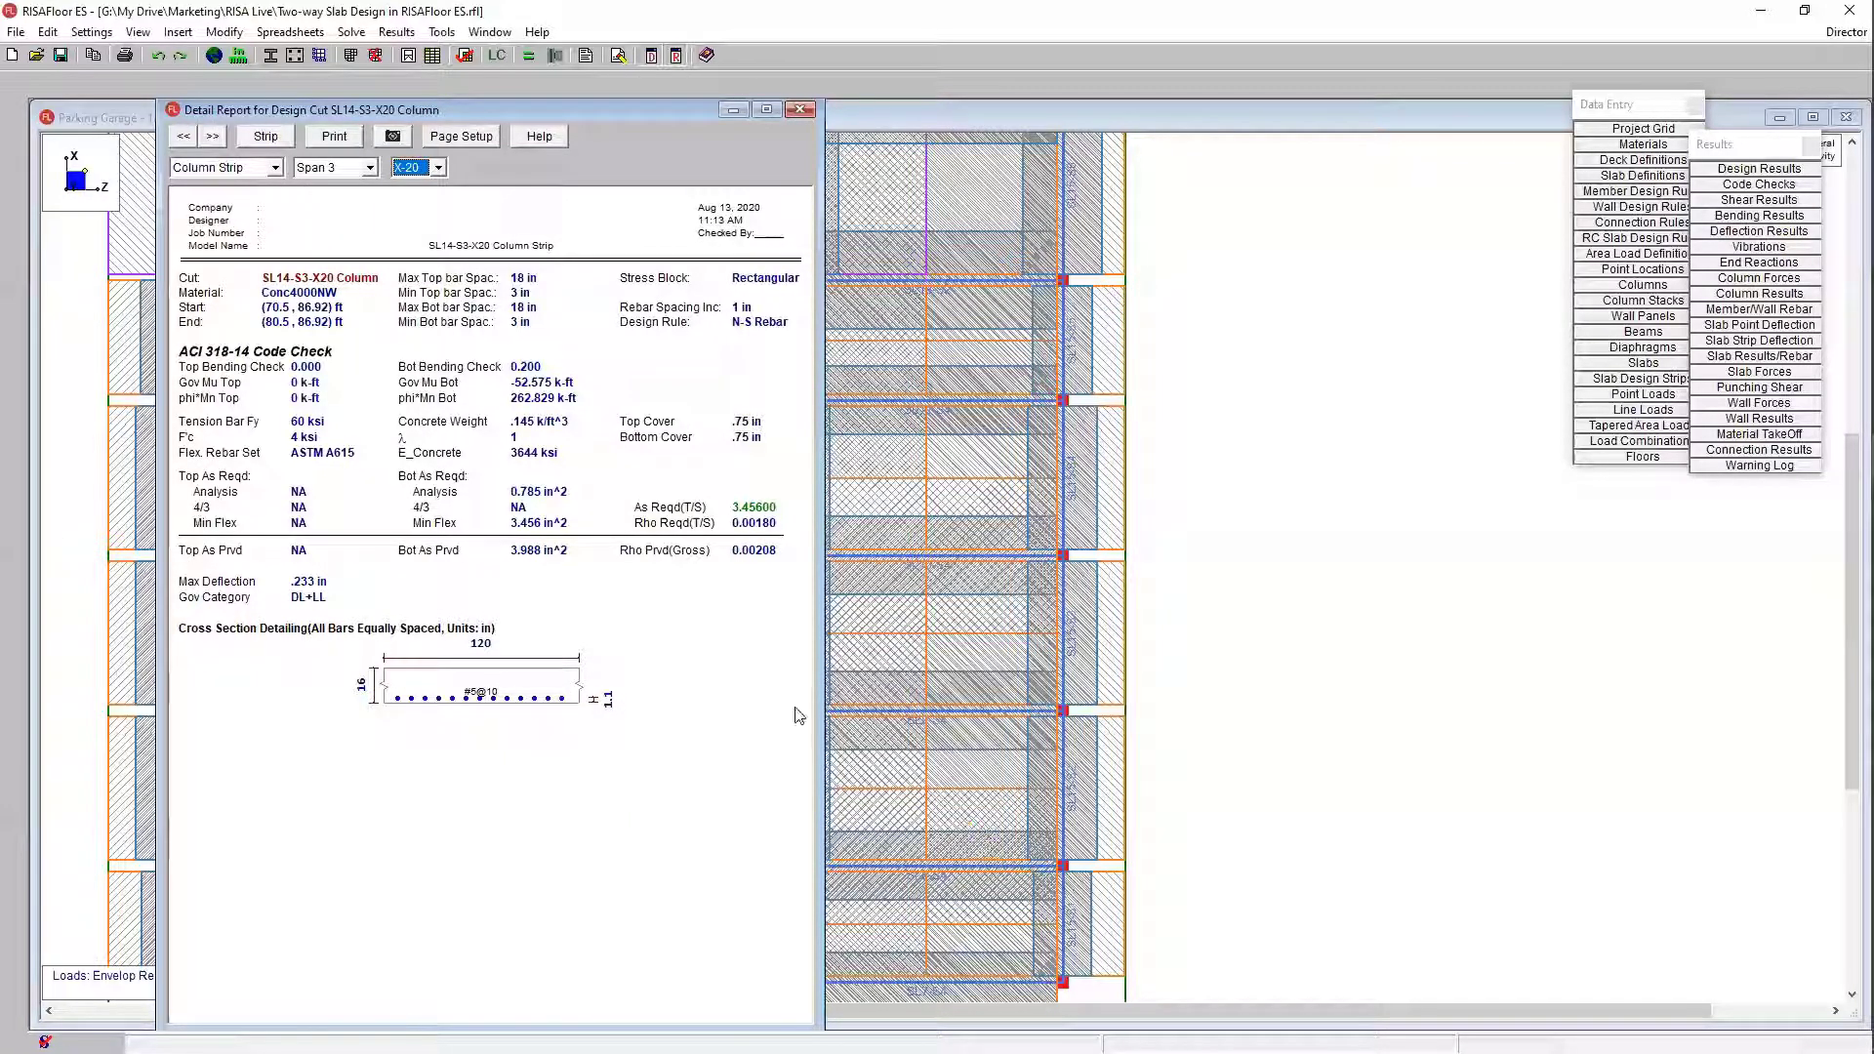
pyautogui.click(807, 110)
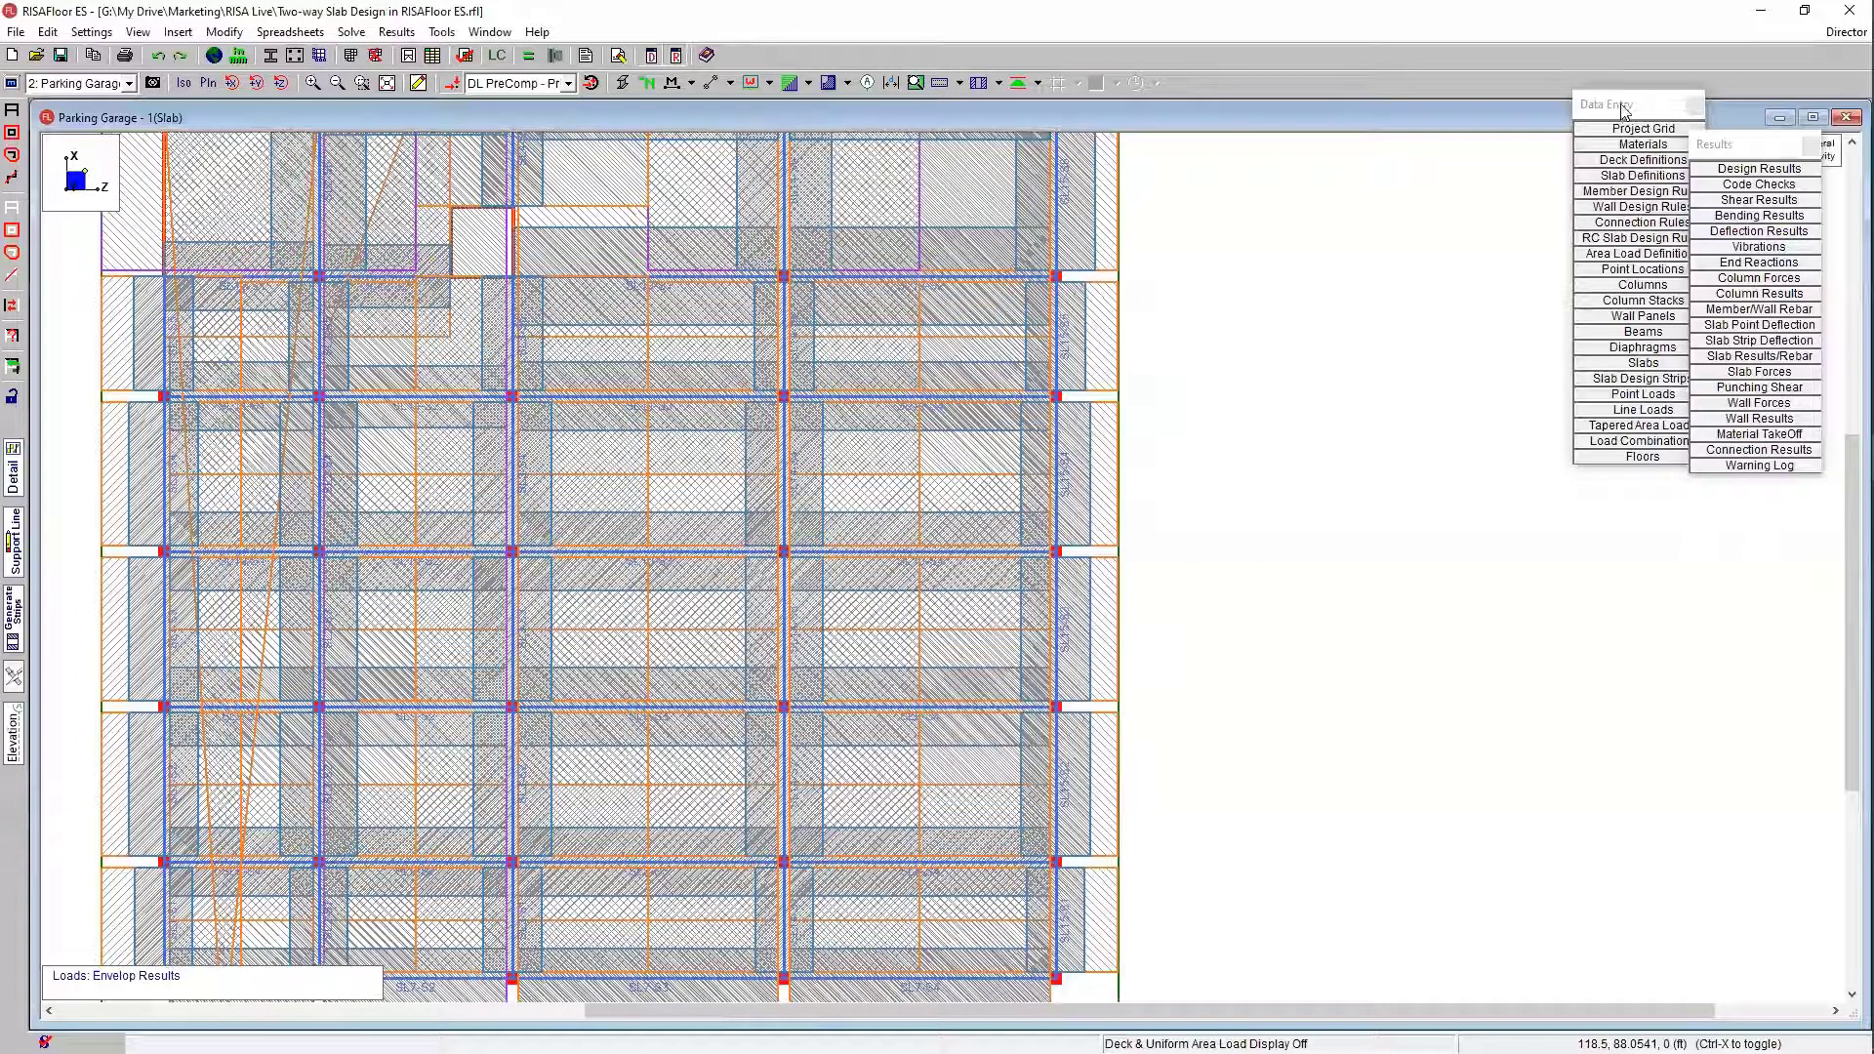
# Step: Separate the Results list from the Data Entry list and open the Slab Results/Rebar spreadsheet in an enlarged window
pyautogui.click(1728, 147)
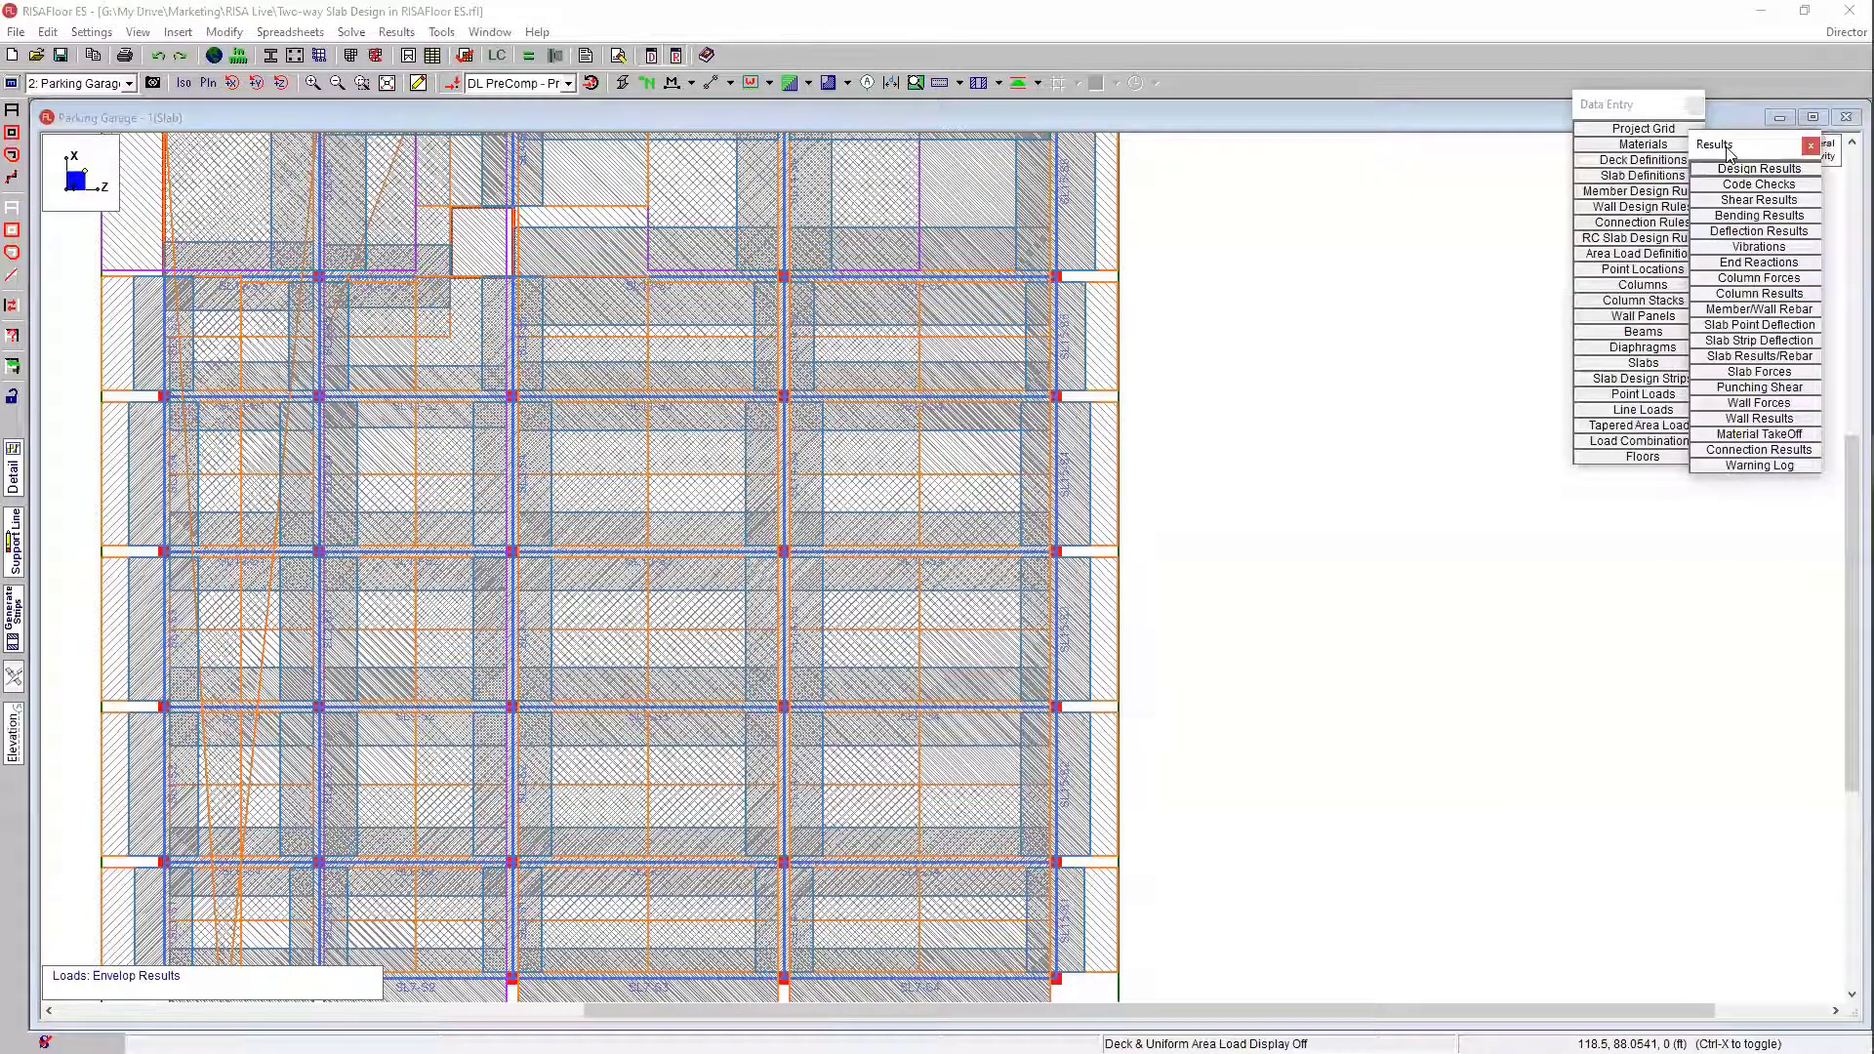
pyautogui.moveTo(1727, 146); pyautogui.dragTo(1468, 144)
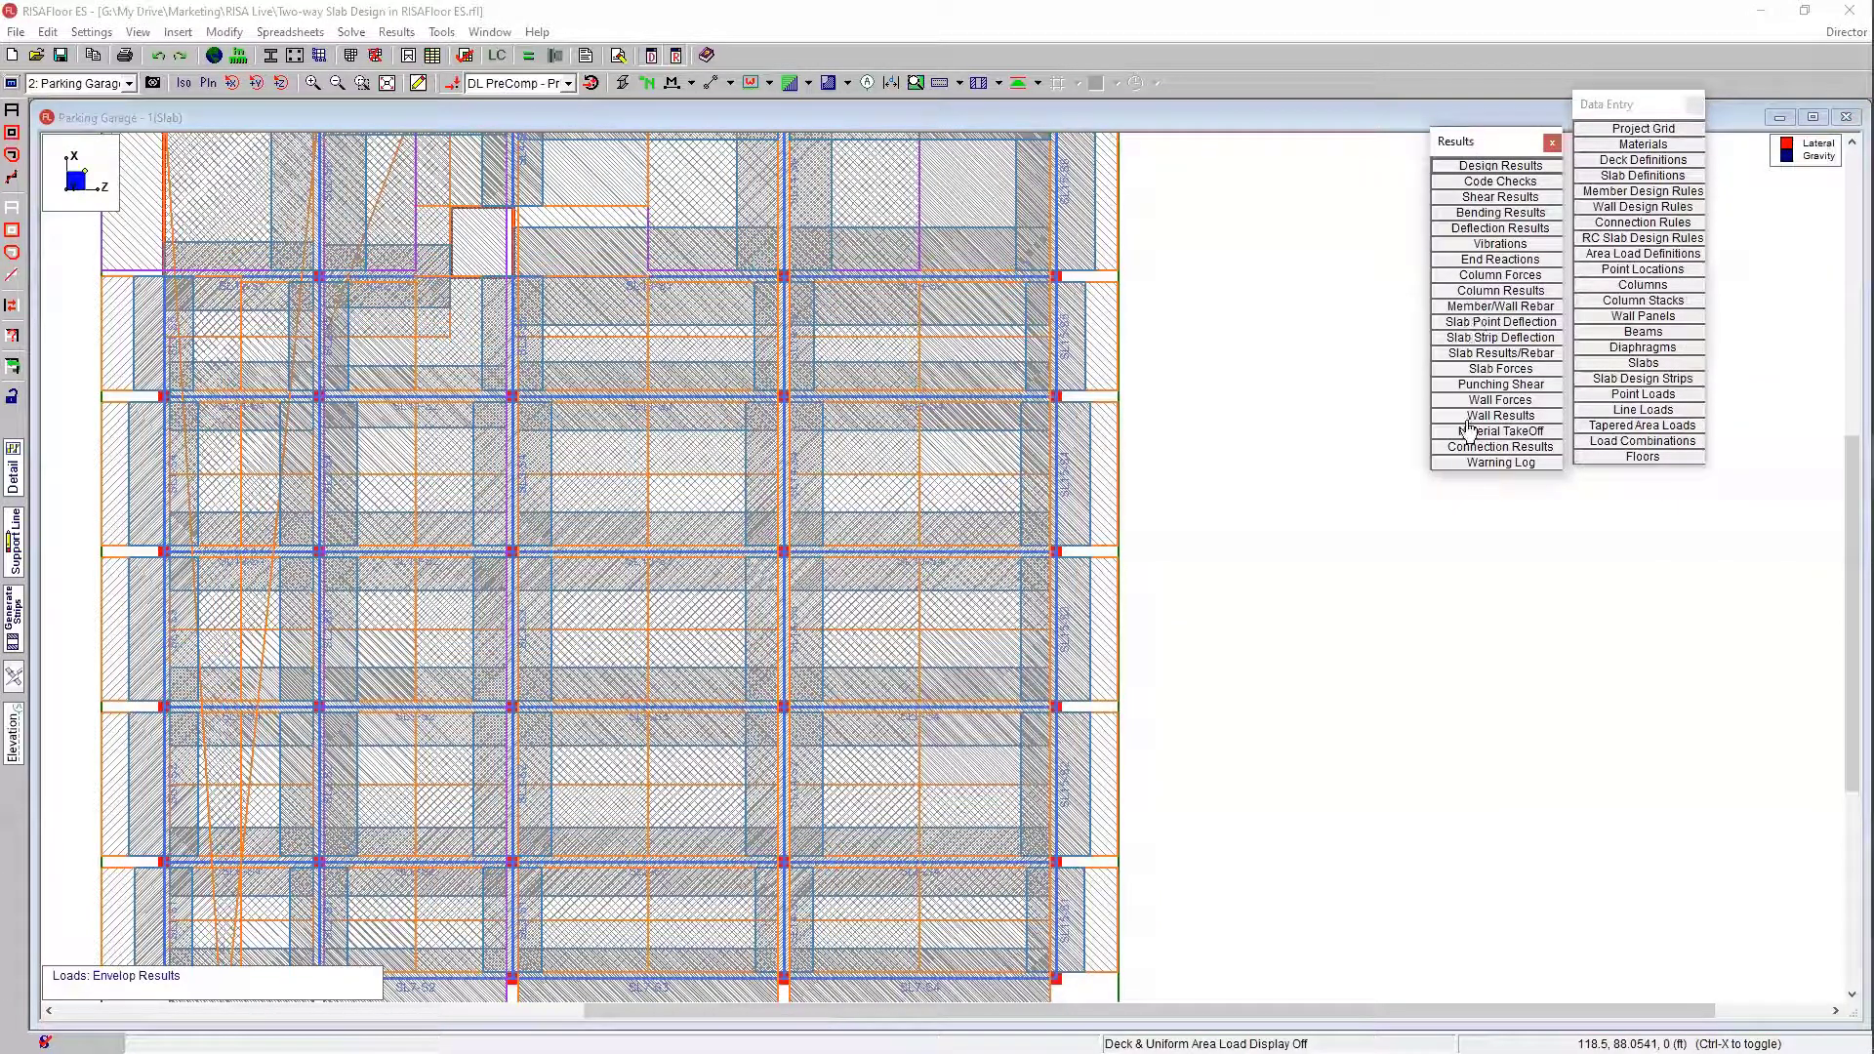
pyautogui.click(1476, 355)
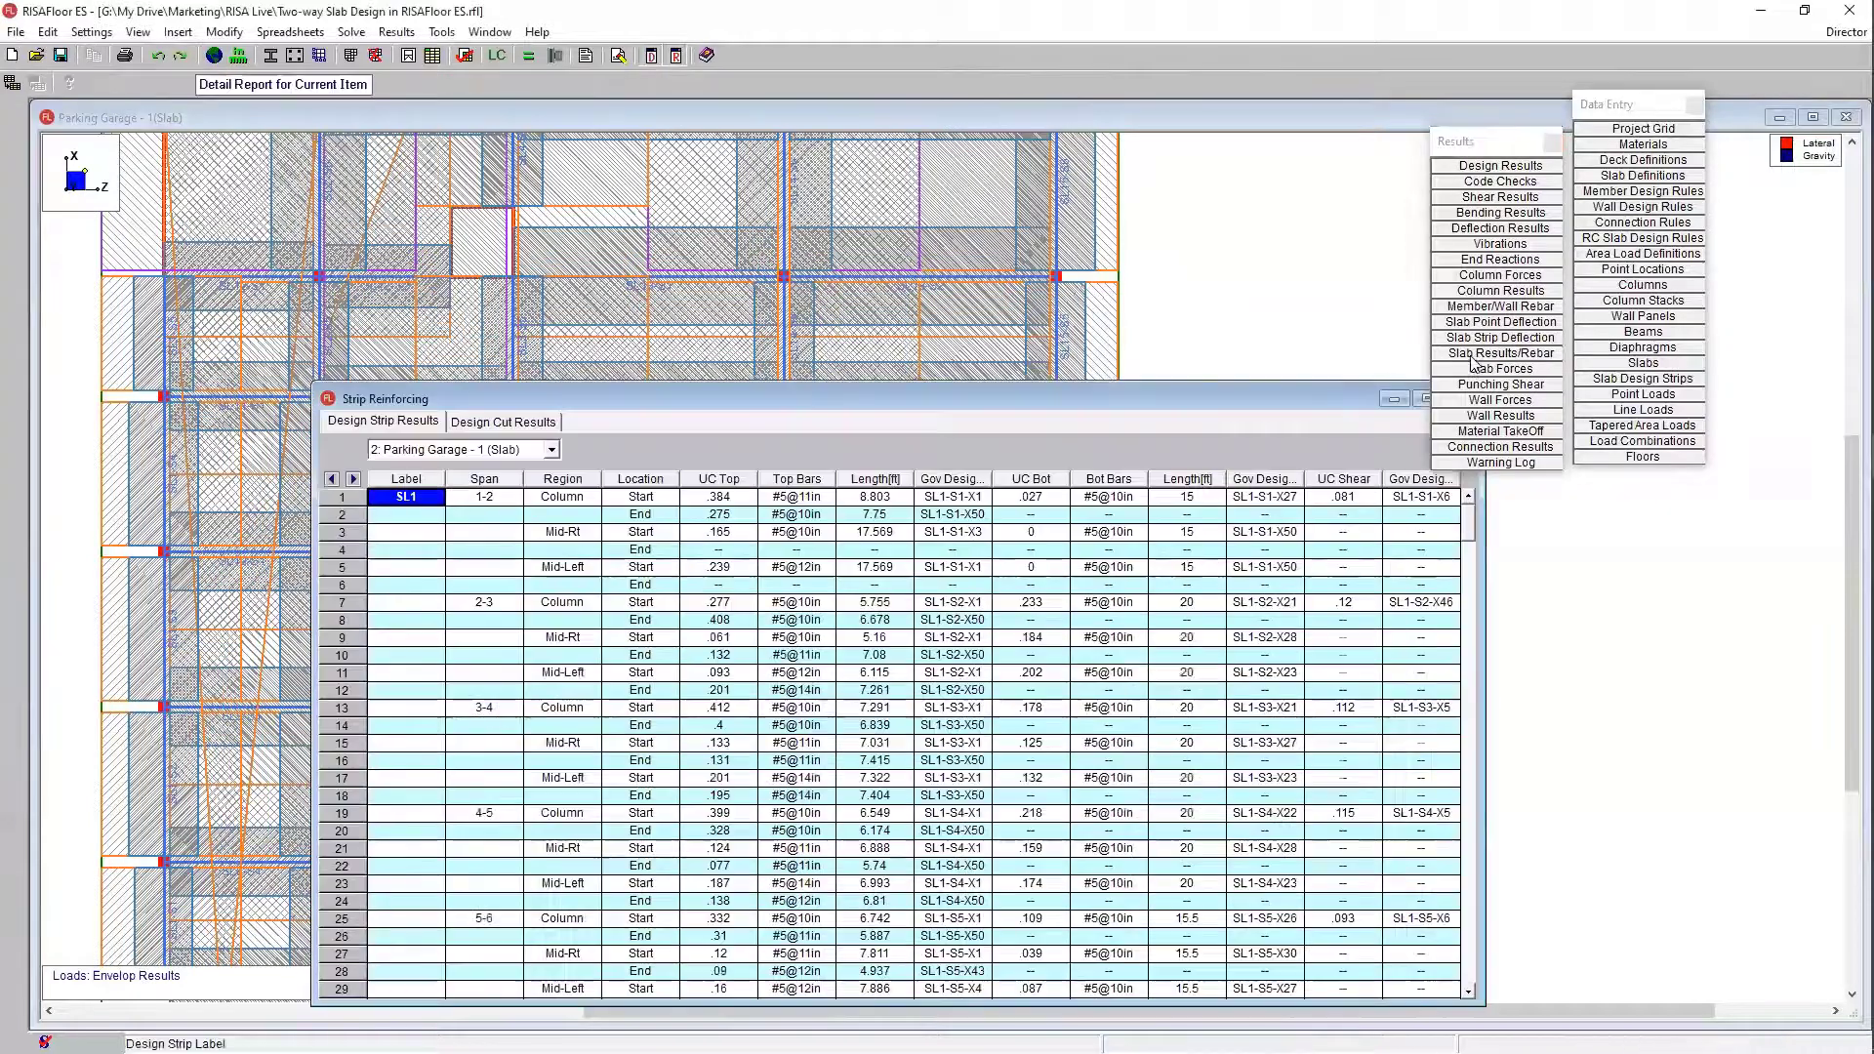
pyautogui.moveTo(1286, 406); pyautogui.dragTo(1087, 117)
pyautogui.moveTo(685, 713); pyautogui.dragTo(685, 973)
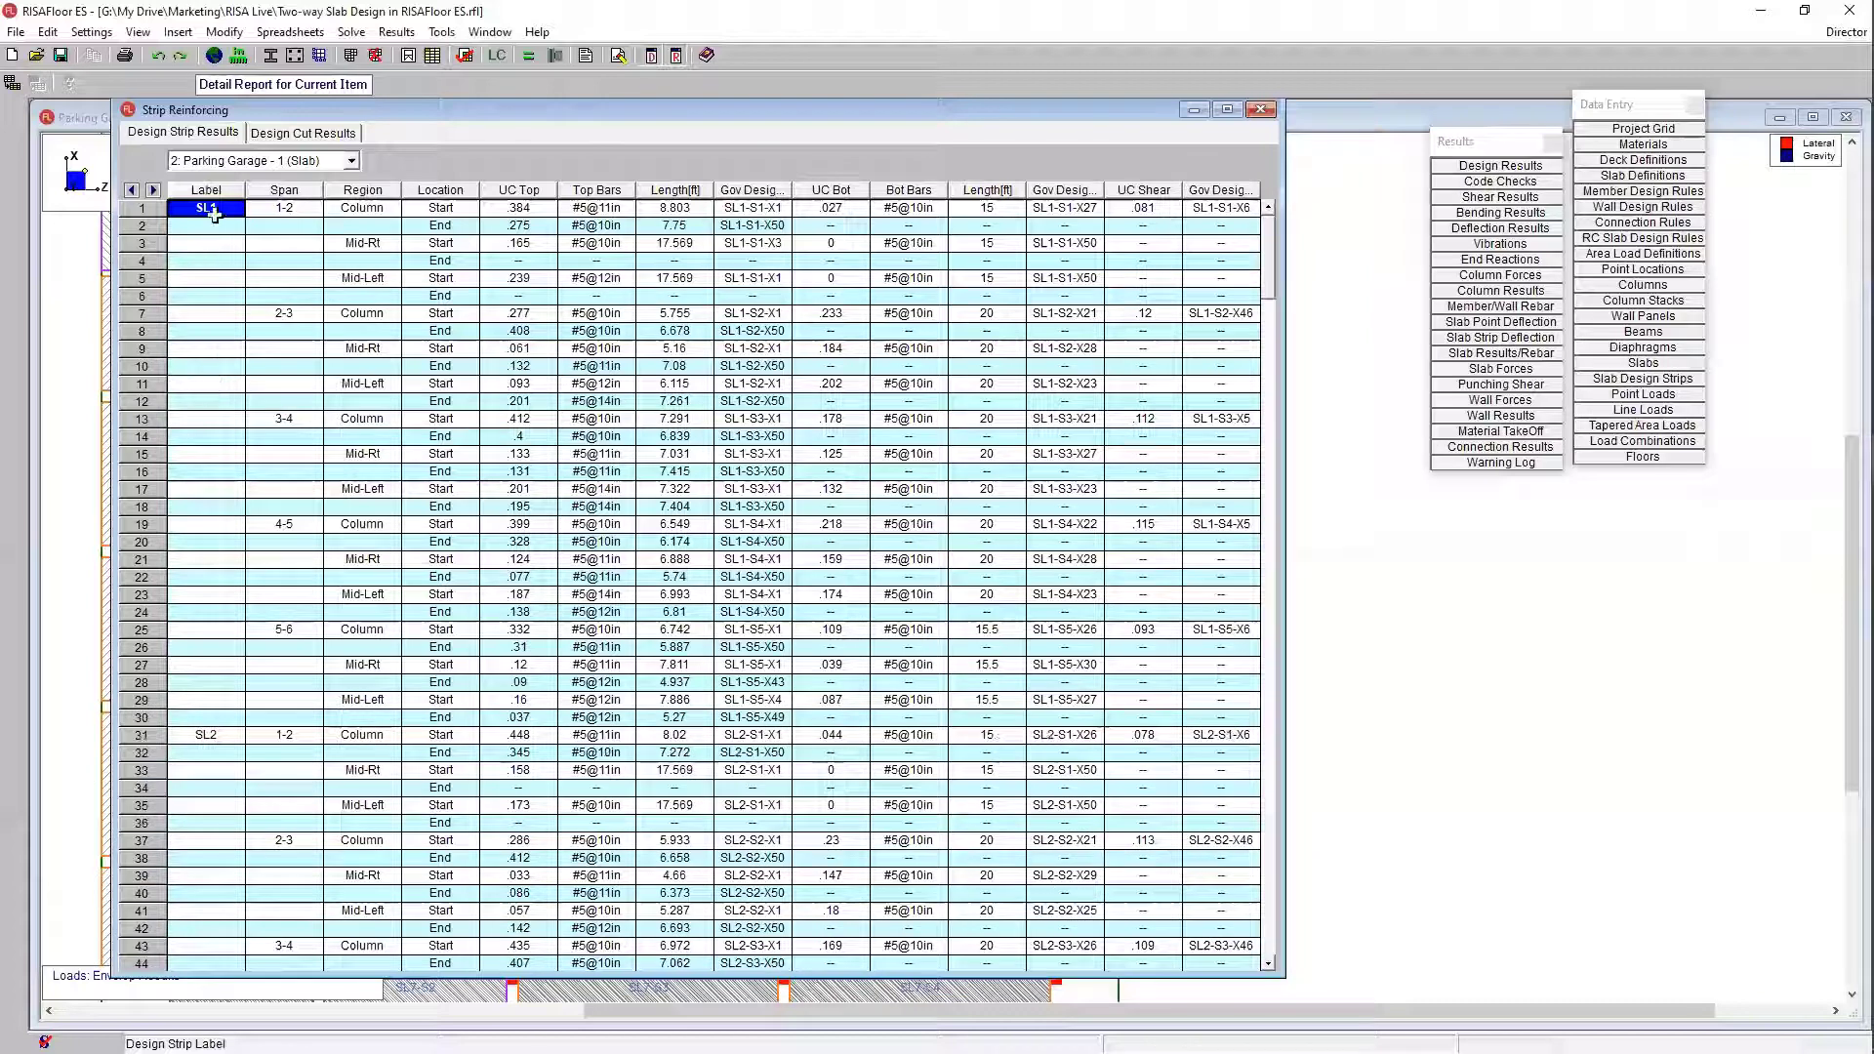
# Step: Review strip SL1's spans, top and bottom bars, lengths and governing design cuts in the strip results, and close the spreadsheet
pyautogui.moveTo(189, 207); pyautogui.dragTo(200, 647)
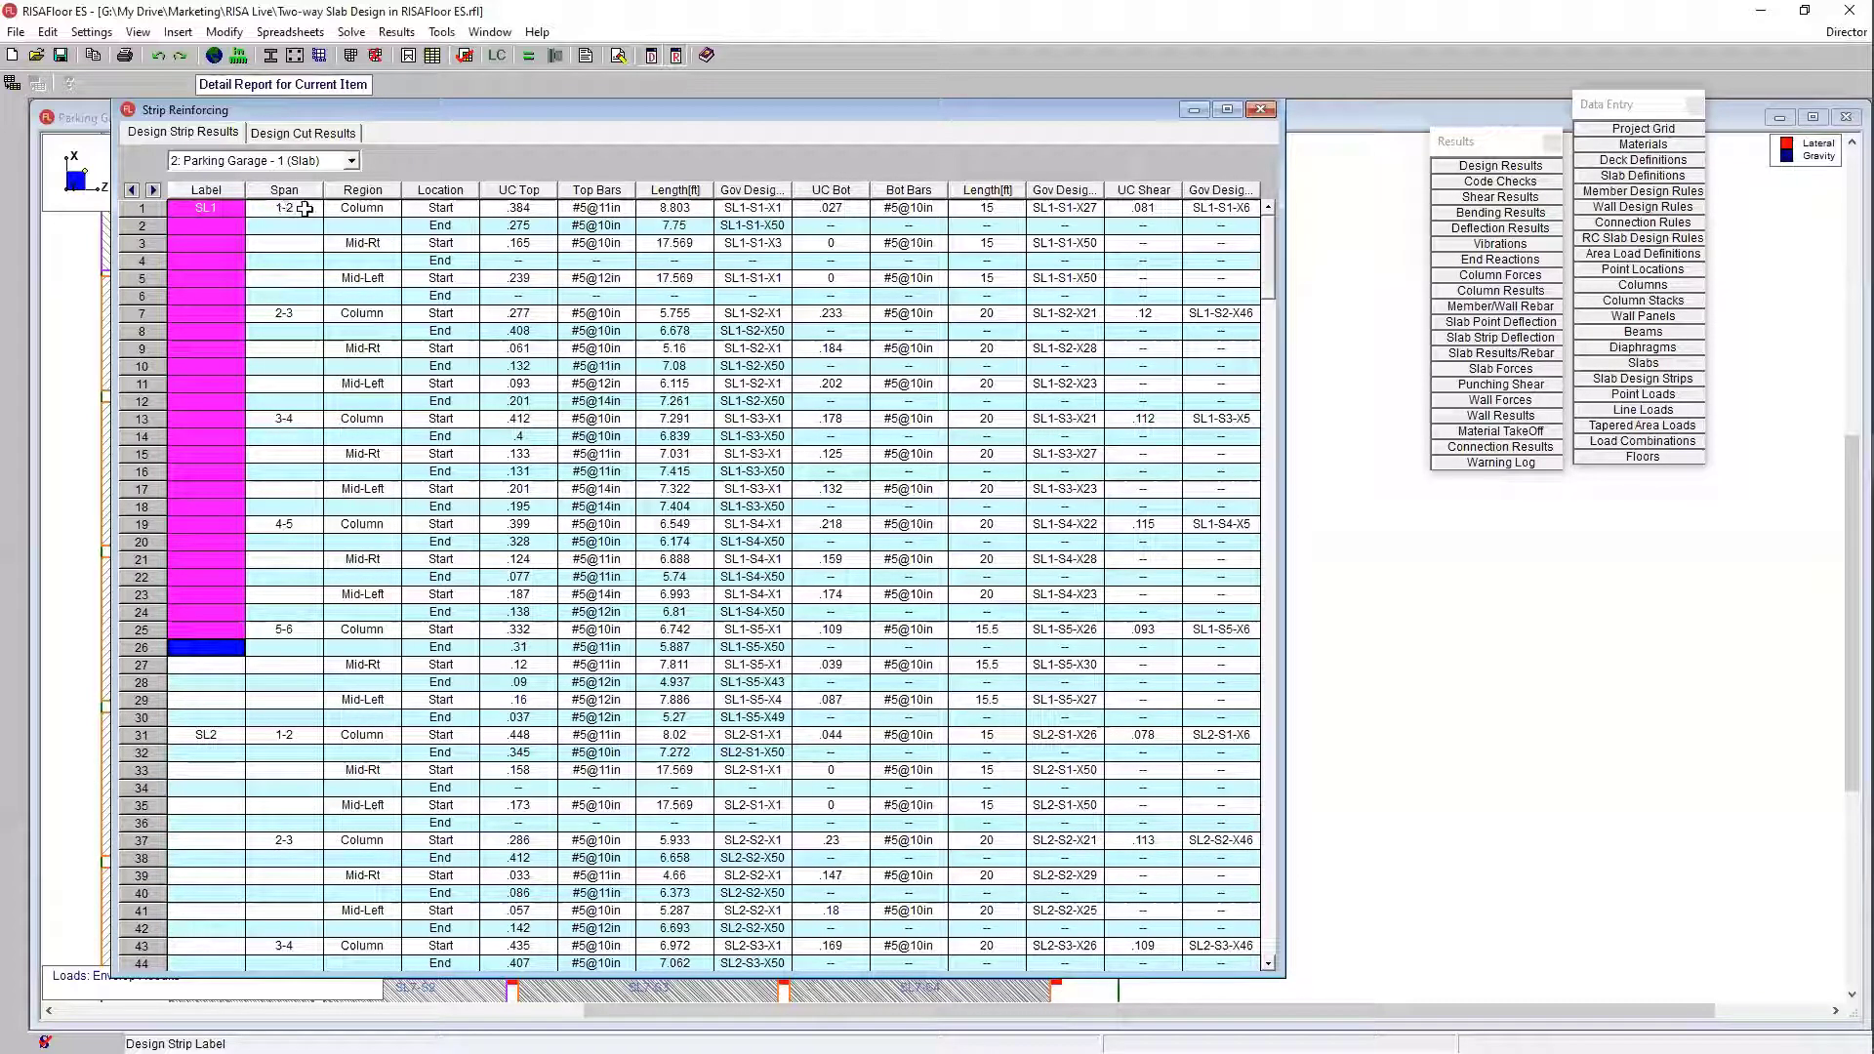
pyautogui.moveTo(295, 209)
pyautogui.mouseDown()
pyautogui.moveTo(288, 243)
pyautogui.moveTo(293, 225)
pyautogui.mouseUp()
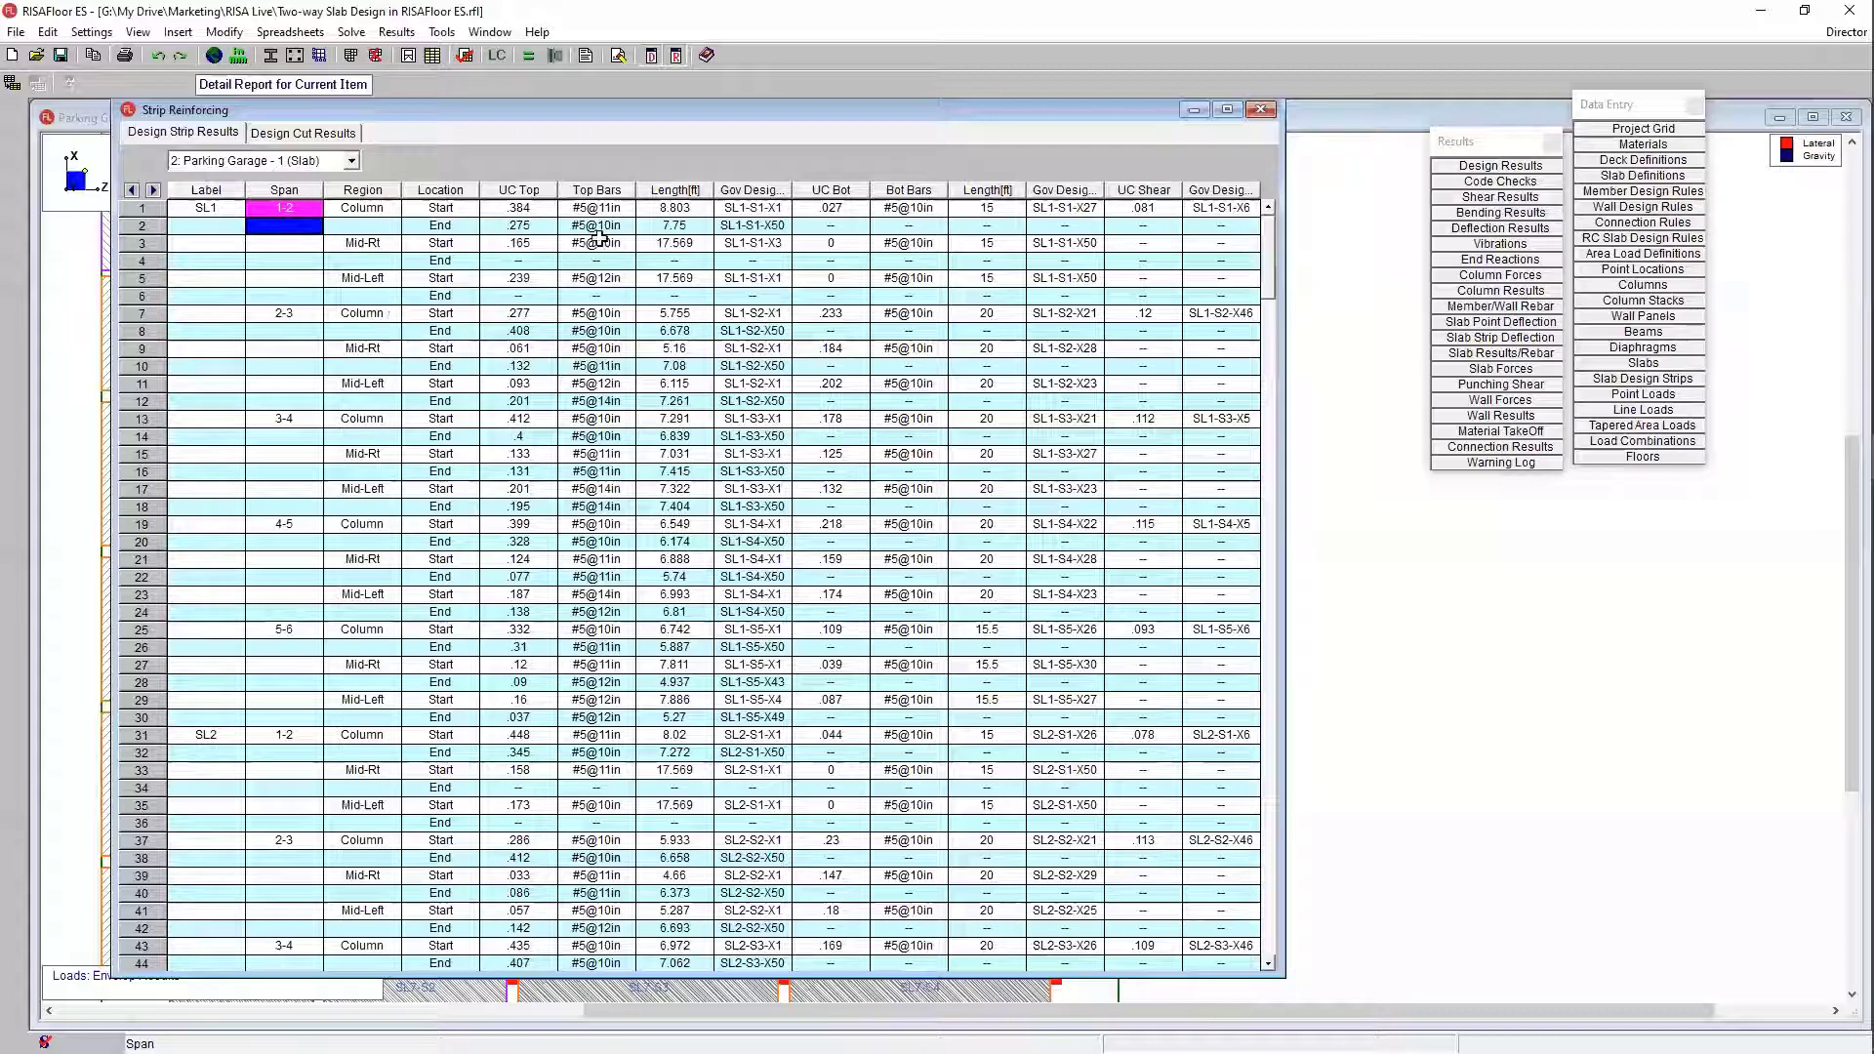
pyautogui.moveTo(605, 208); pyautogui.dragTo(683, 261)
pyautogui.keyDown('shift'); pyautogui.moveTo(984, 308); pyautogui.dragTo(1217, 281); pyautogui.keyUp('shift')
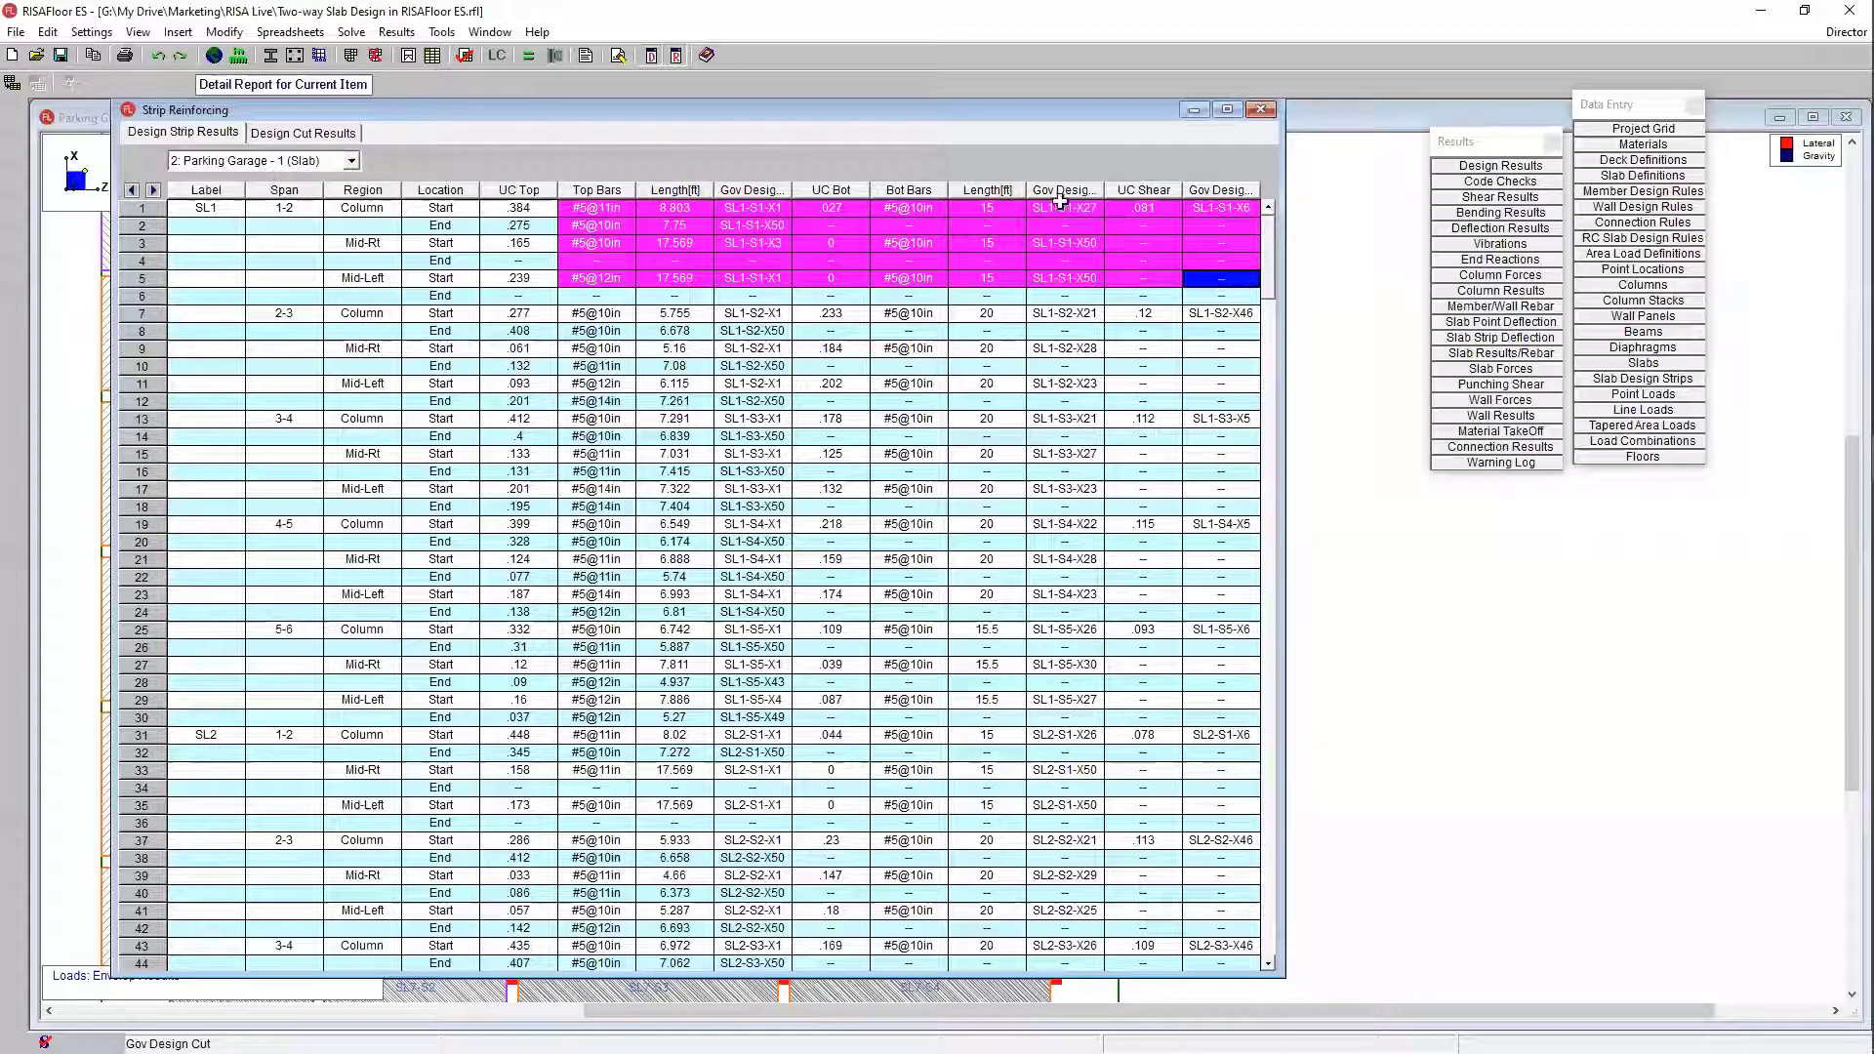
pyautogui.moveTo(1059, 213); pyautogui.dragTo(1050, 296)
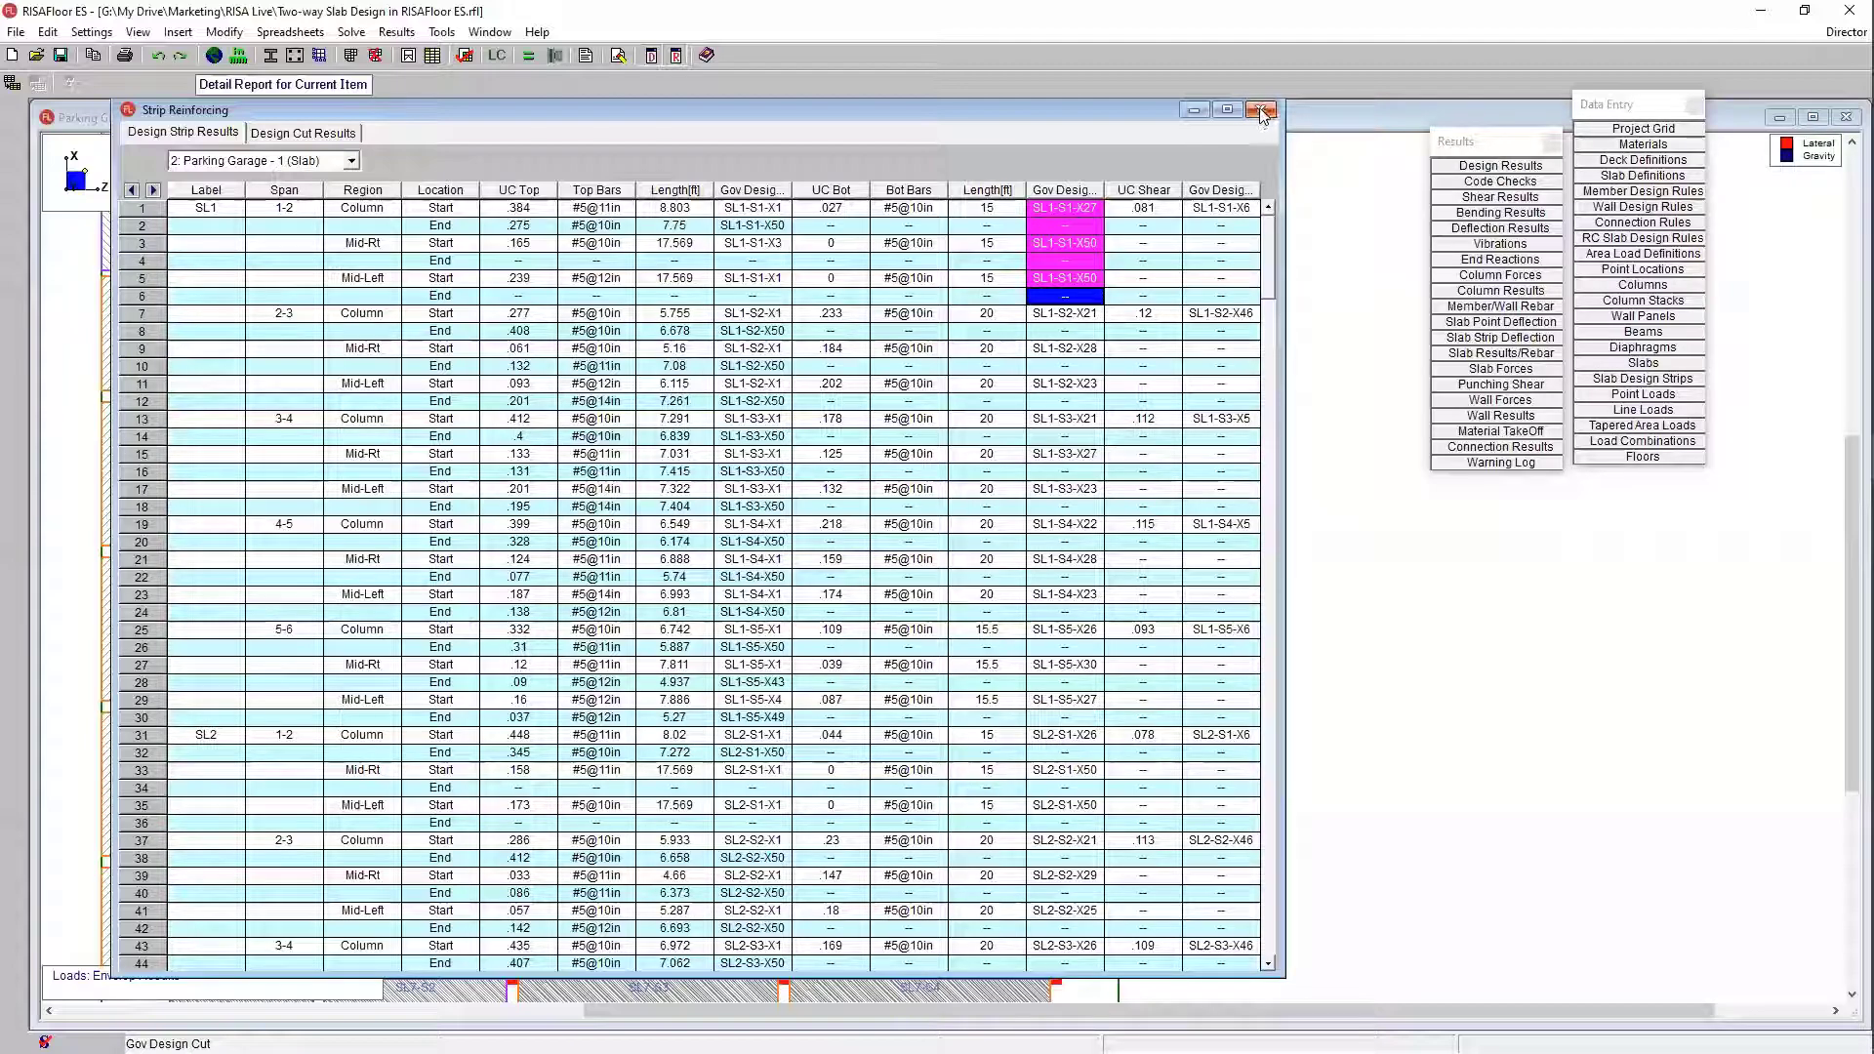
pyautogui.hotkey('ctrl', 'F4')
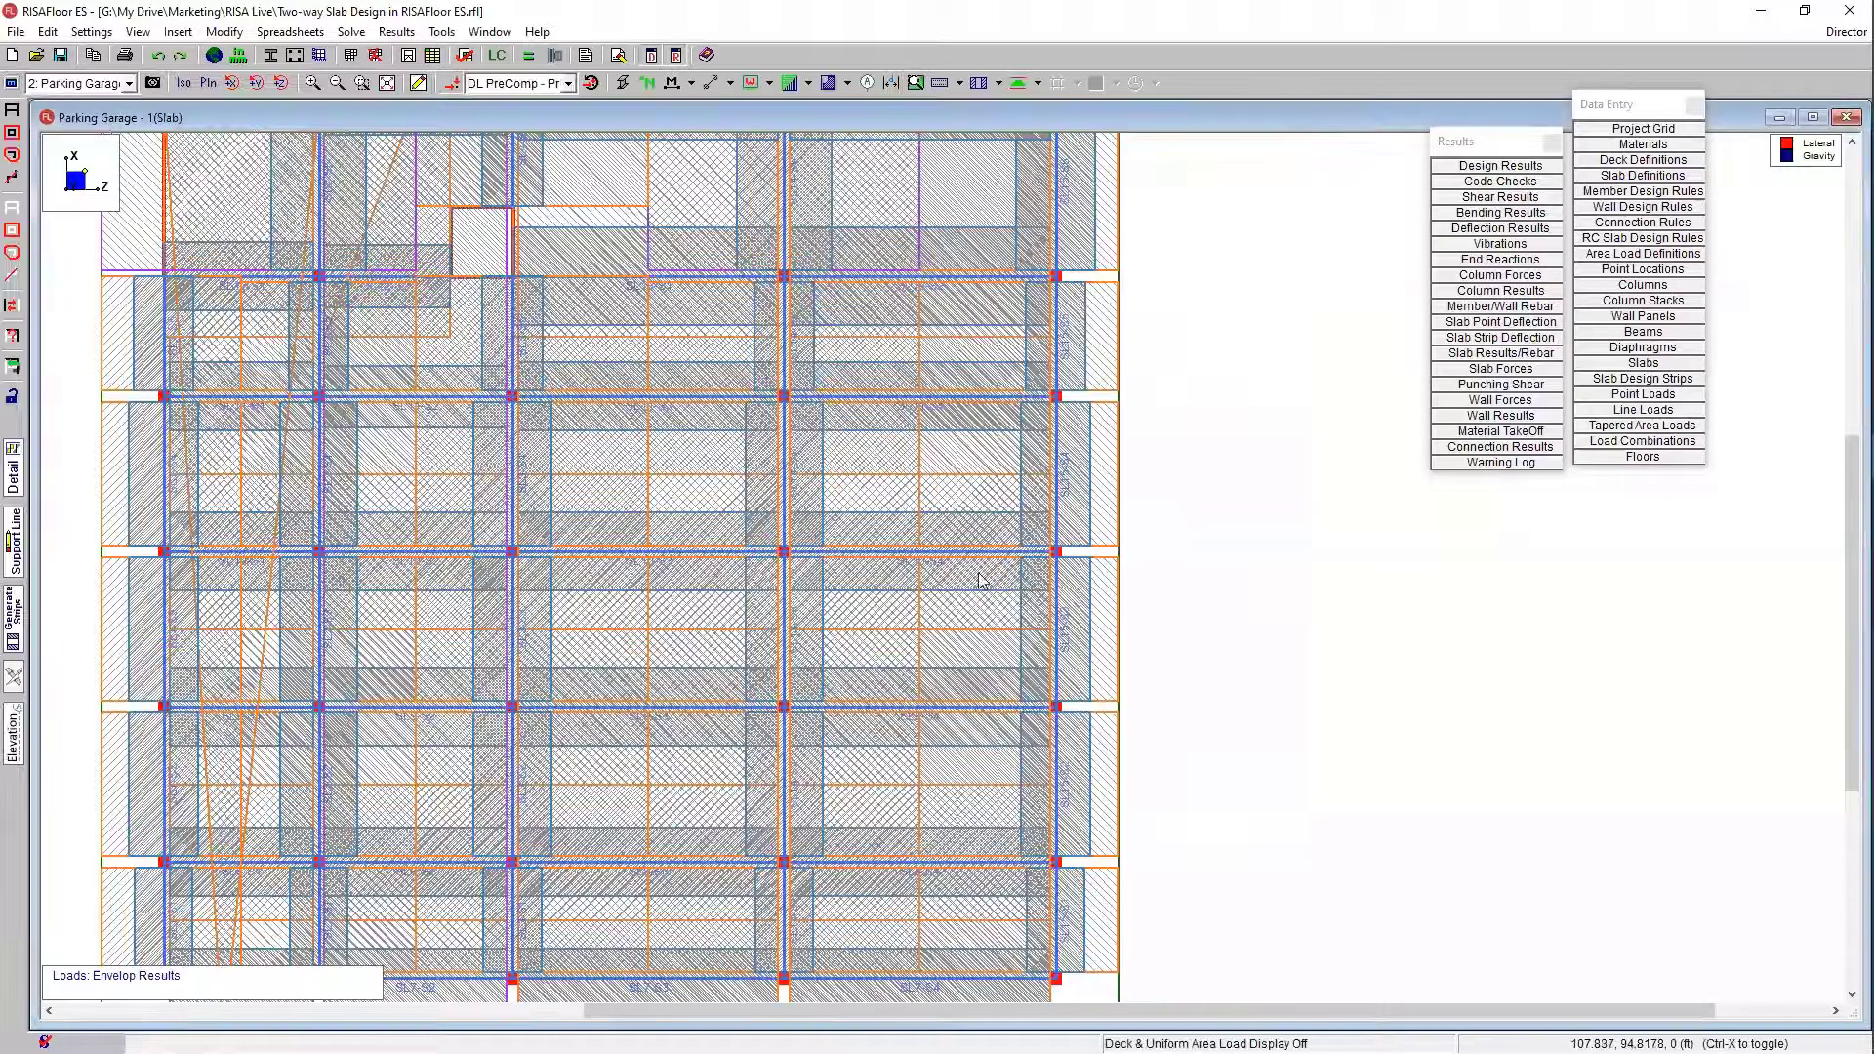
# Step: Display the N-S Top Bars on the parking garage slab and look over the rebar callouts in plan
pyautogui.scroll(-1, 979, 503)
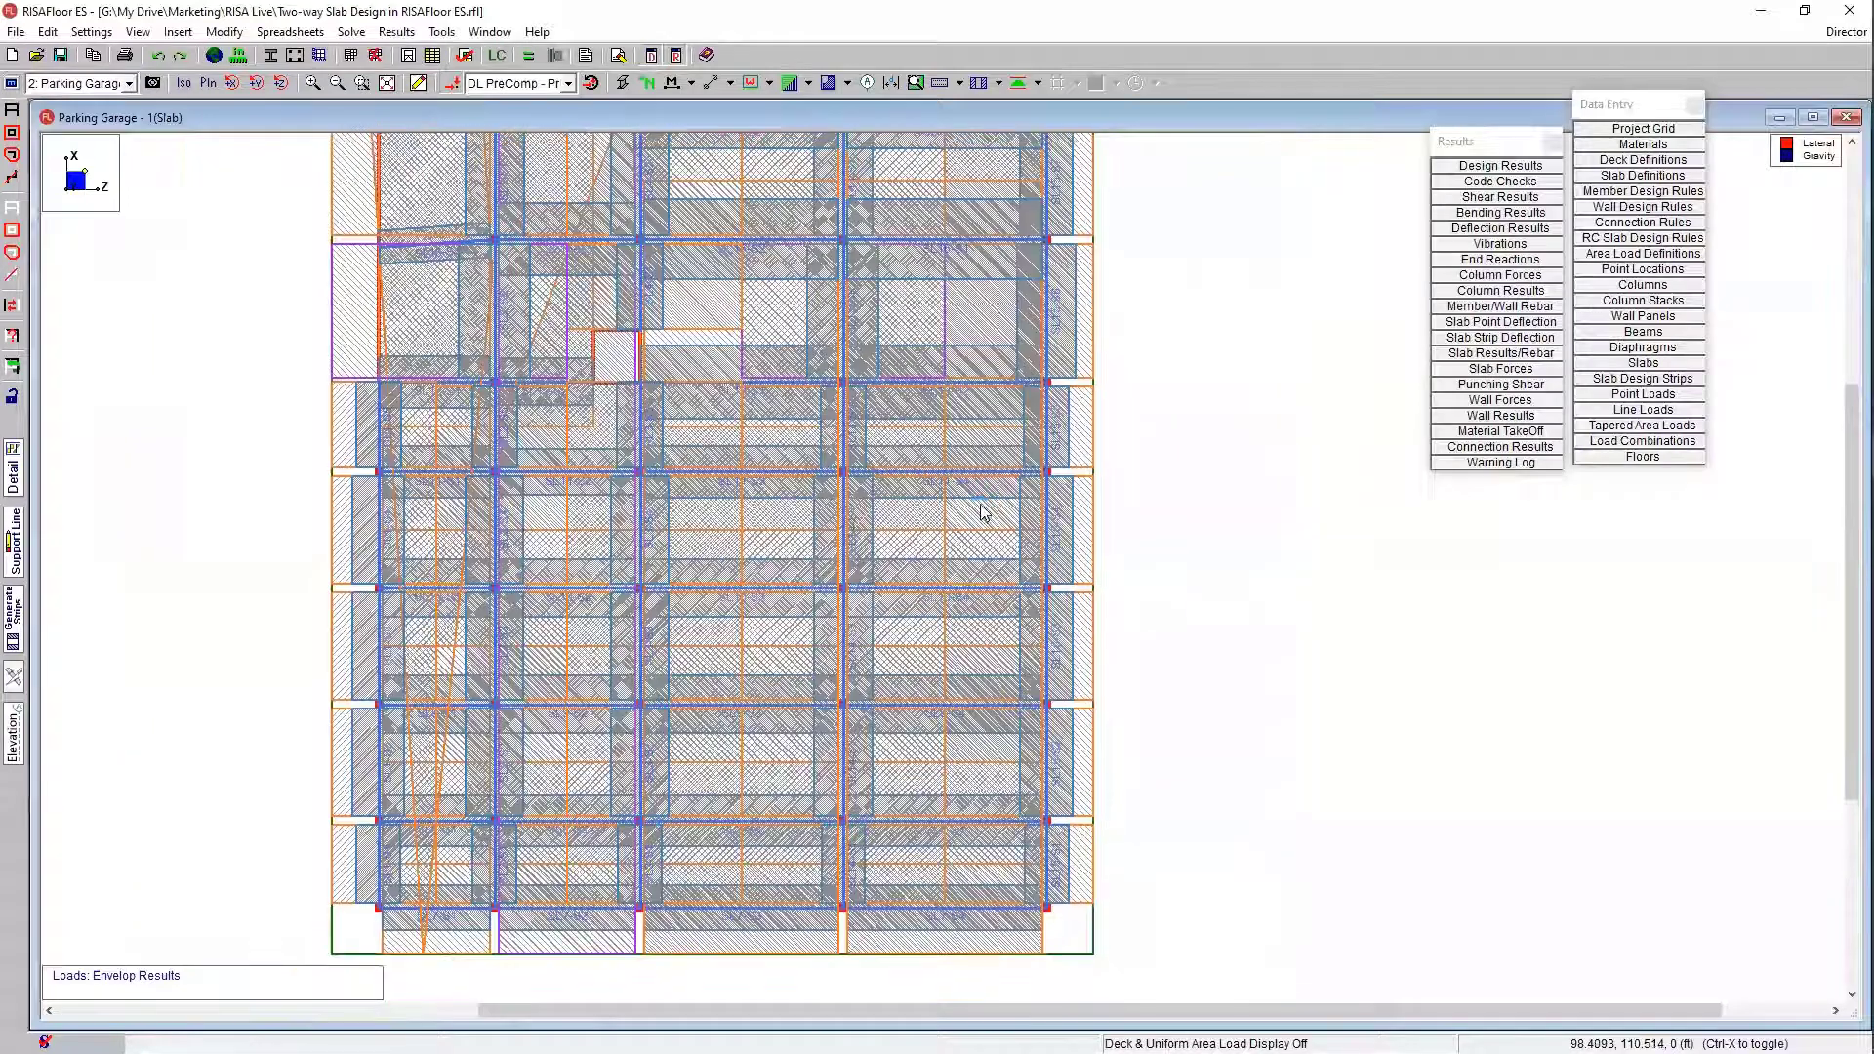
pyautogui.click(960, 85)
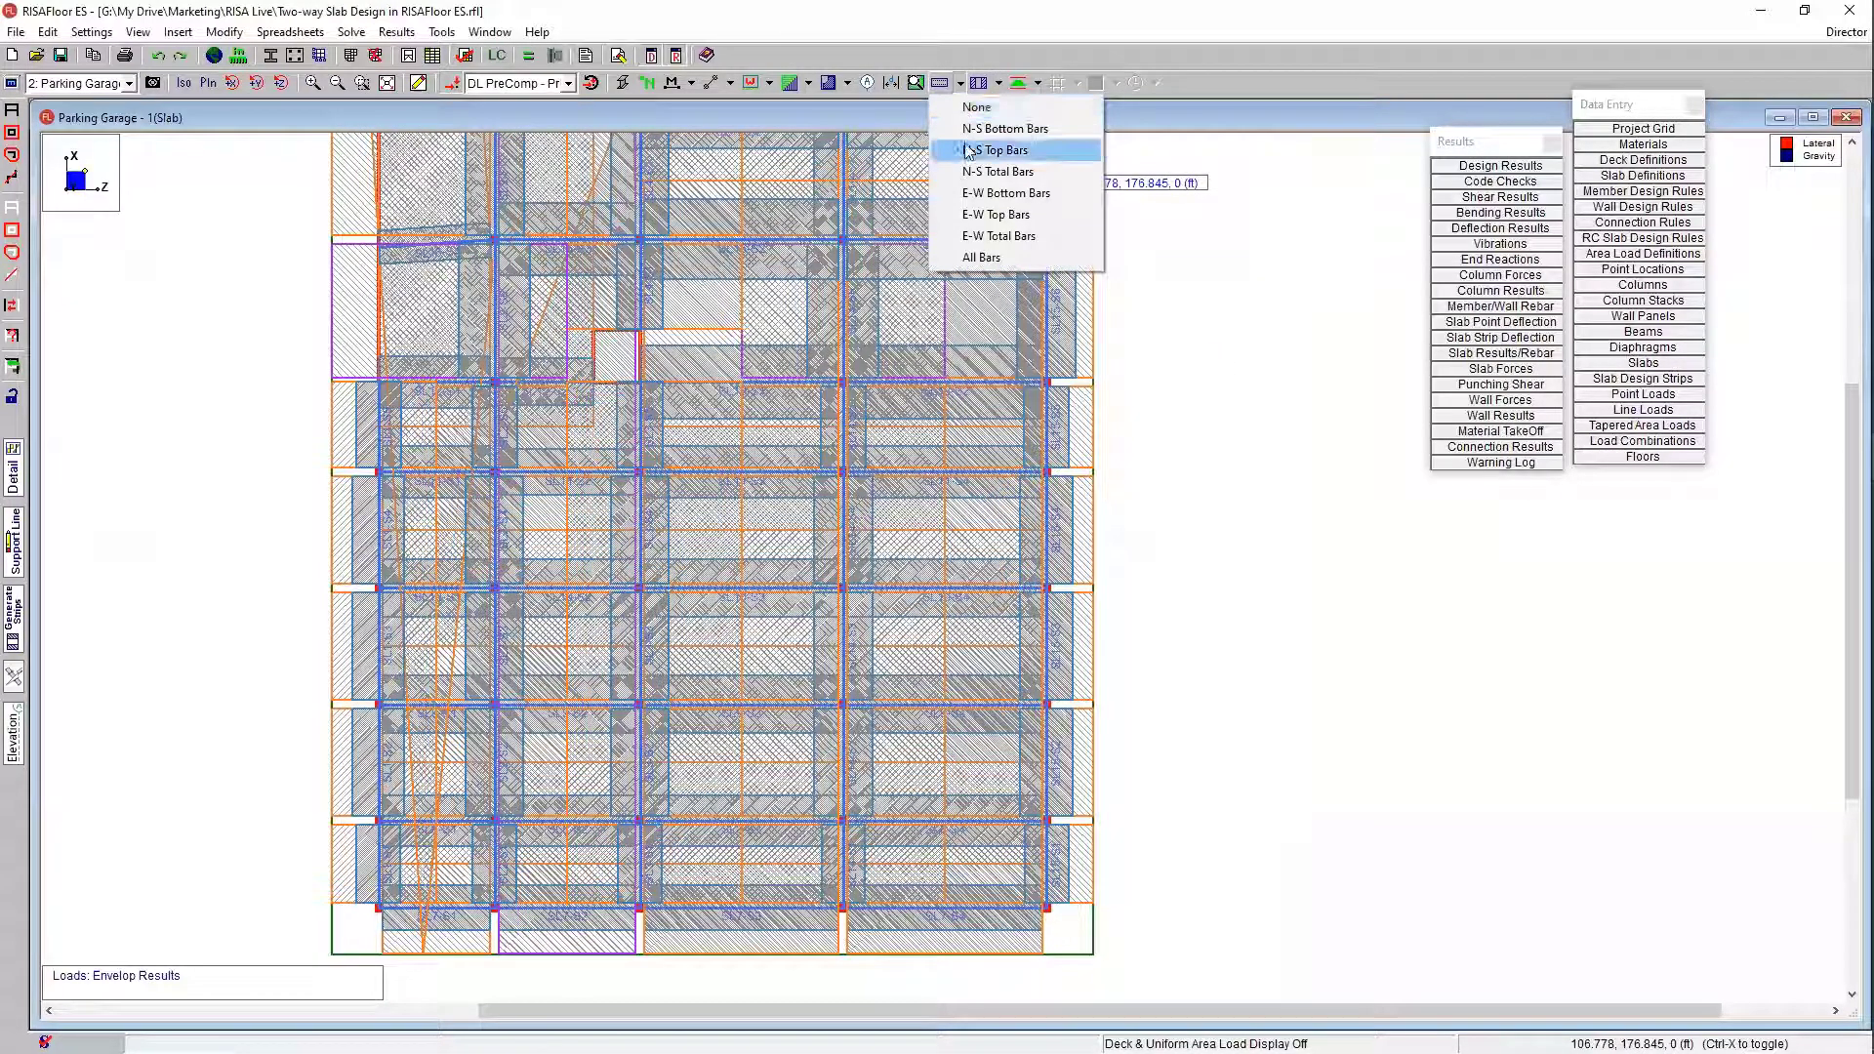
pyautogui.click(1025, 151)
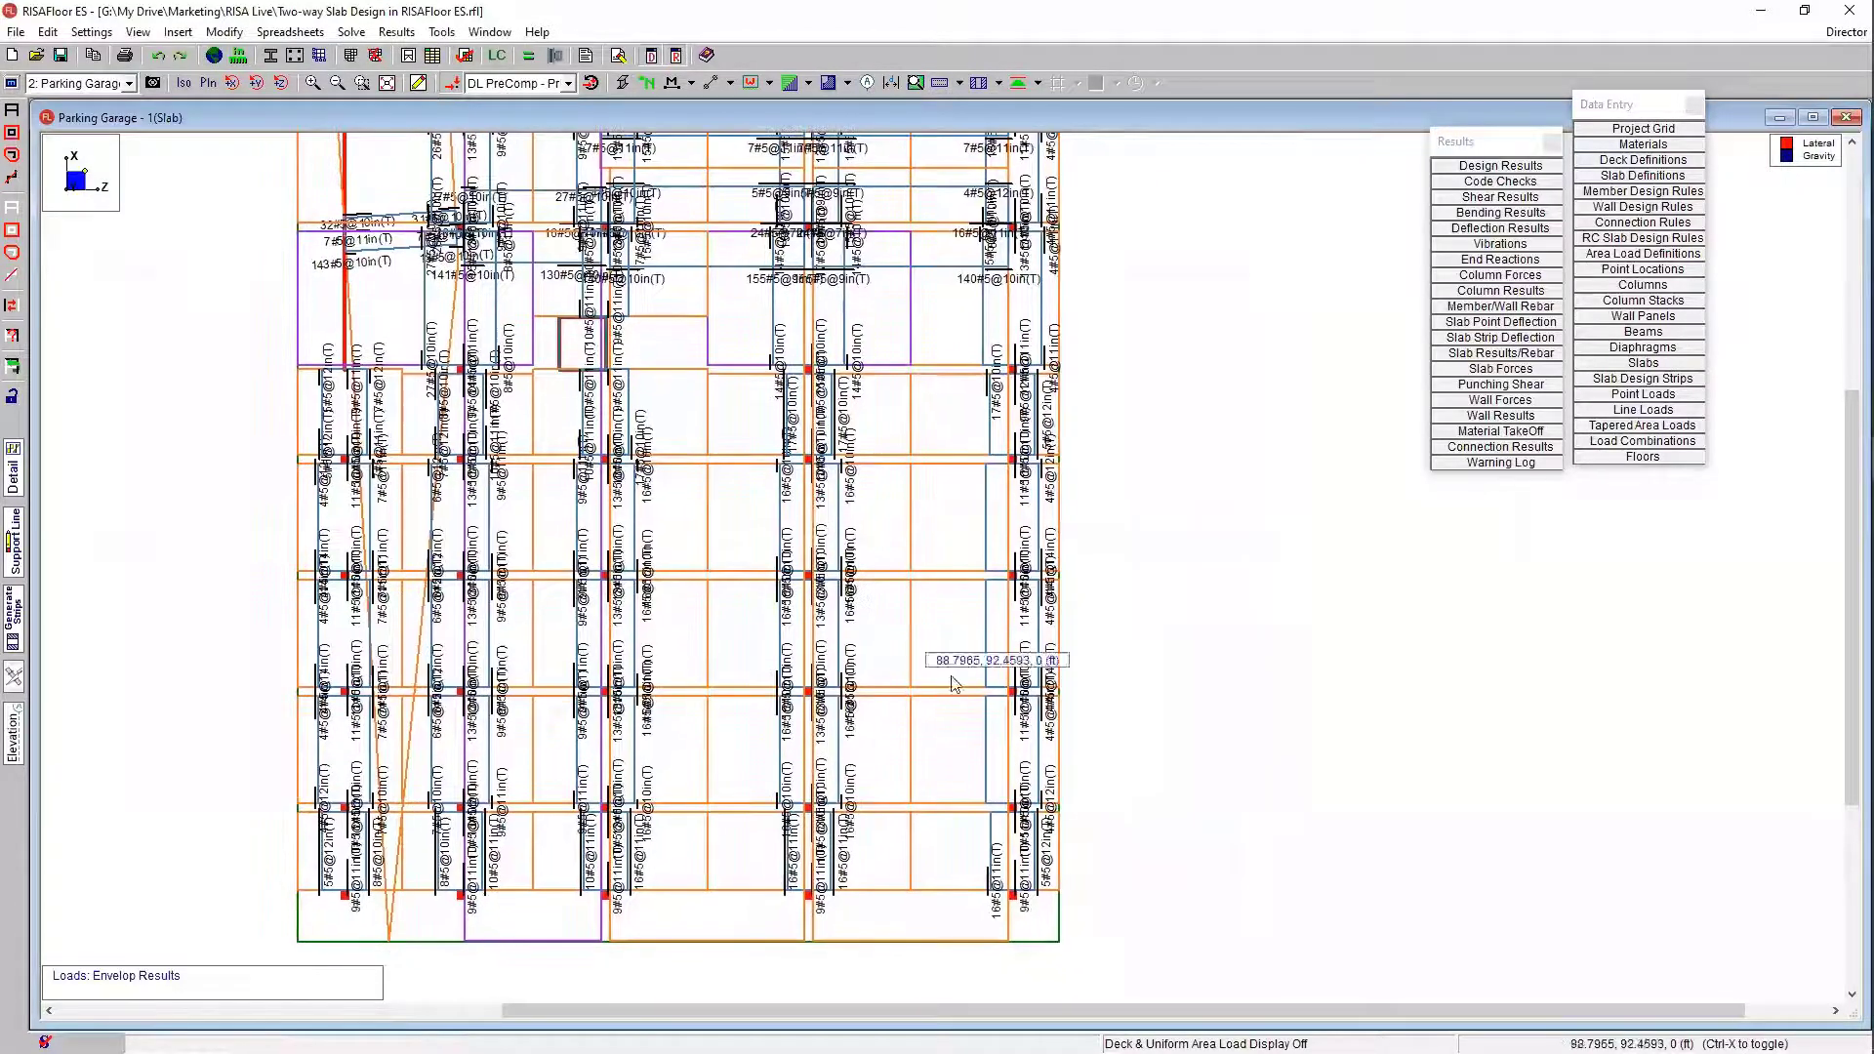
pyautogui.moveTo(913, 761); pyautogui.dragTo(875, 753, button='middle')
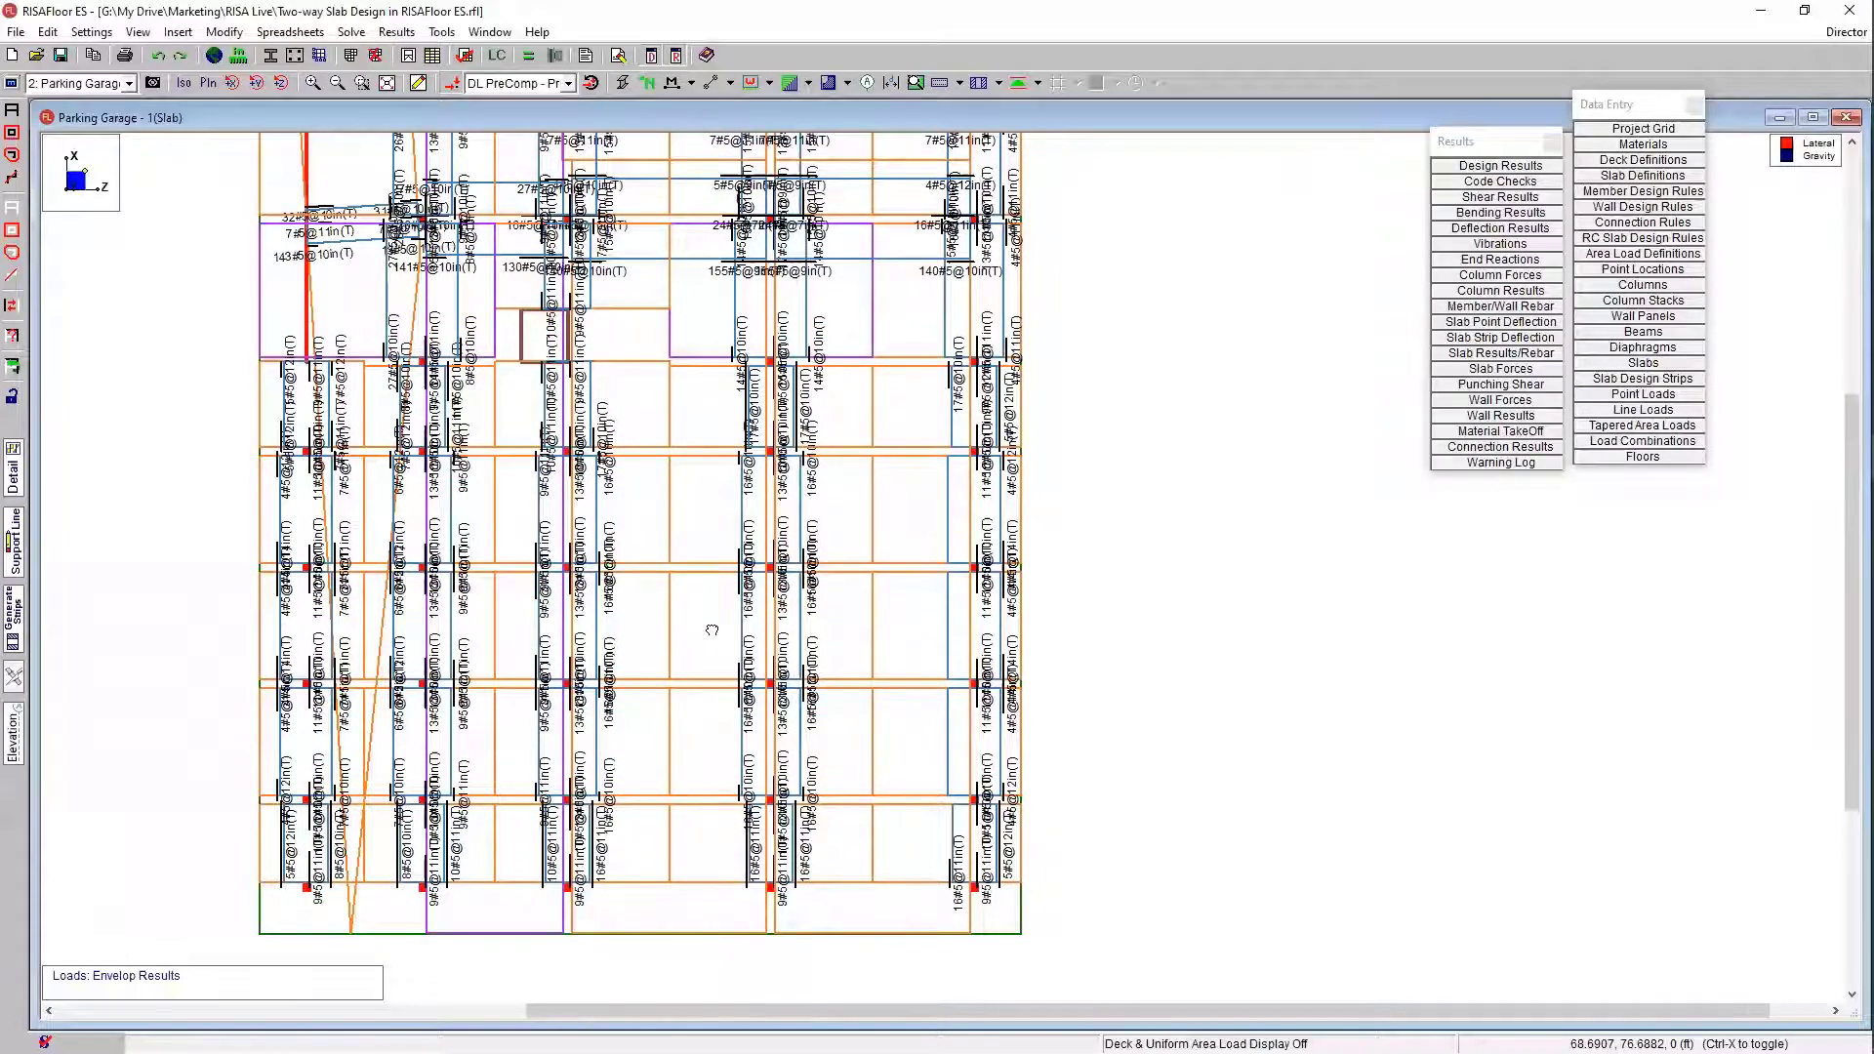
pyautogui.moveTo(712, 630); pyautogui.dragTo(745, 617, button='middle')
# Step: Check which file formats the model can be exported to, without exporting it
pyautogui.click(16, 32)
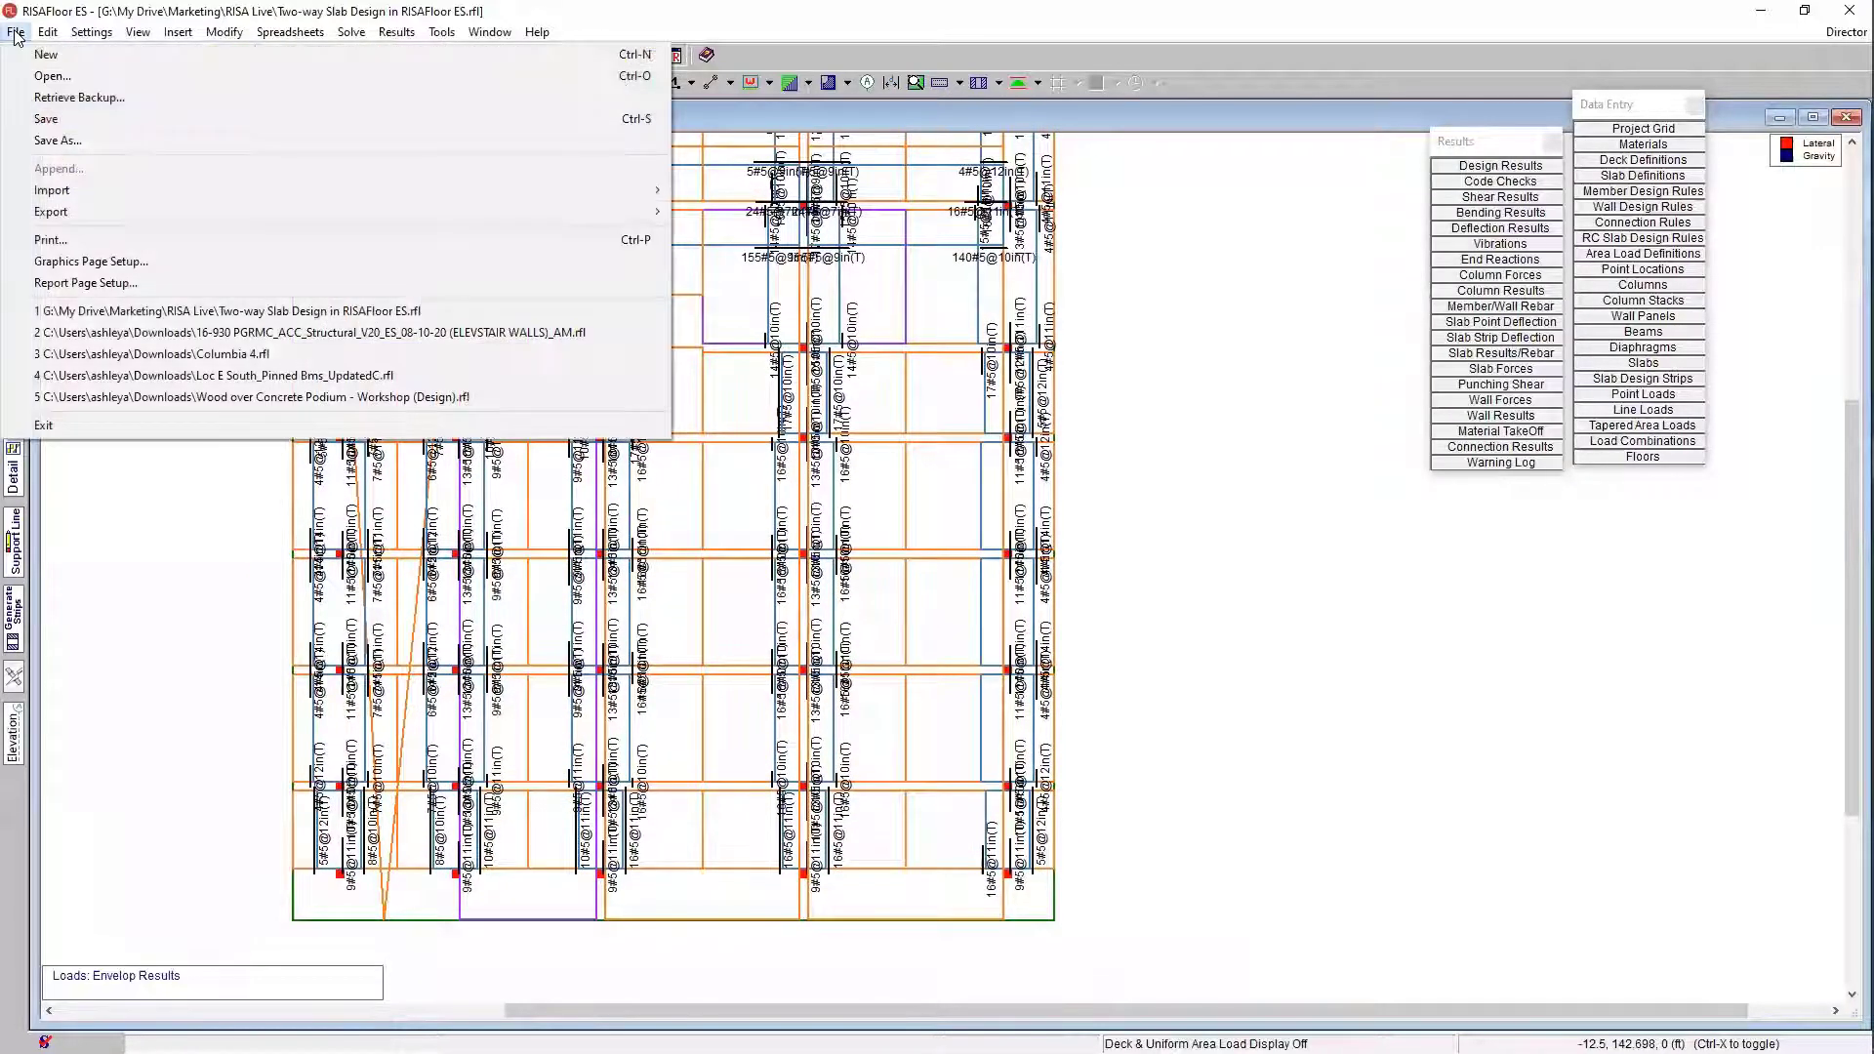
pyautogui.moveTo(423, 211)
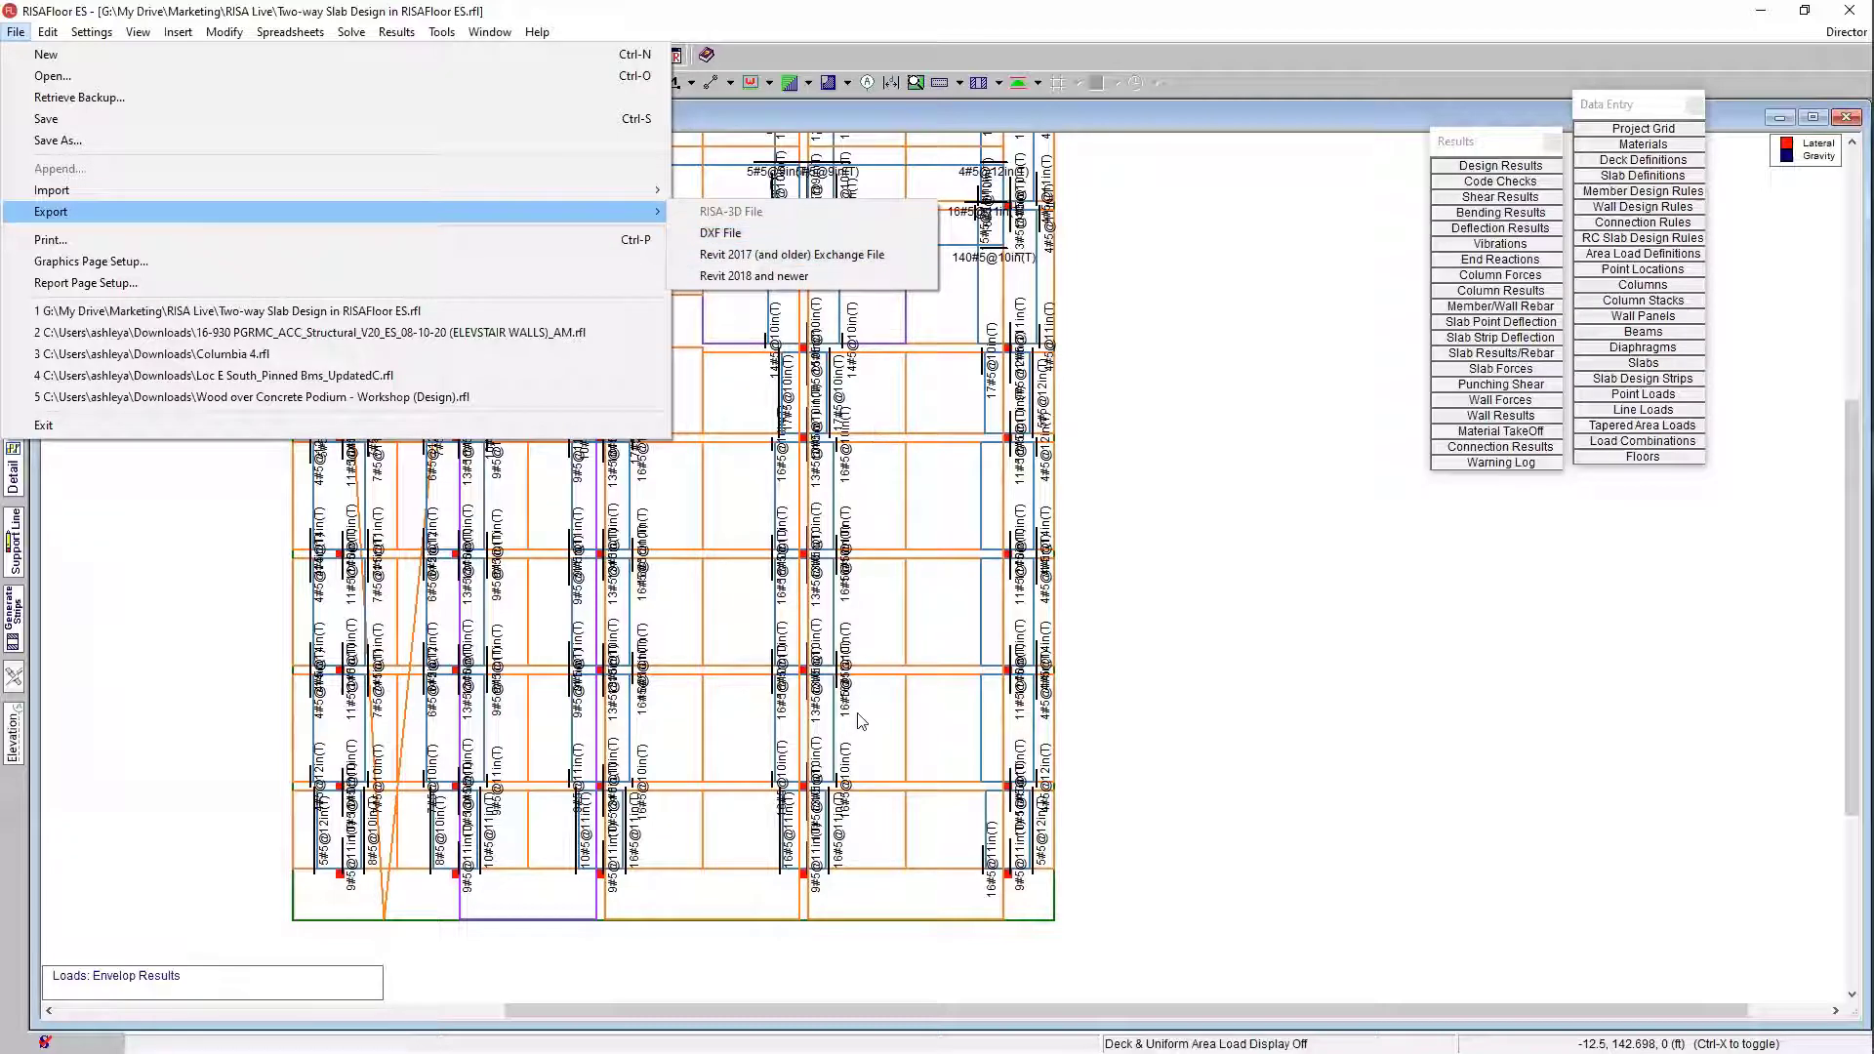
pyautogui.click(1213, 576)
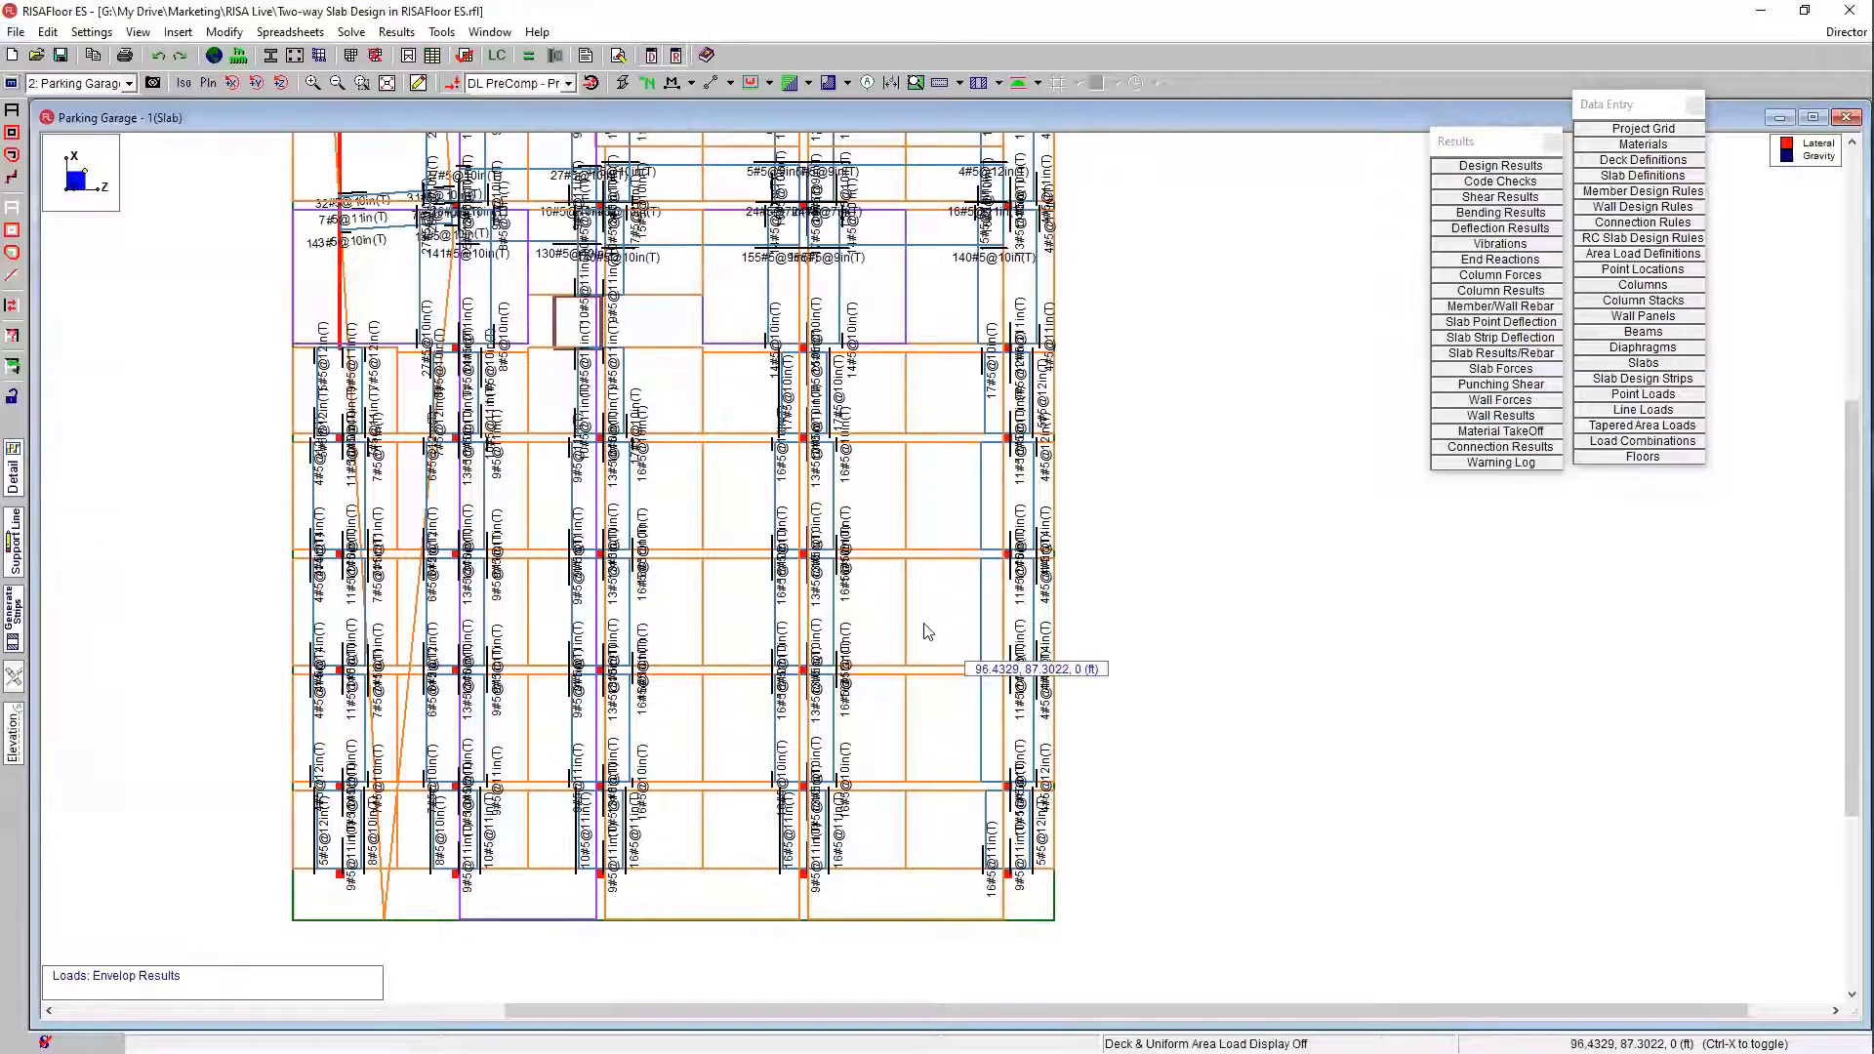